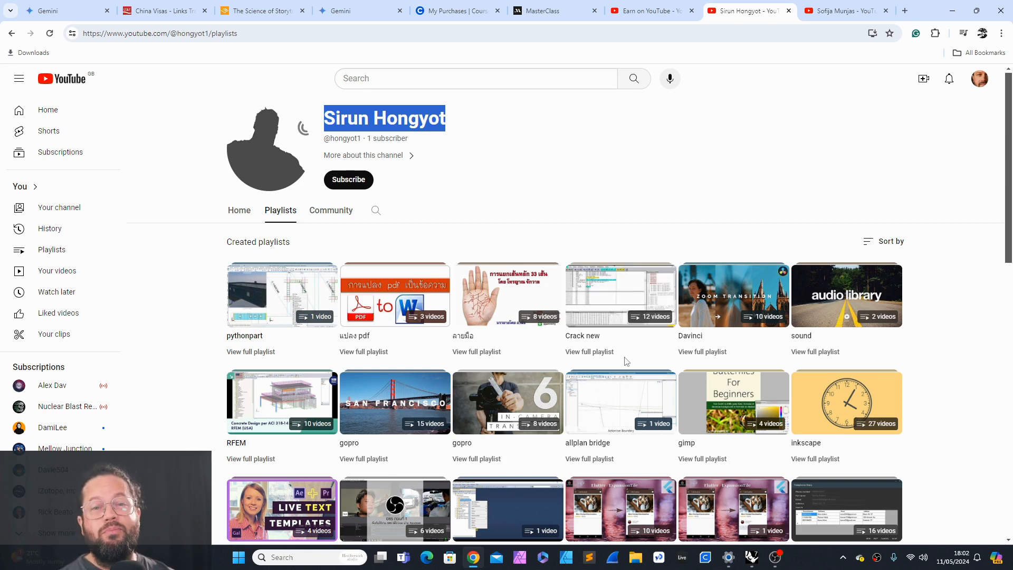
Step: Switch to the other YouTube channel page already open in the browser
click(844, 11)
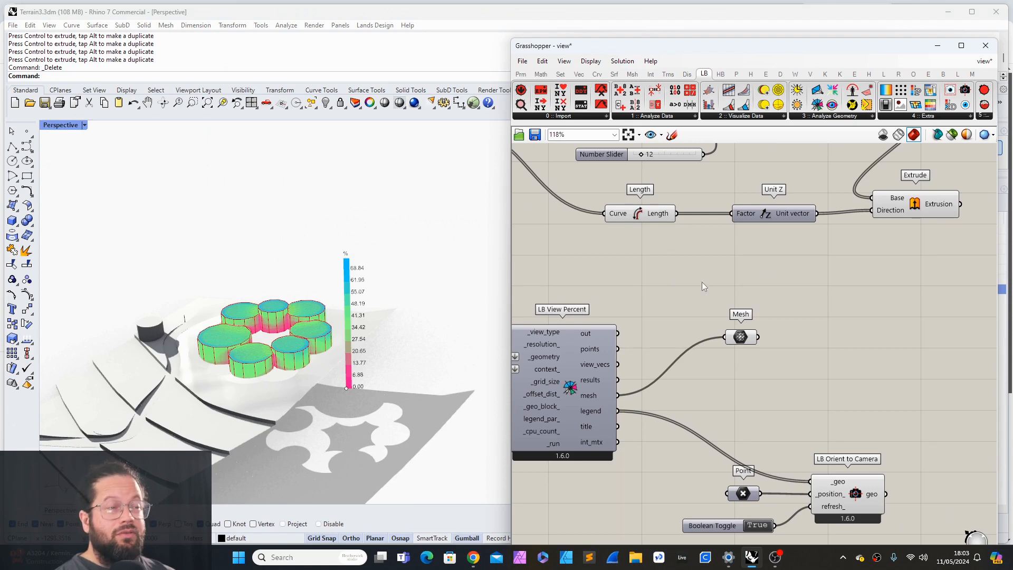
Step: Examine the coloured view analysis on the cylinders in Rhino and the Grasshopper definition that generates it
scroll(759, 284, down, 7)
scroll(652, 214, up, 5)
scroll(254, 329, up, 6)
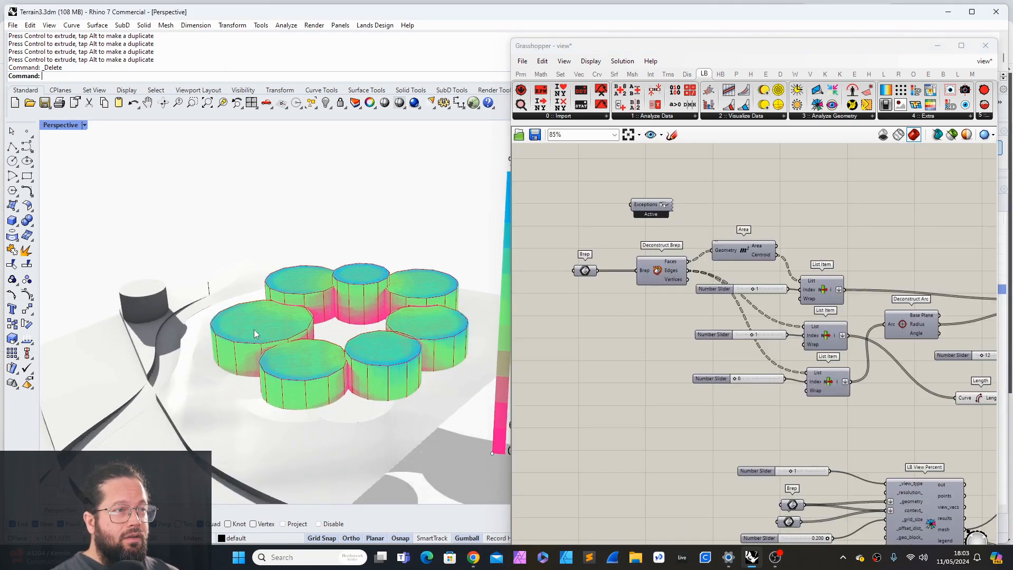
scroll(255, 329, down, 6)
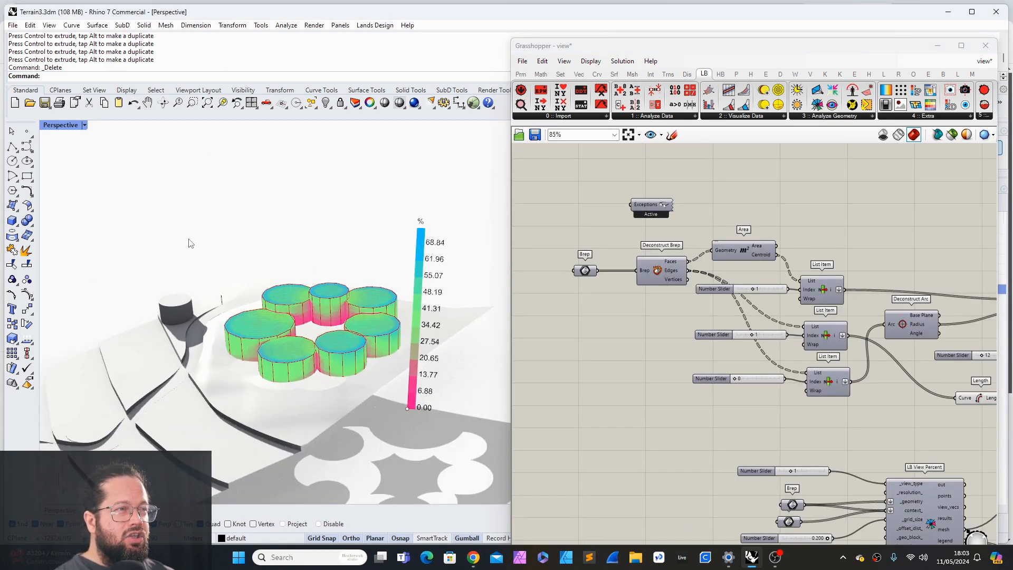
drag(190, 246, 447, 413)
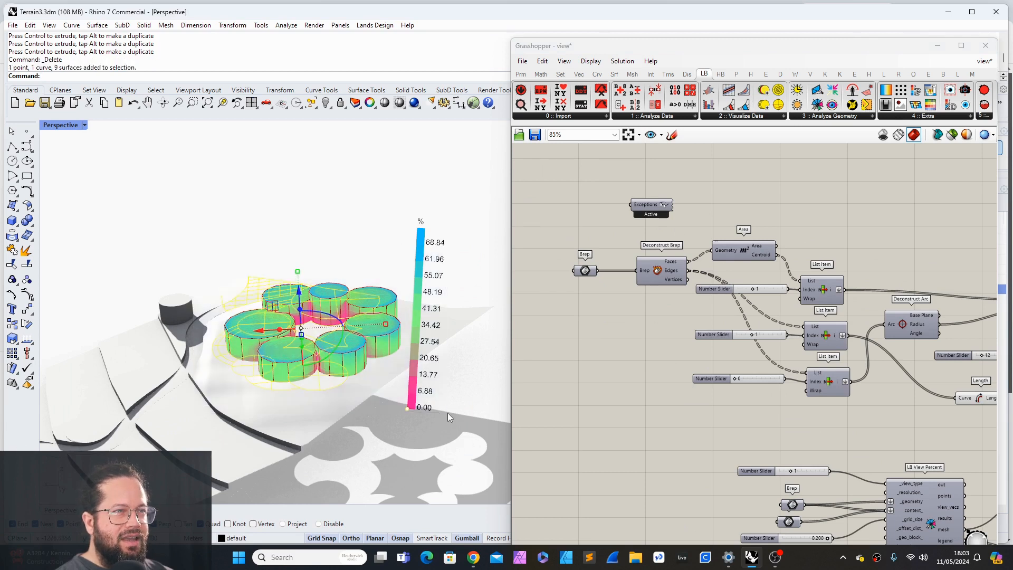
right_drag(625, 227, 631, 248)
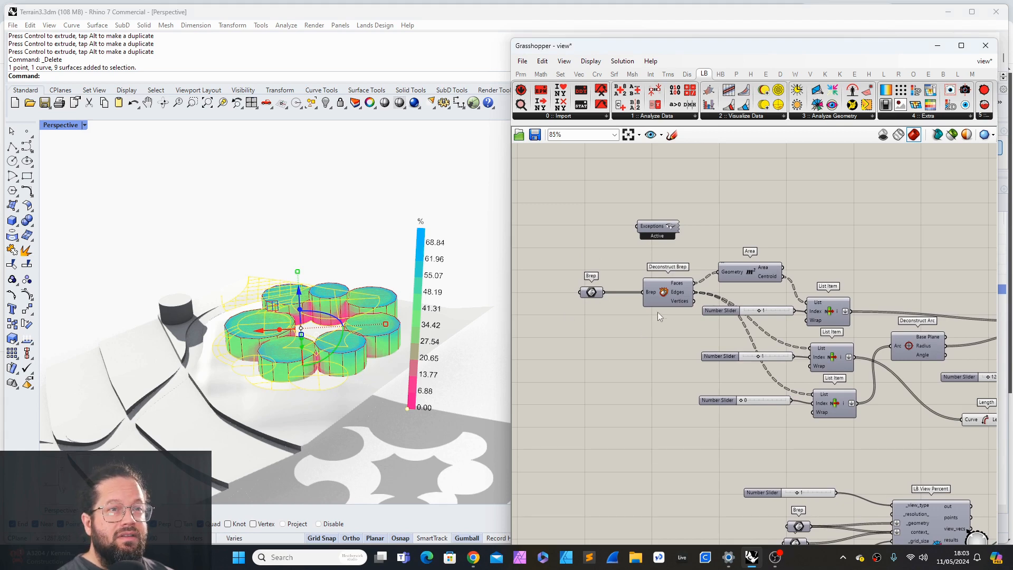
drag(670, 293, 662, 294)
scroll(661, 345, down, 3)
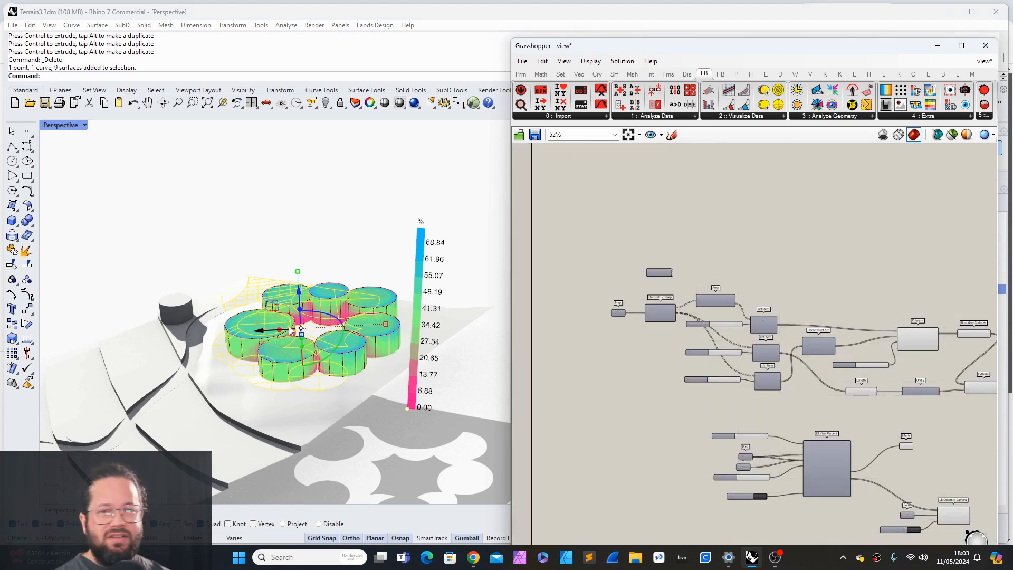
scroll(347, 351, up, 6)
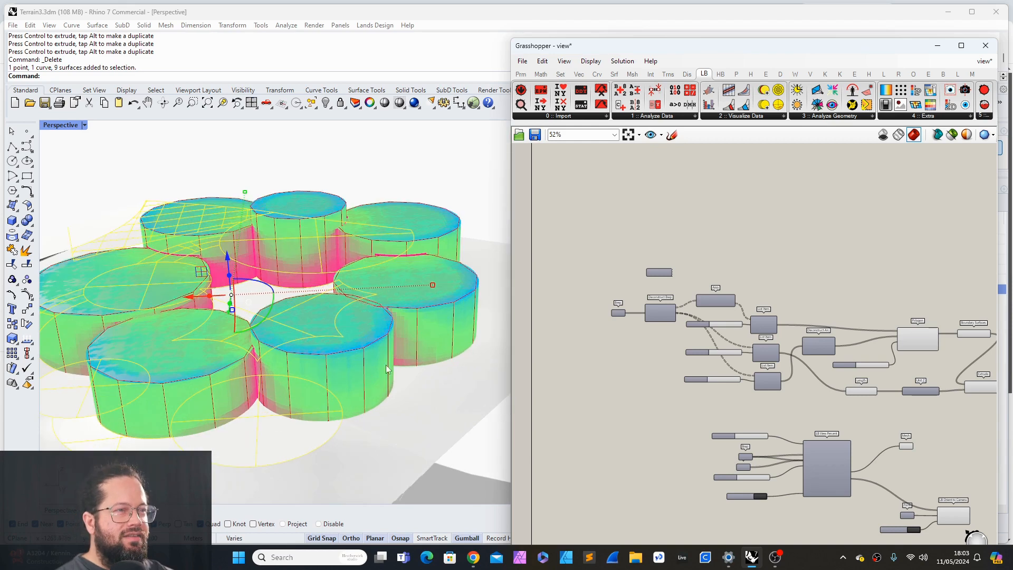
scroll(585, 270, down, 3)
scroll(780, 308, up, 5)
scroll(899, 348, down, 4)
scroll(691, 309, up, 3)
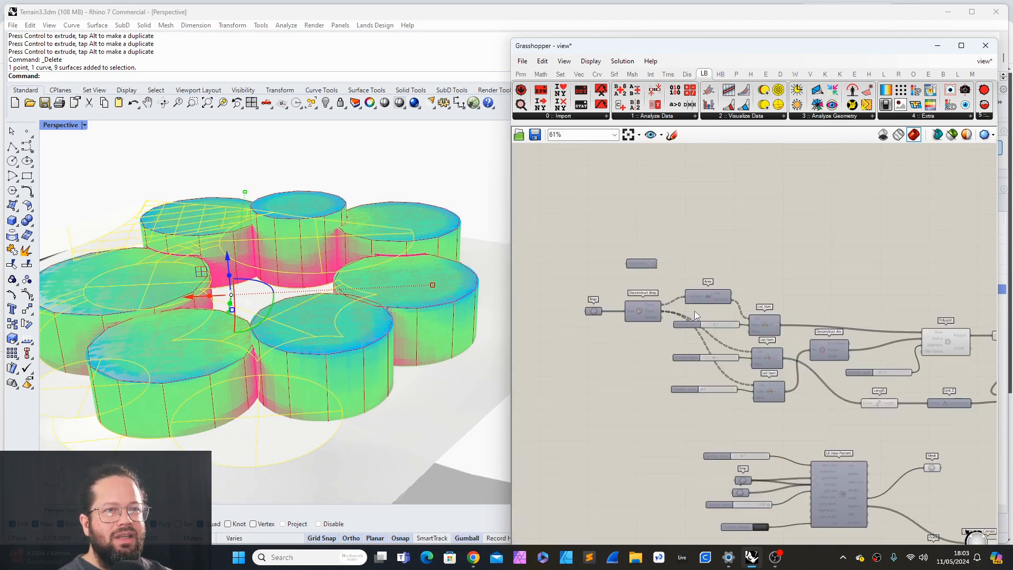
scroll(683, 316, up, 1)
right_drag(669, 316, 515, 179)
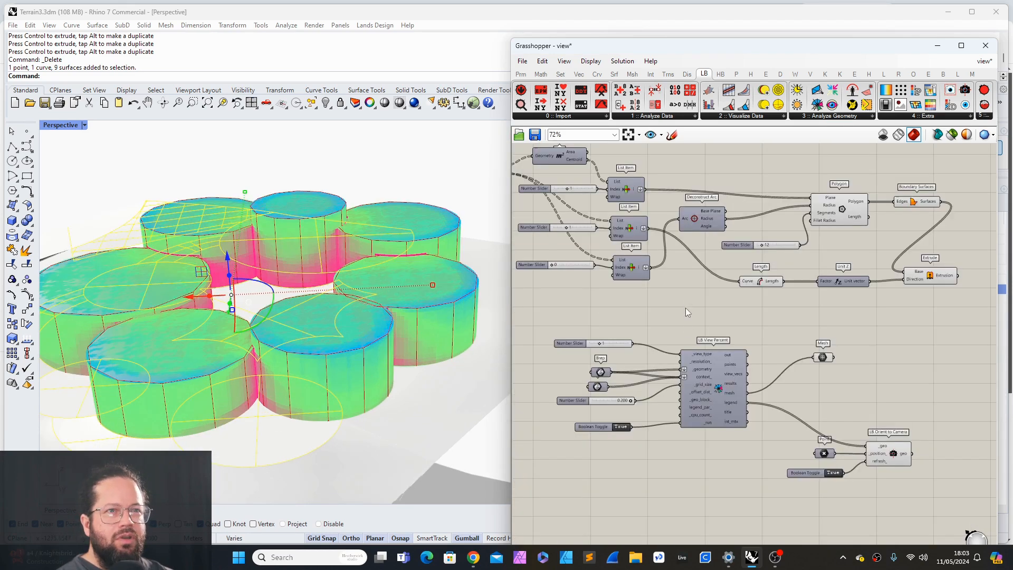
scroll(713, 433, up, 3)
Step: Review the LB View Percent component's inputs, especially _view_type and the number slider feeding it
click(727, 313)
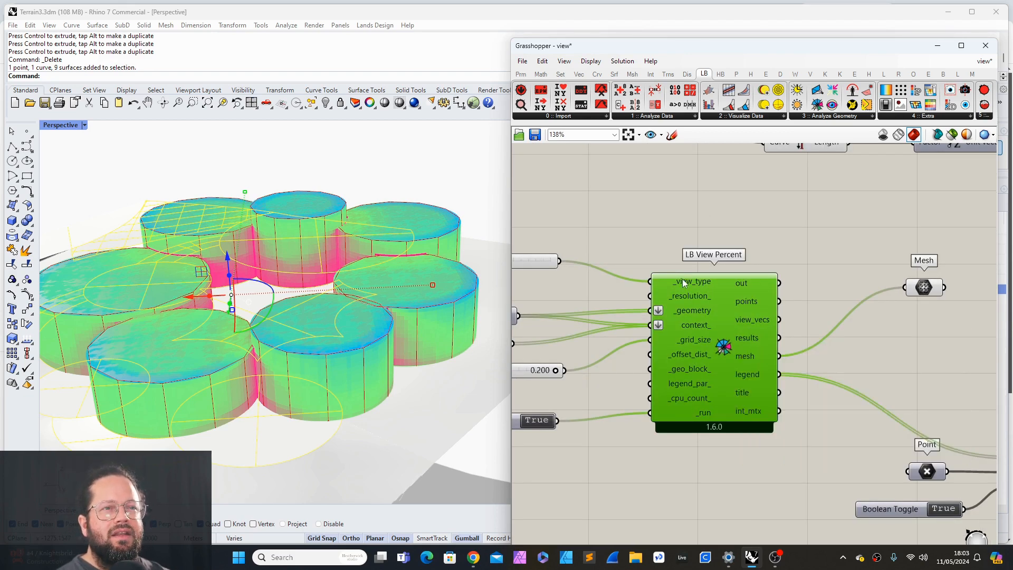
mouse_move(685, 284)
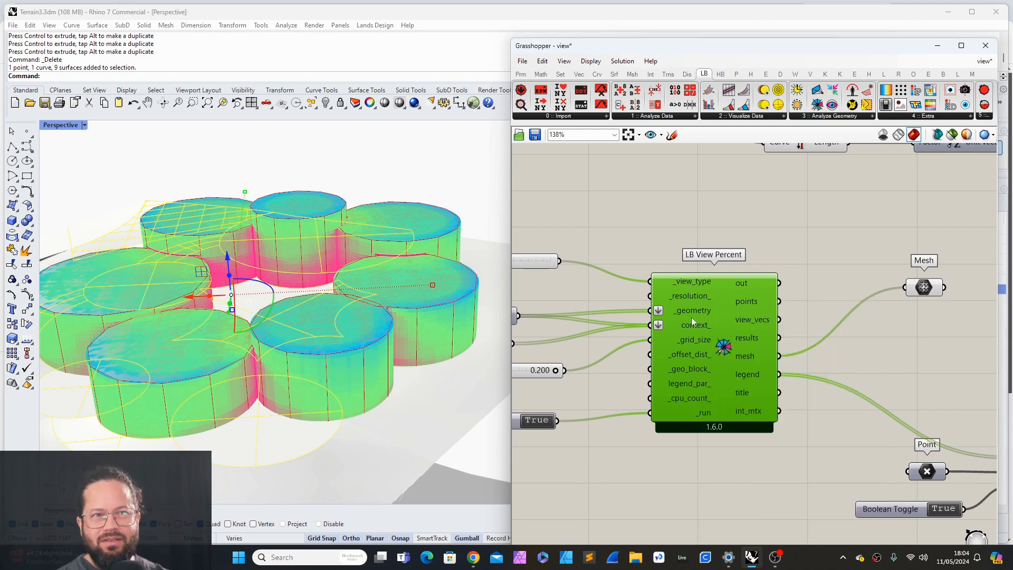
mouse_move(726, 327)
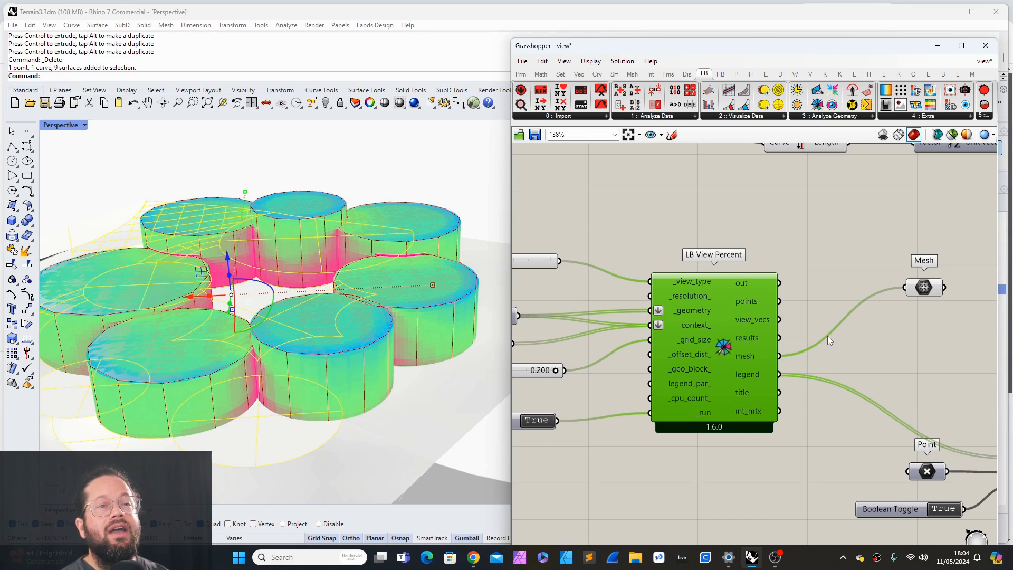
scroll(828, 336, down, 2)
scroll(592, 304, up, 3)
click(549, 270)
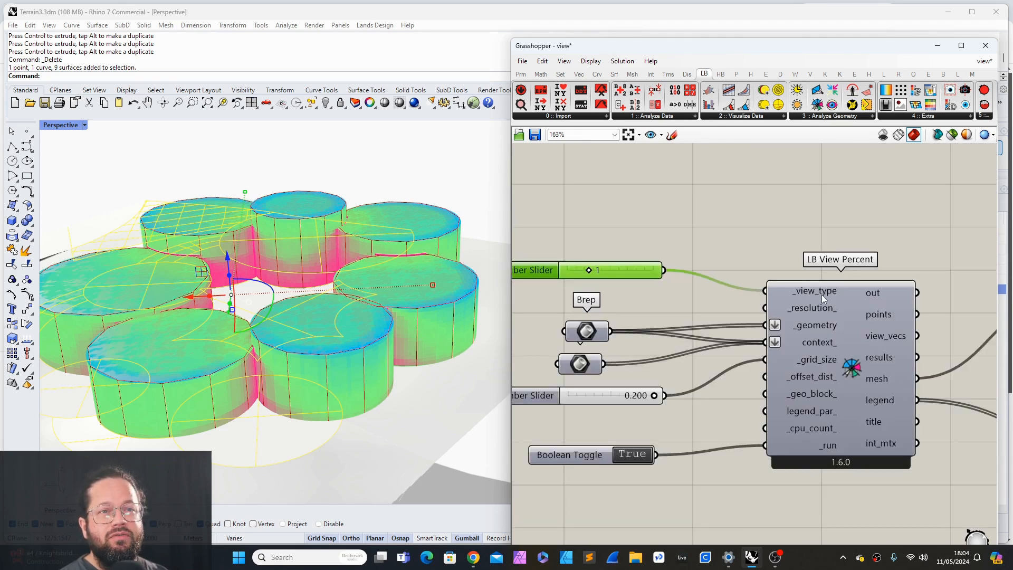
mouse_move(821, 292)
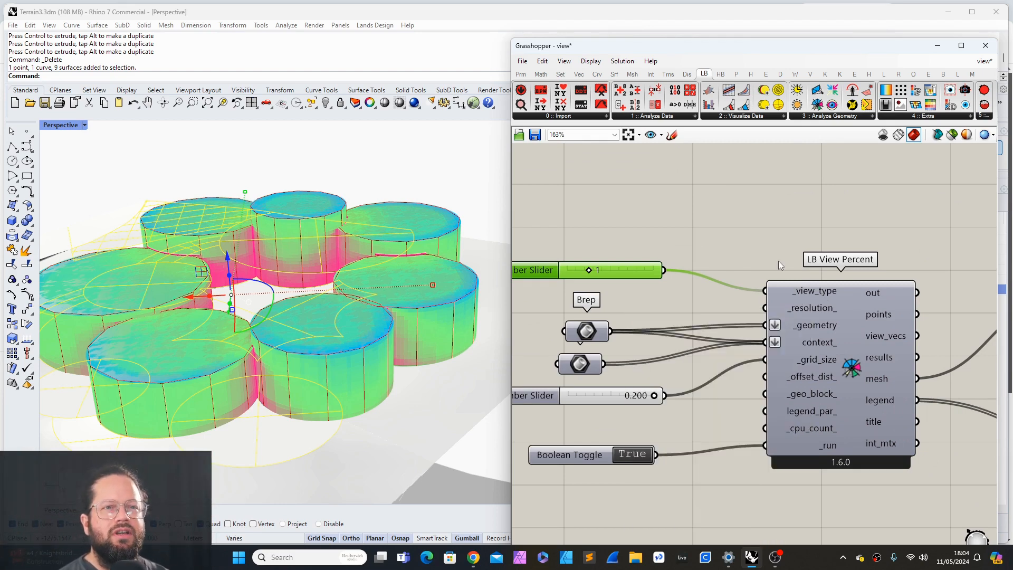
Step: Move the Grasshopper window further over the Rhino viewport and look through the Ladybug Analyze Geometry components
scroll(778, 260, down, 5)
click(835, 116)
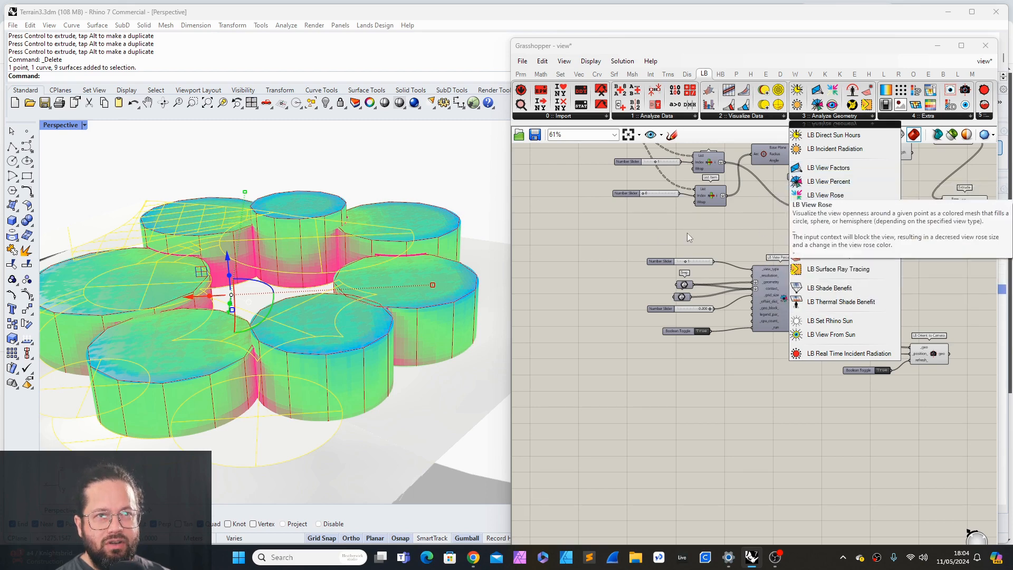
drag(874, 50, 816, 56)
click(771, 120)
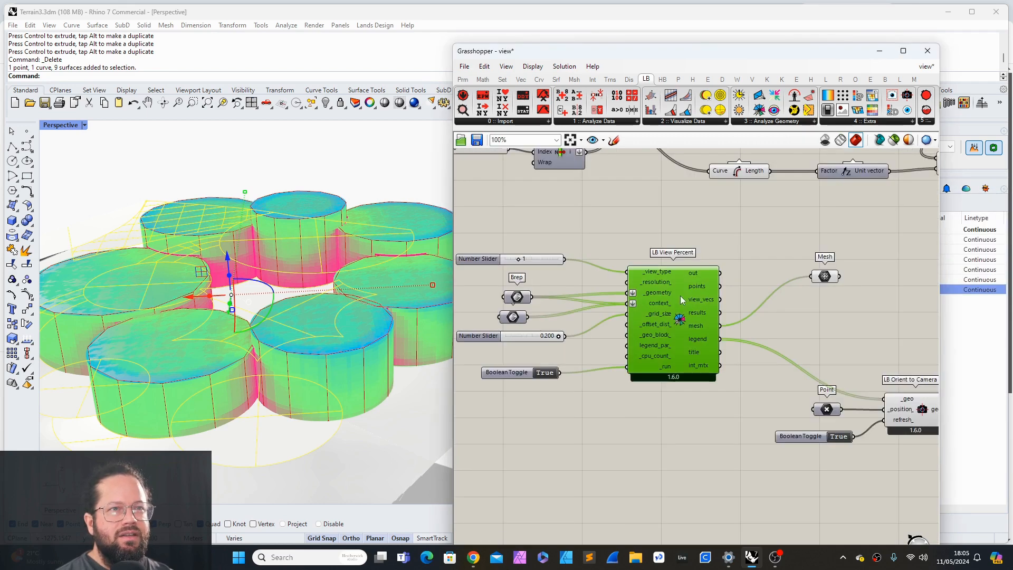
Step: Add an LB View Factors component to the canvas below the LB View Percent component
mouse_move(683, 299)
mouse_down()
mouse_move(648, 307)
mouse_move(687, 298)
mouse_up()
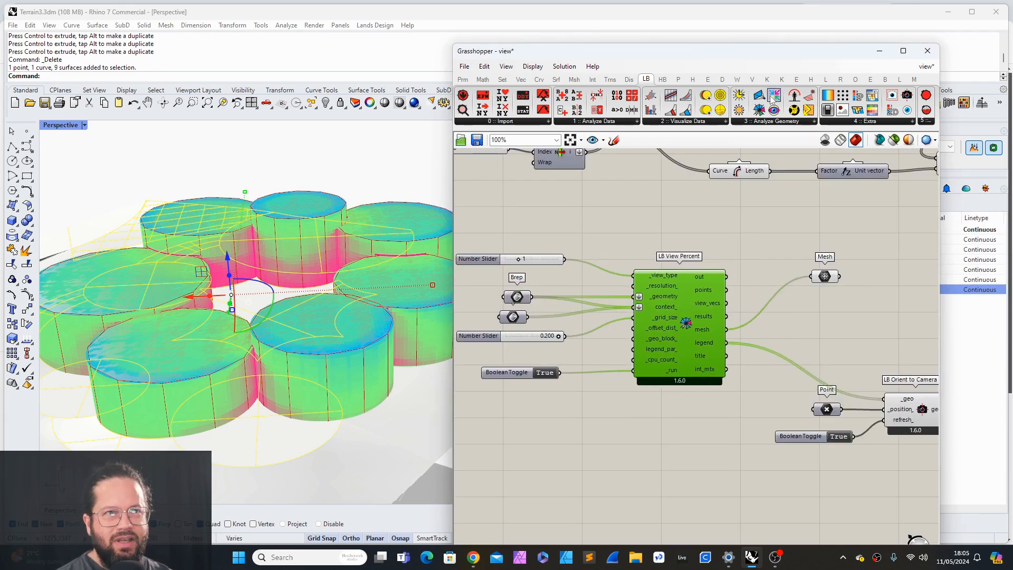
click(765, 124)
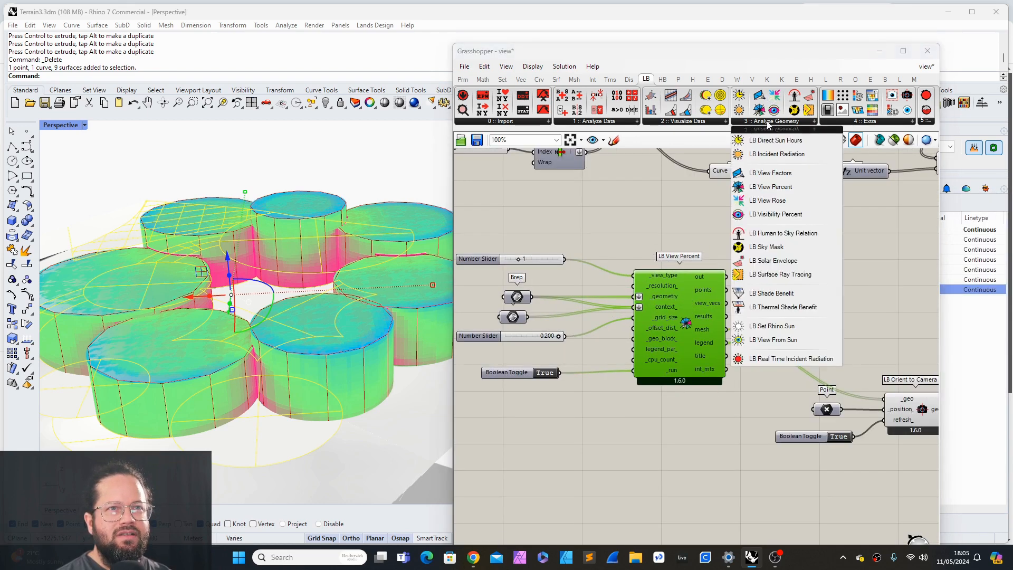
click(756, 172)
click(700, 451)
scroll(765, 388, down, 3)
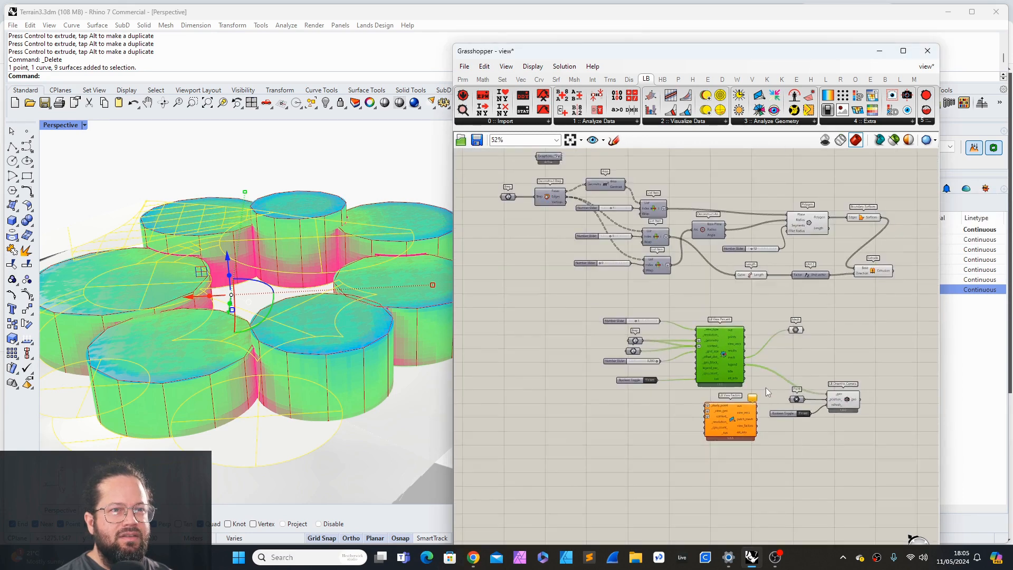
scroll(765, 387, up, 5)
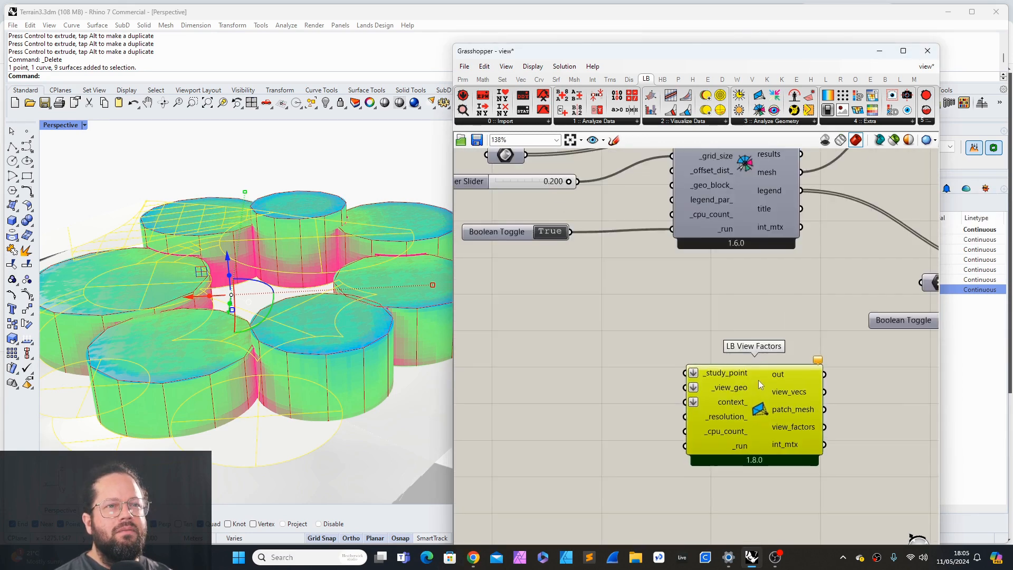
Step: Clear the Rhino selection and place a point object at the top of the vertical line beside the small dark cylinder
scroll(300, 305, down, 10)
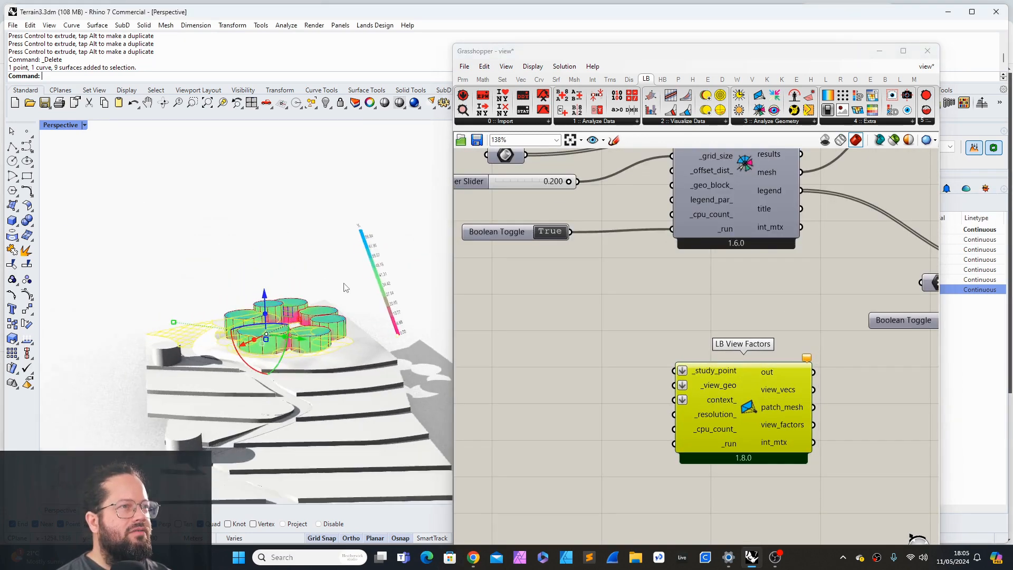
key(Escape)
scroll(299, 305, up, 8)
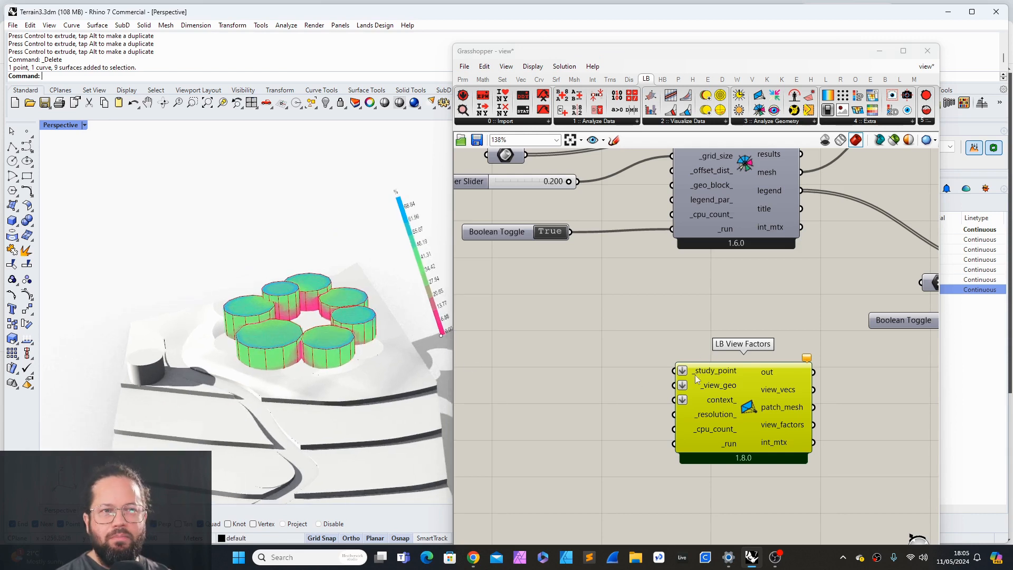
click(26, 131)
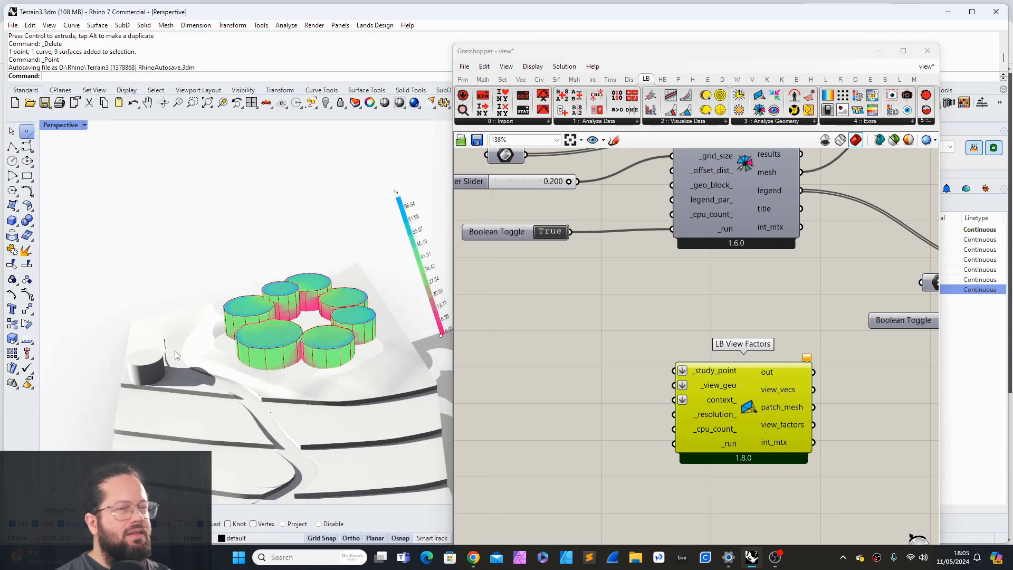
click(175, 330)
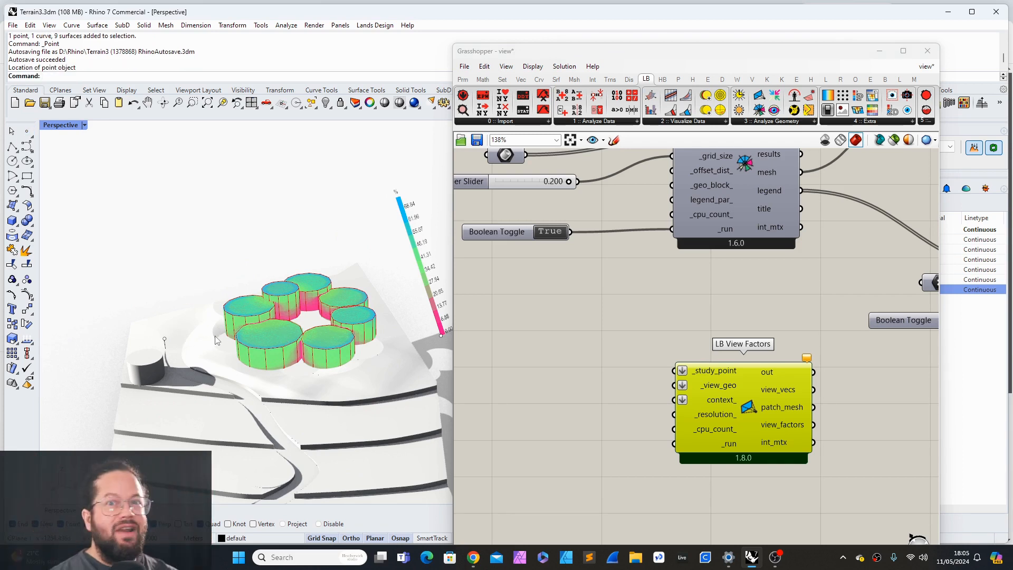
Step: Add a Point parameter, assign it the single point from Rhino, and wire it to the _study_point input of LB View Factors
click(165, 339)
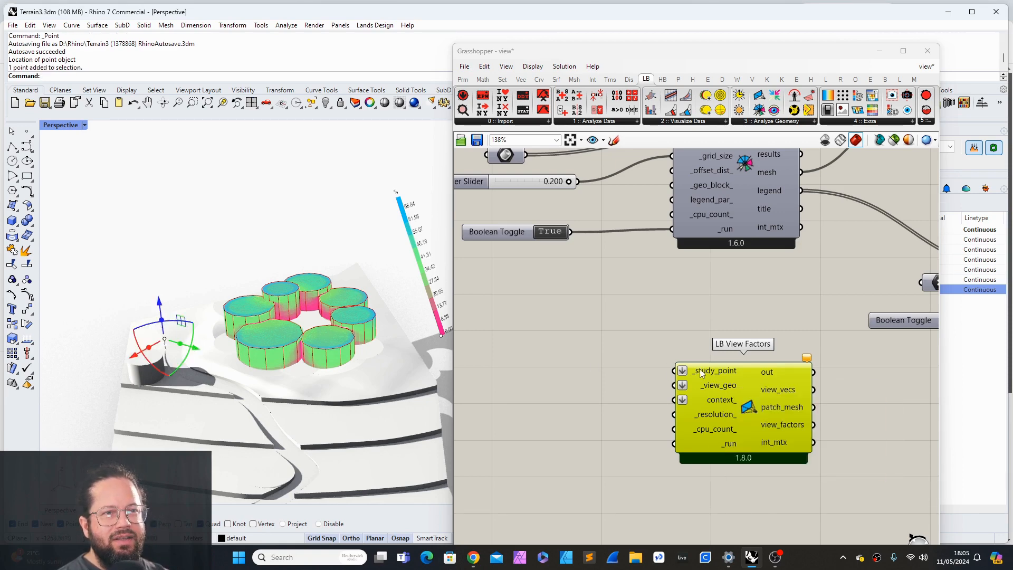
click(463, 79)
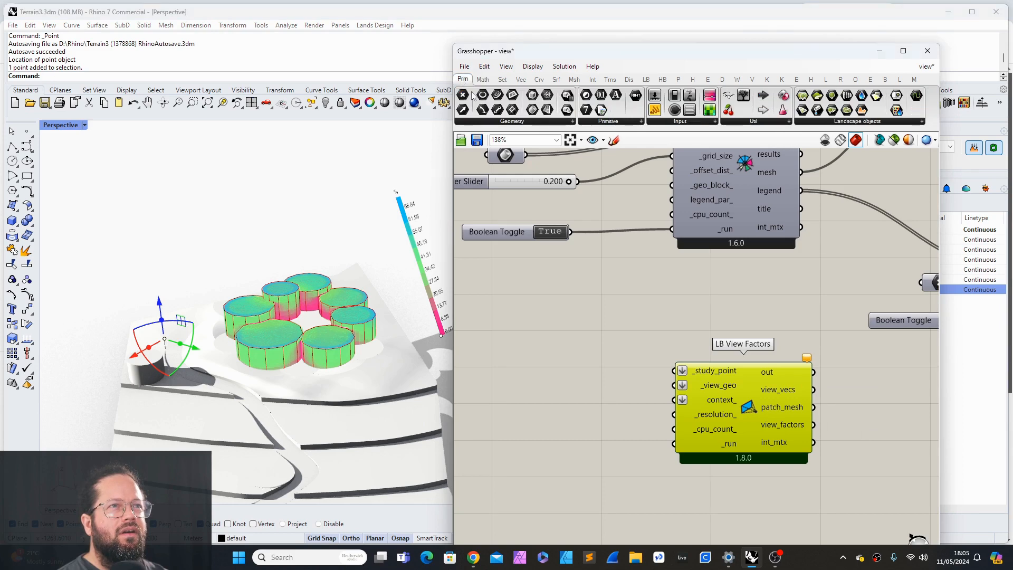
drag(462, 95, 582, 384)
right_click(581, 384)
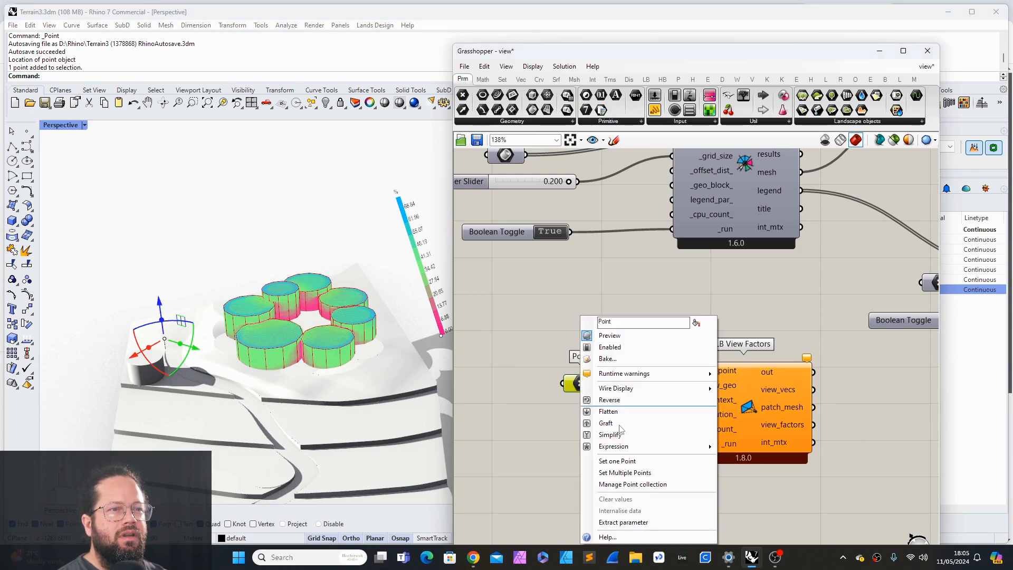
click(633, 462)
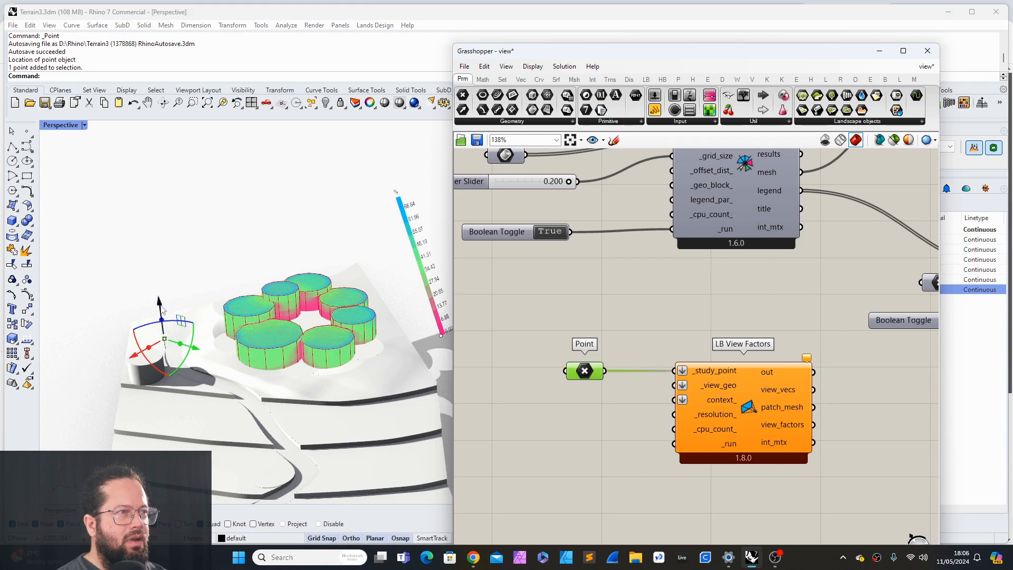
Step: Raise the study point vertically above the terrain and move the LB View Factors component farther from the Point parameter
drag(161, 310, 154, 266)
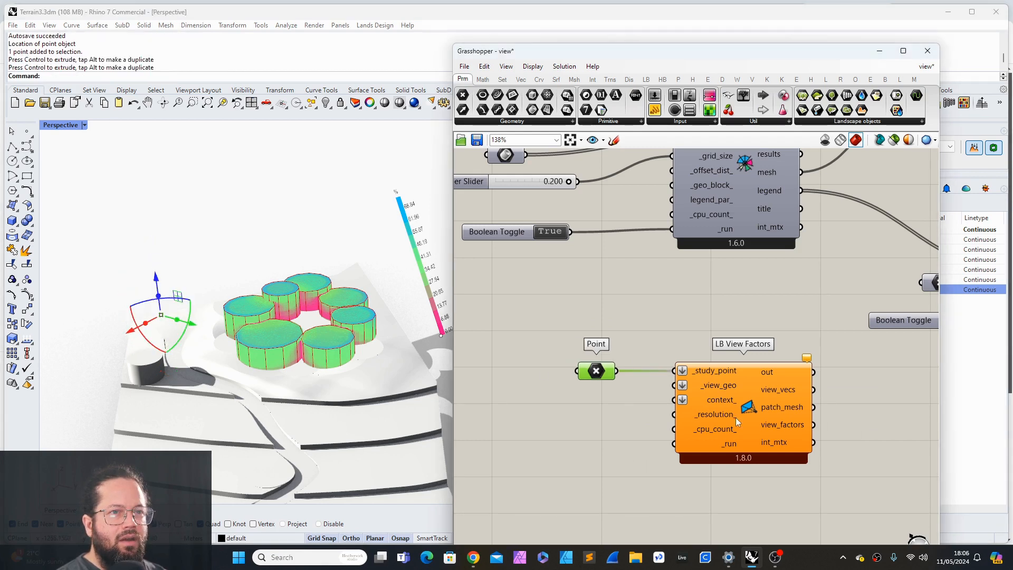
drag(736, 418, 759, 418)
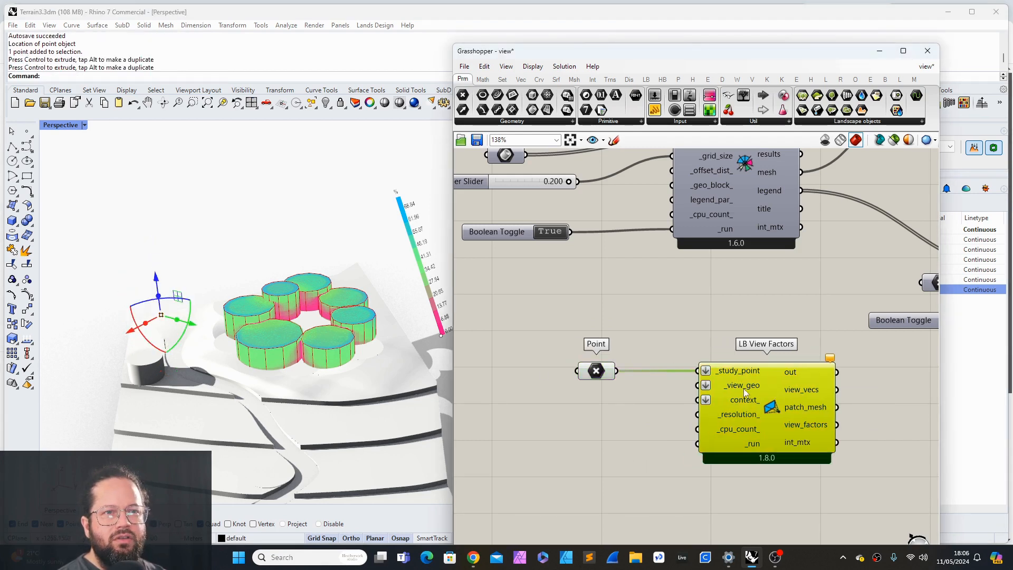
scroll(256, 302, down, 5)
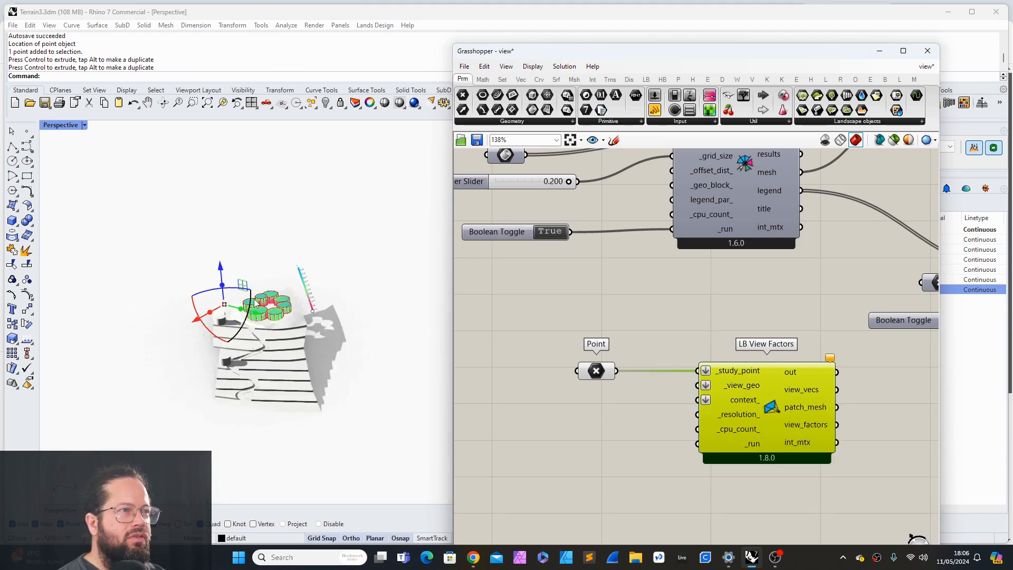
right_drag(255, 302, 254, 269)
scroll(228, 290, up, 5)
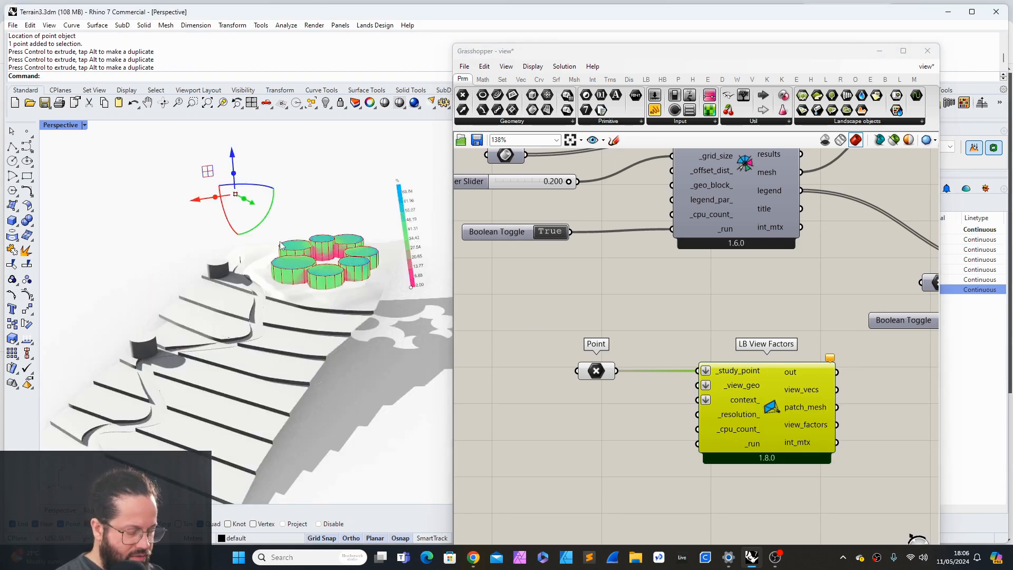
Step: Select all surfaces in Rhino with SelSrf and assign them to a new Brep parameter placed below the Point parameter
text(elSrf)
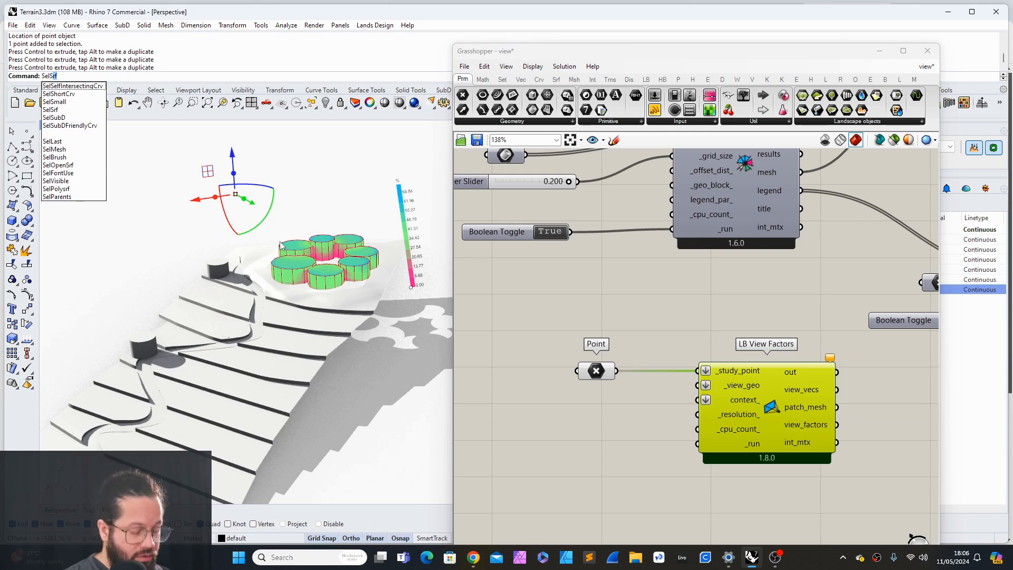
key(Return)
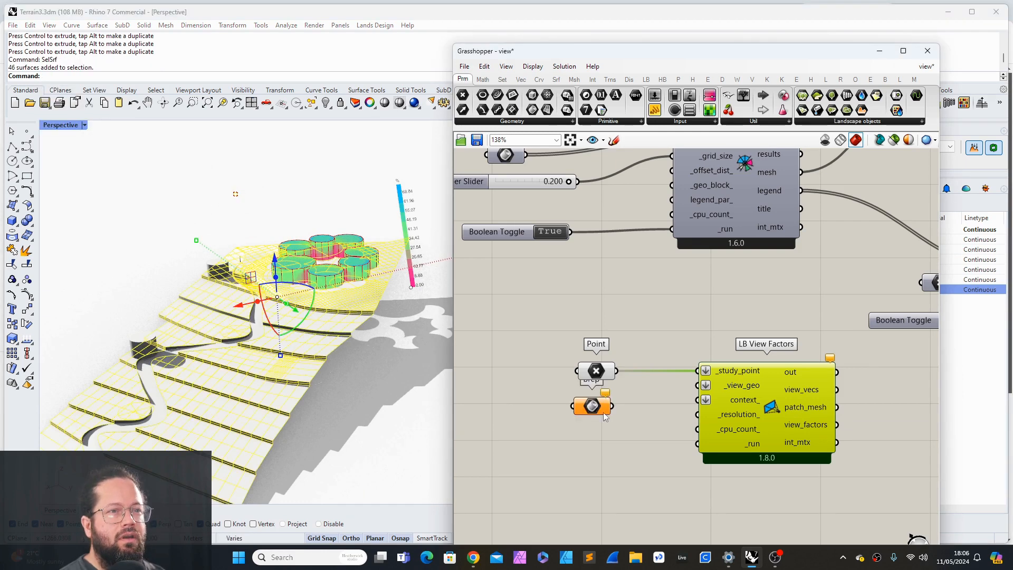
drag(598, 405, 600, 418)
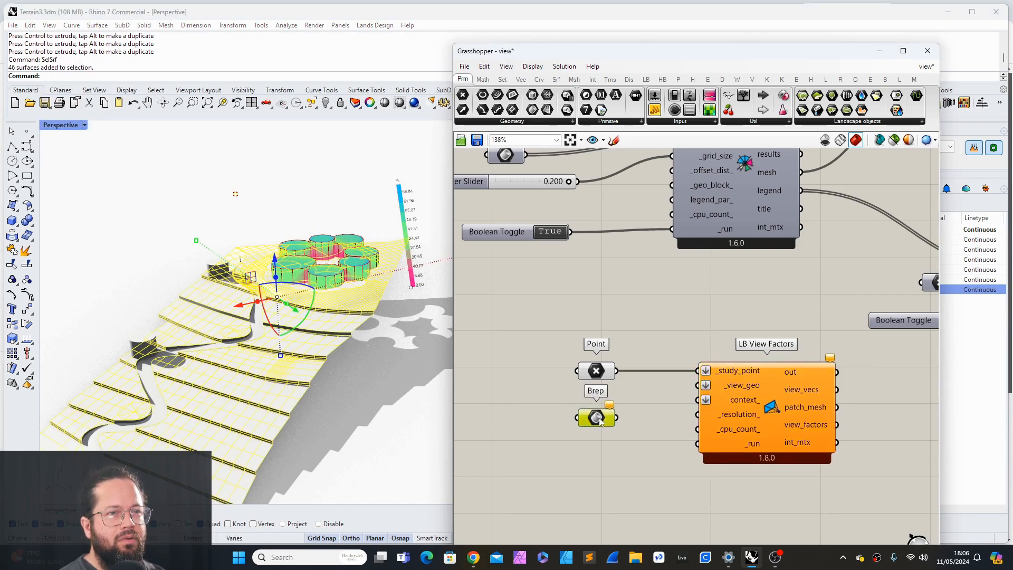
right_click(600, 418)
click(668, 510)
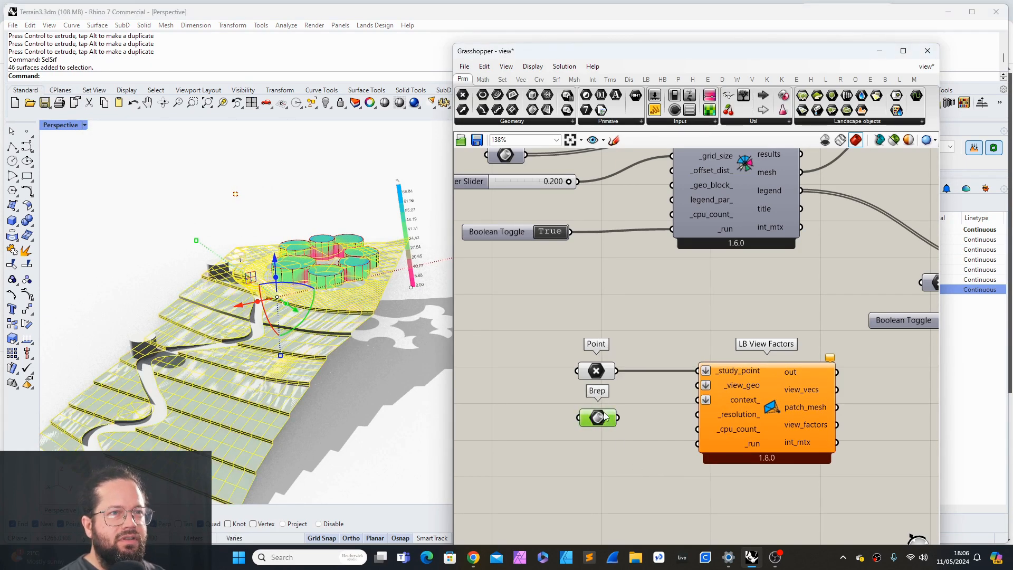
Step: Select every Rhino object and hide it, leaving only the Grasshopper preview geometry in the viewport
scroll(174, 254, down, 3)
key(Escape)
key(ctrl+a)
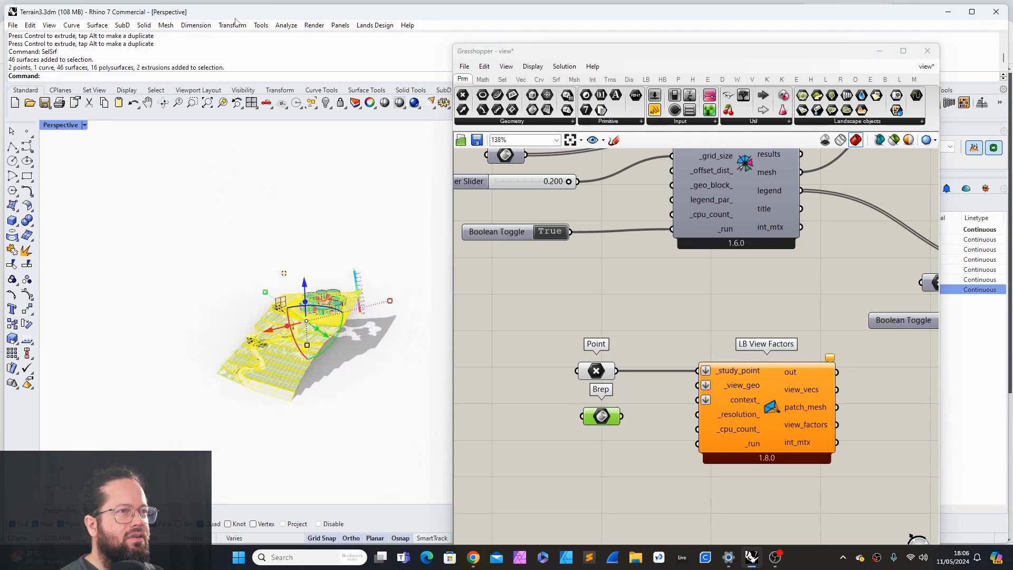
click(326, 102)
scroll(351, 338, up, 5)
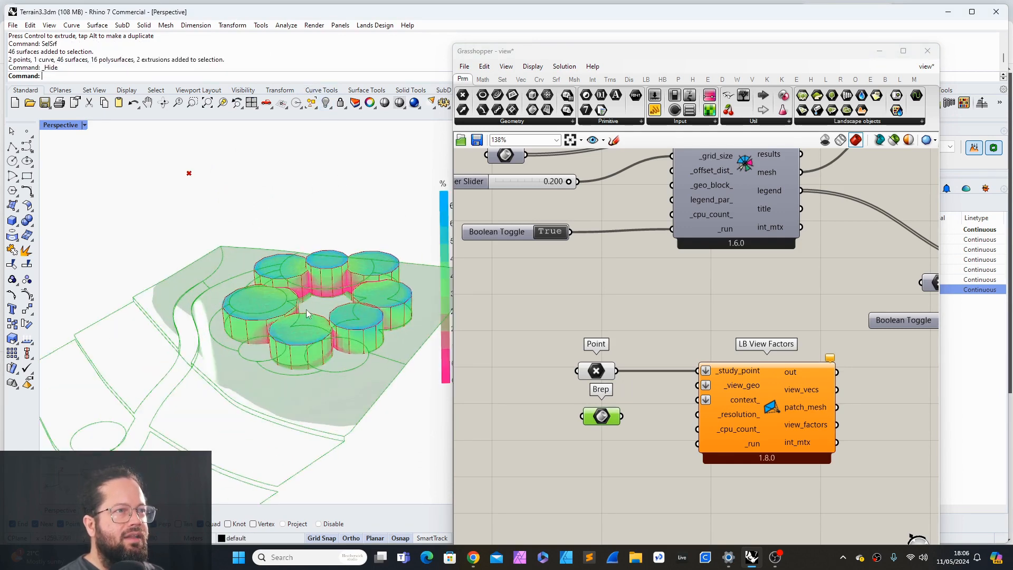
right_drag(339, 344, 325, 262)
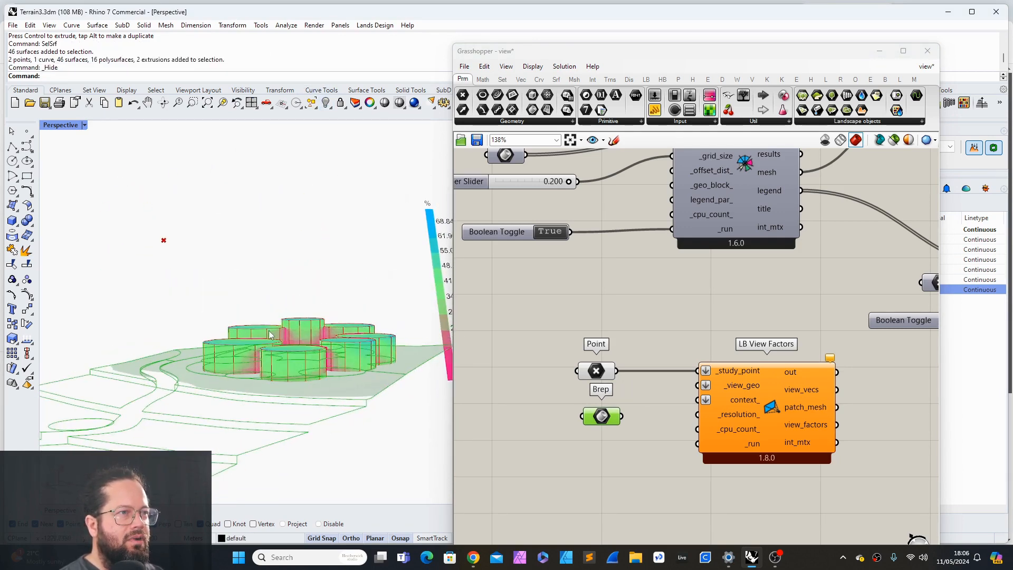
scroll(679, 319, down, 3)
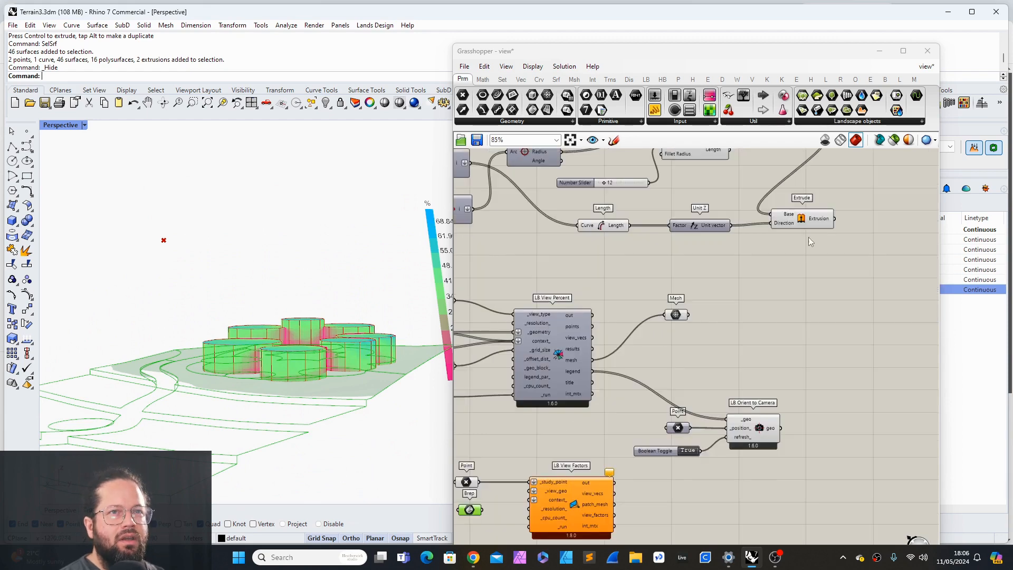
Step: Wire both the Extrude component's Extrusion output and the Brep parameter into the _view_geo input of LB View Factors
click(809, 238)
scroll(823, 244, down, 2)
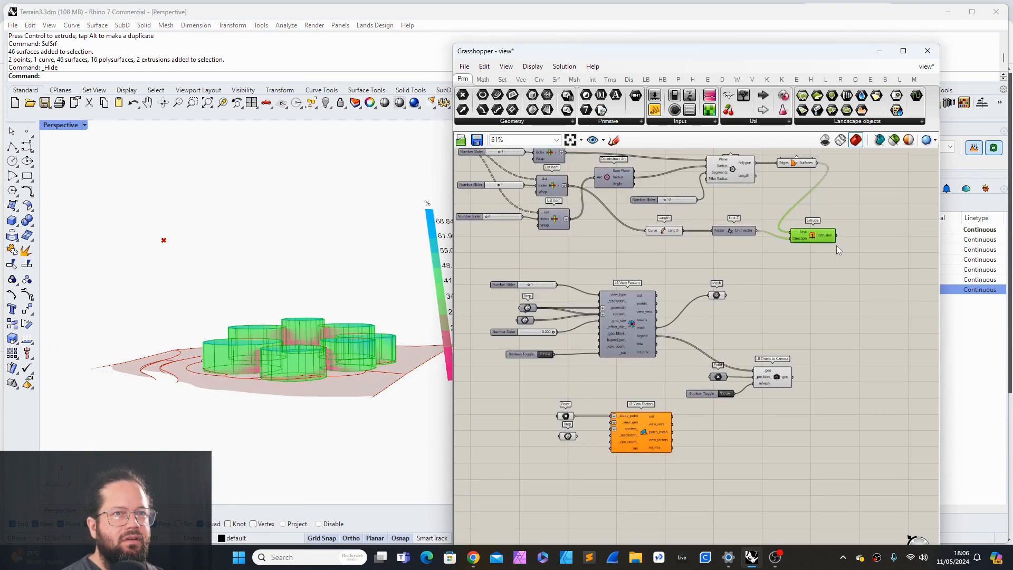
drag(837, 236, 611, 425)
scroll(611, 426, up, 6)
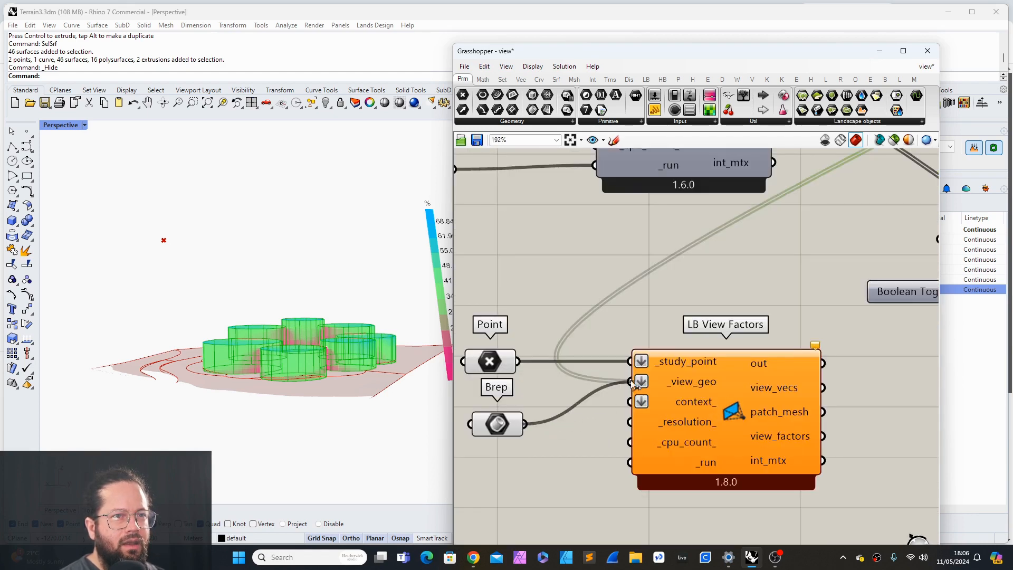
drag(513, 429, 528, 427)
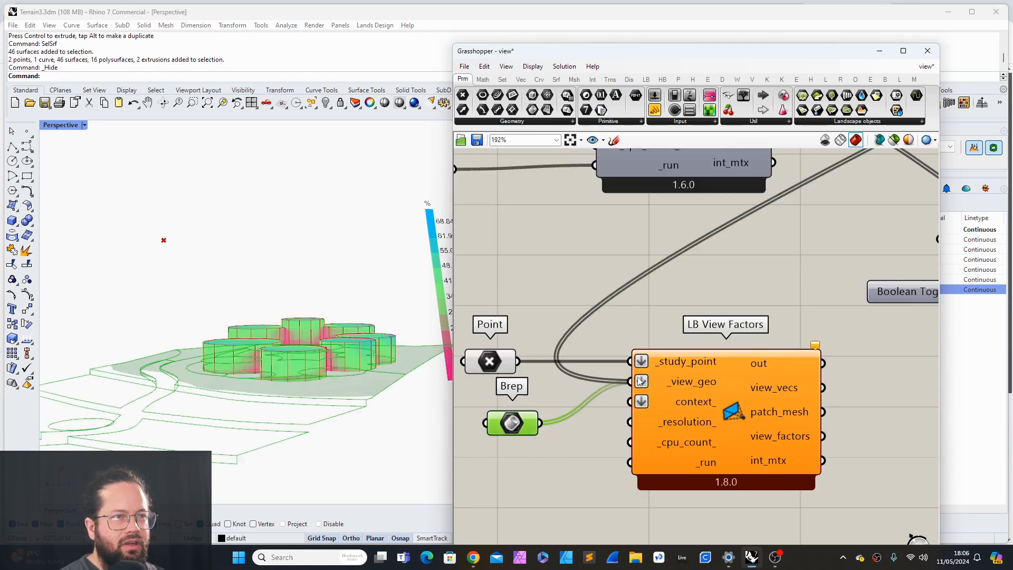
mouse_move(683, 384)
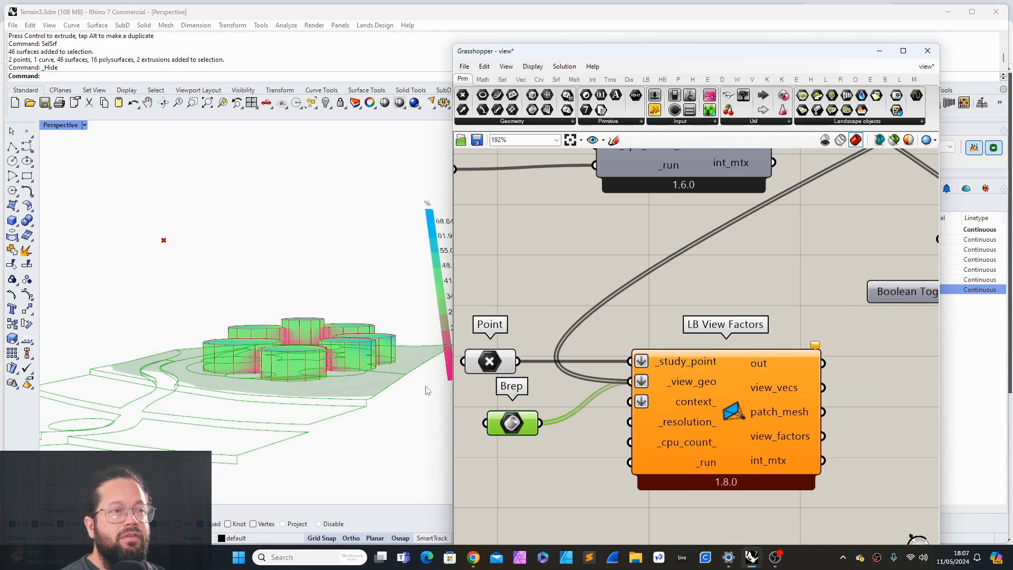
Step: Move LB View Factors farther from its inputs and stack the Brep parameter directly beneath the Point parameter
scroll(371, 330, down, 5)
right_drag(345, 360, 319, 413)
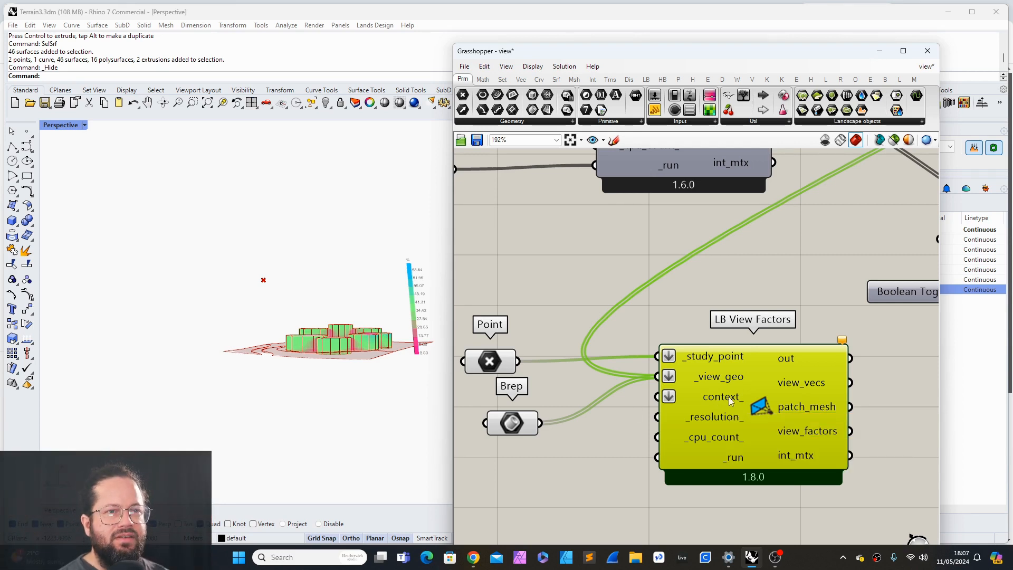
drag(724, 418, 751, 423)
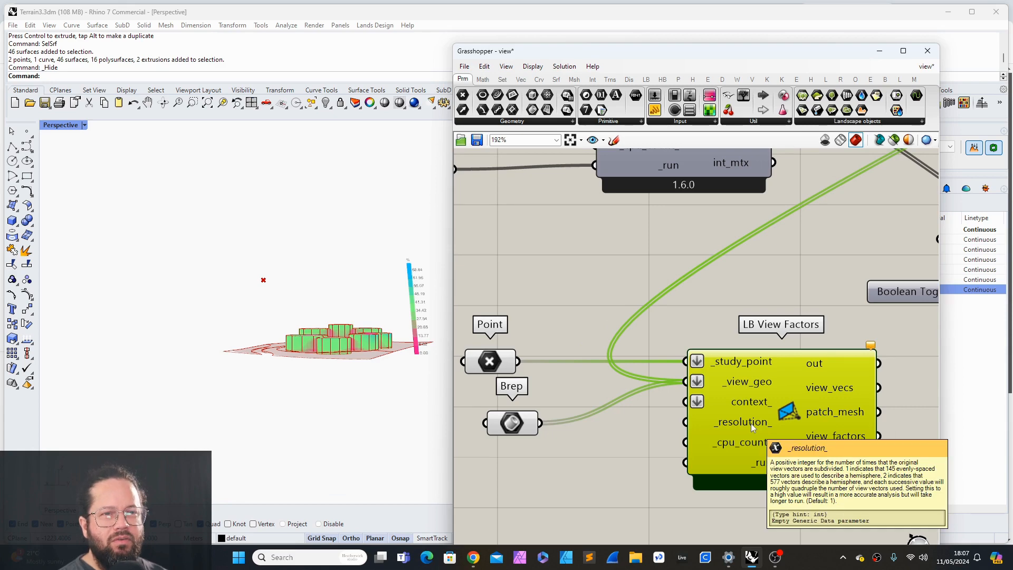
mouse_move(737, 423)
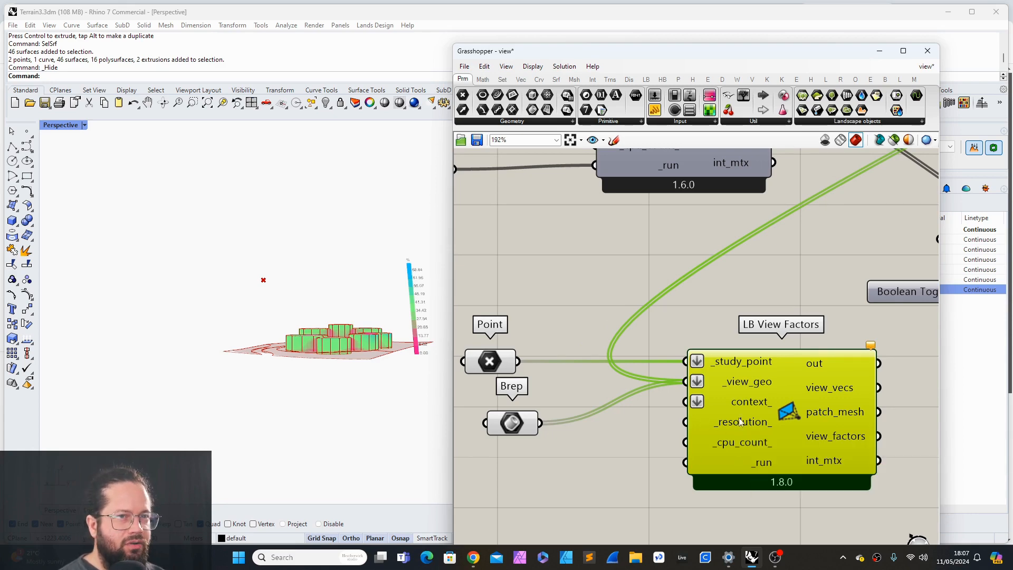
drag(489, 361, 522, 361)
drag(523, 422, 533, 392)
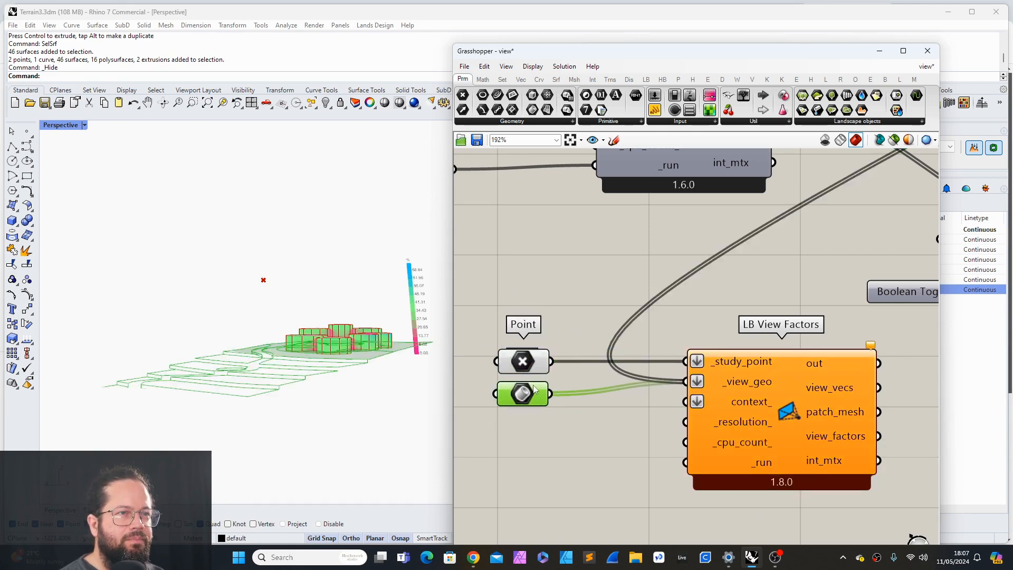
right_drag(310, 374, 287, 417)
click(632, 438)
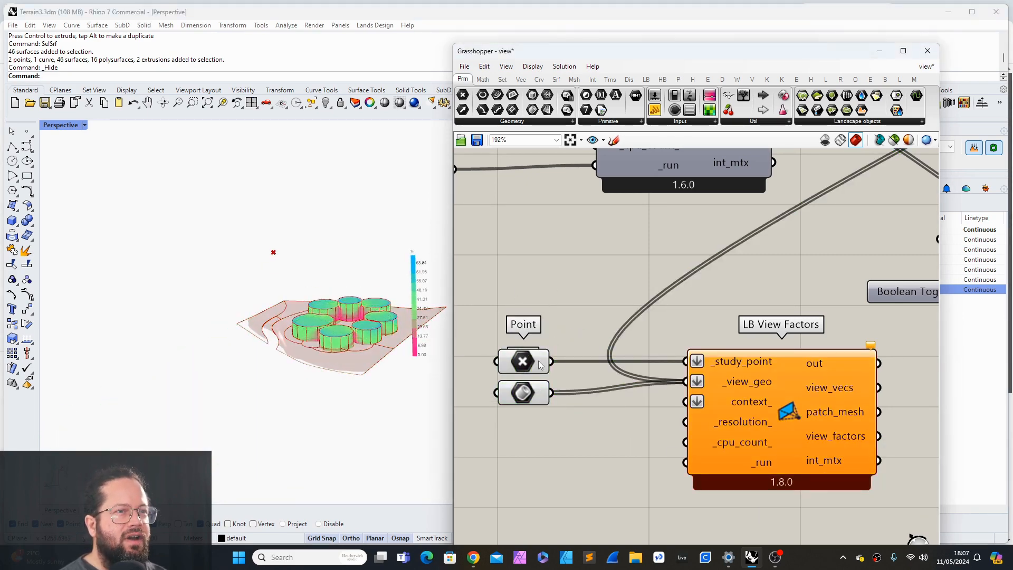
Step: Draw a box in Rhino well away from the terrain, on the study point's side of the model
scroll(257, 323, down, 8)
click(538, 367)
scroll(312, 337, down, 3)
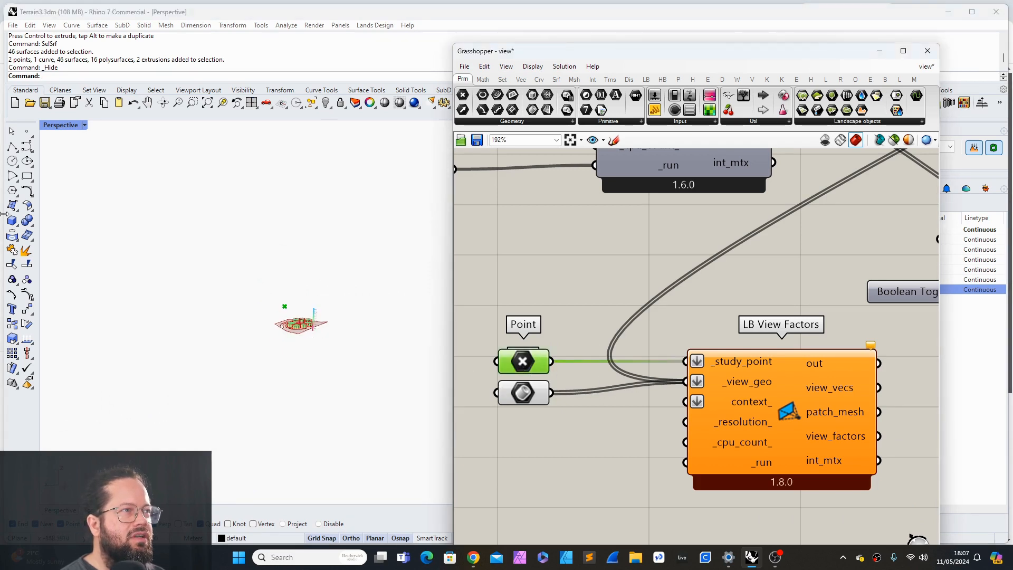
scroll(294, 337, up, 12)
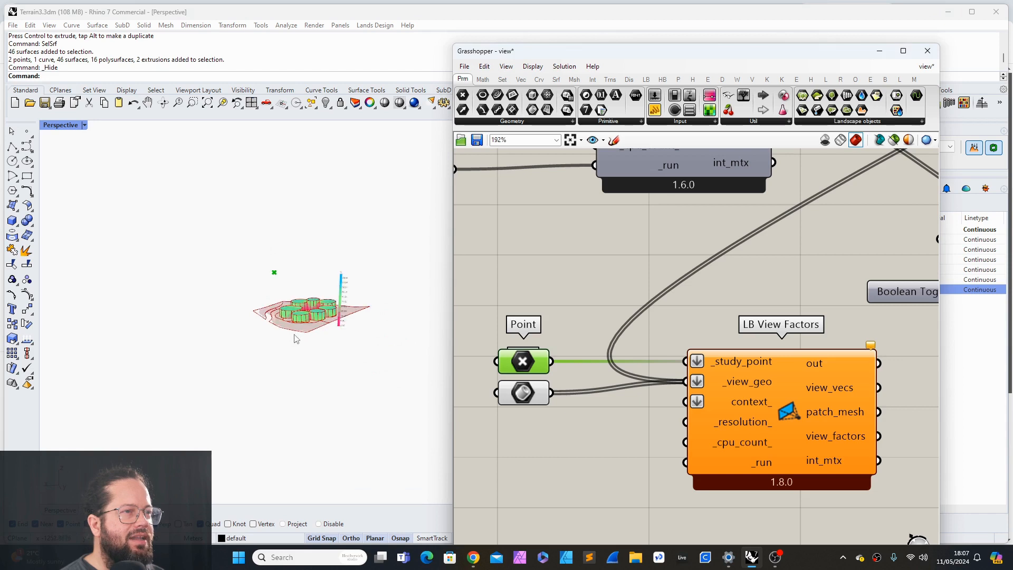
scroll(208, 255, down, 5)
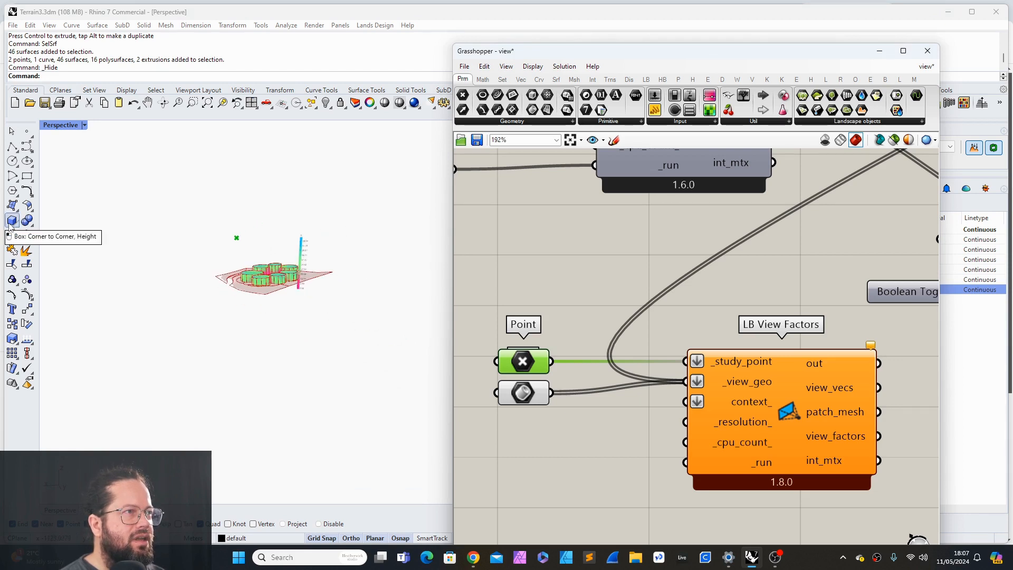
click(11, 223)
click(81, 268)
click(94, 277)
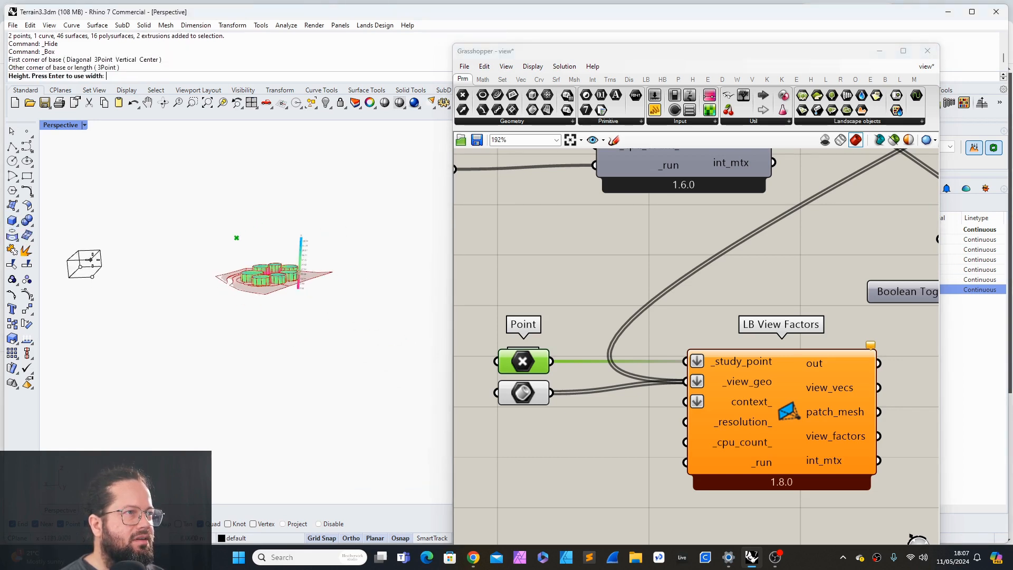
click(94, 253)
Step: Select the new box and raise it vertically beside the terrain
scroll(236, 269, down, 7)
scroll(145, 265, up, 5)
click(184, 297)
drag(182, 283, 184, 254)
right_drag(338, 343, 384, 375)
scroll(385, 375, up, 2)
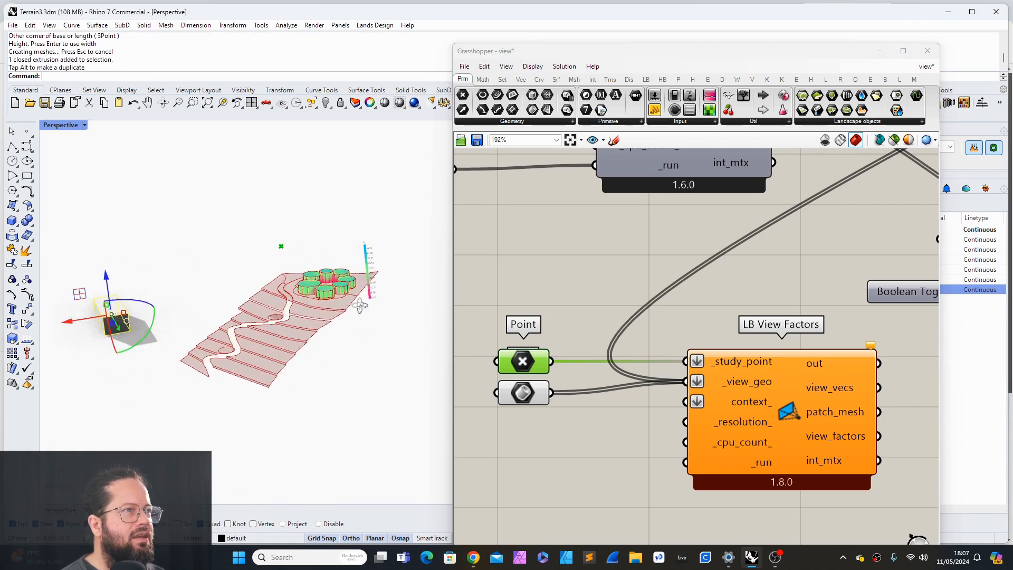
Step: Highlight the Brep parameter's geometry and use Show Selected to pick the hidden winding dirt road
click(64, 126)
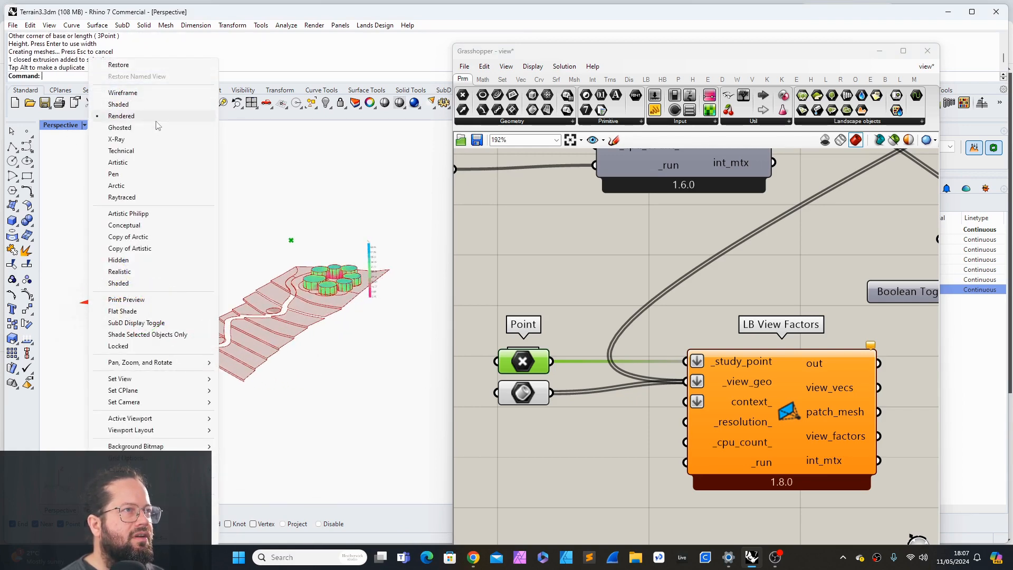
mouse_move(277, 359)
right_down()
mouse_move(270, 336)
mouse_move(351, 362)
mouse_move(279, 351)
right_up()
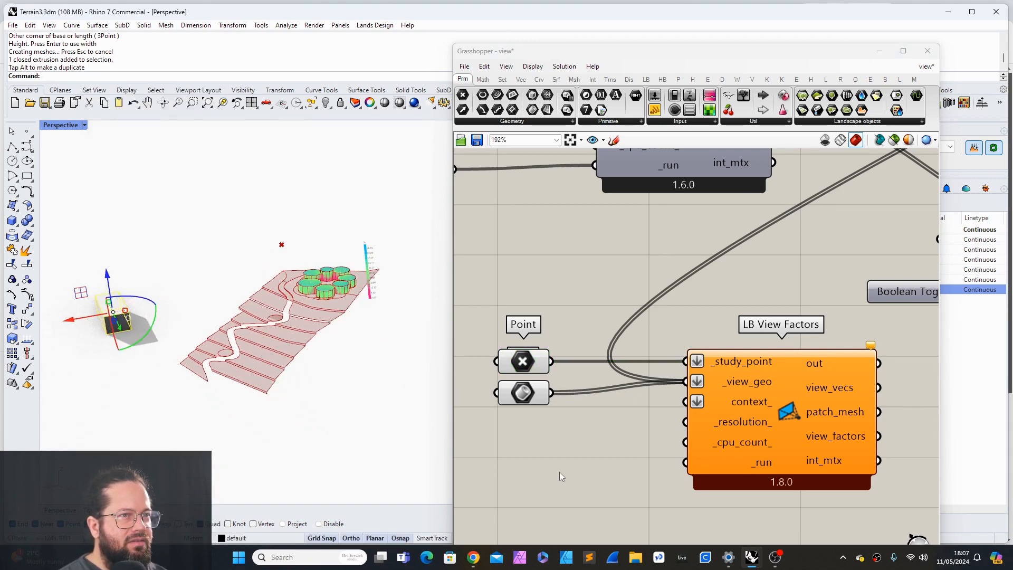
click(533, 395)
right_drag(238, 382, 303, 369)
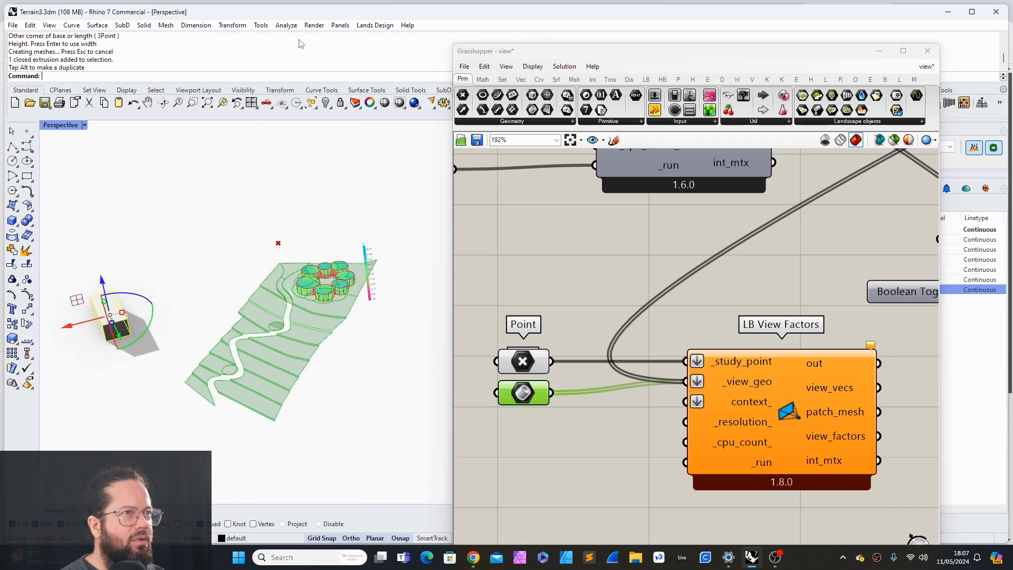
click(331, 109)
click(356, 124)
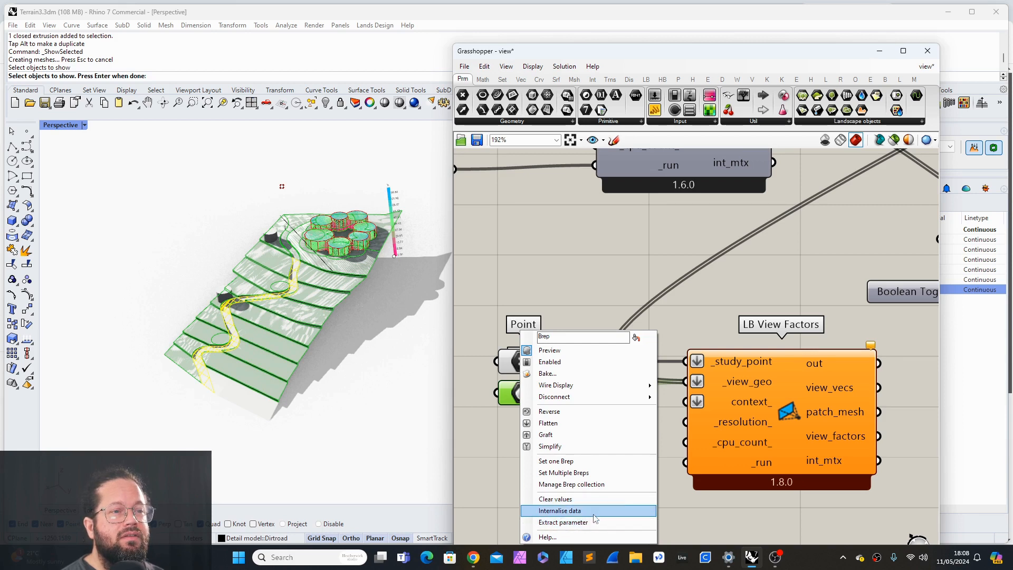
Step: Add the dirt road to the Brep parameter's collection as another referenced Brep and finish the Show Selected command
click(599, 484)
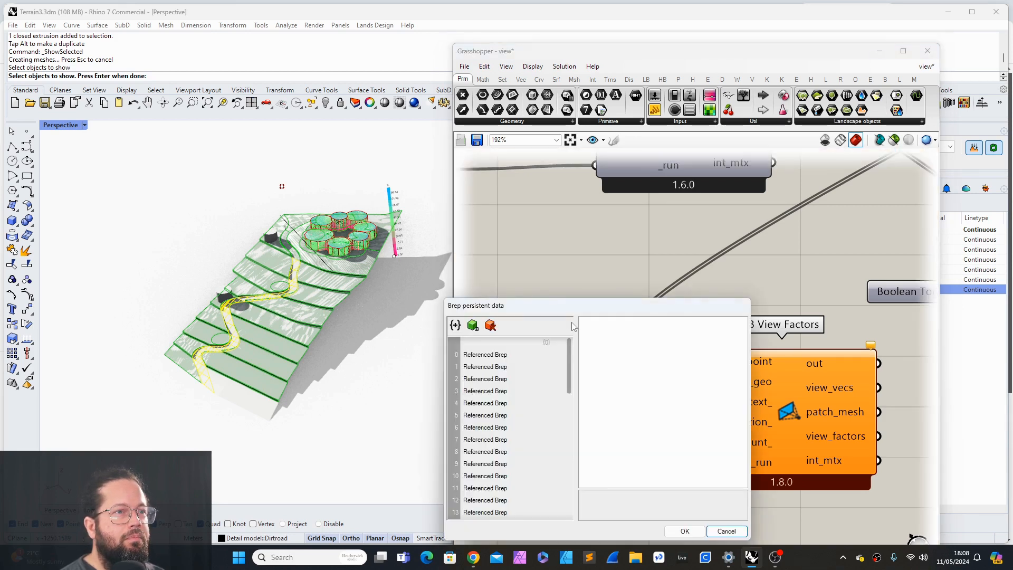
drag(563, 310, 628, 226)
scroll(627, 252, down, 5)
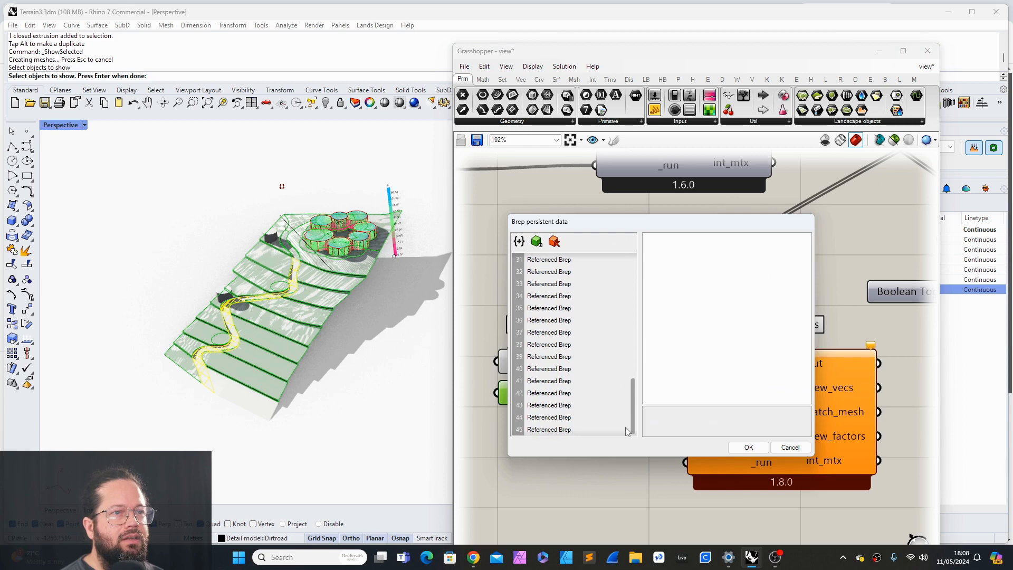
scroll(626, 252, up, 5)
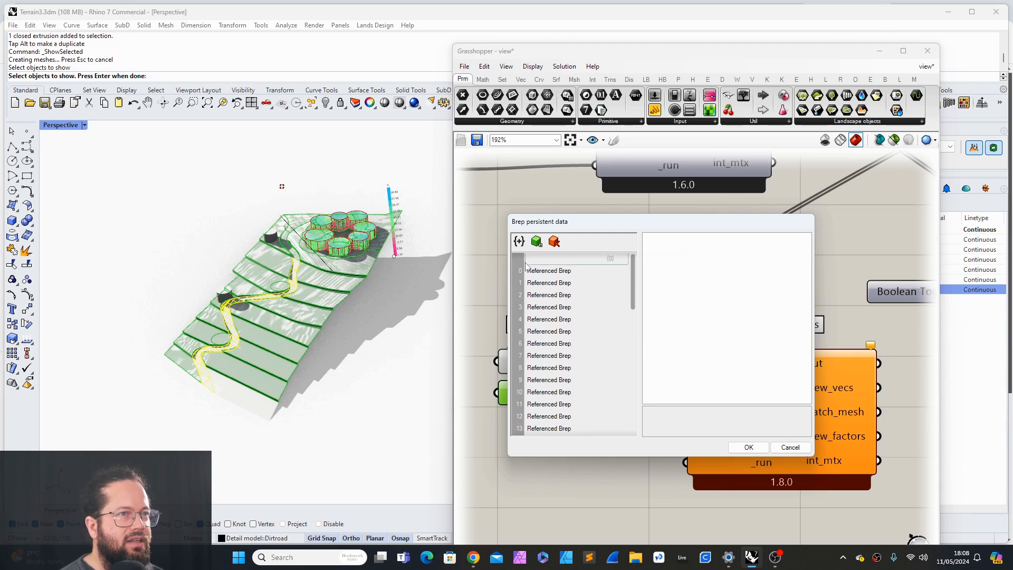
click(536, 241)
click(749, 447)
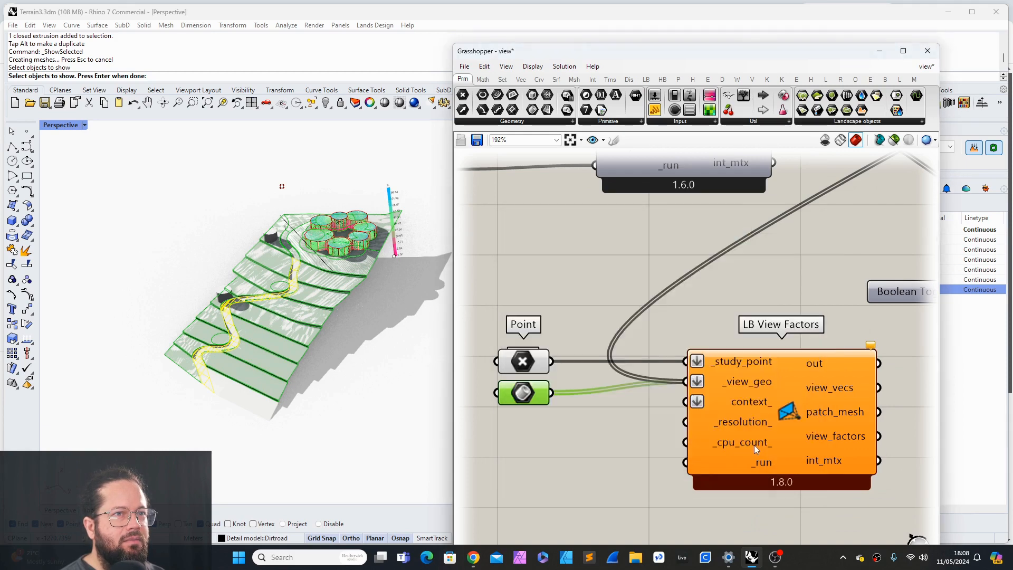
scroll(316, 385, up, 10)
key(Return)
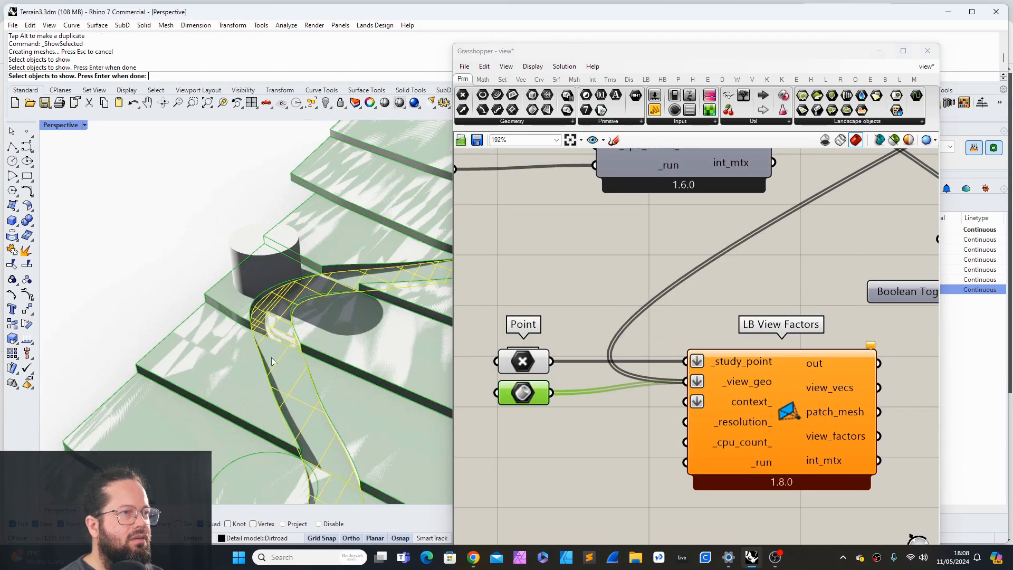
scroll(261, 358, down, 10)
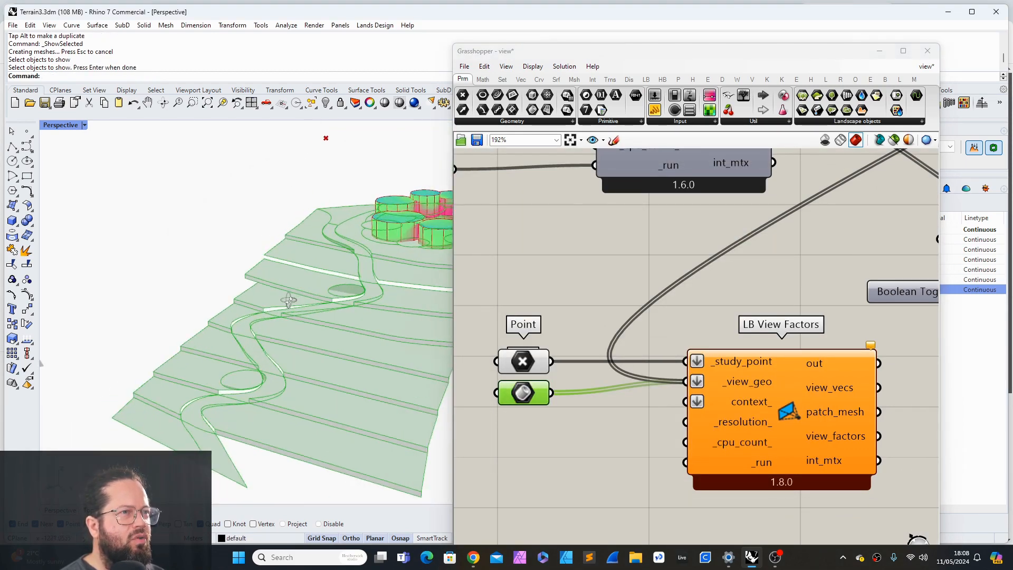
Step: Unhide all hidden Rhino objects and add the two small dark cylinders on the terrain to the Brep parameter's collection
click(324, 106)
click(307, 215)
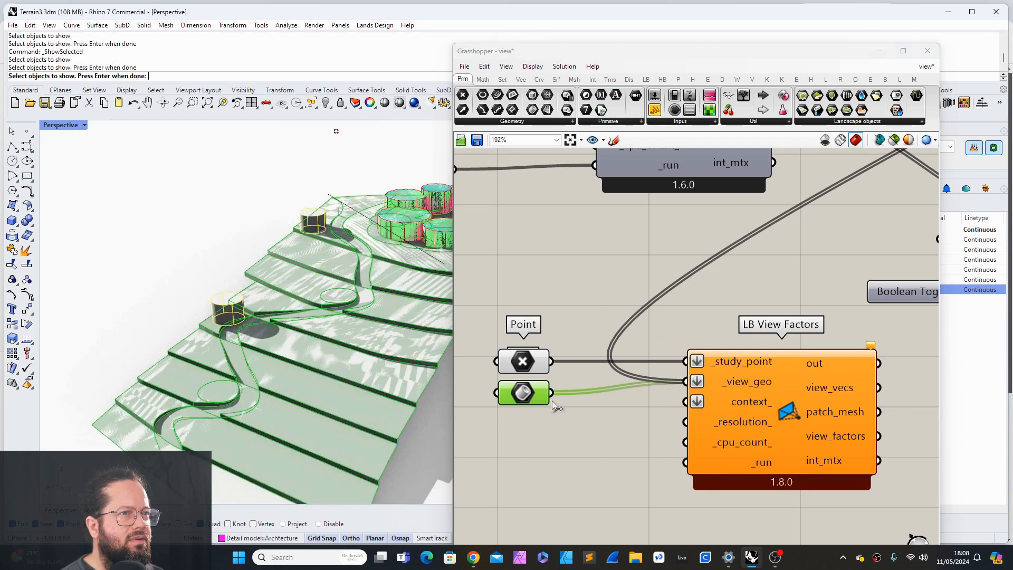
right_click(518, 392)
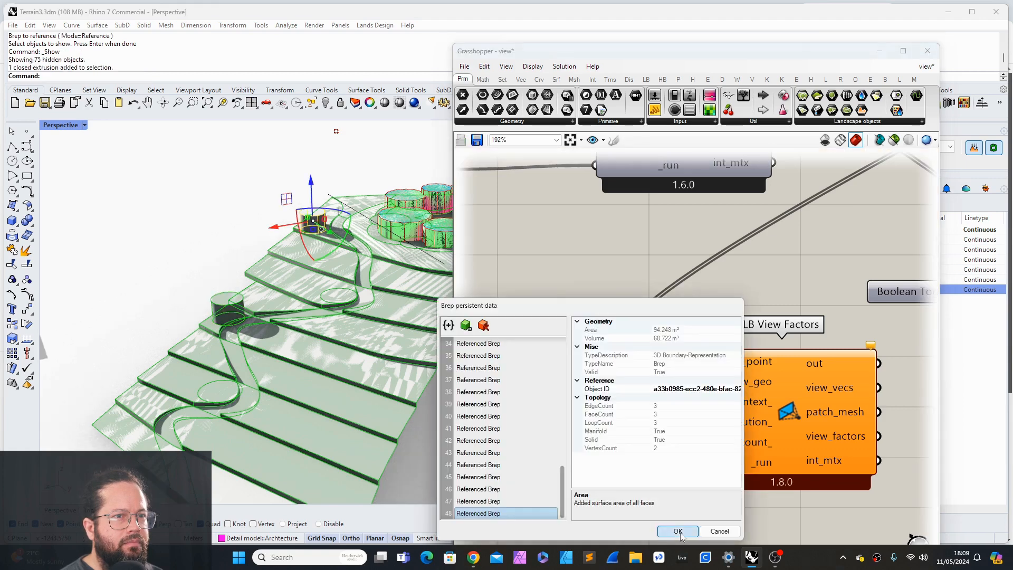
click(679, 531)
click(242, 238)
key(Escape)
scroll(253, 254, down, 5)
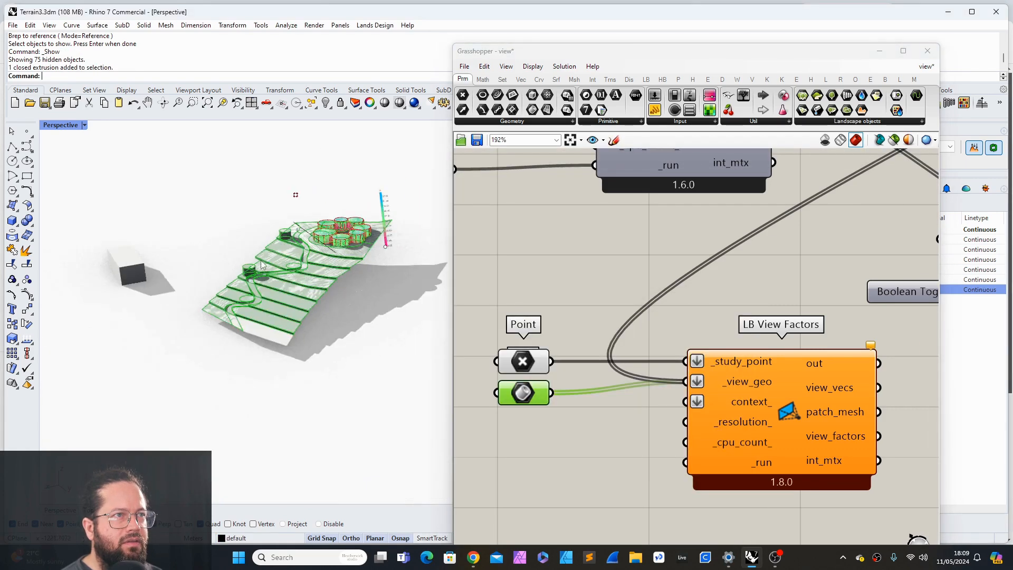
Step: Select the two small dark cylinders on the terrain and hide them
scroll(275, 230, up, 5)
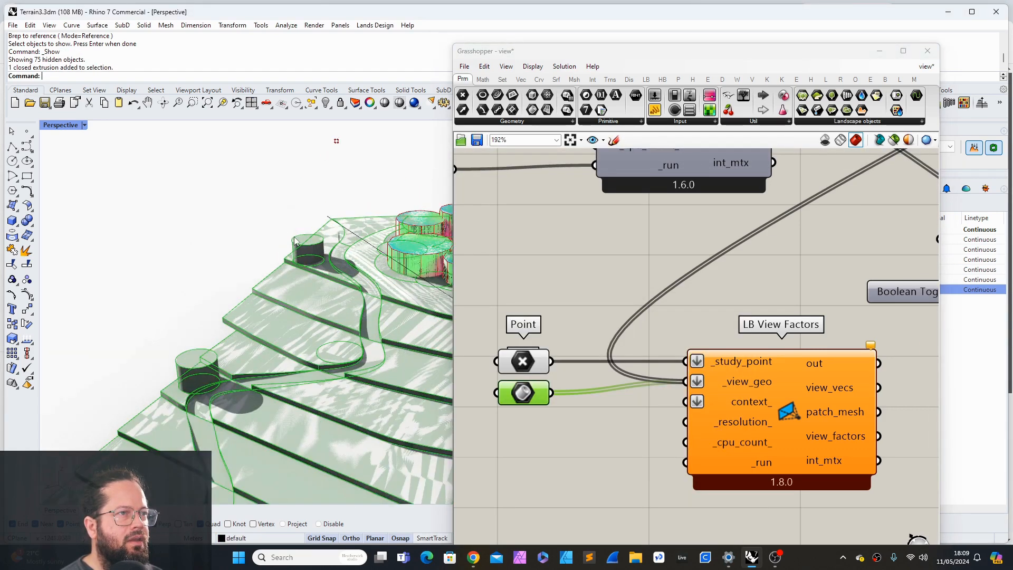
click(300, 244)
shift+click(190, 360)
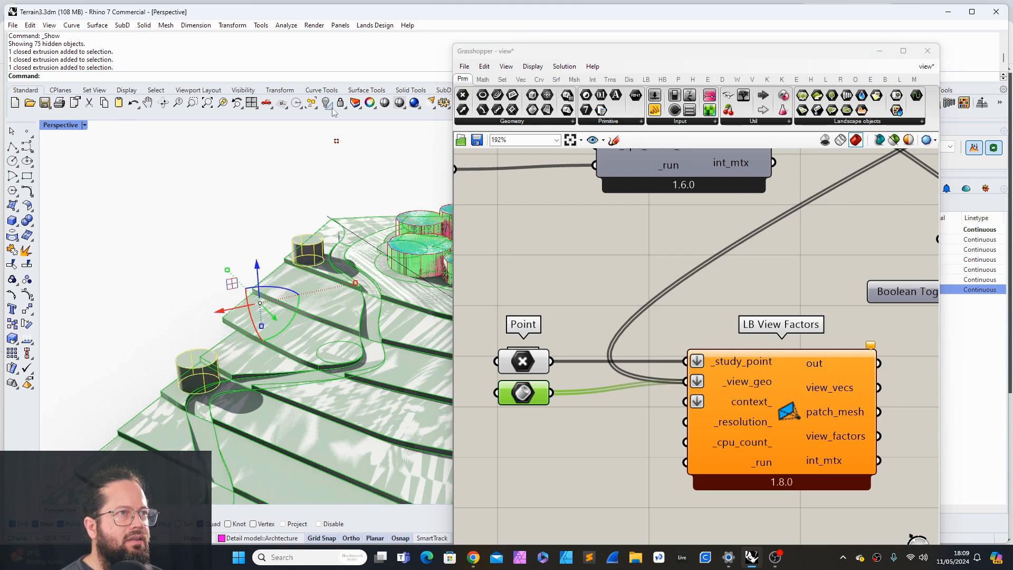
click(325, 103)
Step: Select all remaining Rhino objects and hide them so only the Grasshopper preview of the terrain stays displayed
scroll(268, 386, down, 3)
scroll(270, 348, down, 5)
key(ctrl+a)
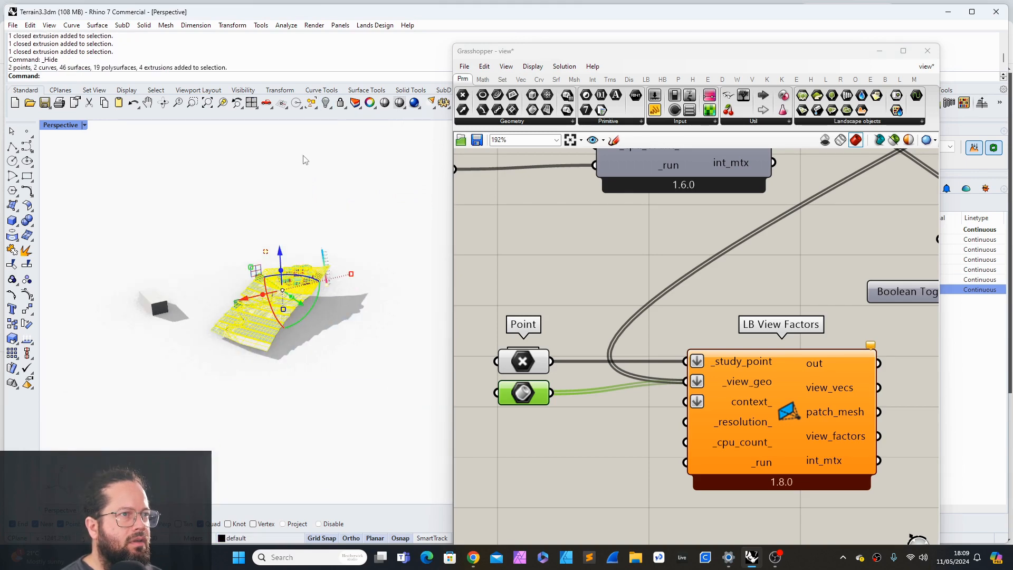
click(325, 103)
scroll(259, 278, up, 8)
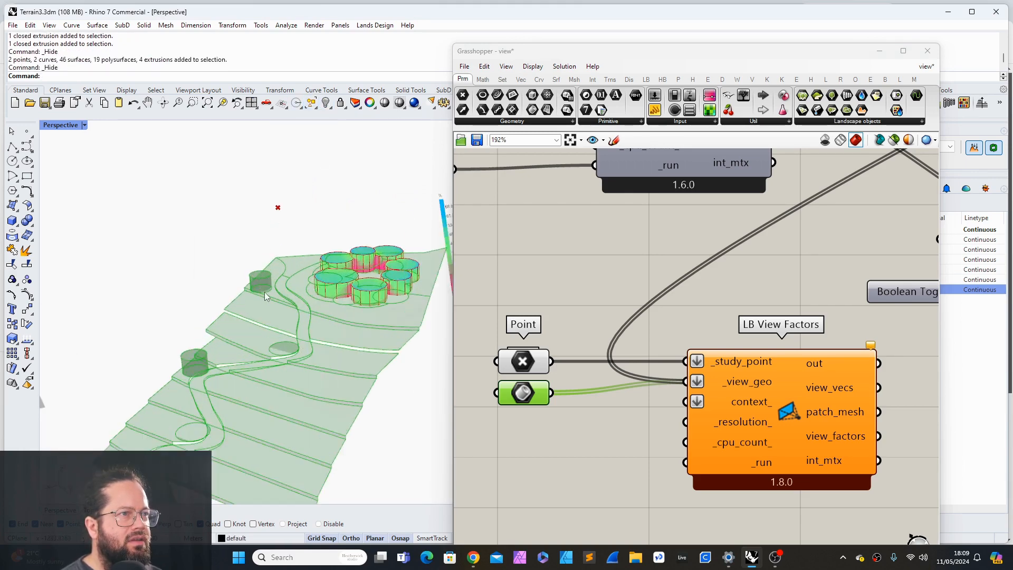
Step: Show all hidden Rhino objects and hide the terrain surfaces, polysurfaces and extrusions again, keeping the point beside the terrain displayed
scroll(265, 293, down, 6)
right_drag(265, 292, 280, 343)
scroll(296, 314, up, 6)
scroll(310, 317, down, 6)
click(330, 106)
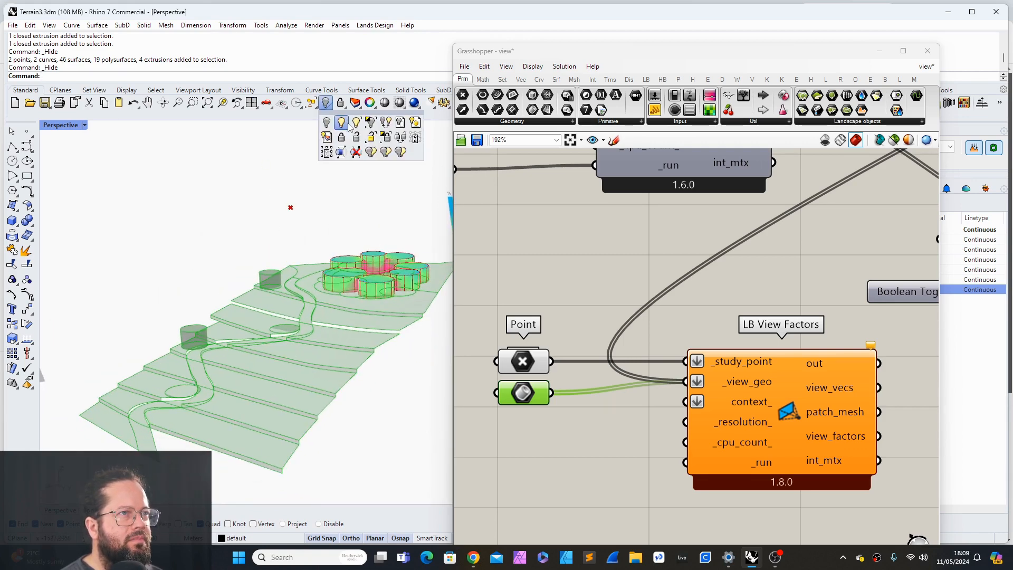
click(343, 124)
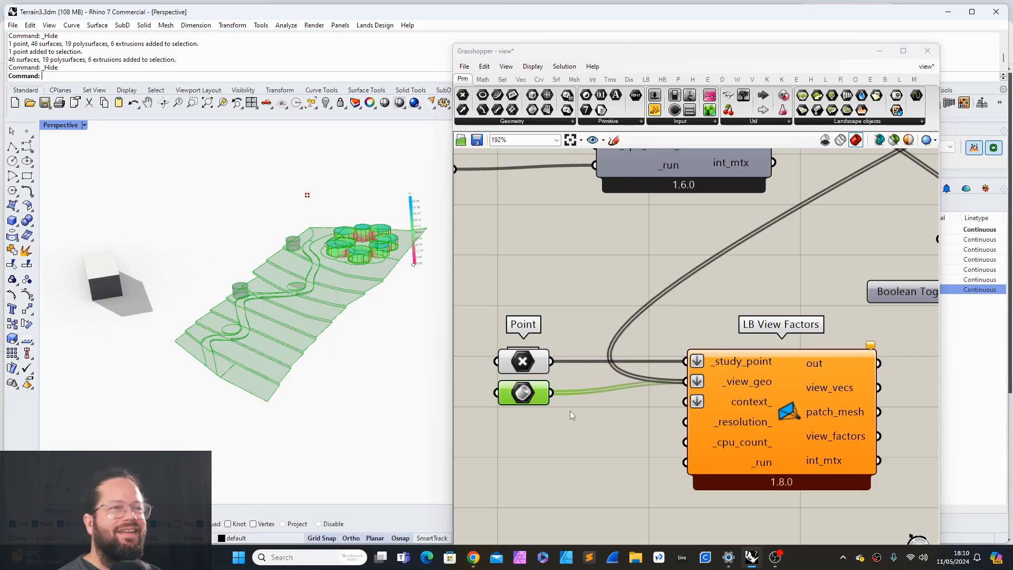
Step: Move the study Point parameter upward on the canvas to separate it from the Brep parameter
click(557, 452)
scroll(537, 402, up, 2)
click(515, 351)
click(525, 382)
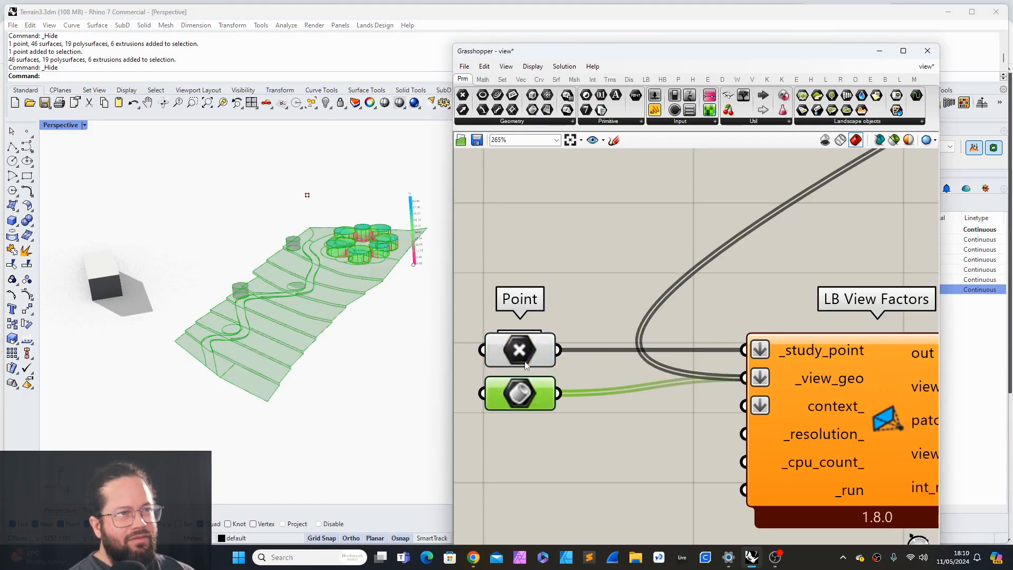
click(526, 365)
drag(543, 356, 537, 319)
scroll(548, 429, down, 2)
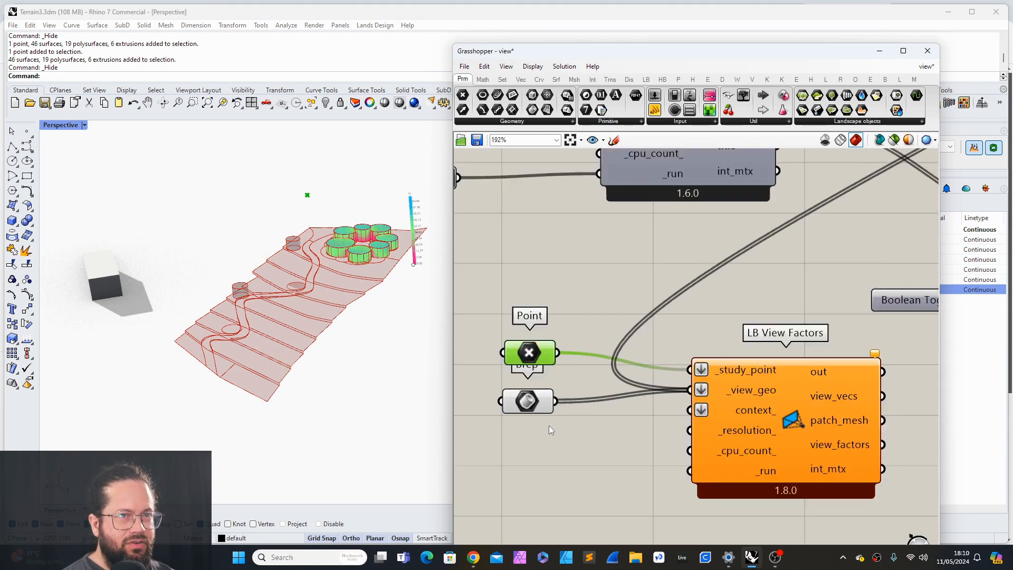
Step: Toggle the preview of the Extrude component
scroll(550, 426, down, 8)
scroll(758, 267, up, 4)
right_click(758, 266)
click(785, 284)
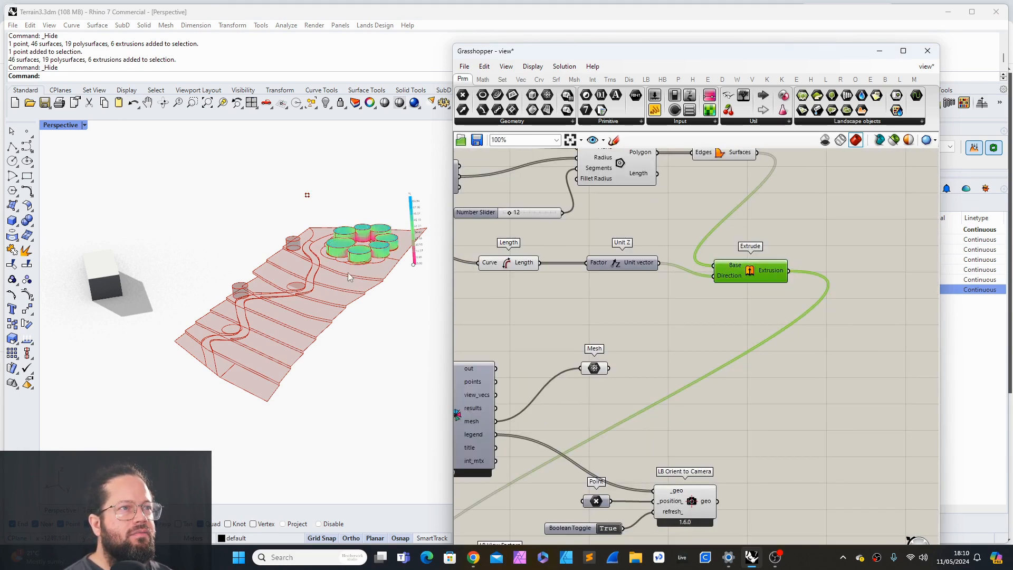
right_drag(348, 274, 352, 288)
Step: Turn off the preview of the Mesh parameter connected to the LB View Percent mesh output
right_click(589, 368)
click(581, 315)
right_drag(582, 315, 675, 278)
mouse_move(560, 347)
mouse_down()
mouse_move(580, 331)
mouse_move(563, 336)
mouse_up()
click(688, 332)
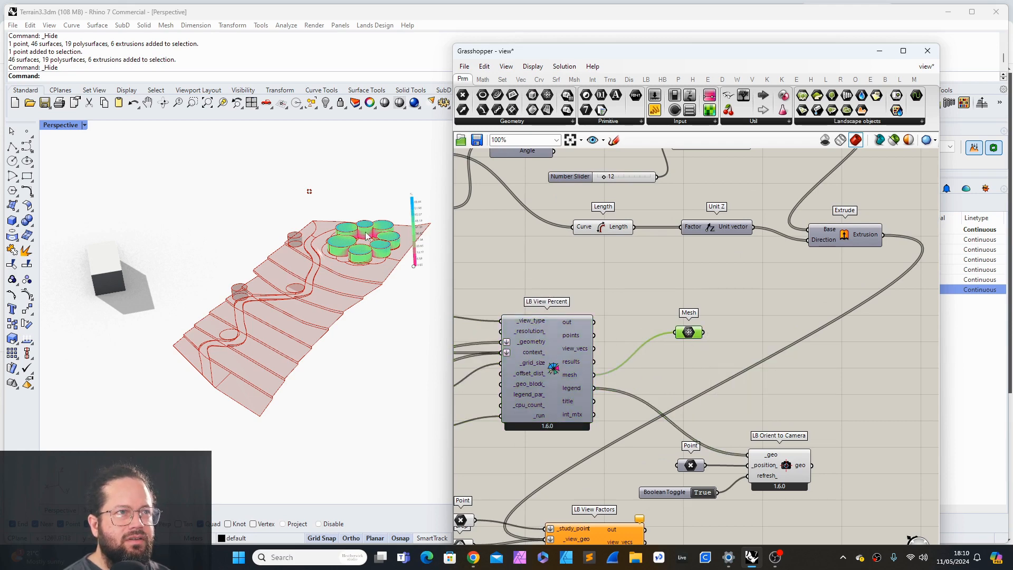
click(504, 318)
right_click(689, 332)
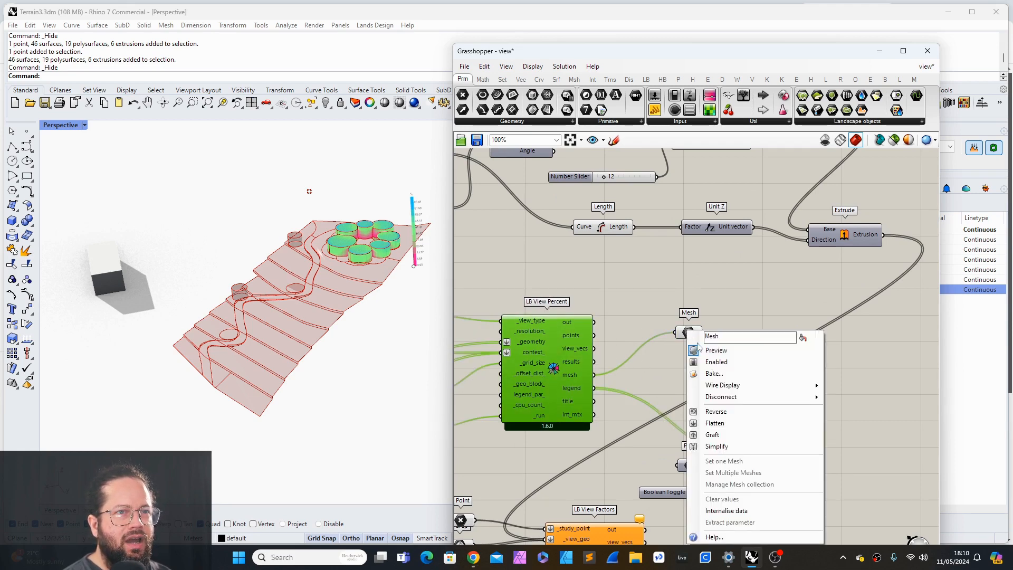
Step: Turn off the preview of the LB Orient to Camera component and select the remaining point at the legend's location
click(782, 460)
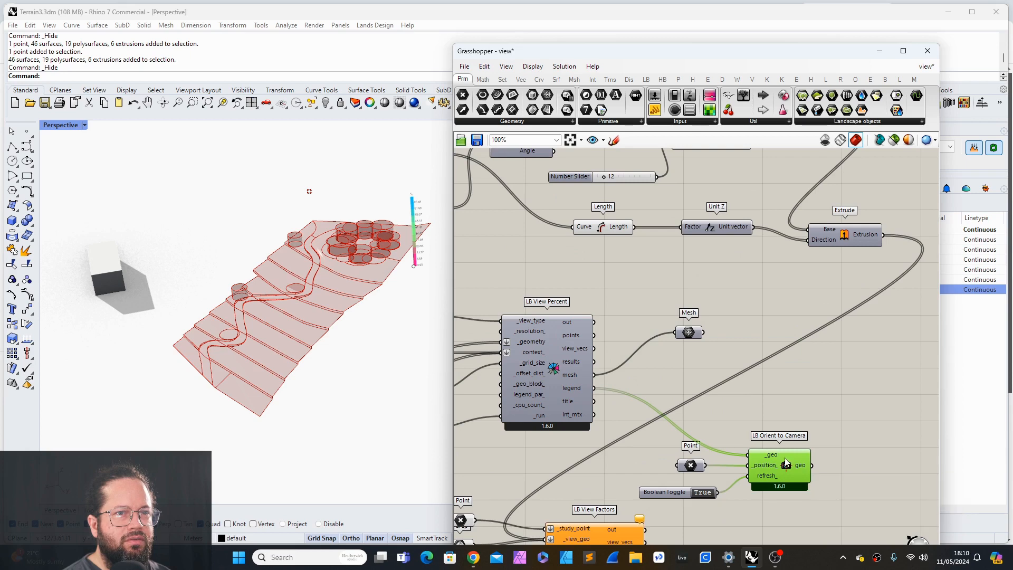
right_click(787, 458)
click(807, 484)
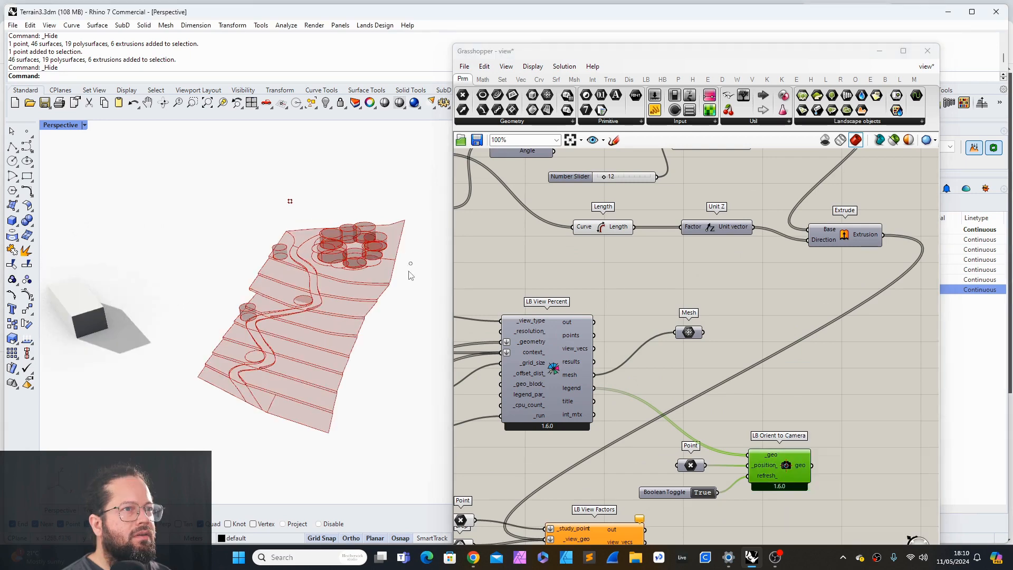
click(411, 263)
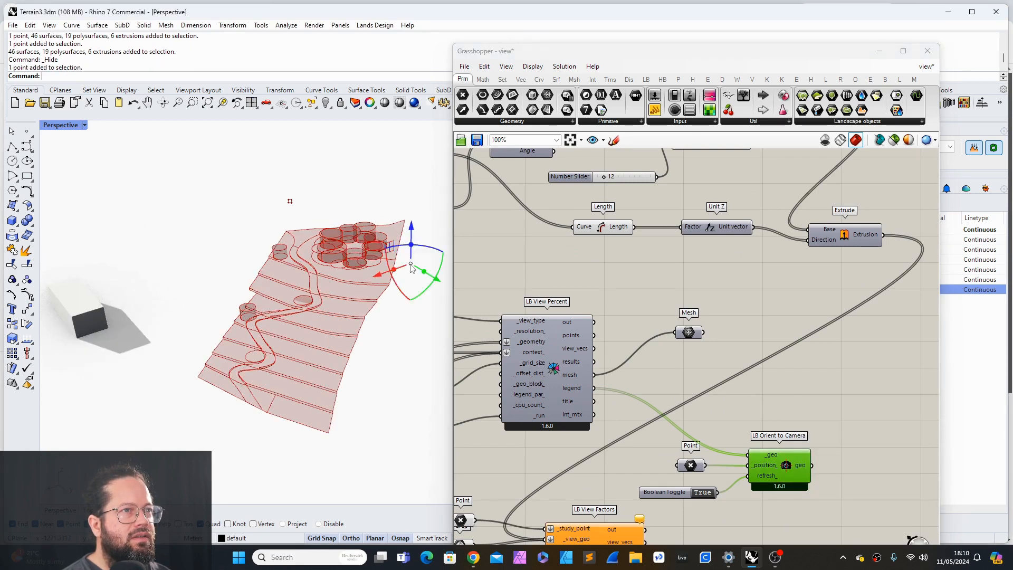
Step: Switch the Grasshopper preview mode to wireframe
click(654, 357)
scroll(654, 357, down, 4)
scroll(650, 474, up, 4)
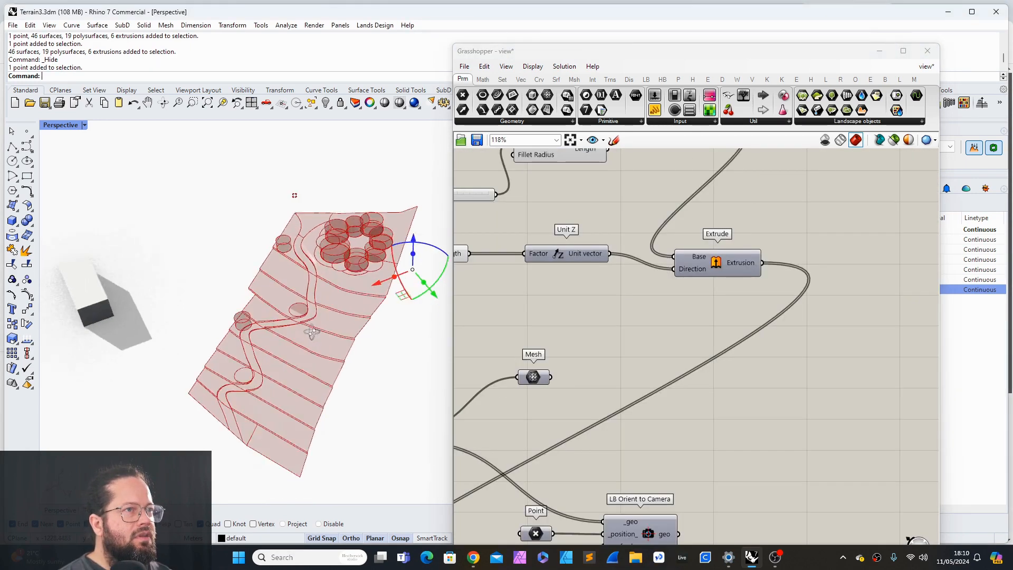
mouse_move(295, 317)
right_down()
mouse_move(297, 290)
mouse_move(299, 308)
right_up()
scroll(605, 300, down, 4)
scroll(504, 463, up, 5)
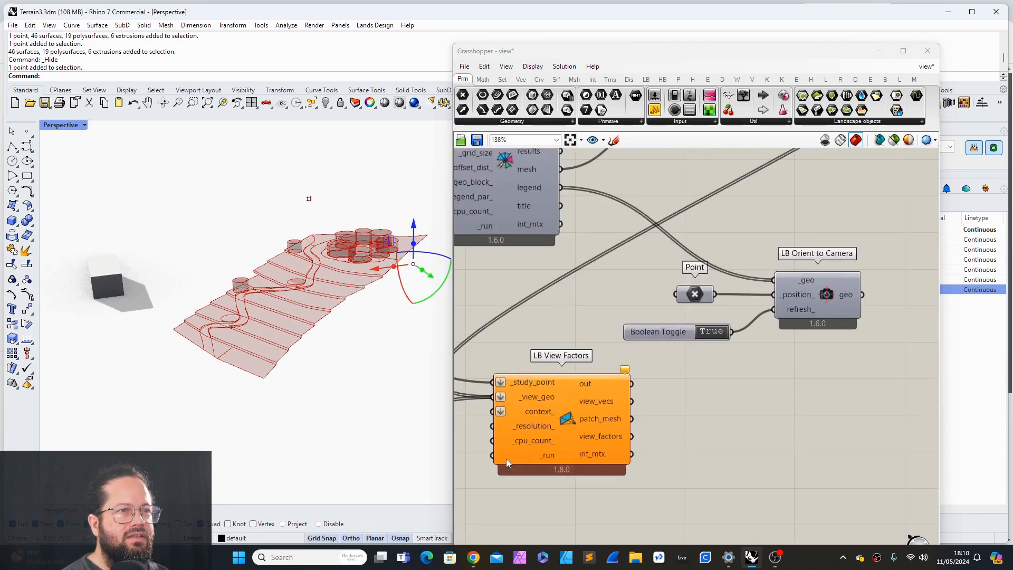
scroll(515, 451, up, 3)
scroll(587, 368, down, 3)
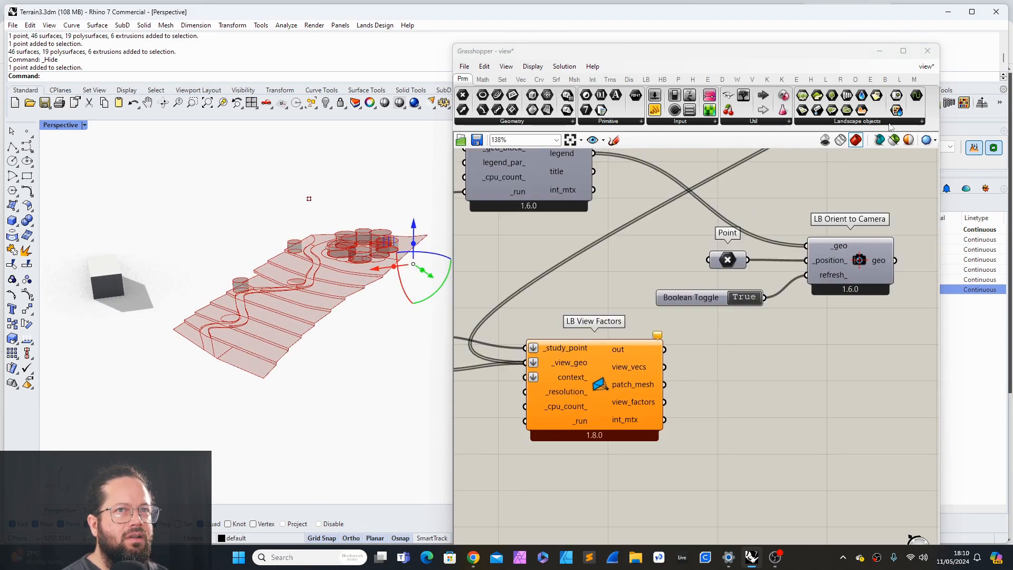
click(841, 139)
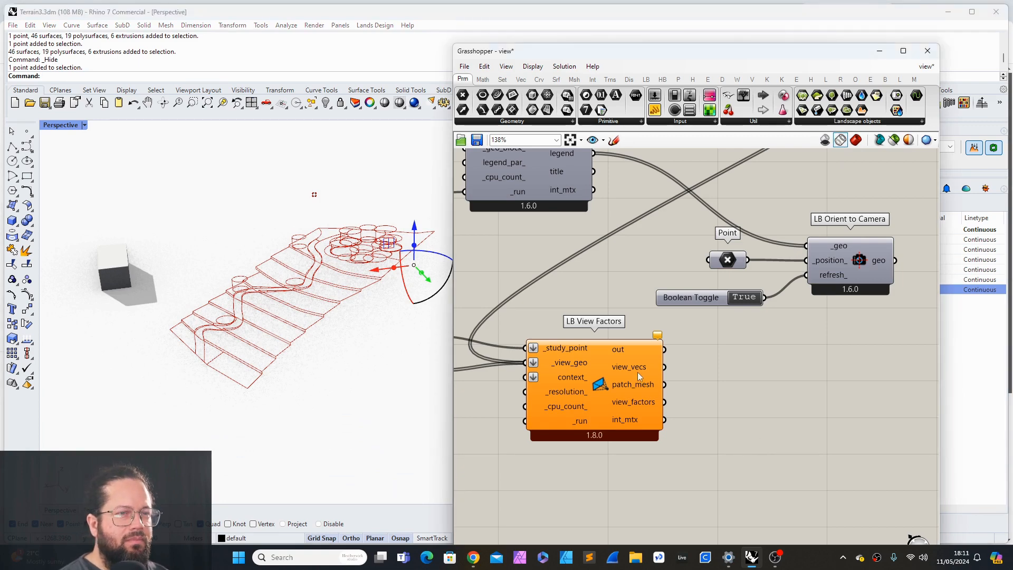
Step: Move the LB View Factors component further right on the canvas and read its _view_geo, context_ and _cpu_count_ input descriptions
mouse_move(334, 366)
right_down()
mouse_move(331, 384)
mouse_move(338, 362)
right_up()
drag(598, 367, 705, 388)
click(853, 432)
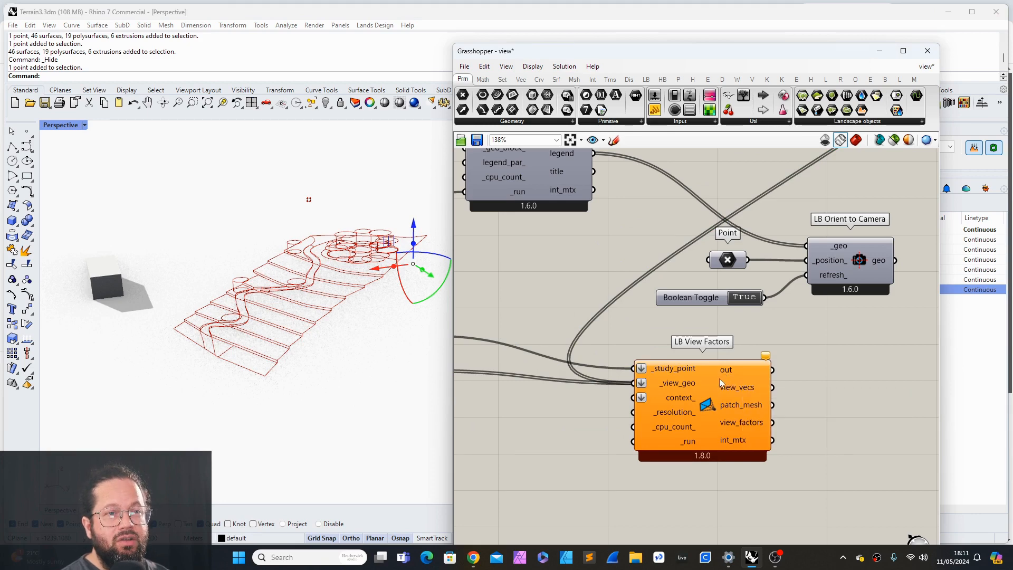
mouse_move(709, 382)
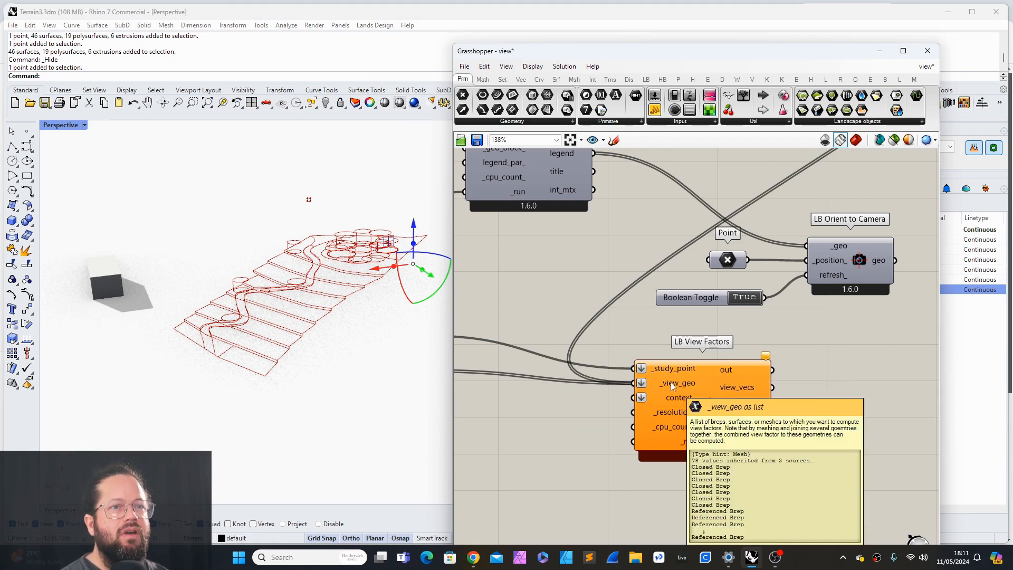
mouse_move(682, 398)
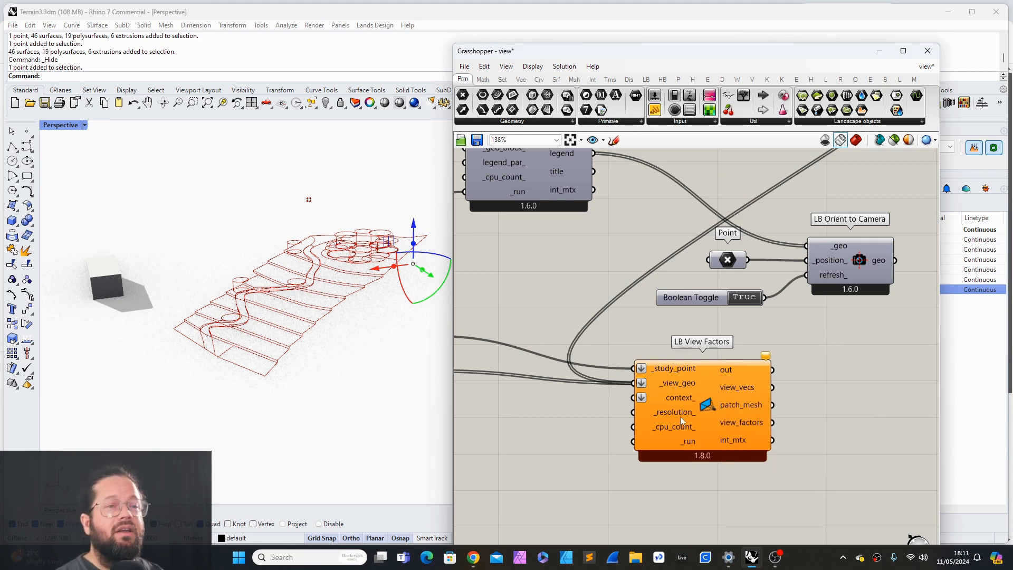
mouse_move(659, 427)
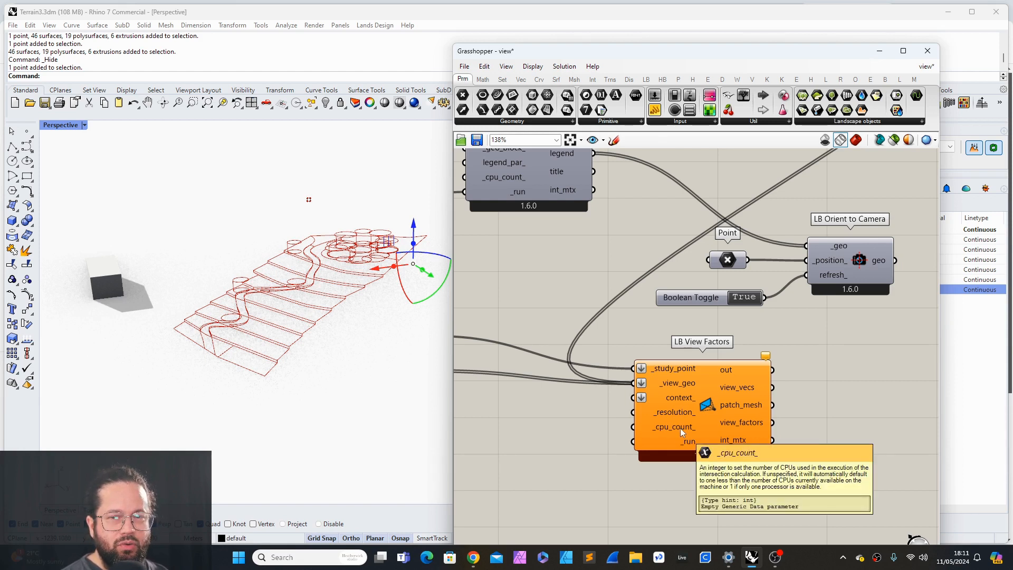
Step: Duplicate the True Boolean Toggle, place the copy beside LB View Factors and connect it to the _run input
click(704, 300)
key(ctrl+c)
key(ctrl+v)
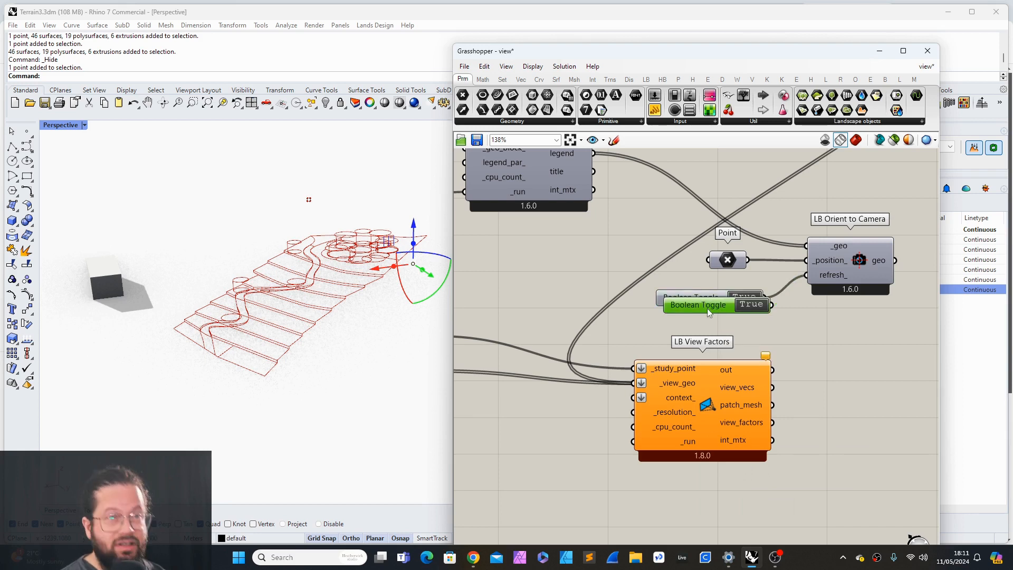
drag(707, 308, 529, 448)
drag(594, 444, 633, 441)
drag(521, 449, 536, 445)
click(710, 379)
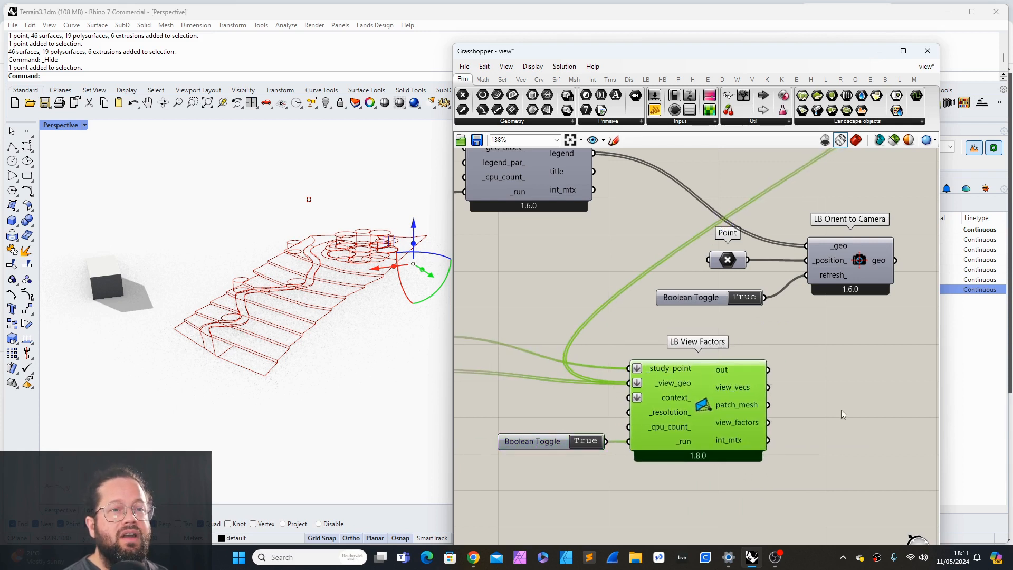
click(828, 419)
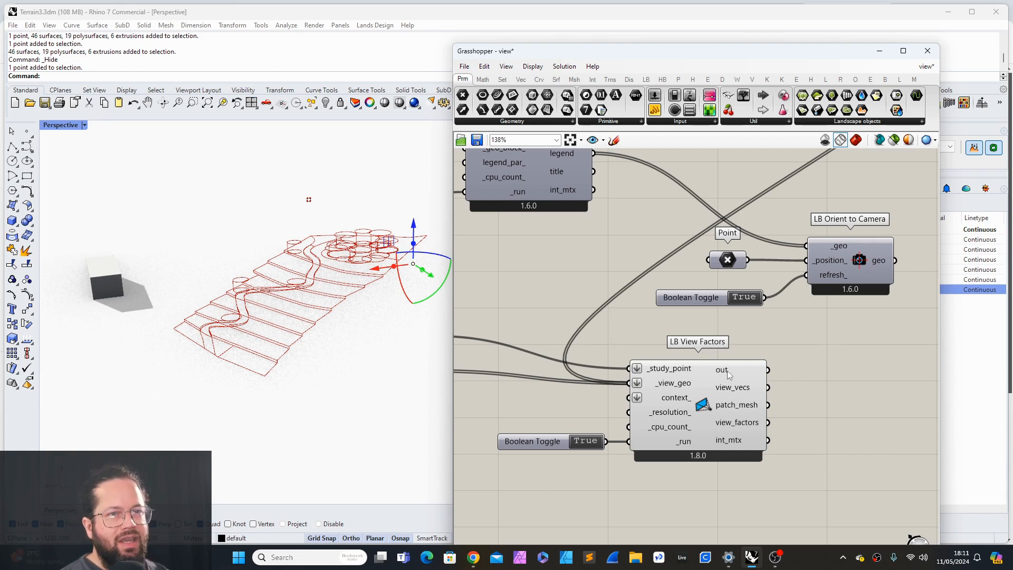
Step: Read the description of the view_vecs output and search the component categories for a vector preview component
mouse_move(728, 373)
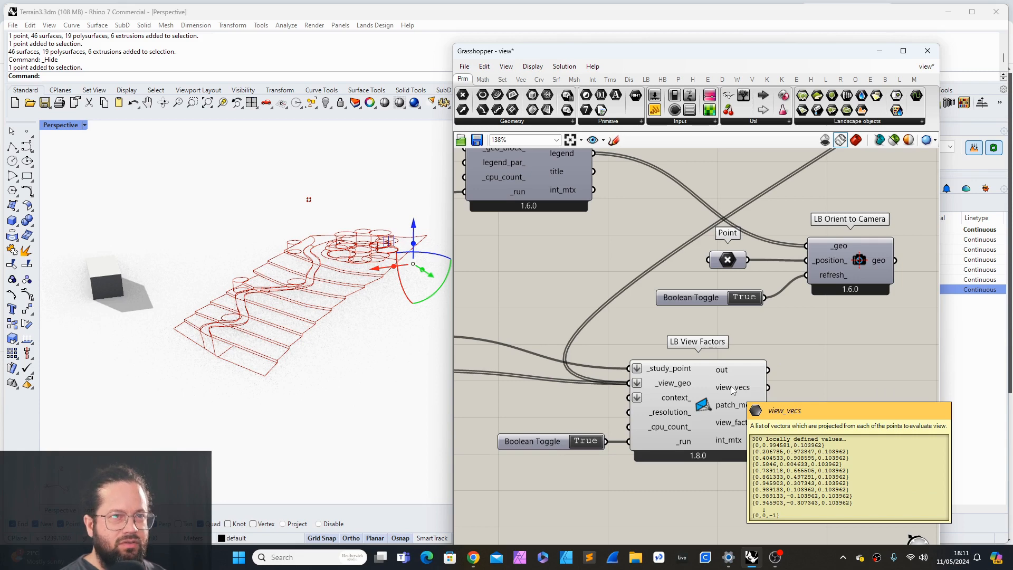
click(521, 79)
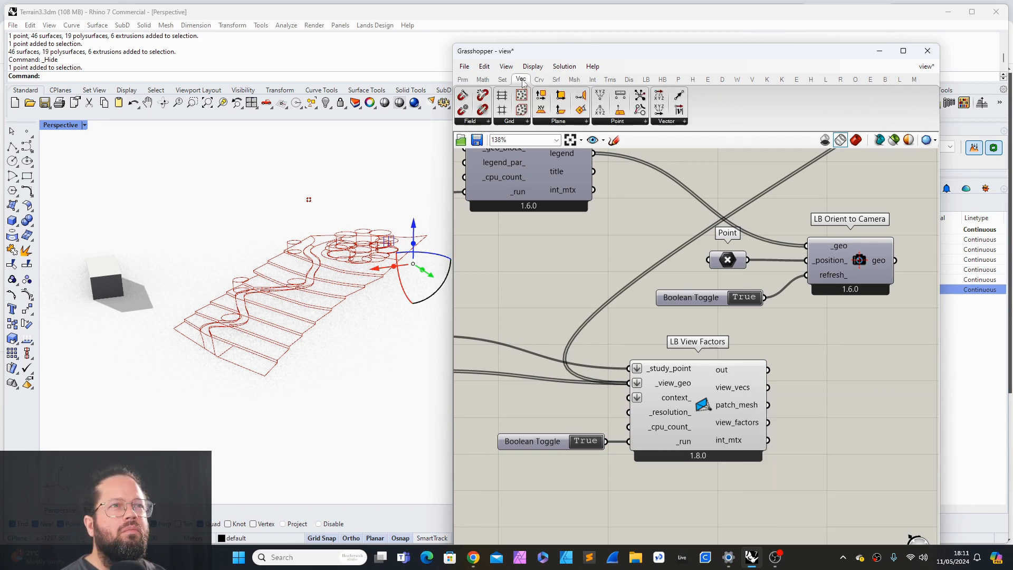
click(674, 122)
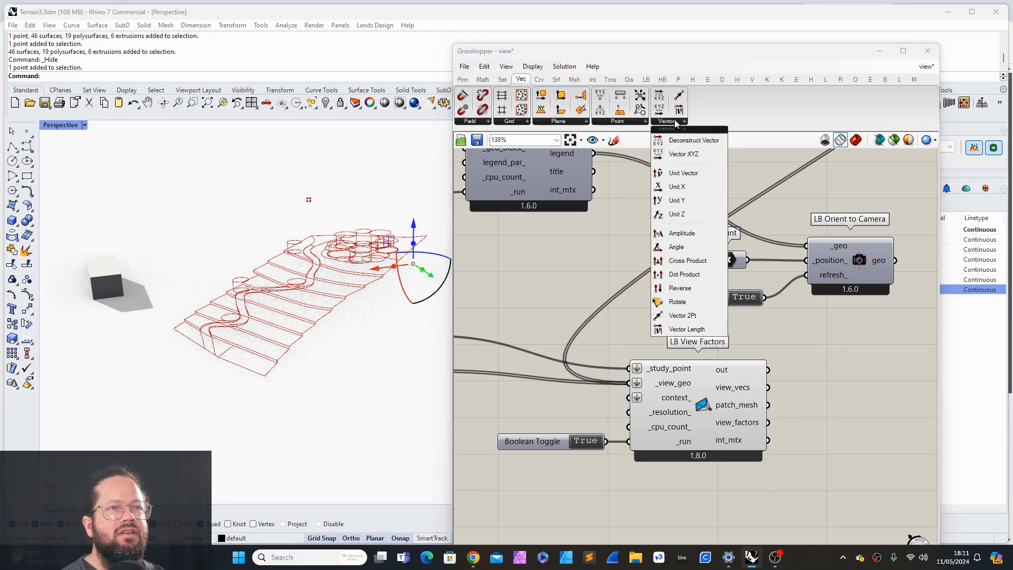
click(536, 79)
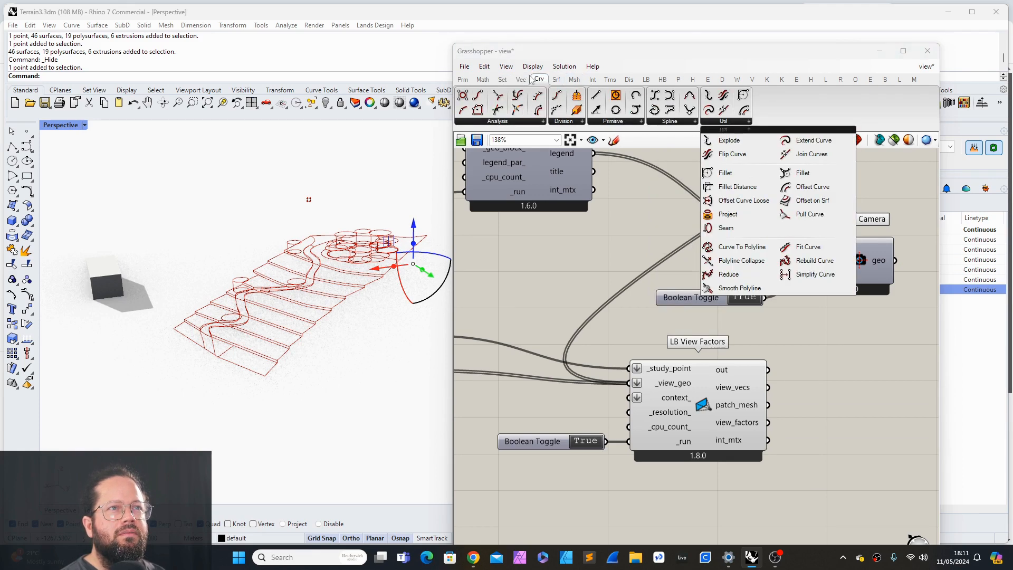
click(482, 79)
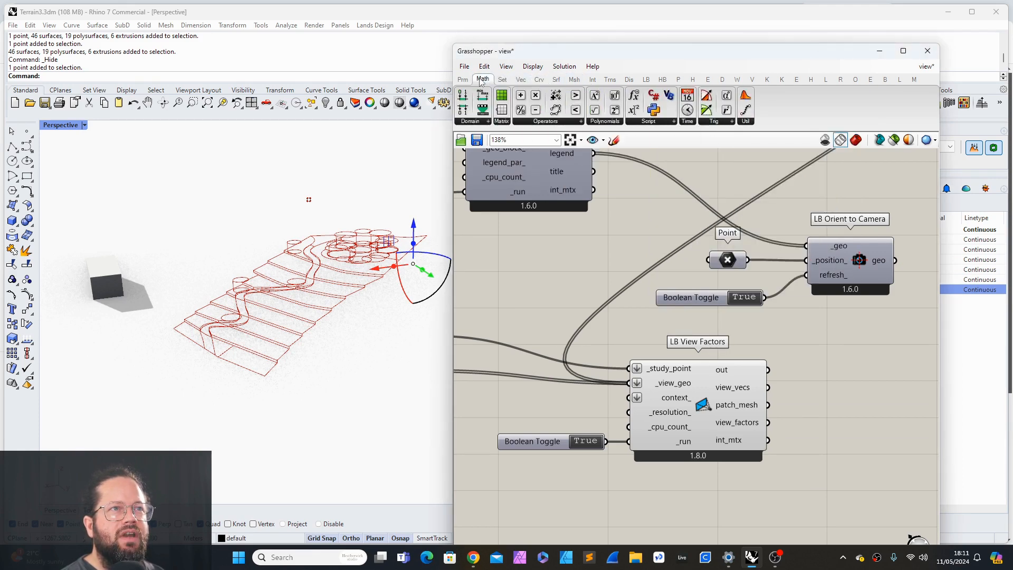
click(502, 80)
click(522, 79)
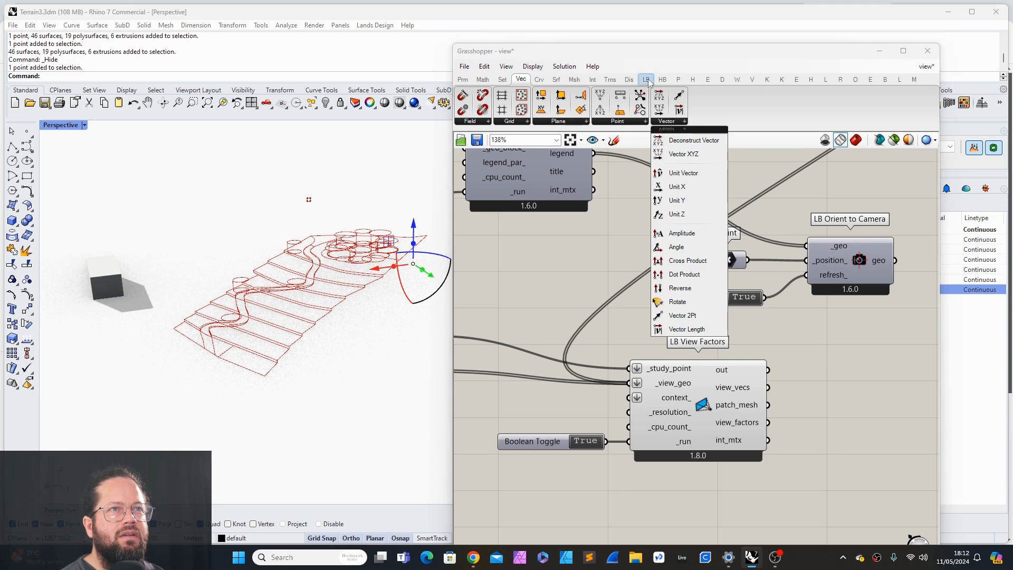
click(631, 80)
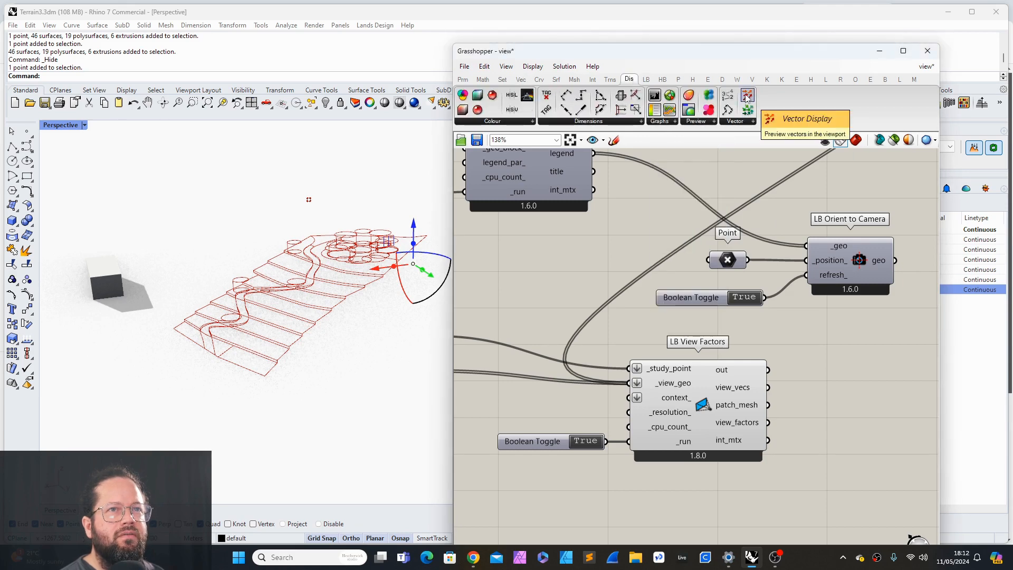
Step: Add a Vector Display component, connecting the study Point to Anchor and view_vecs to Vector, and inspect the arrows around the study point
drag(747, 96, 867, 395)
scroll(866, 396, down, 2)
drag(555, 346, 850, 392)
drag(866, 394, 865, 358)
drag(796, 384, 848, 368)
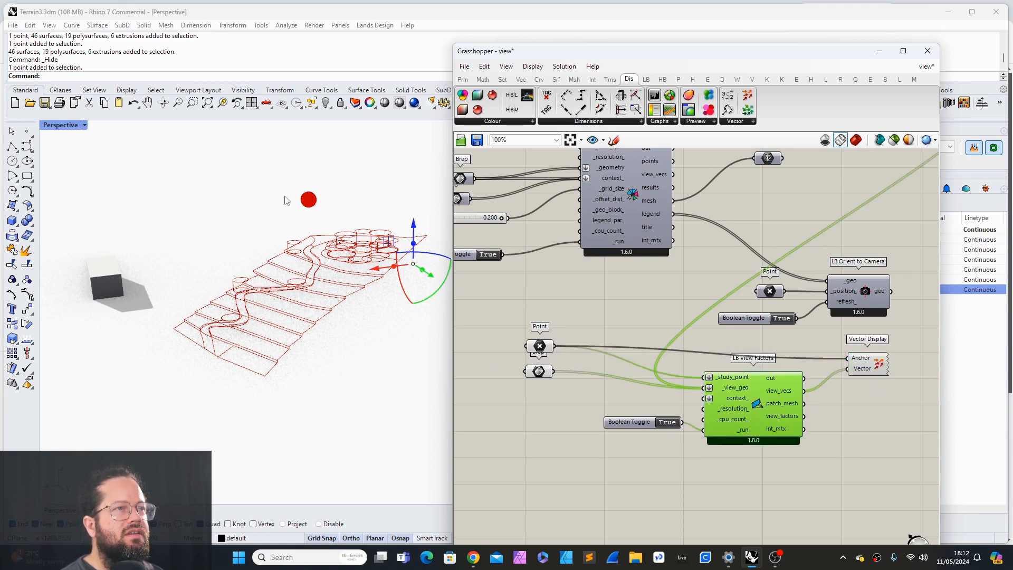
scroll(301, 202, up, 10)
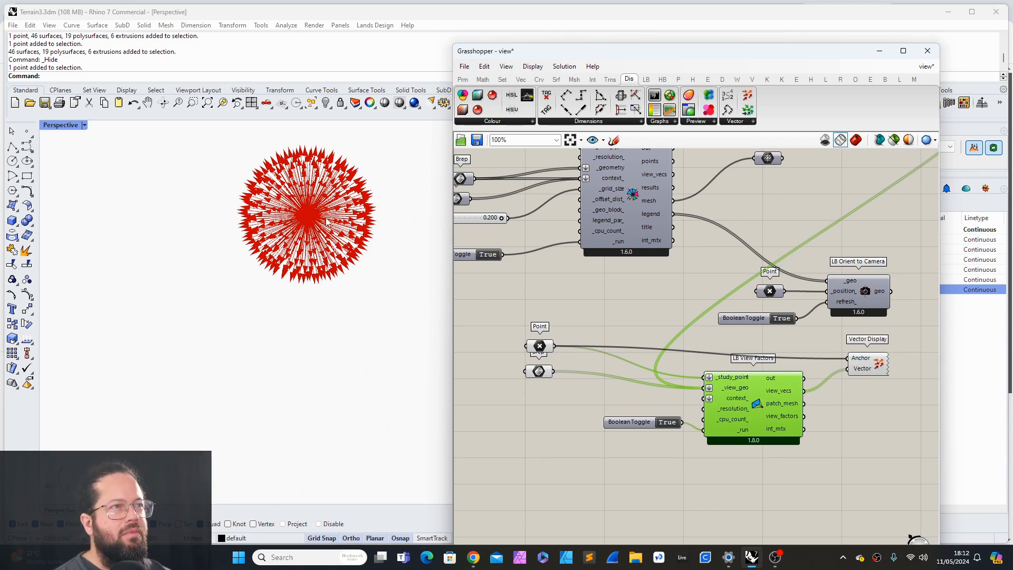
Step: Delete the Vector Display component
click(865, 366)
key(Delete)
mouse_move(792, 395)
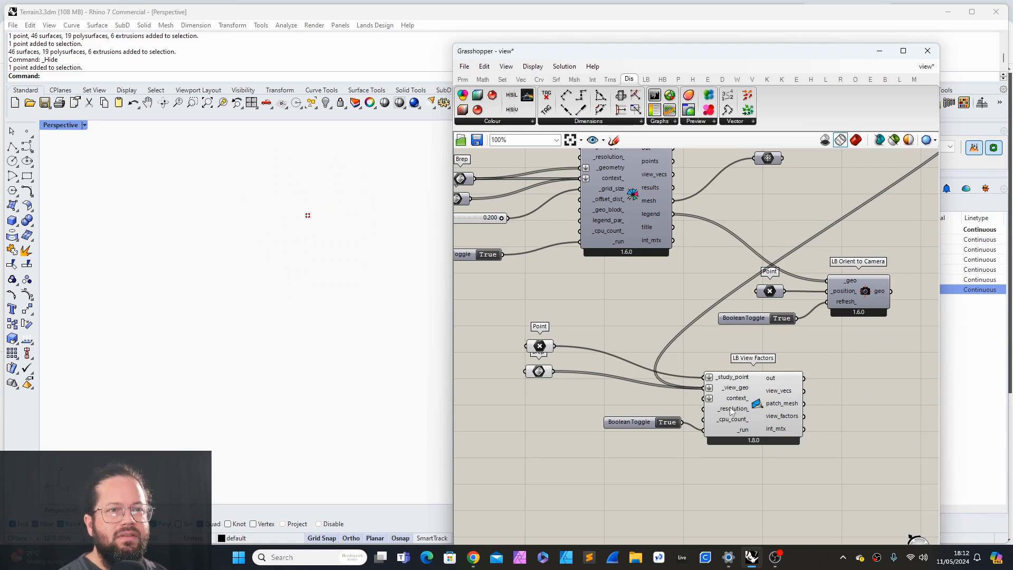
scroll(731, 425, down, 2)
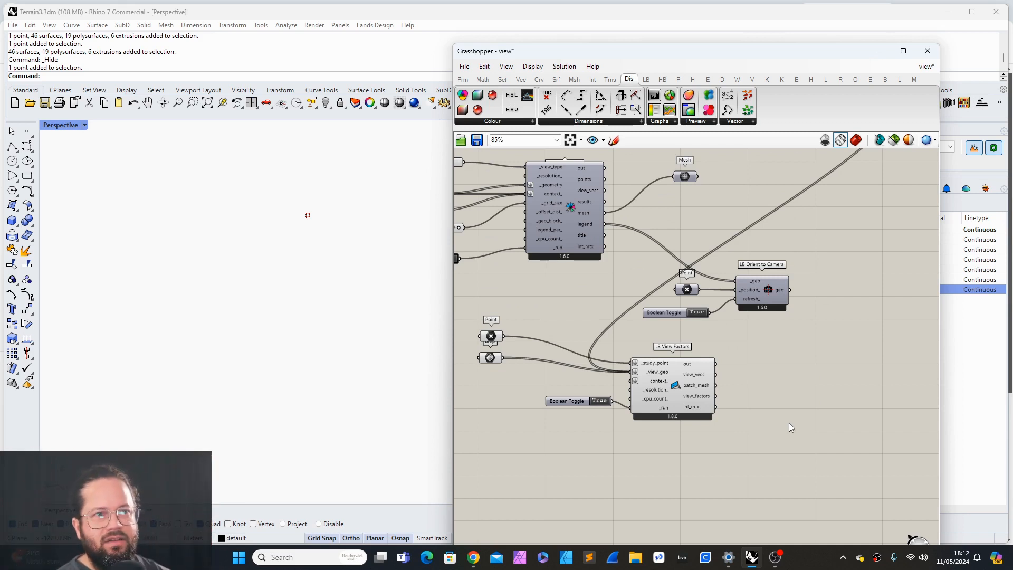
scroll(724, 397, up, 3)
scroll(726, 415, down, 3)
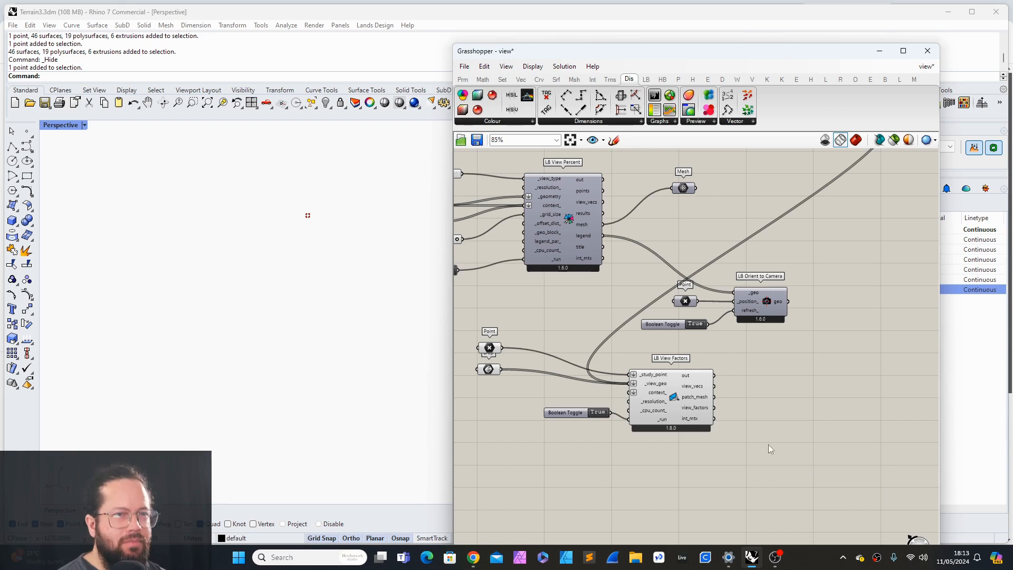
mouse_move(693, 402)
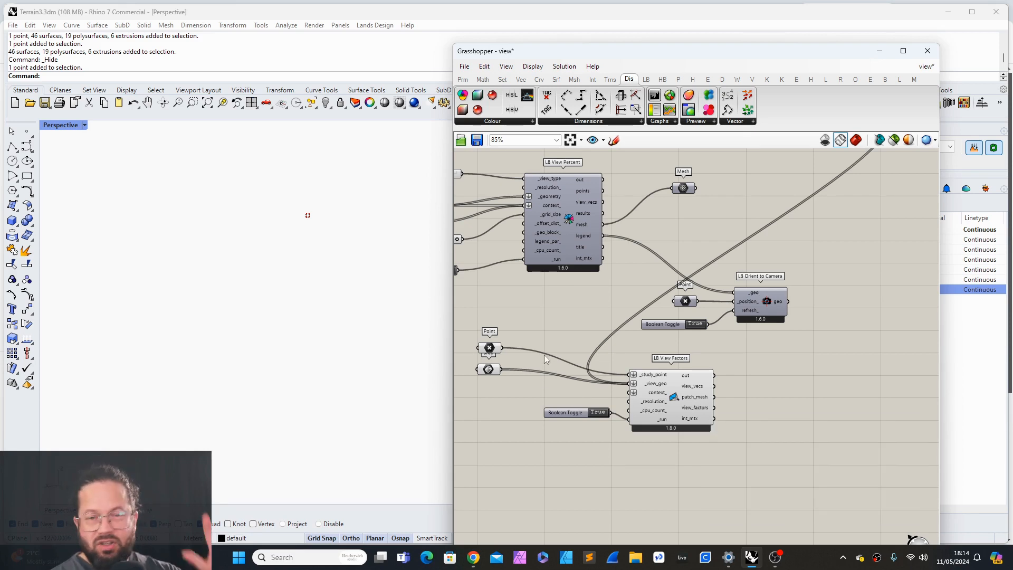
Step: Nudge LB View Factors slightly upward and add an LB Spatial Heatmap component beside it
drag(675, 397, 676, 391)
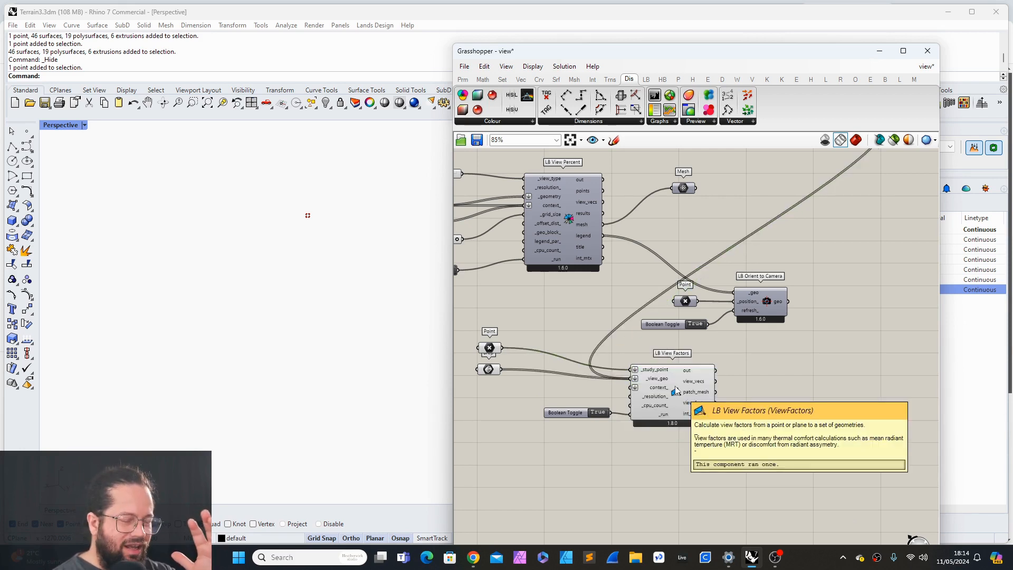
click(646, 79)
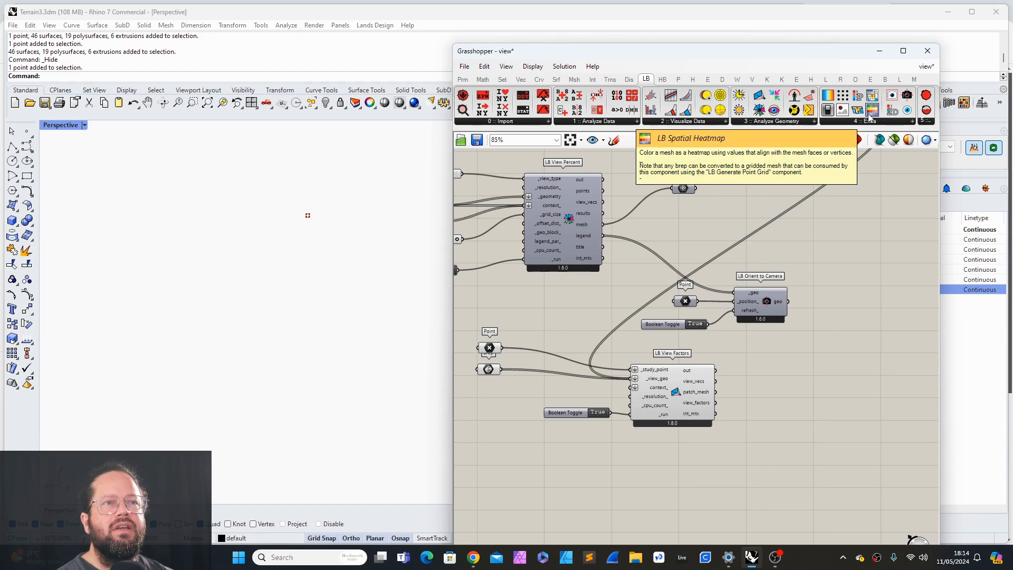
drag(869, 115, 837, 327)
scroll(837, 327, up, 2)
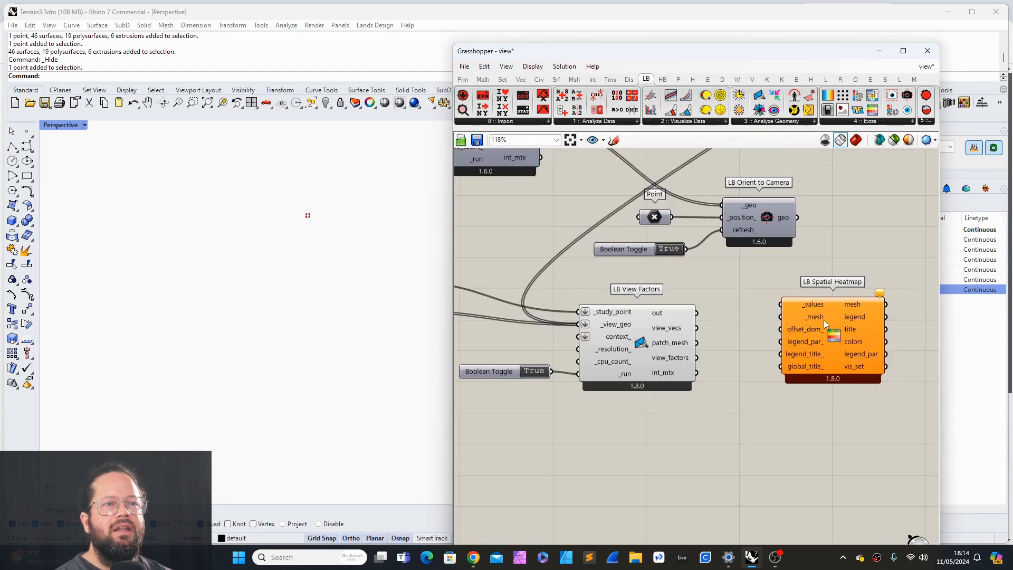
click(827, 338)
click(738, 388)
scroll(749, 388, up, 2)
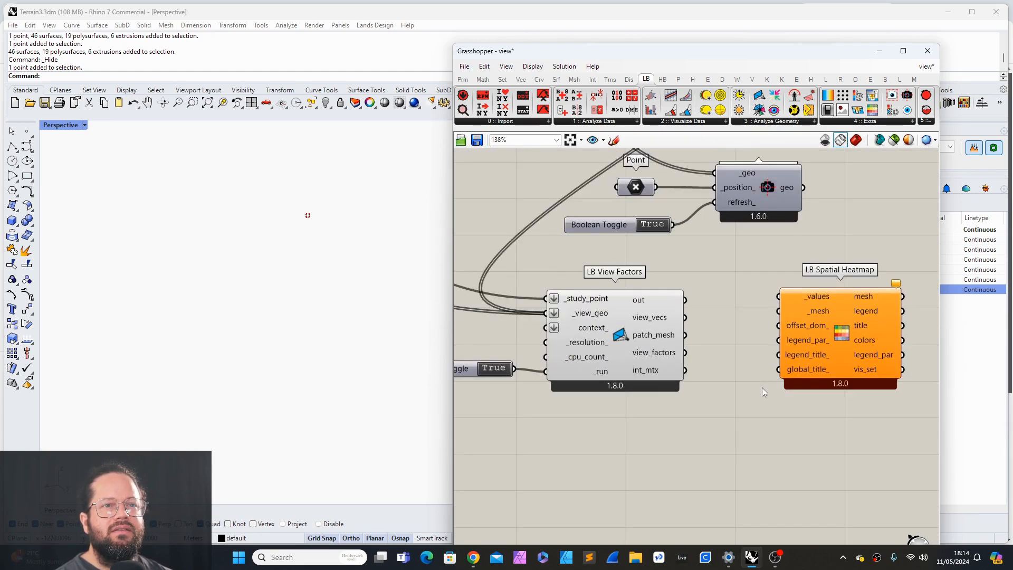
Step: Connect patch_mesh to the _mesh input of LB Spatial Heatmap, shift the heatmap farther away, and read the patch_mesh description
drag(671, 326, 786, 298)
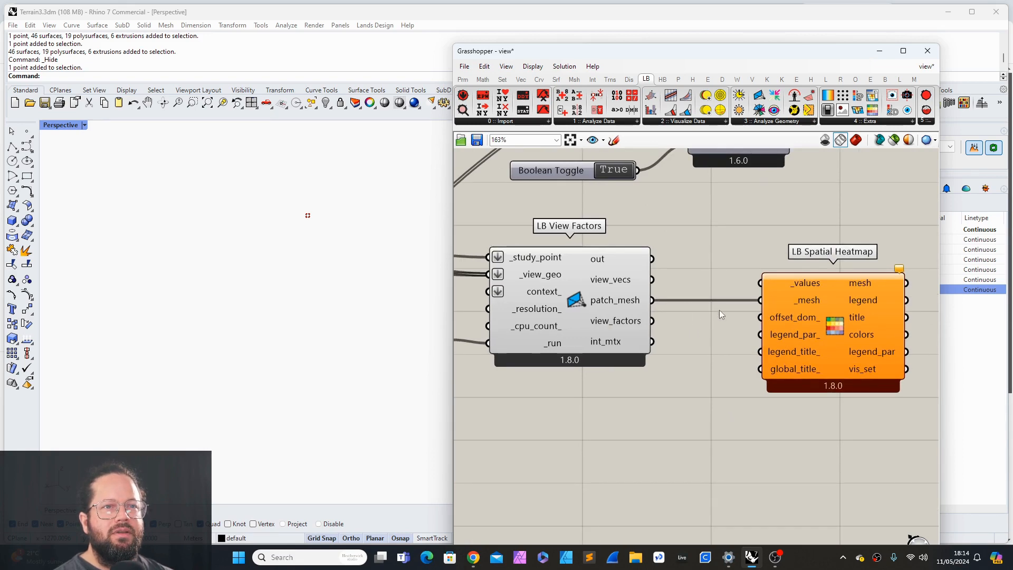
drag(835, 326, 871, 326)
mouse_move(622, 297)
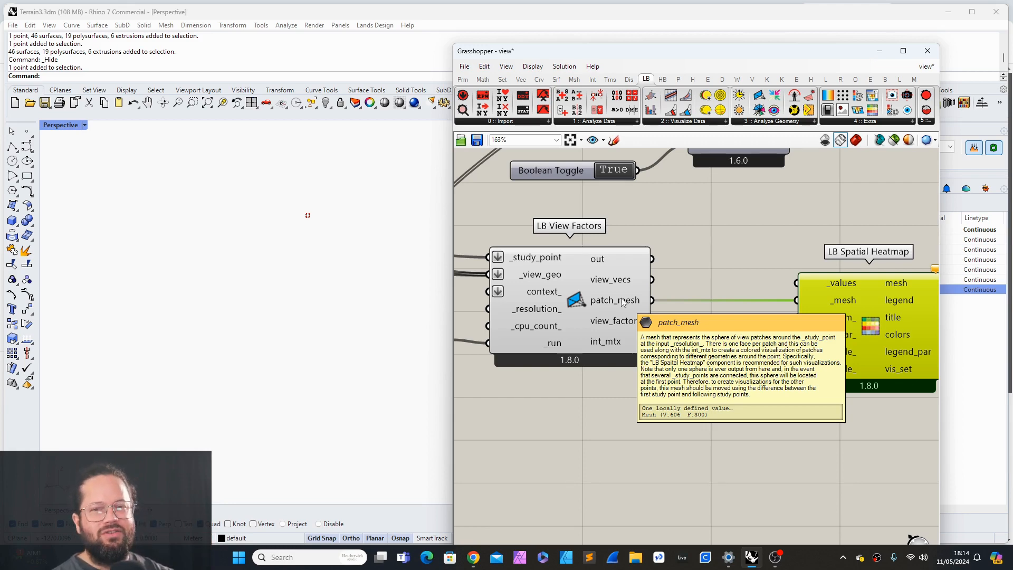
click(604, 378)
scroll(603, 376, down, 3)
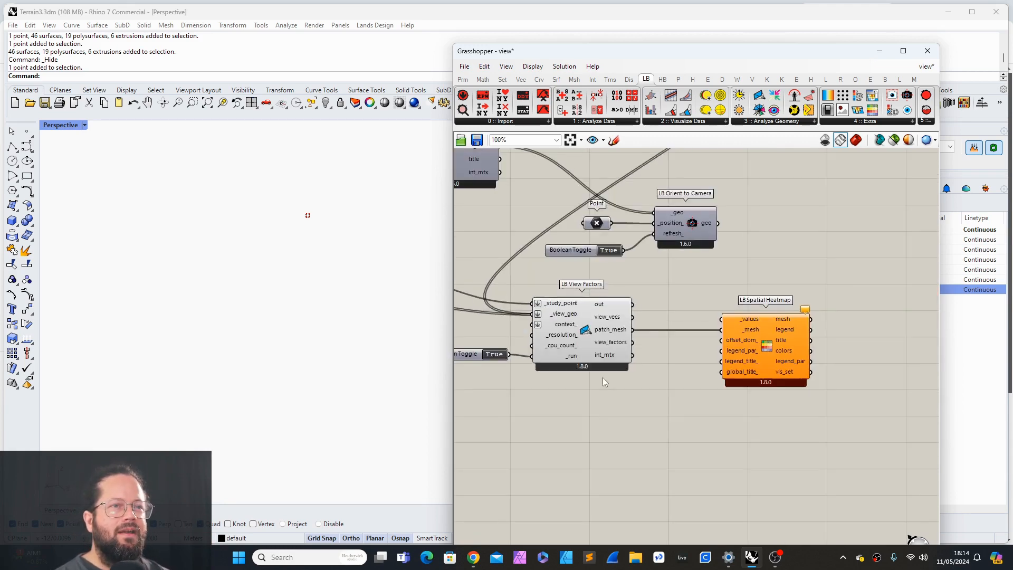
Step: Try feeding view_factors into the heatmap's _values input, read the output's description, and disconnect the wire
scroll(644, 354, up, 4)
mouse_move(585, 330)
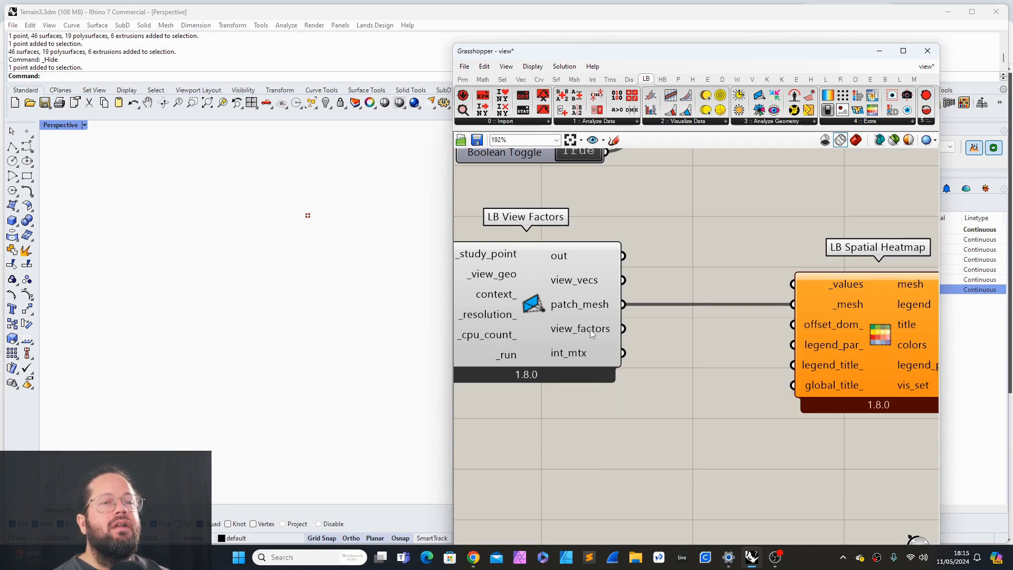
drag(624, 328, 793, 284)
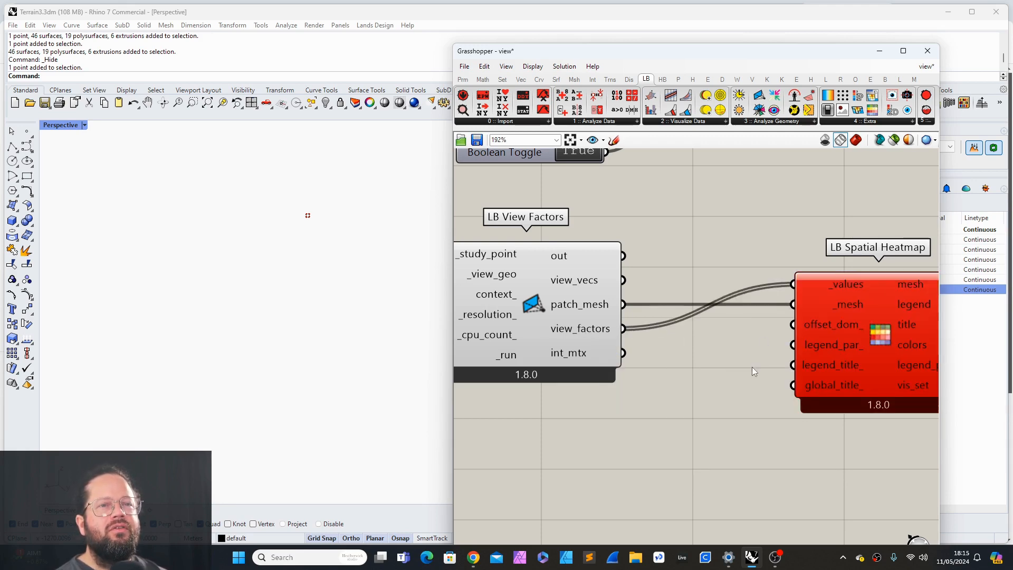
scroll(852, 316, down, 2)
scroll(599, 338, up, 2)
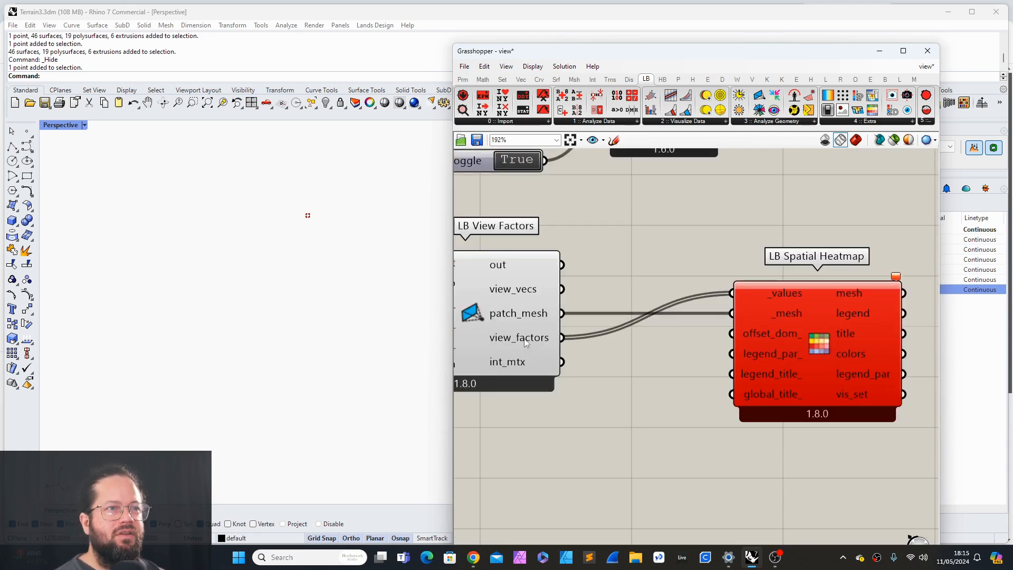
mouse_move(526, 342)
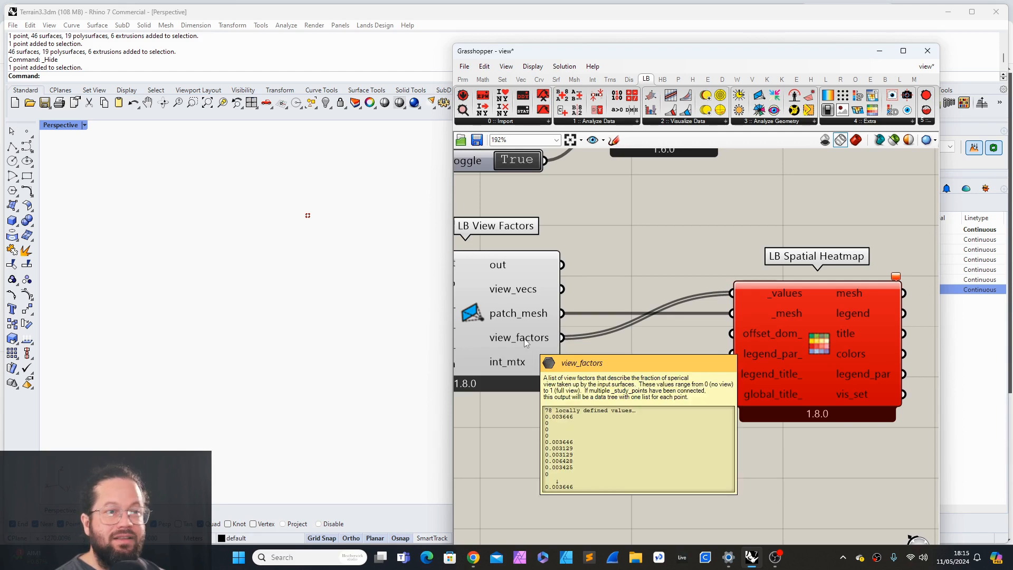
right_click(771, 294)
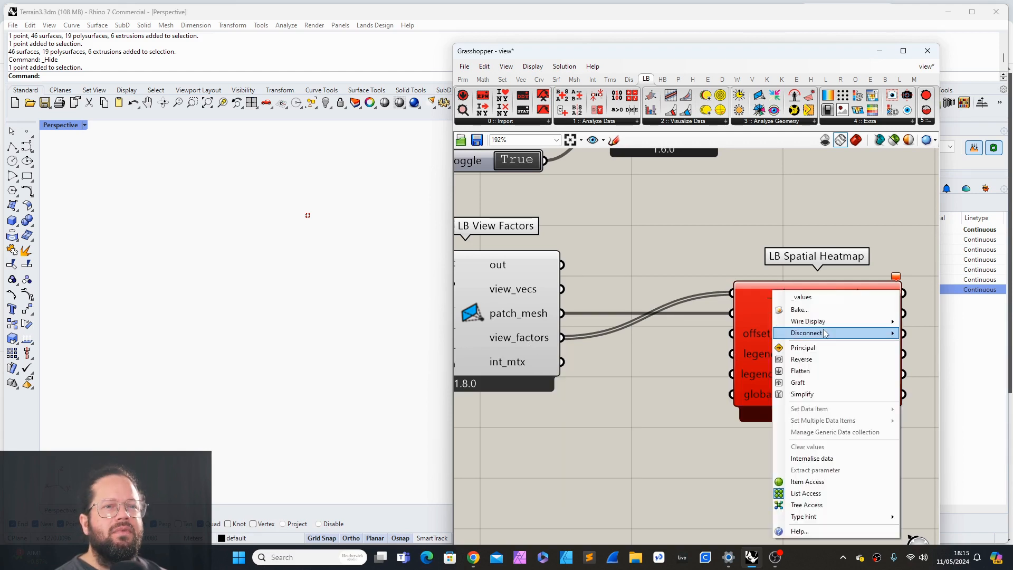
mouse_move(826, 333)
click(717, 334)
scroll(704, 347, down, 2)
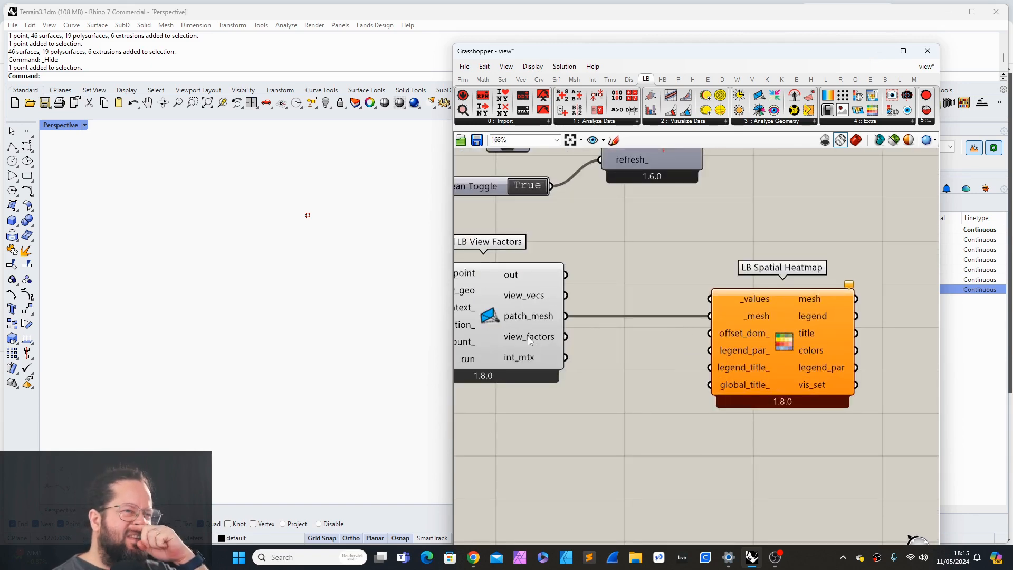
Step: Add an LB Deconstruct Matrix component below LB View Factors, connect int_mtx to its _matrix input, and read the values output
drag(790, 323, 818, 323)
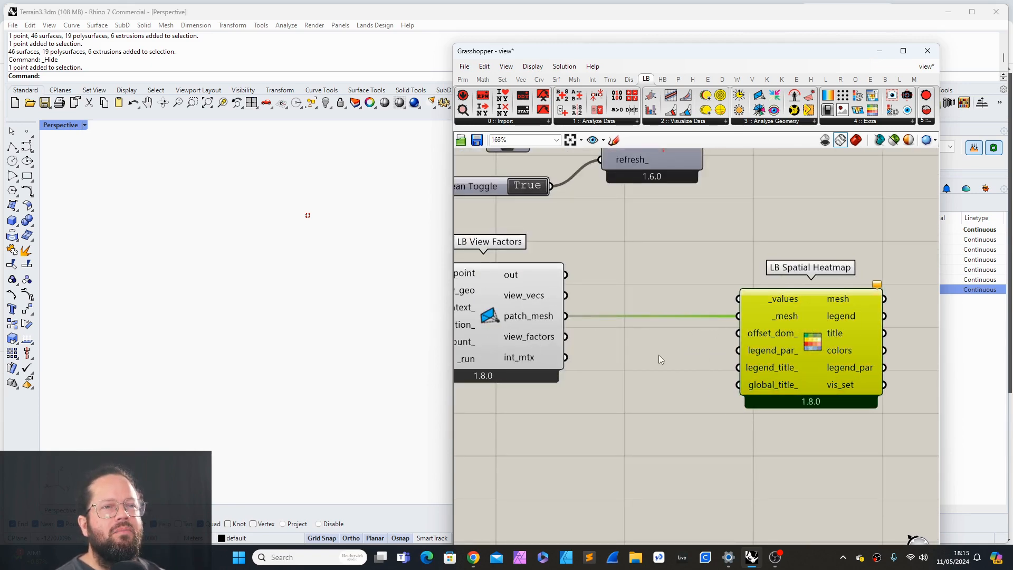
scroll(658, 354, down, 6)
scroll(633, 363, up, 5)
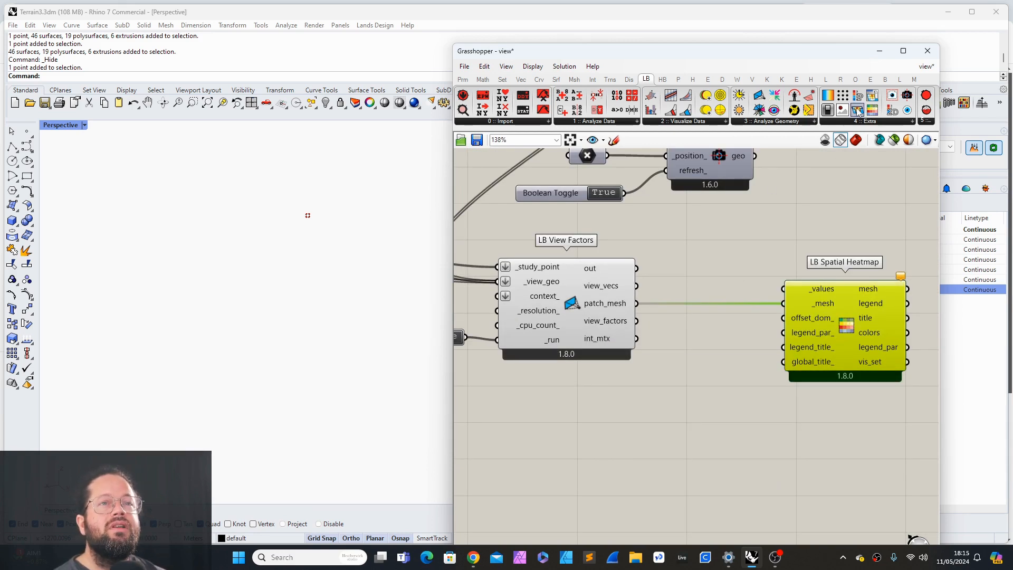
click(868, 121)
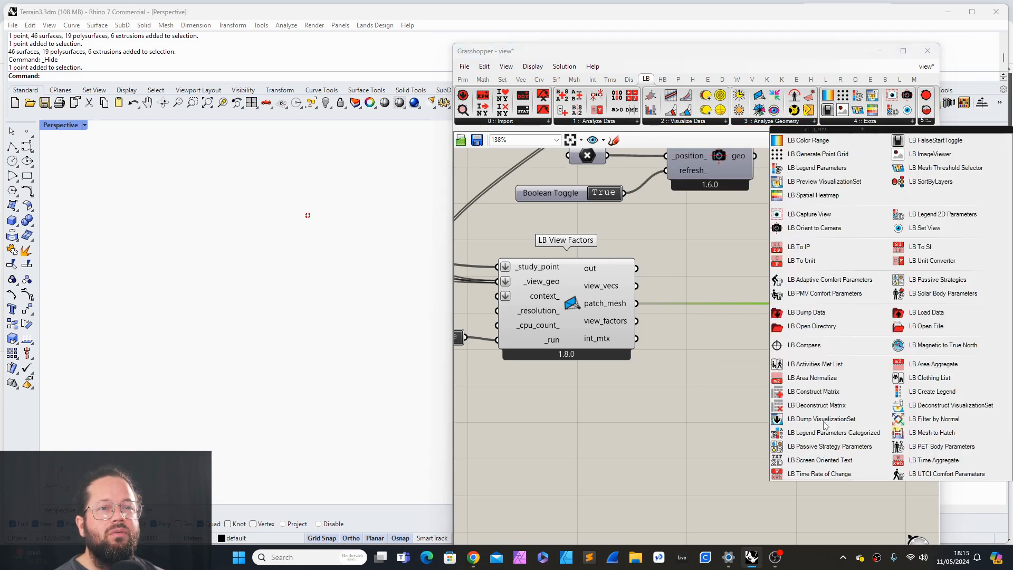
mouse_move(598, 344)
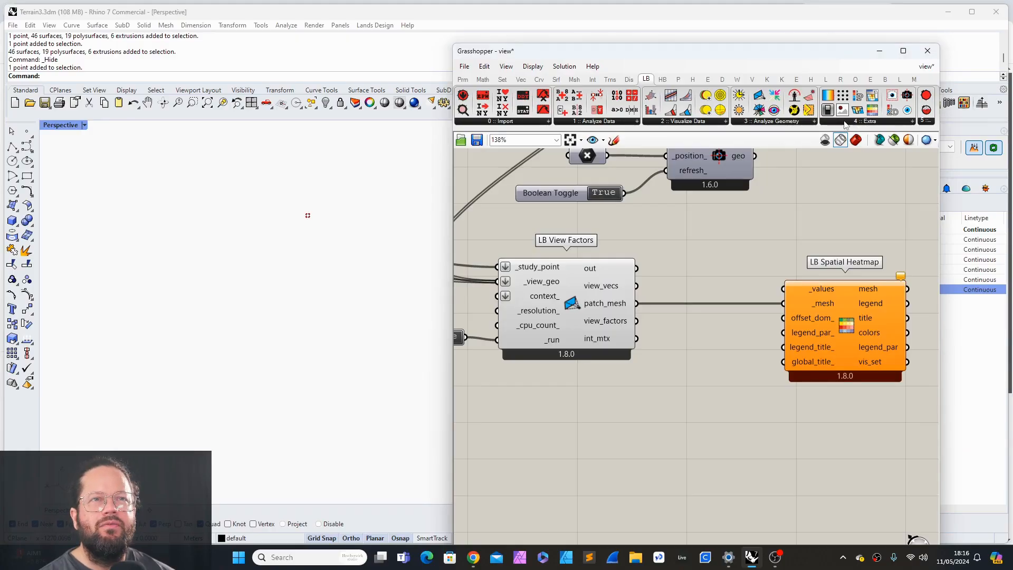
click(844, 122)
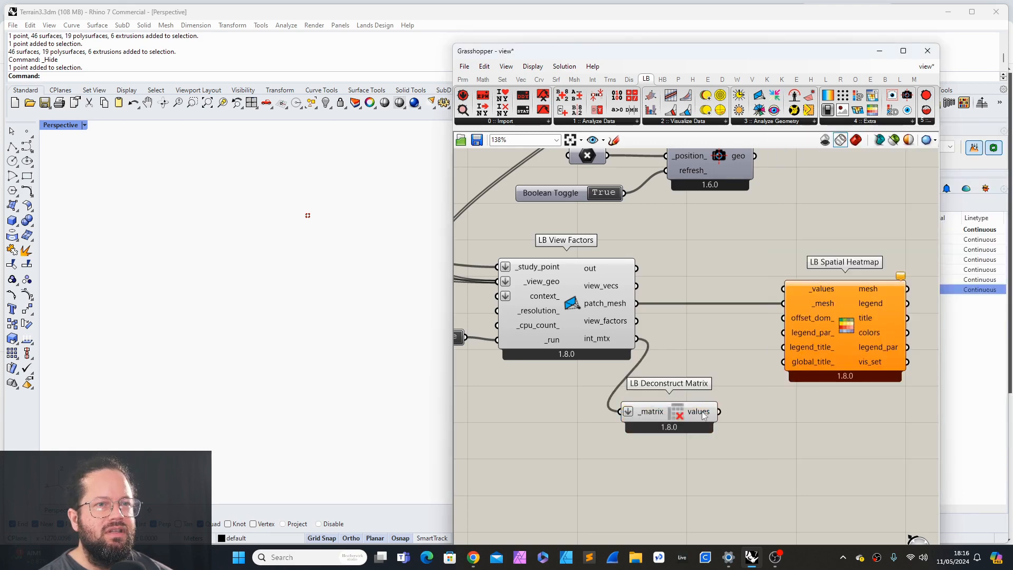
mouse_move(704, 415)
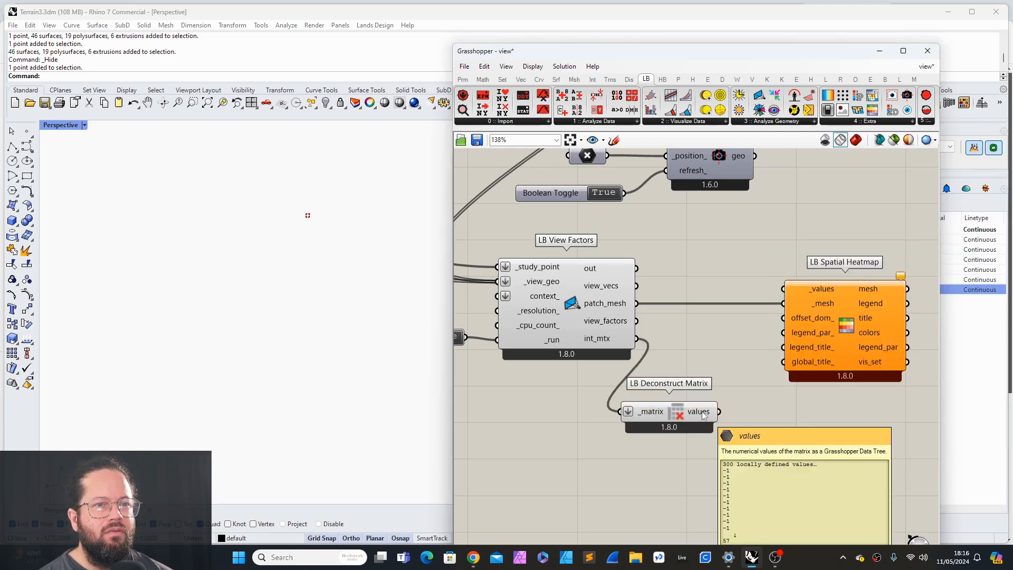
Step: Add a Panel connected to the values output of LB Deconstruct Matrix, enlarge it and read through the list
scroll(703, 415, down, 3)
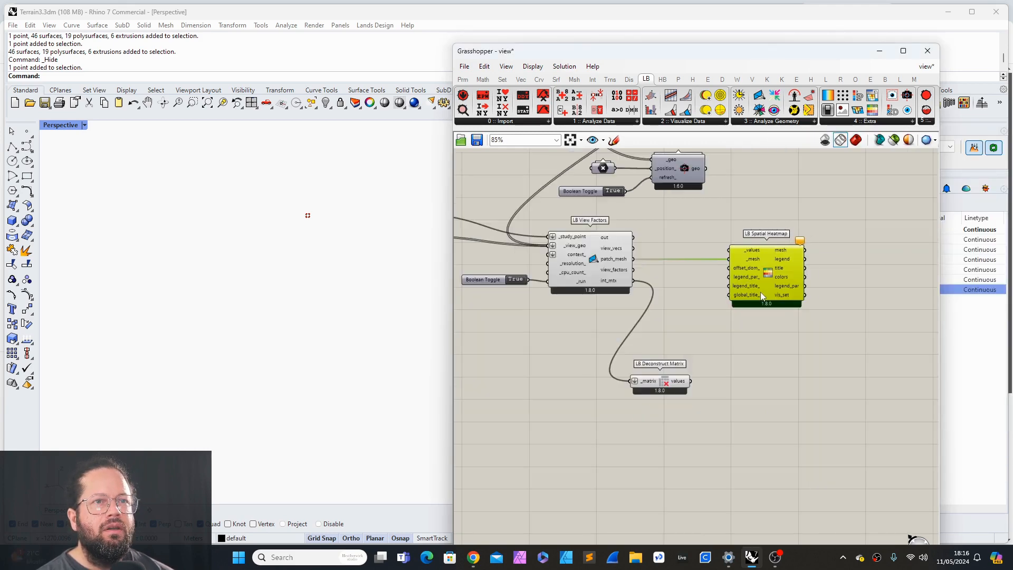
click(679, 383)
double_click(738, 379)
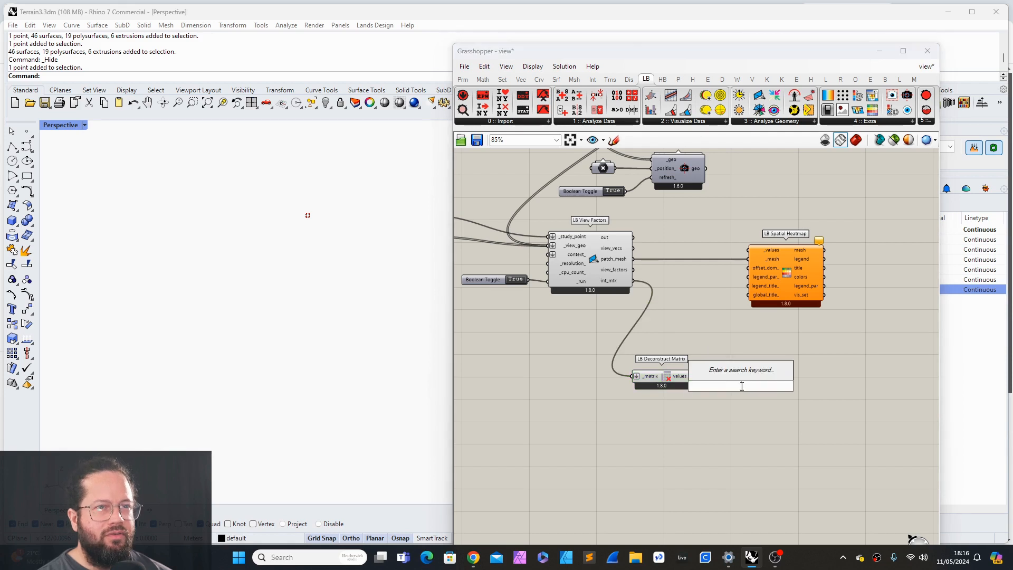
text(panel)
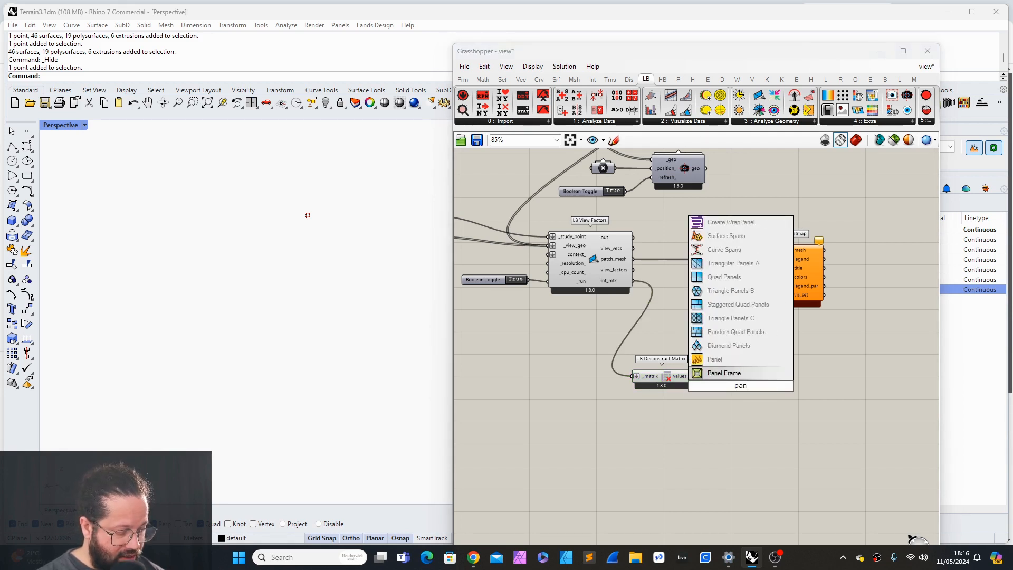
key(Return)
drag(809, 381, 805, 501)
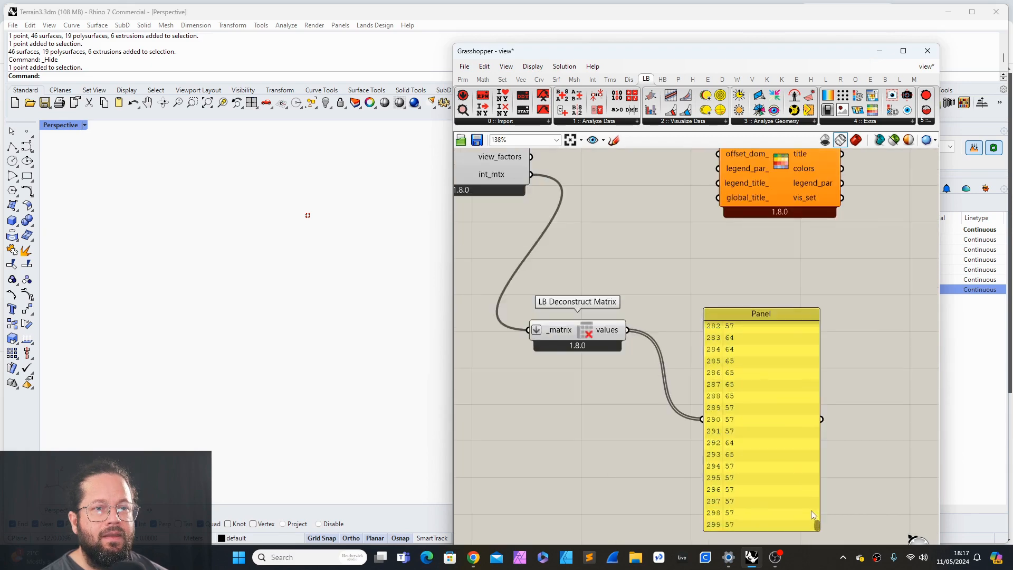
drag(819, 527, 818, 511)
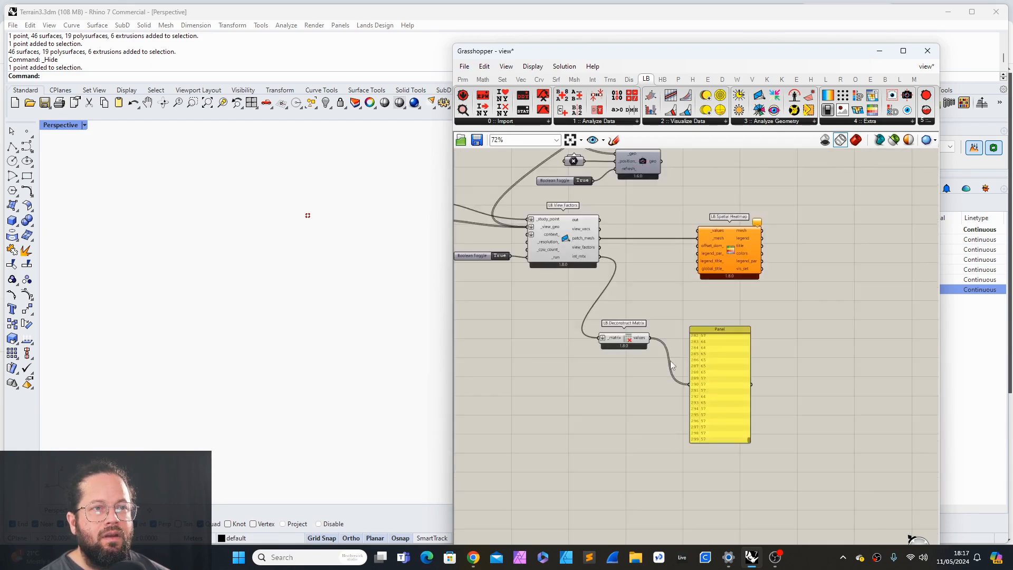
scroll(691, 337, up, 4)
scroll(697, 407, down, 4)
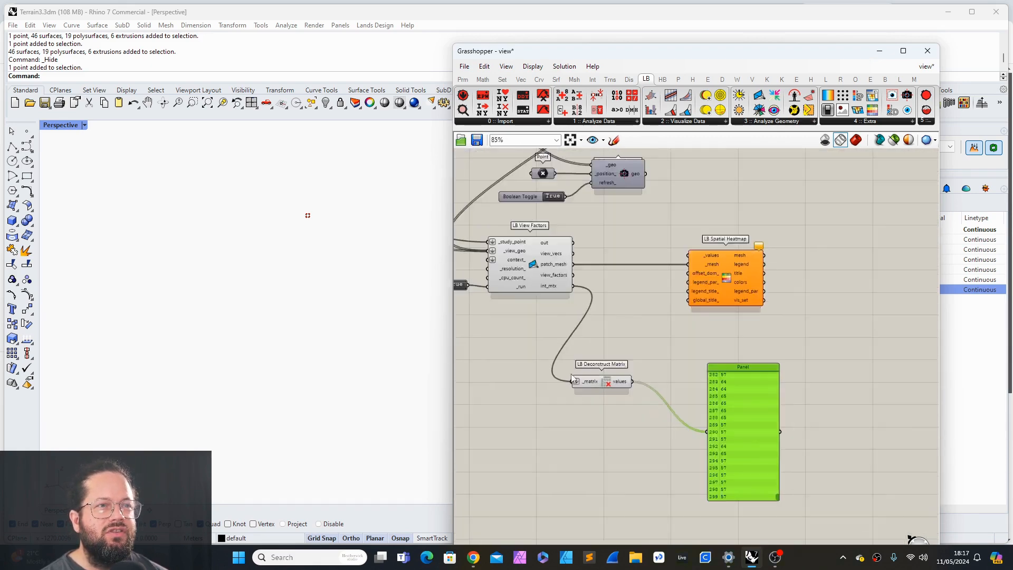
Step: Connect the deconstructed matrix values to the _values input of LB Spatial Heatmap and delete the Panel
scroll(566, 373, up, 3)
drag(645, 384, 761, 181)
click(713, 351)
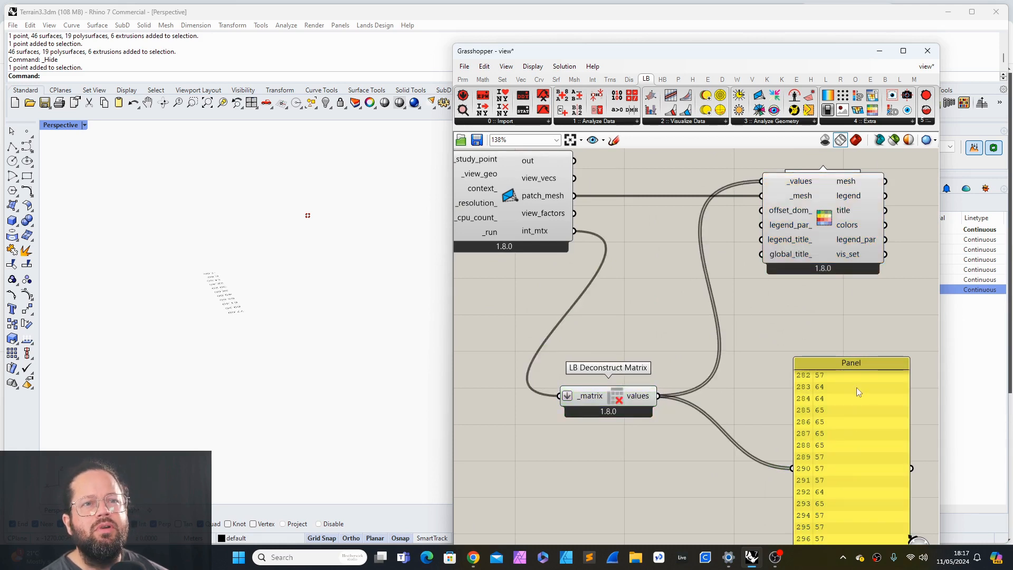
click(831, 363)
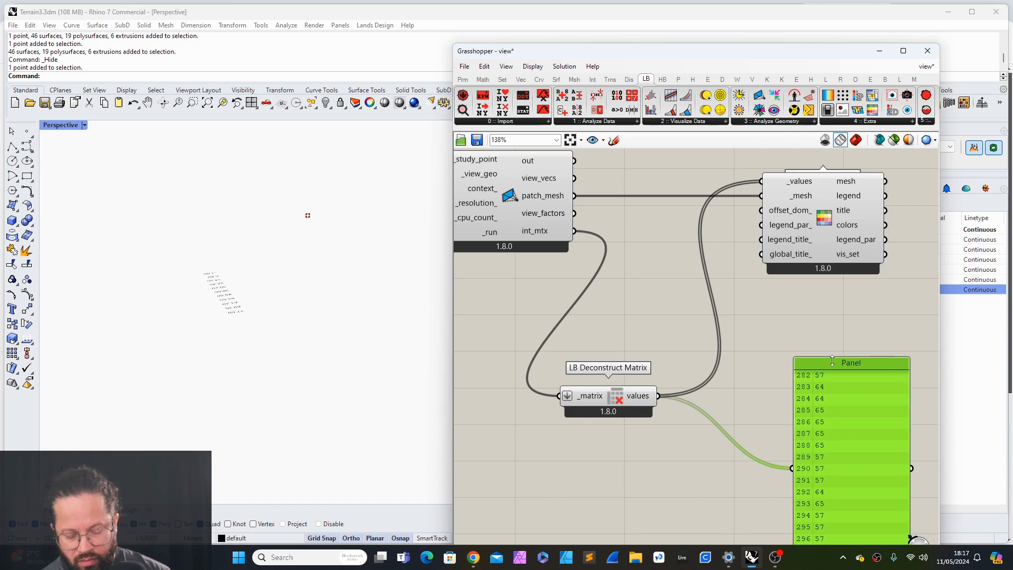
key(Delete)
Step: Check the heatmap in the Perspective viewport and move LB Deconstruct Matrix up between LB View Factors and LB Spatial Heatmap
scroll(345, 412, up, 8)
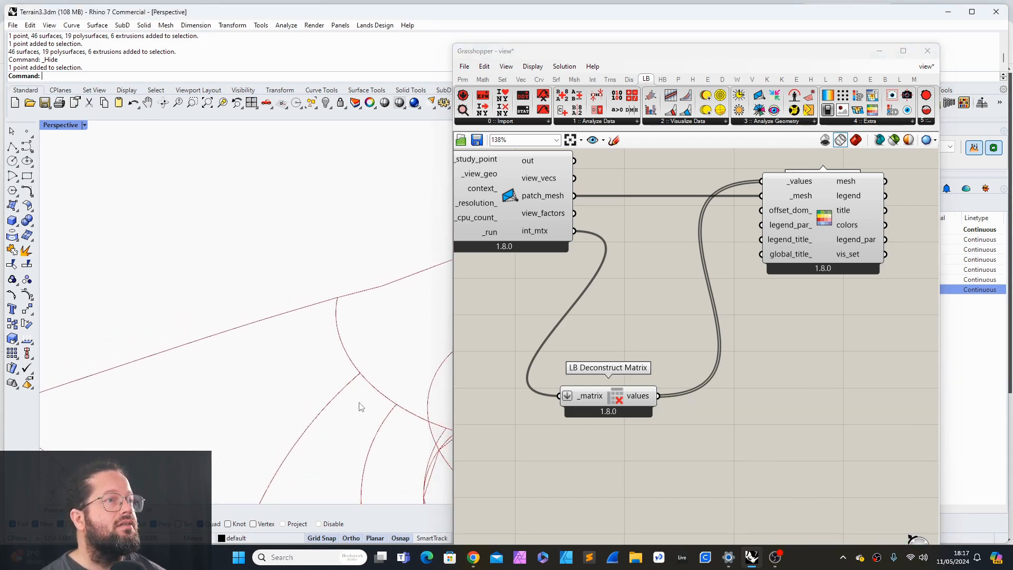
scroll(361, 407, down, 6)
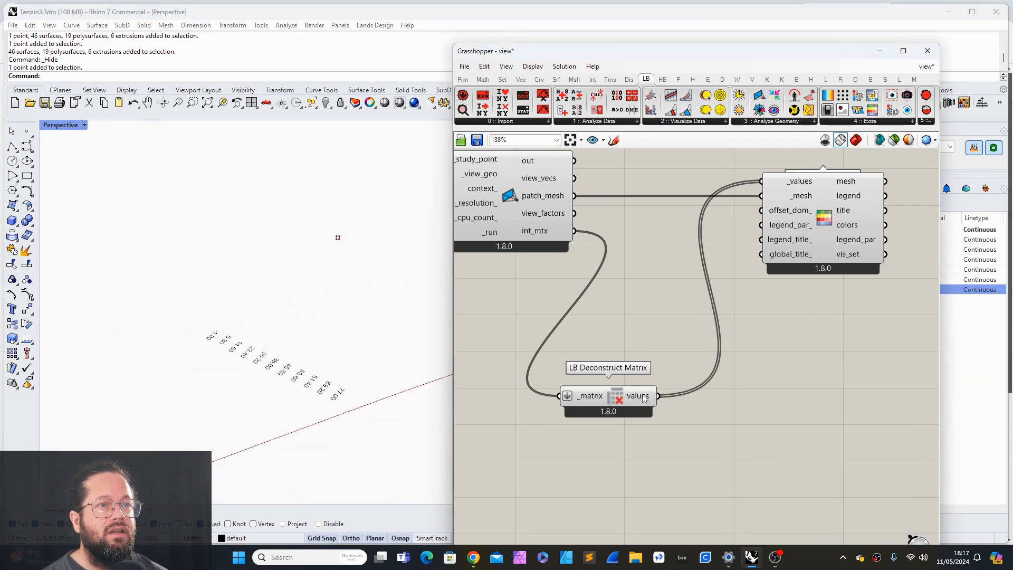
drag(644, 397, 702, 300)
Step: Turn on the shaded preview and examine the coloured patch sphere and its legend above the terrain
scroll(342, 253, down, 3)
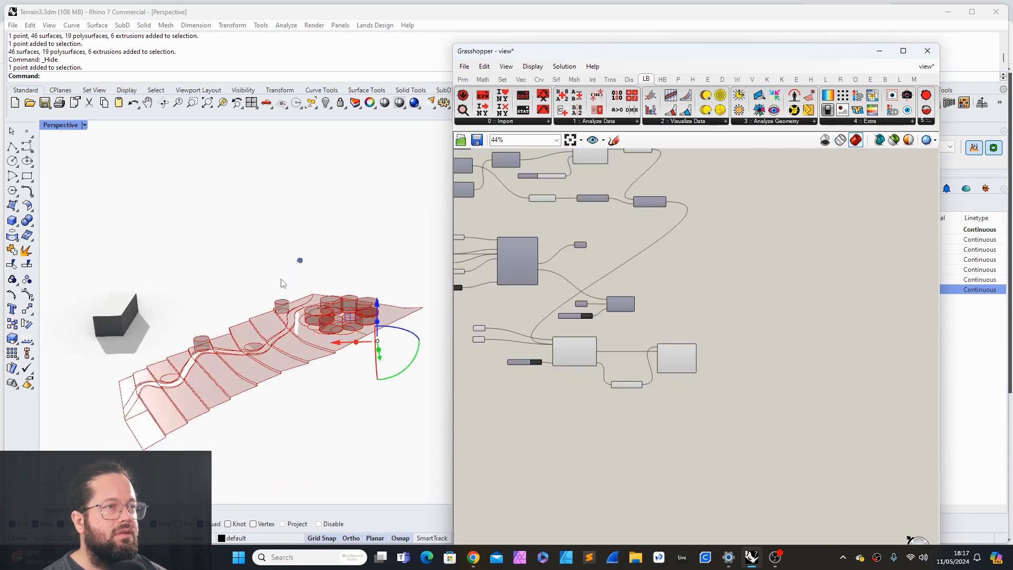
scroll(285, 274, up, 5)
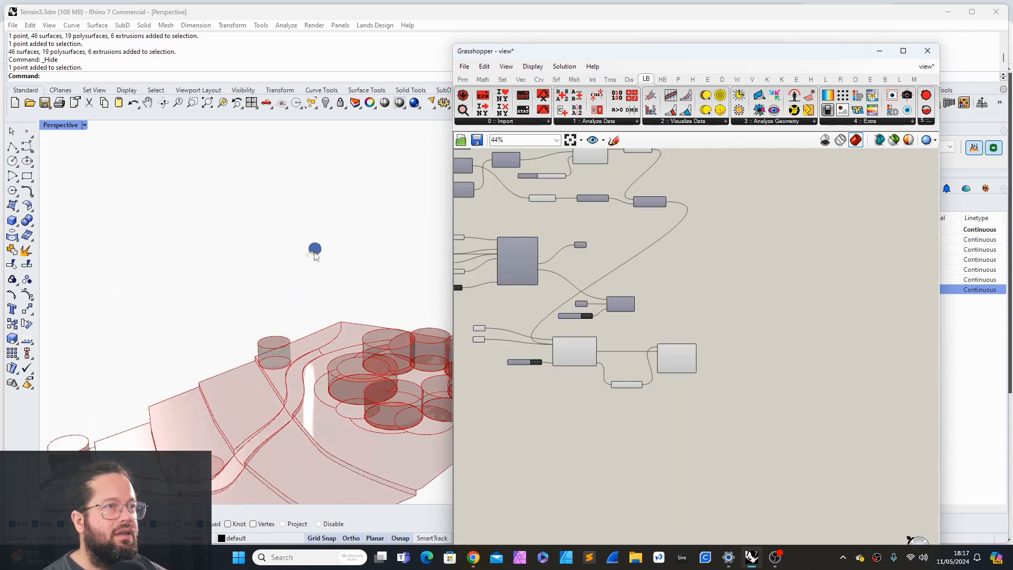
right_drag(303, 268, 349, 285)
scroll(369, 285, up, 5)
scroll(310, 301, down, 3)
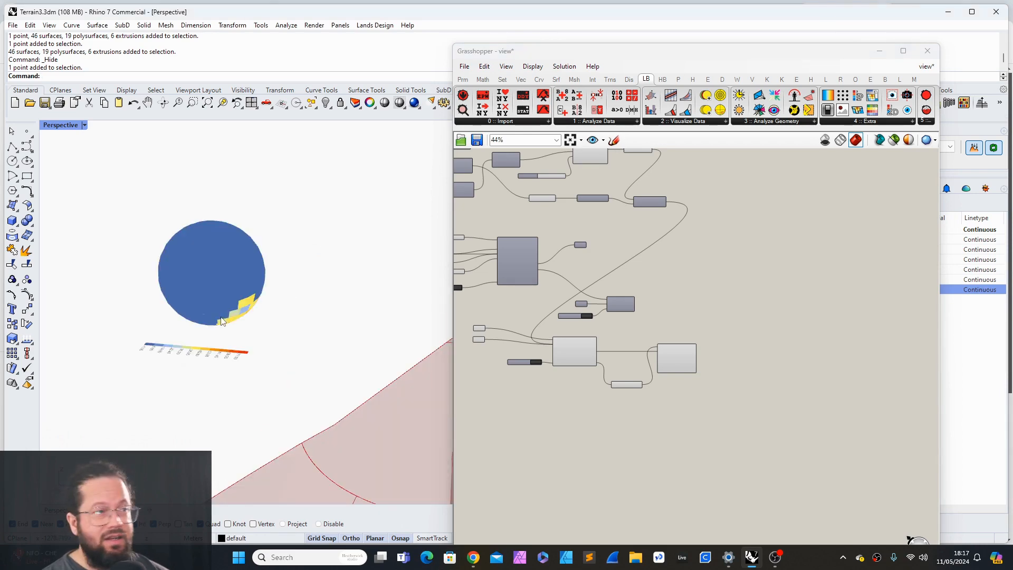
Step: Examine the heatmap sphere from above, the side and below, comparing its coloured patches with the terrain and cylindrical volumes
scroll(355, 341, down, 3)
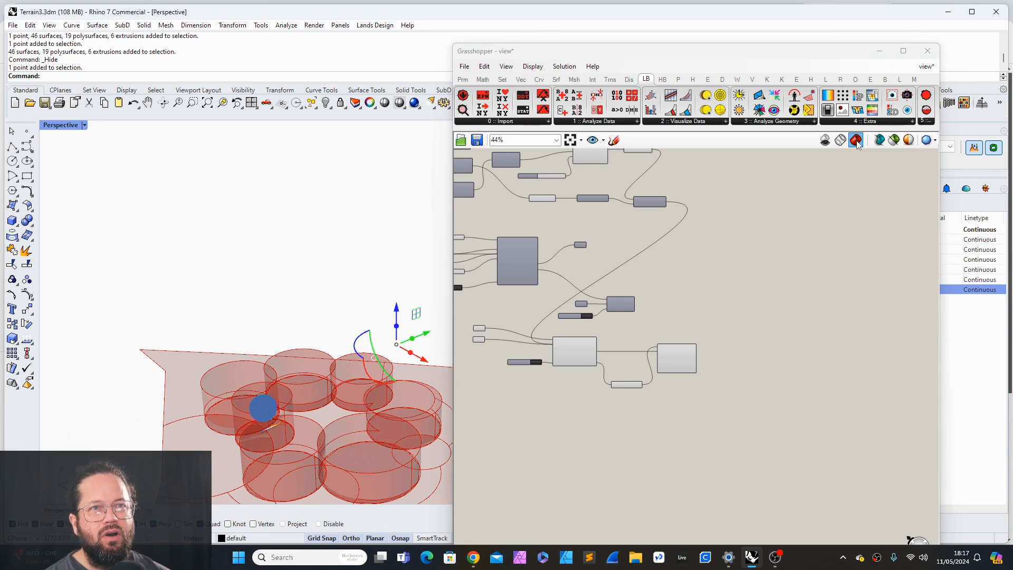
right_drag(338, 369, 378, 441)
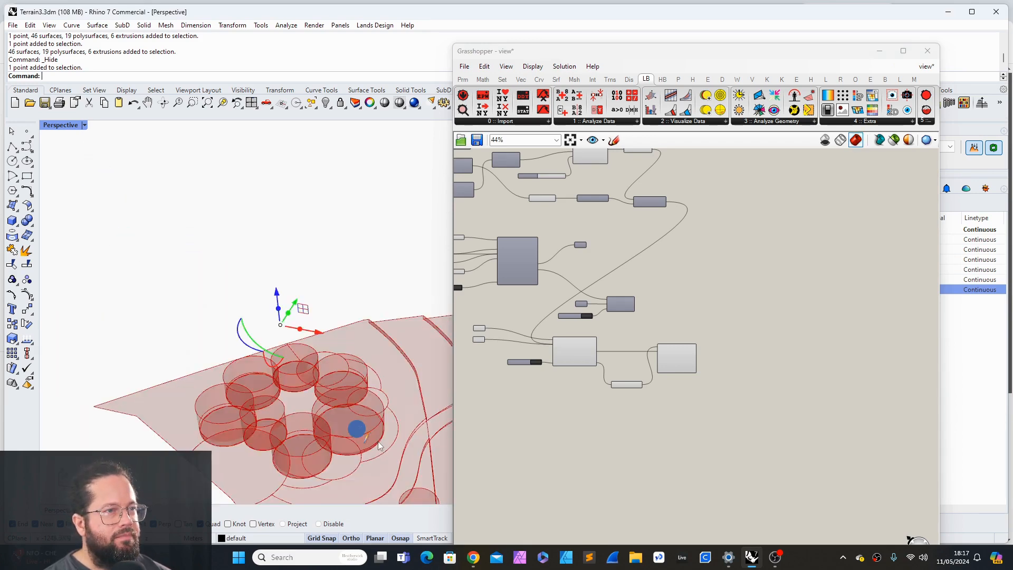
scroll(378, 441, up, 5)
scroll(341, 441, down, 5)
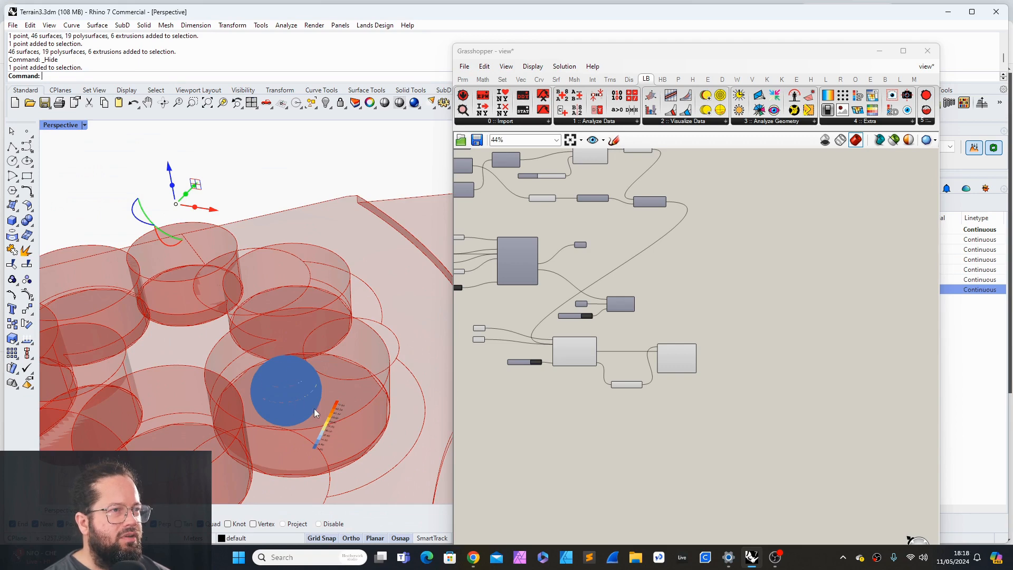
scroll(314, 411, down, 10)
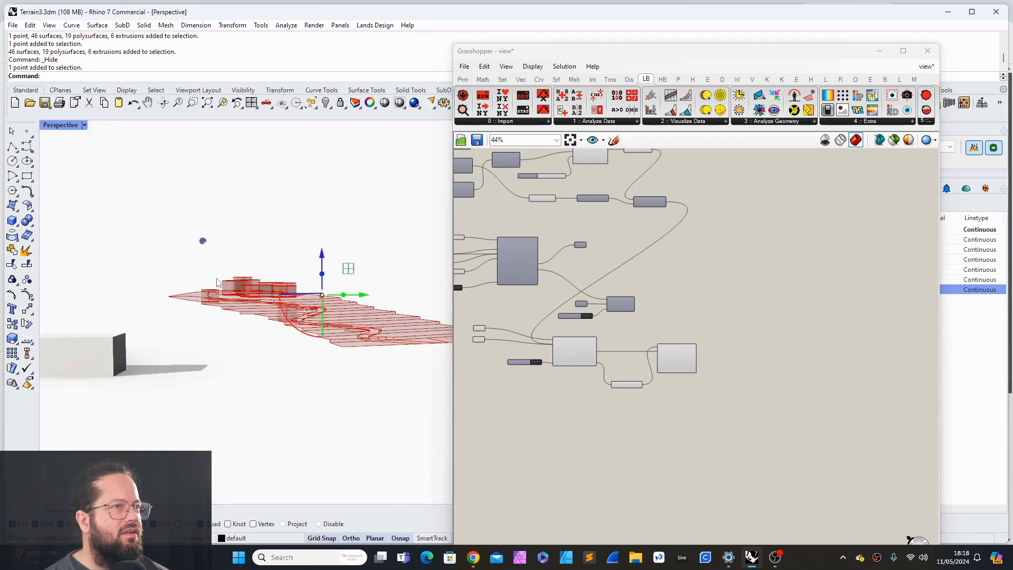
scroll(211, 243, up, 10)
right_drag(264, 287, 166, 241)
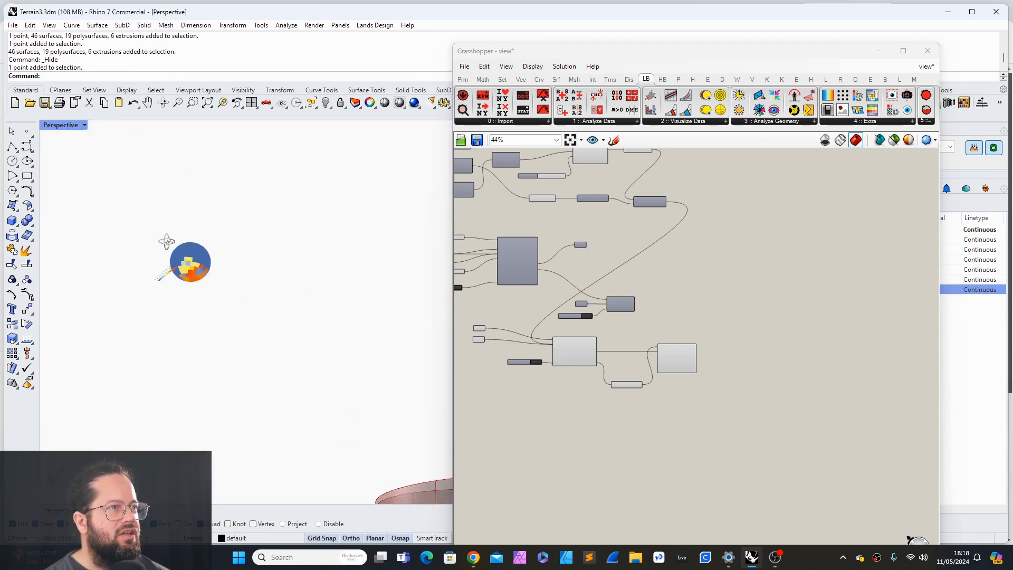
scroll(197, 276, up, 8)
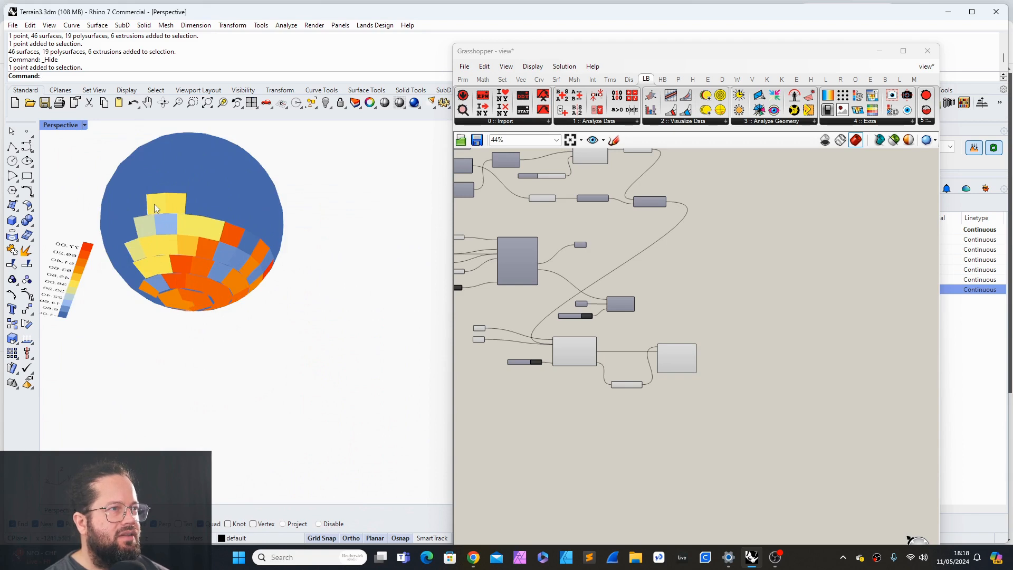
right_drag(162, 220, 228, 269)
scroll(280, 333, down, 10)
scroll(216, 279, up, 17)
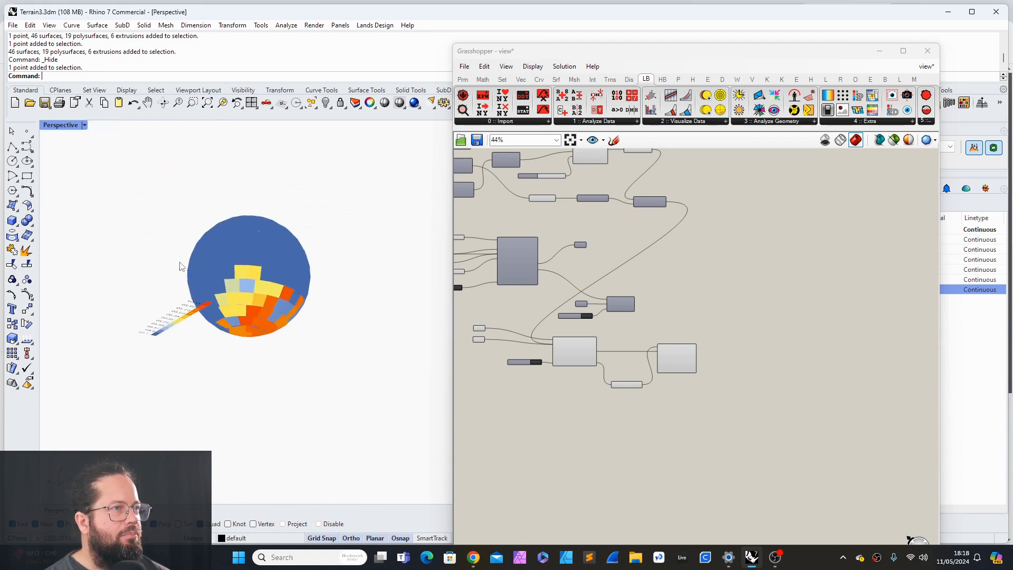
Step: Examine the sphere's colour legend up close and the sphere's position relative to the cylinders
scroll(302, 312, down, 4)
scroll(301, 312, down, 4)
right_drag(298, 338, 320, 435)
scroll(320, 435, up, 4)
scroll(327, 394, down, 5)
scroll(327, 394, up, 7)
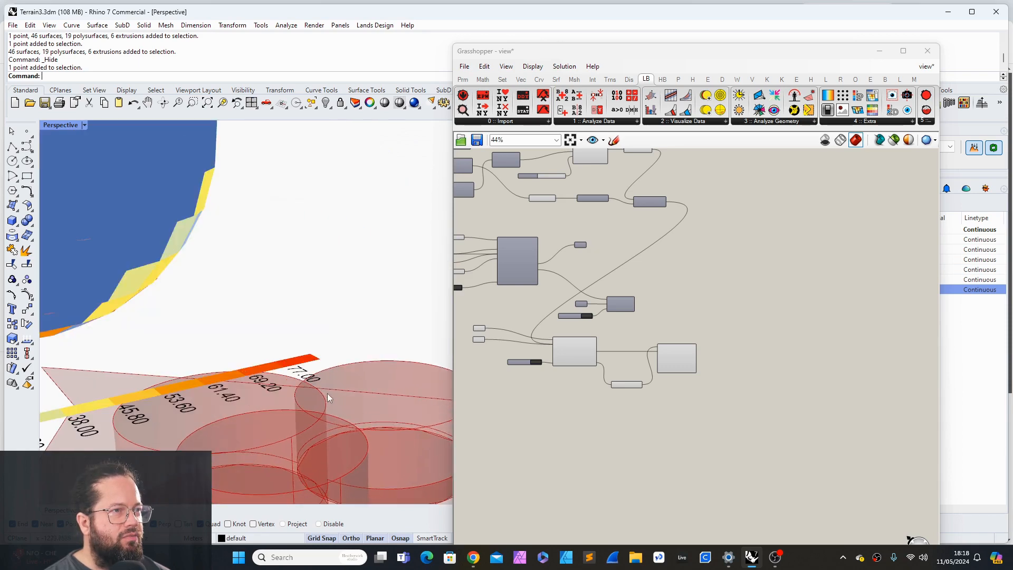
scroll(327, 394, down, 6)
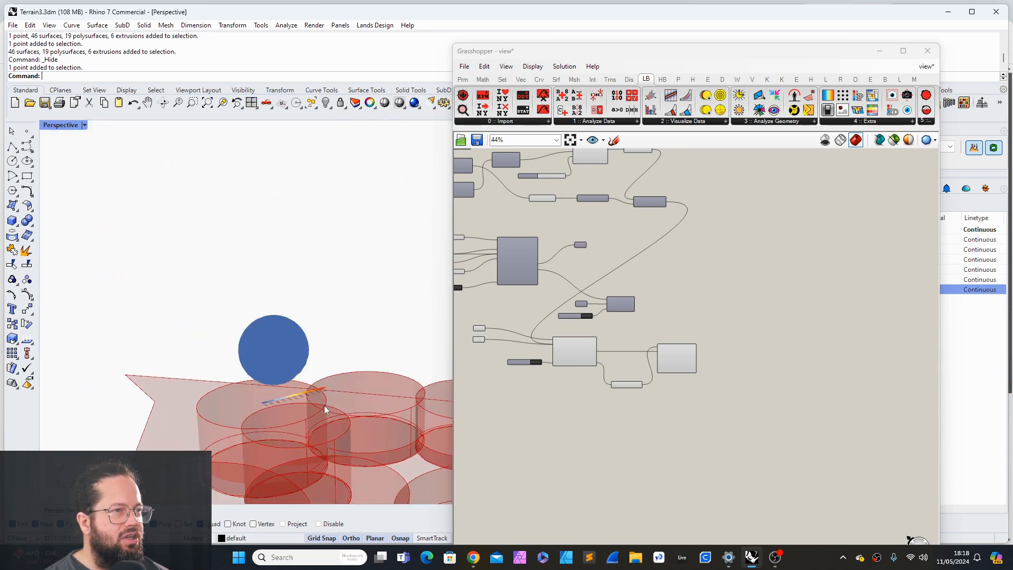
right_drag(324, 405, 249, 444)
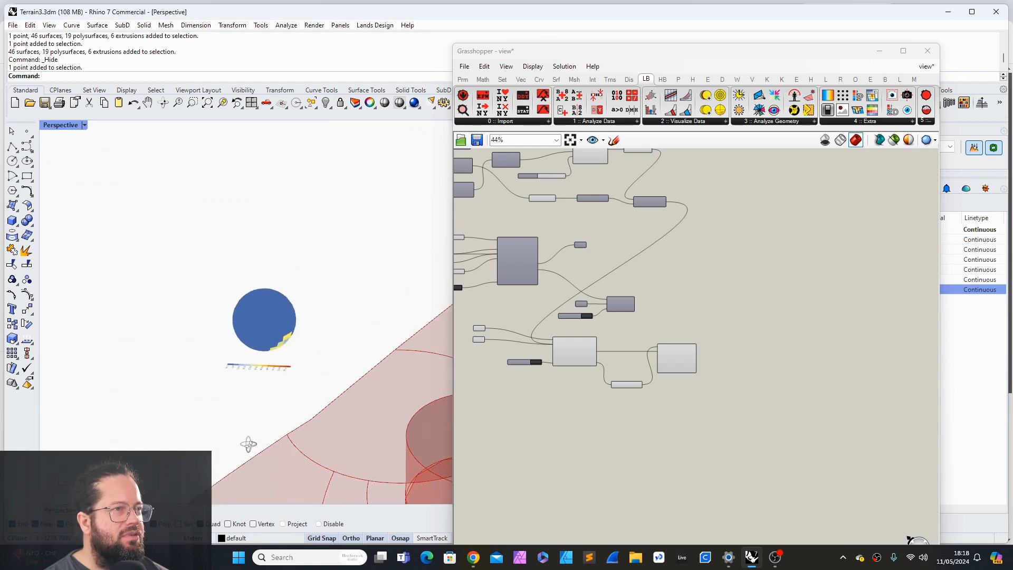
scroll(294, 379, up, 5)
scroll(295, 378, up, 6)
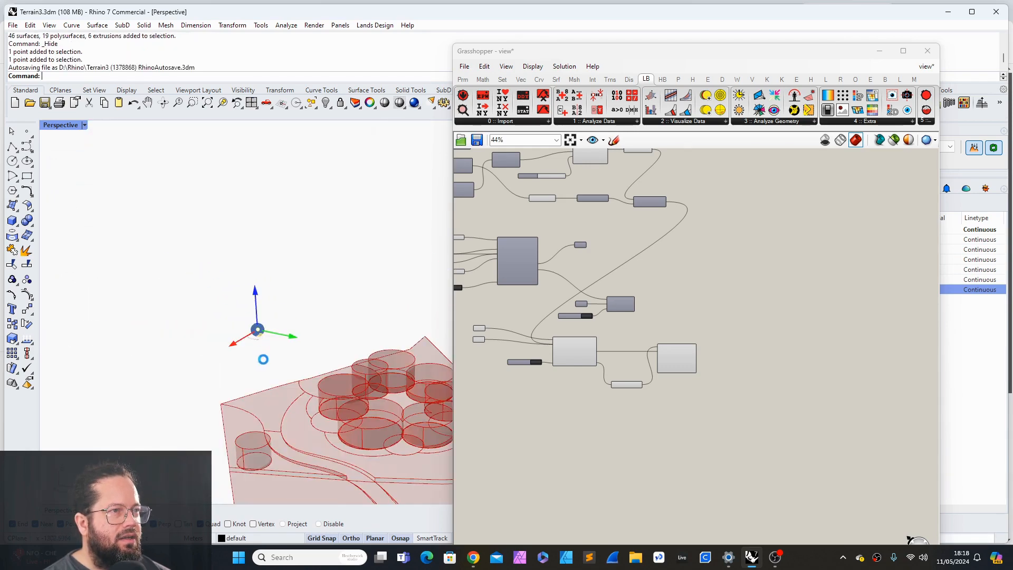
Step: Move the study point horizontally away from the cylinders and lower it to just above the terrain
scroll(264, 359, up, 3)
scroll(232, 377, down, 3)
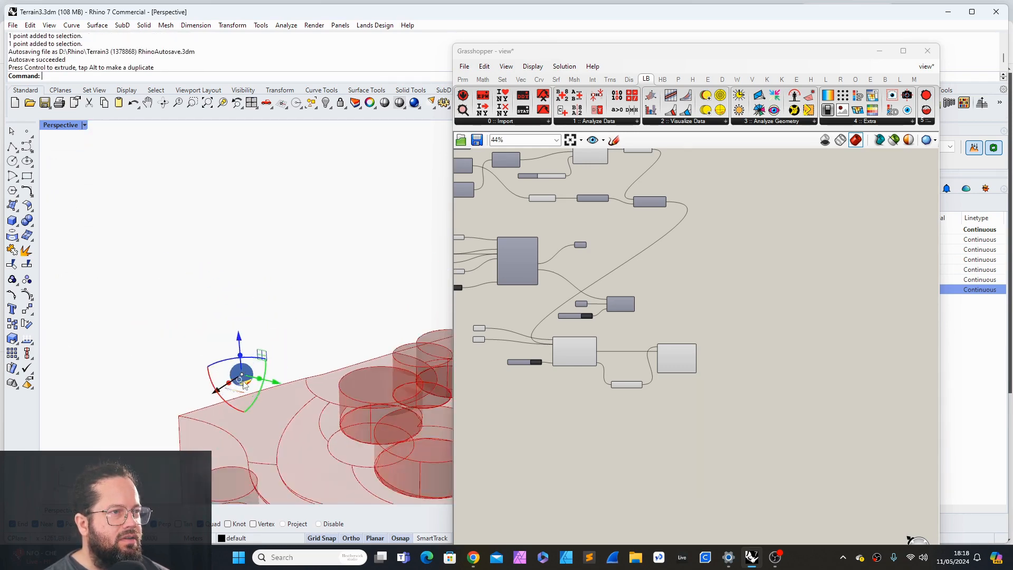
right_drag(232, 378, 198, 384)
drag(282, 373, 343, 364)
right_drag(321, 393, 311, 378)
drag(288, 349, 290, 413)
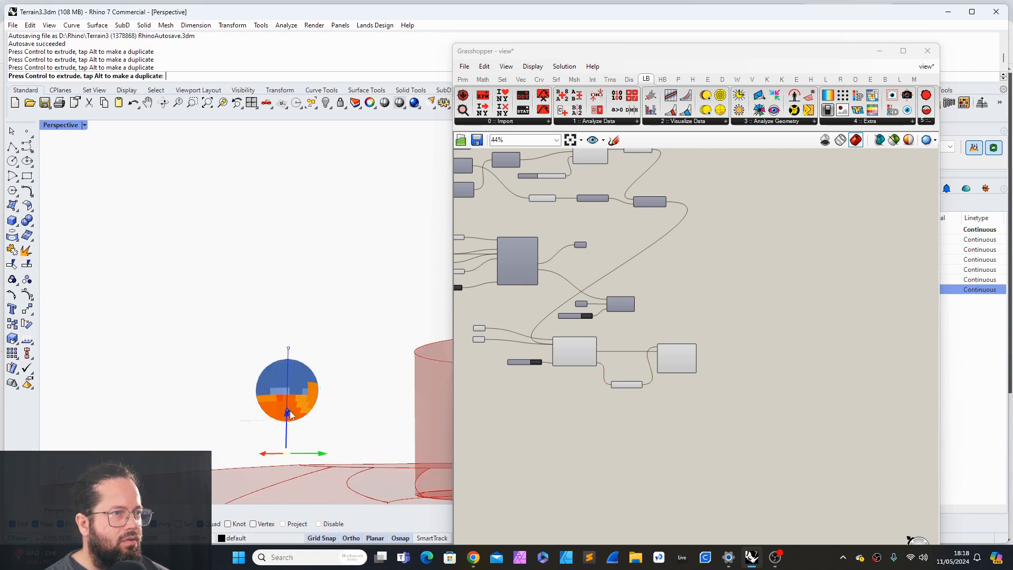
Step: Examine the recalculated heatmap sphere, its legend values and its new location in front of the cylinder cluster
scroll(303, 396, down, 8)
right_drag(304, 397, 139, 406)
scroll(179, 343, up, 12)
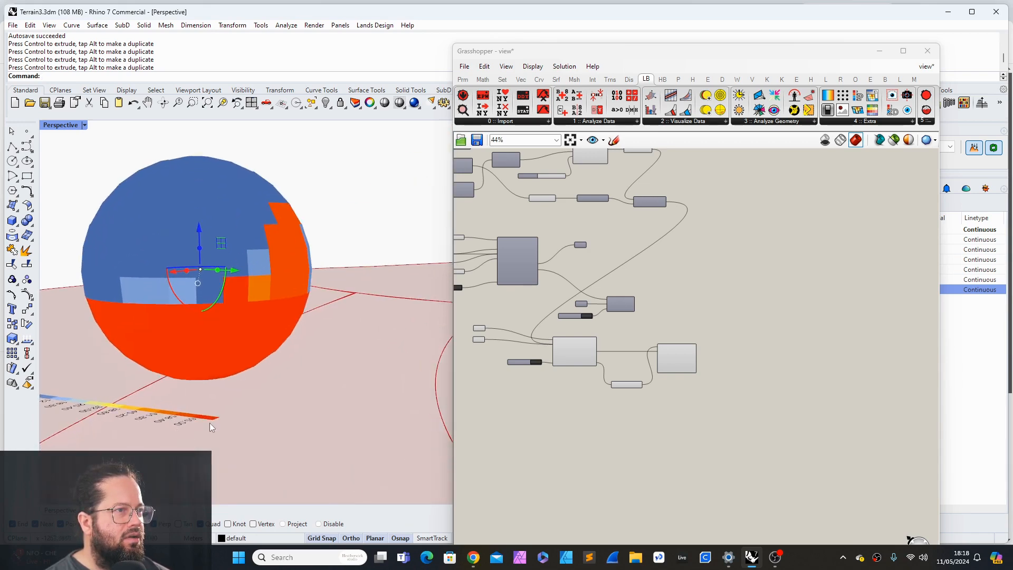
scroll(312, 463, down, 5)
scroll(317, 449, up, 10)
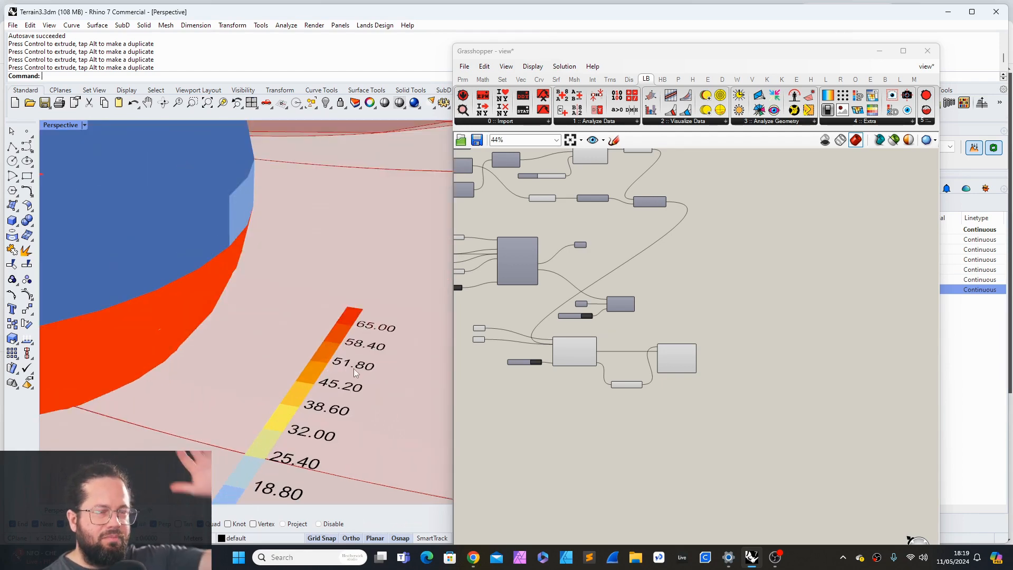
scroll(353, 368, down, 6)
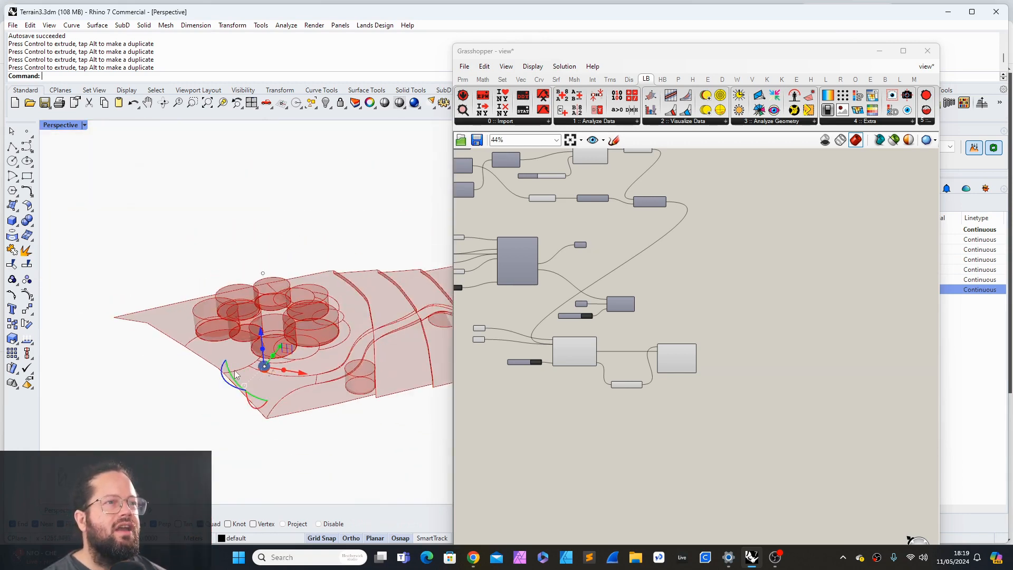
scroll(332, 312, down, 3)
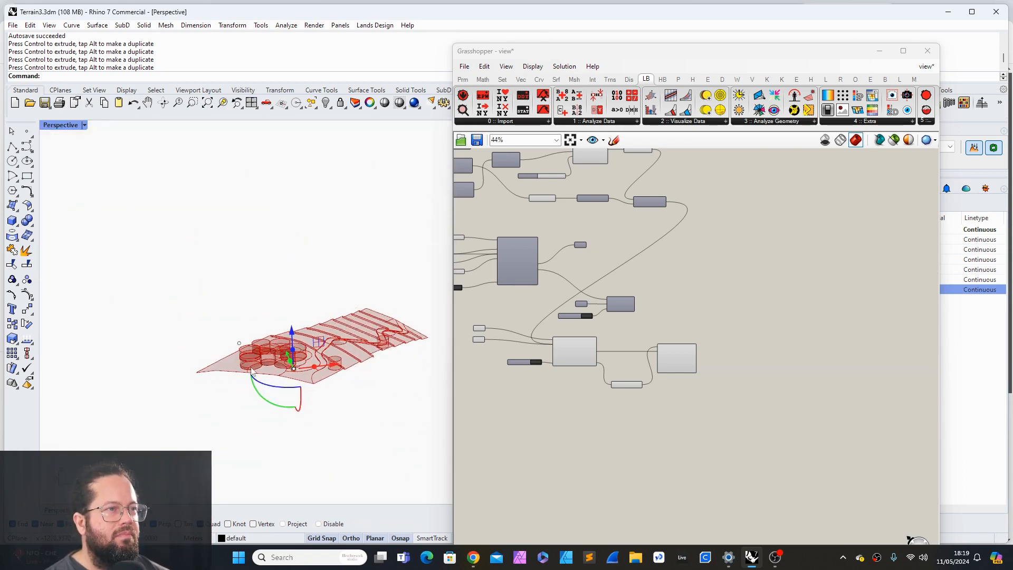
scroll(302, 364, up, 5)
scroll(300, 374, down, 4)
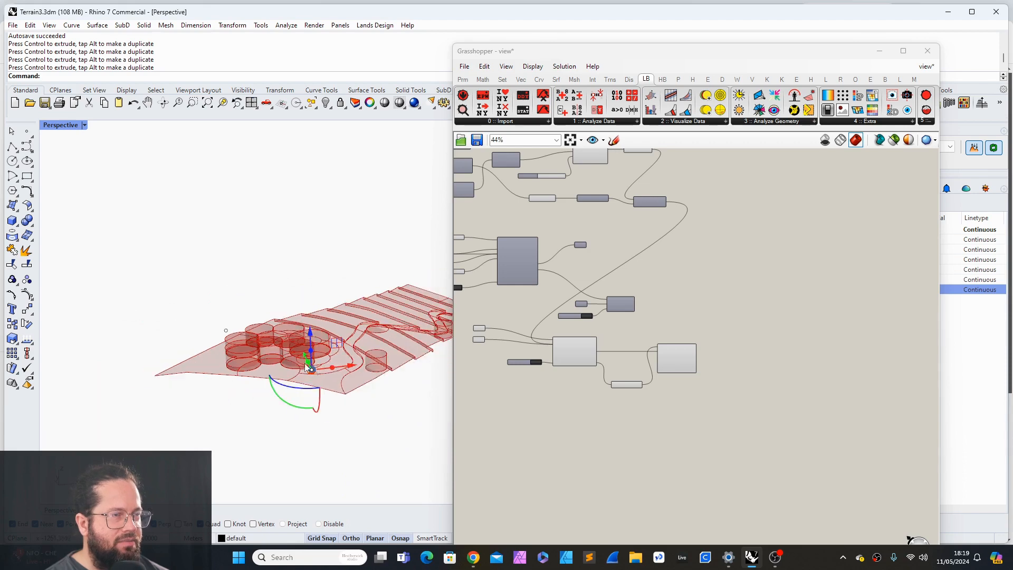
right_drag(410, 292, 282, 362)
scroll(335, 378, up, 8)
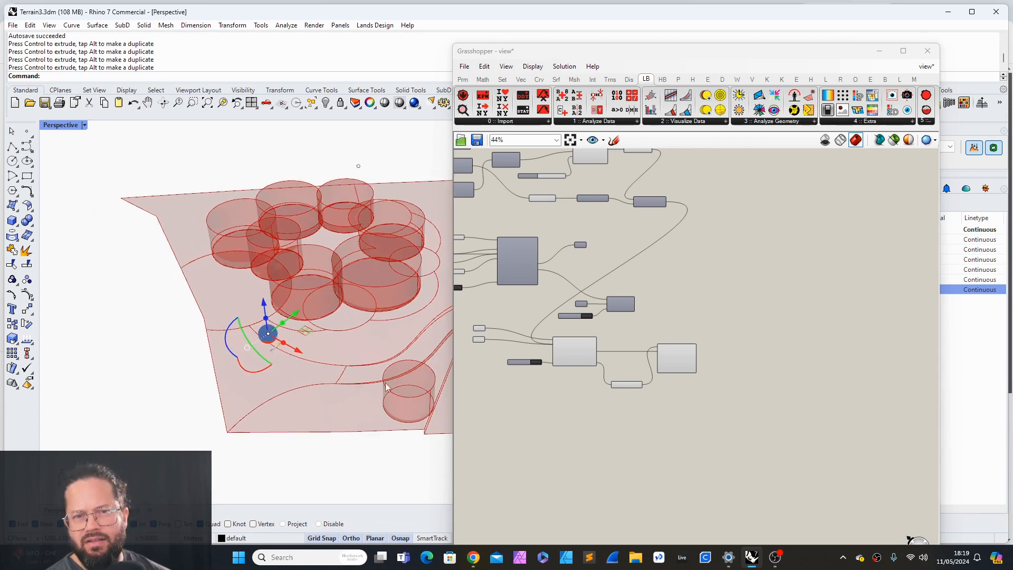
Step: Read the LB View Factors description and inspect the low end of the legend alongside the sphere's patches and surrounding terrain
click(773, 122)
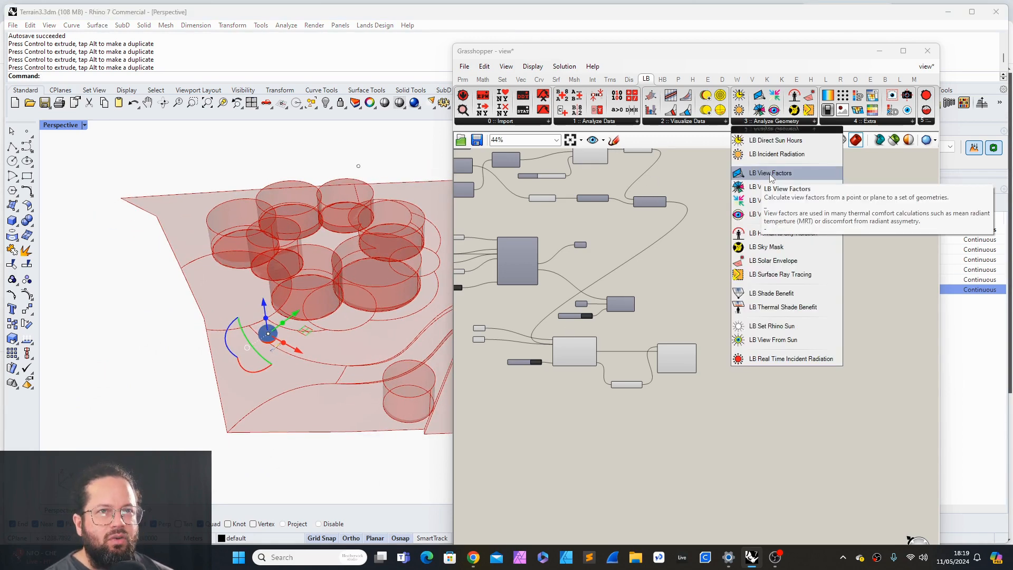
scroll(250, 402, up, 5)
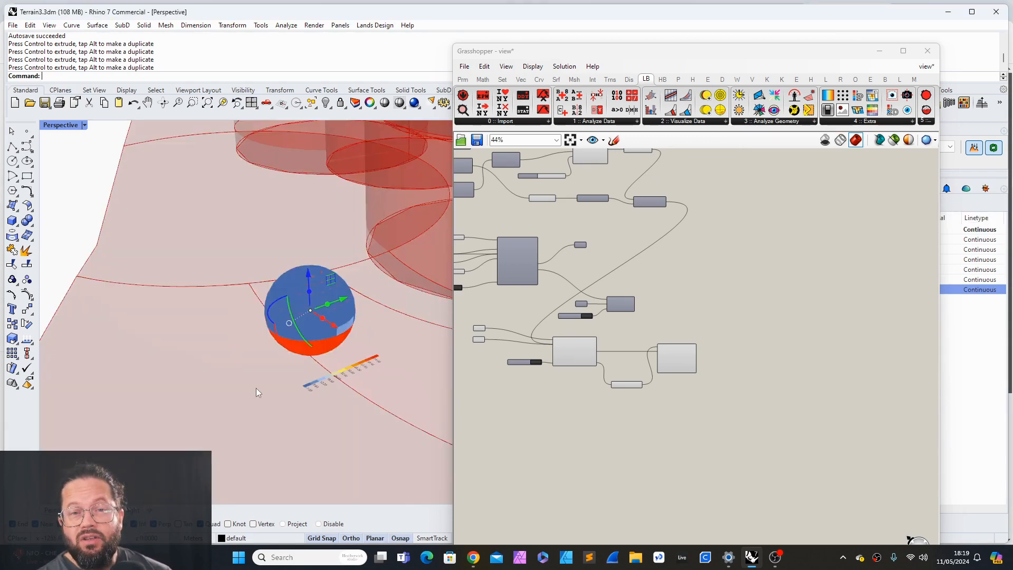
mouse_move(292, 377)
right_down()
mouse_move(278, 352)
mouse_move(285, 361)
right_up()
scroll(304, 334, up, 3)
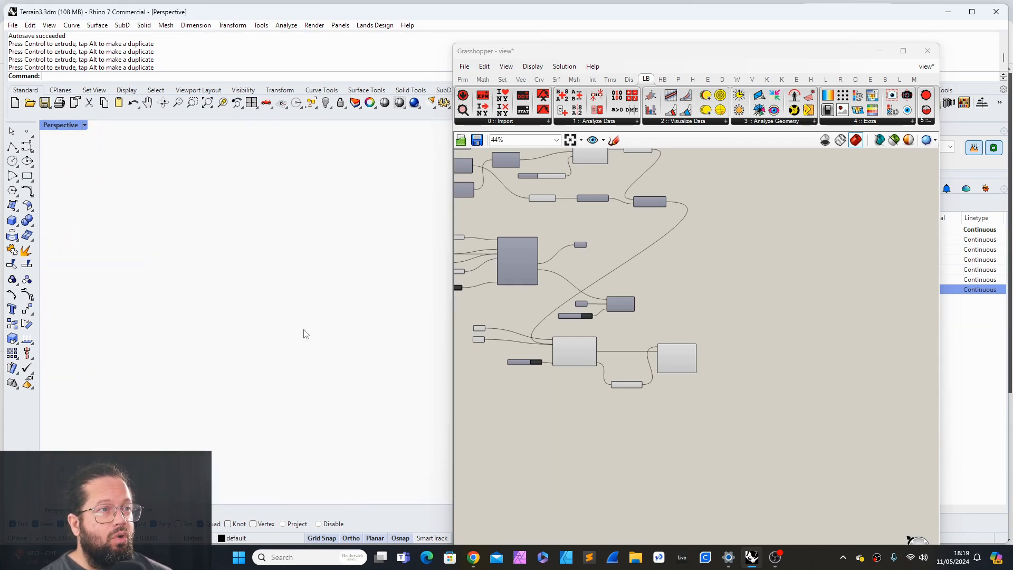
scroll(313, 341, down, 2)
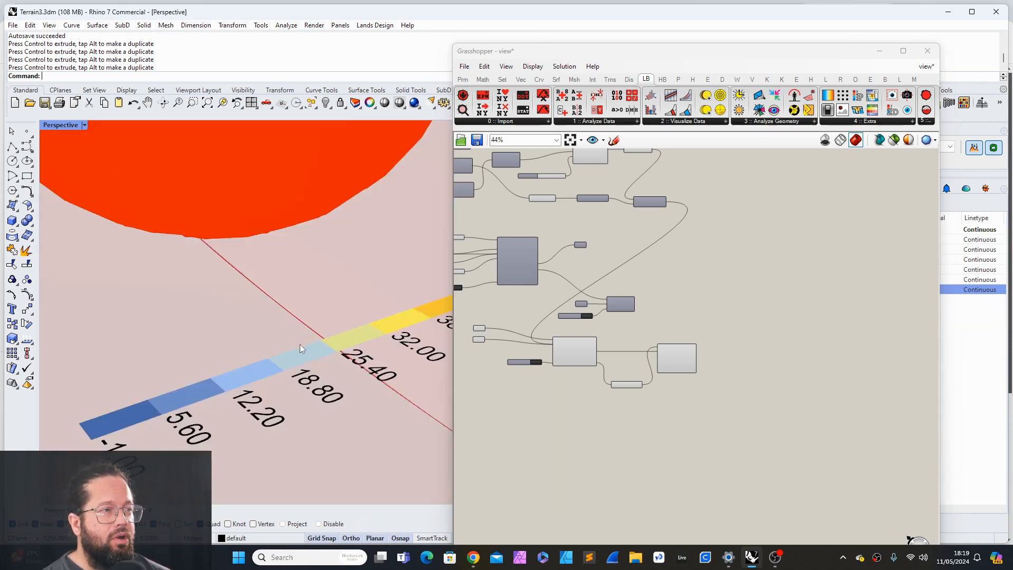
scroll(299, 344, down, 3)
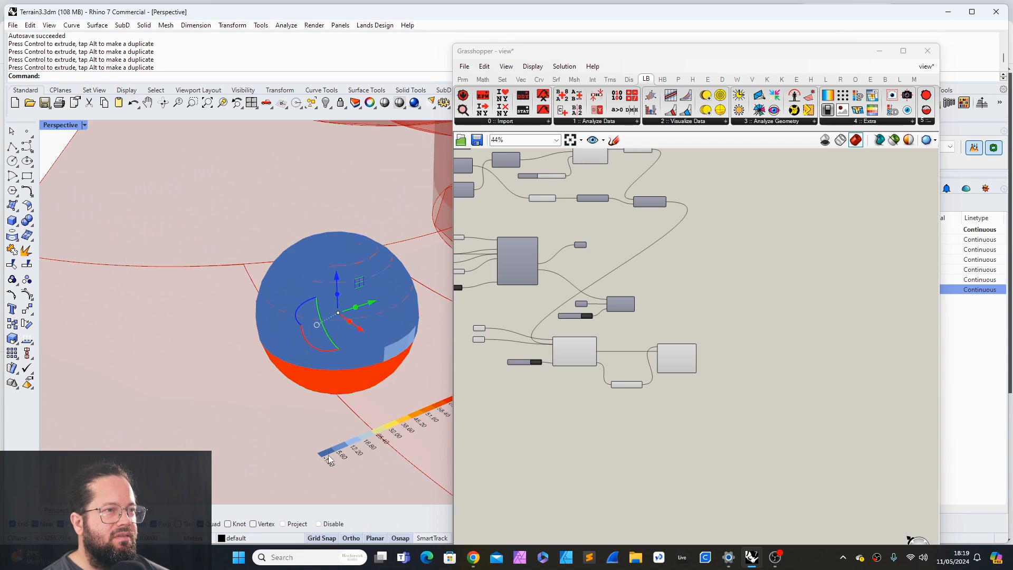
scroll(328, 455, up, 4)
scroll(337, 457, down, 4)
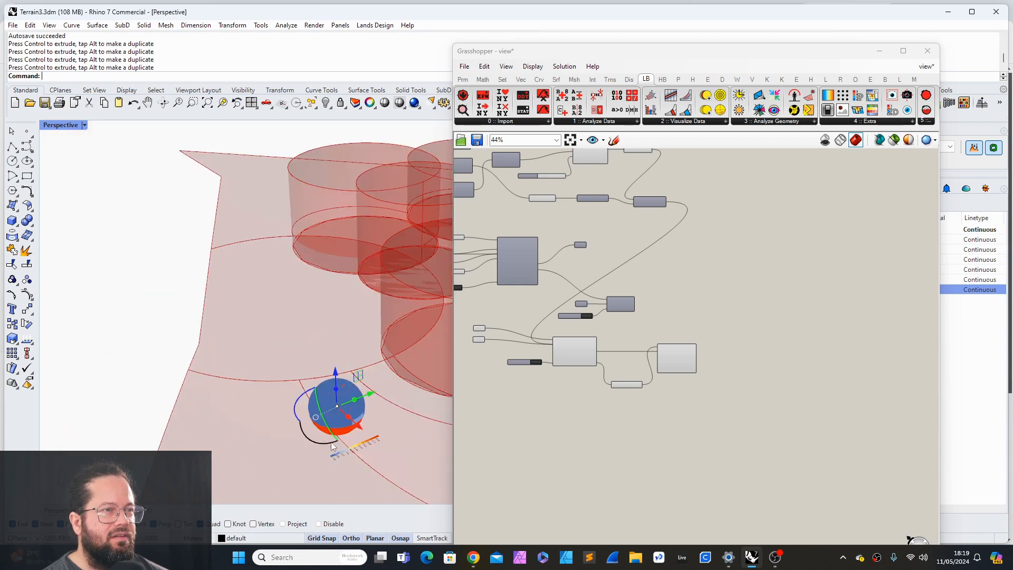
right_drag(302, 429, 299, 437)
scroll(421, 256, down, 8)
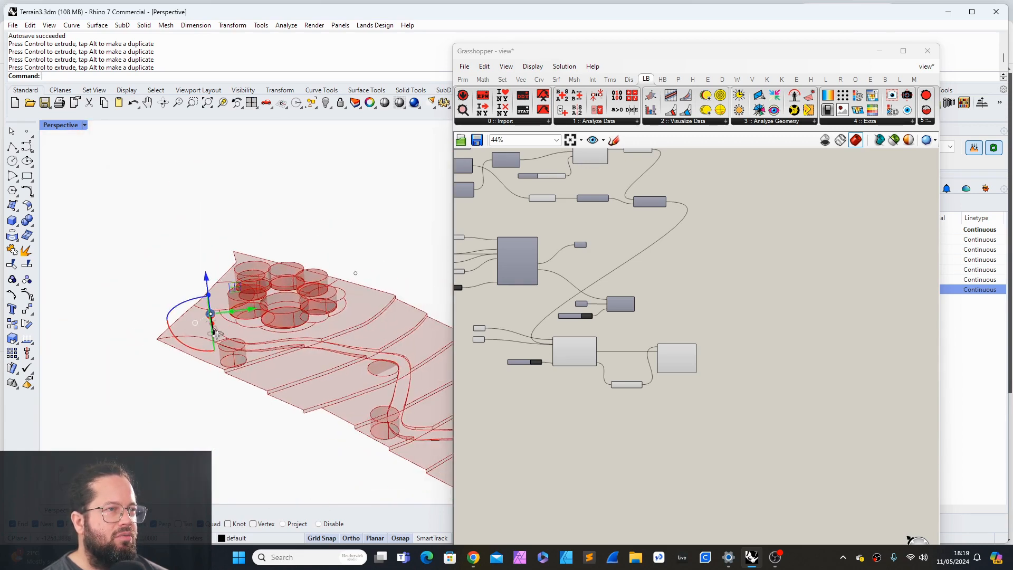
scroll(174, 309, up, 6)
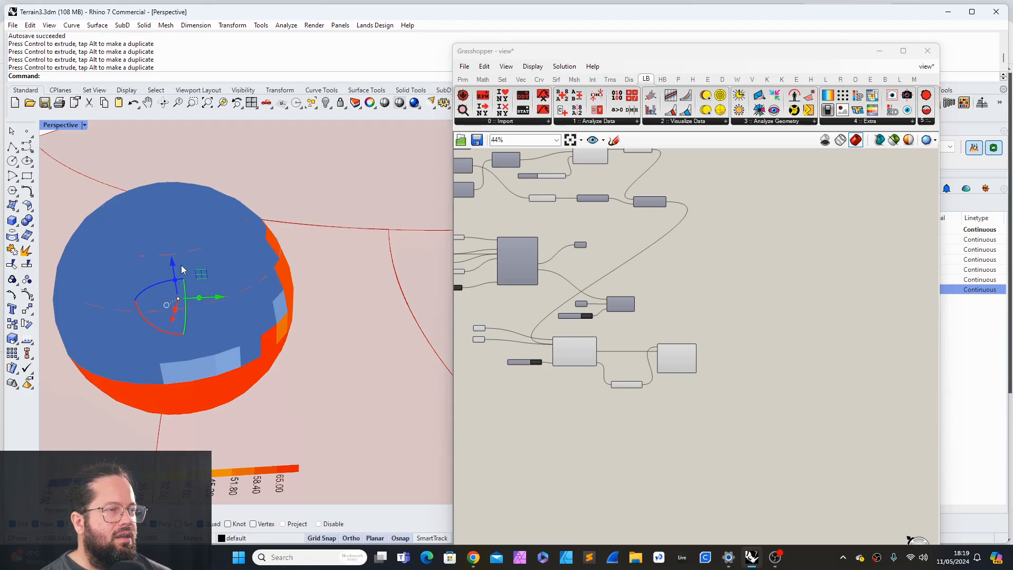
scroll(181, 270, down, 8)
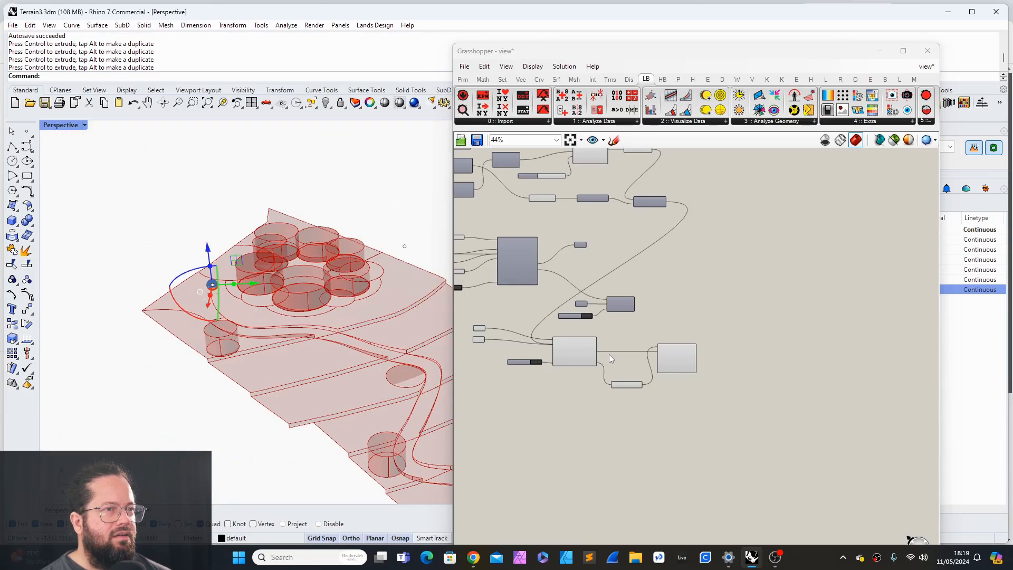
Step: Add an LB View Rose component below LB View Factors and read the description of its _center_pt input
click(772, 122)
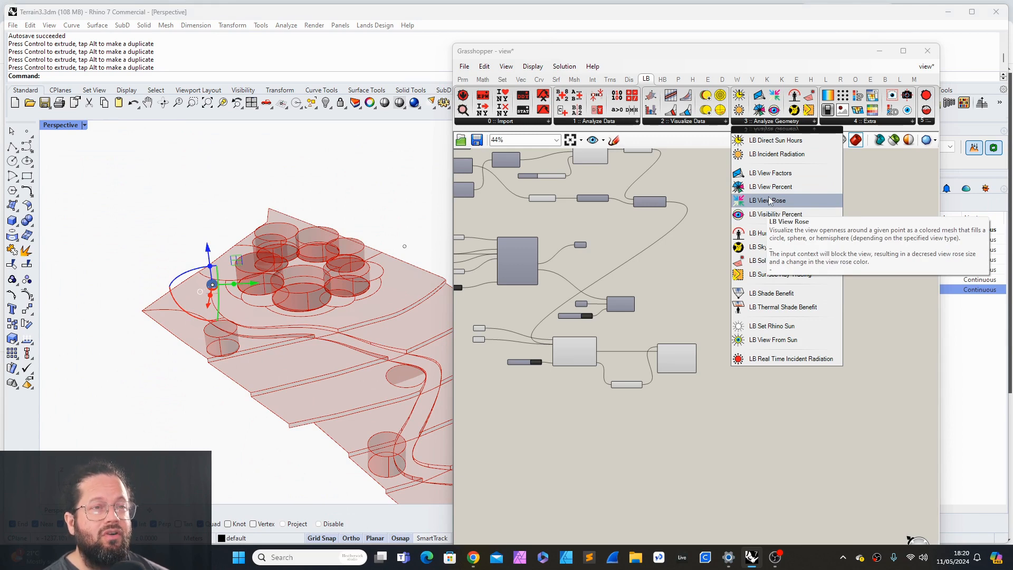
drag(770, 203, 672, 409)
scroll(653, 409, up, 6)
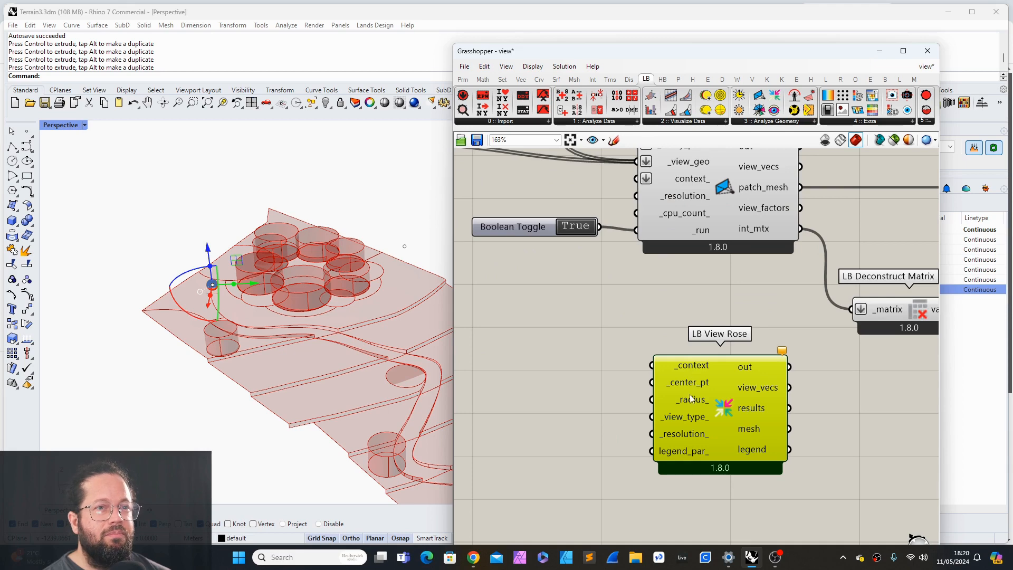
mouse_move(689, 387)
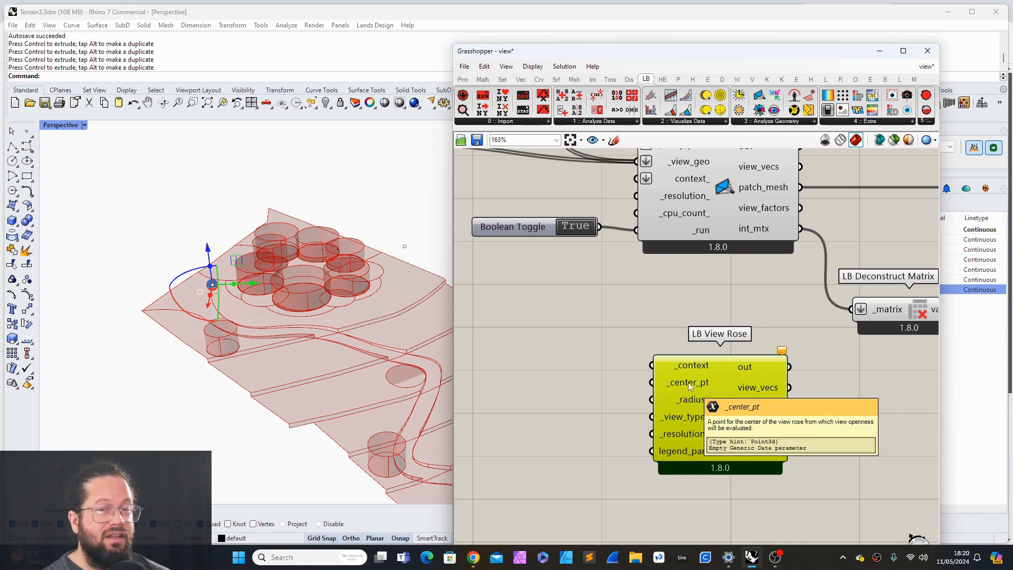
Step: Connect the study Point parameter to the _center_pt input of LB View Rose and shift the Brep parameter slightly down
scroll(622, 324, down, 4)
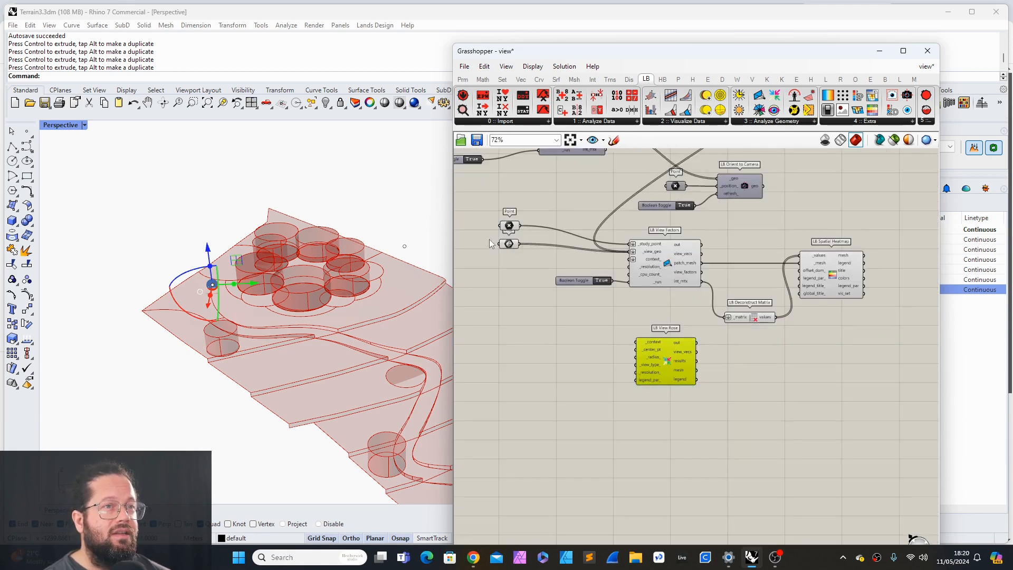
scroll(489, 239, up, 2)
click(523, 216)
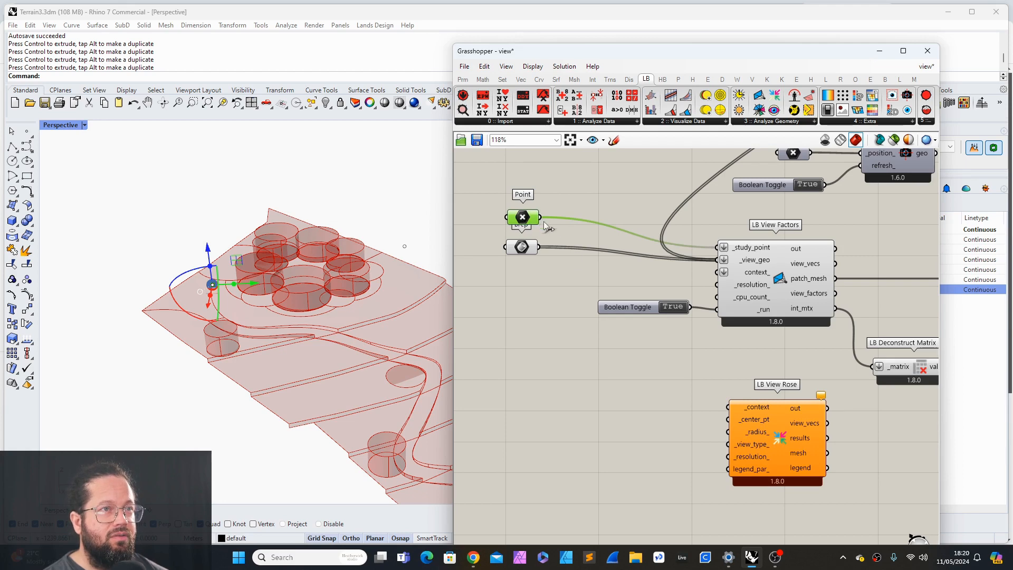
drag(540, 217, 737, 425)
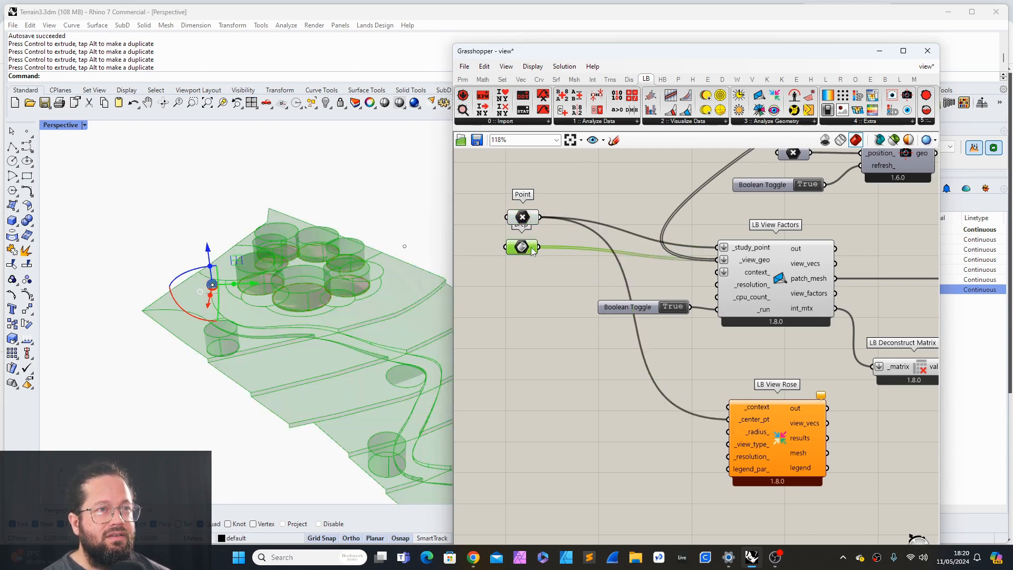
drag(532, 256, 529, 261)
right_drag(238, 324, 246, 325)
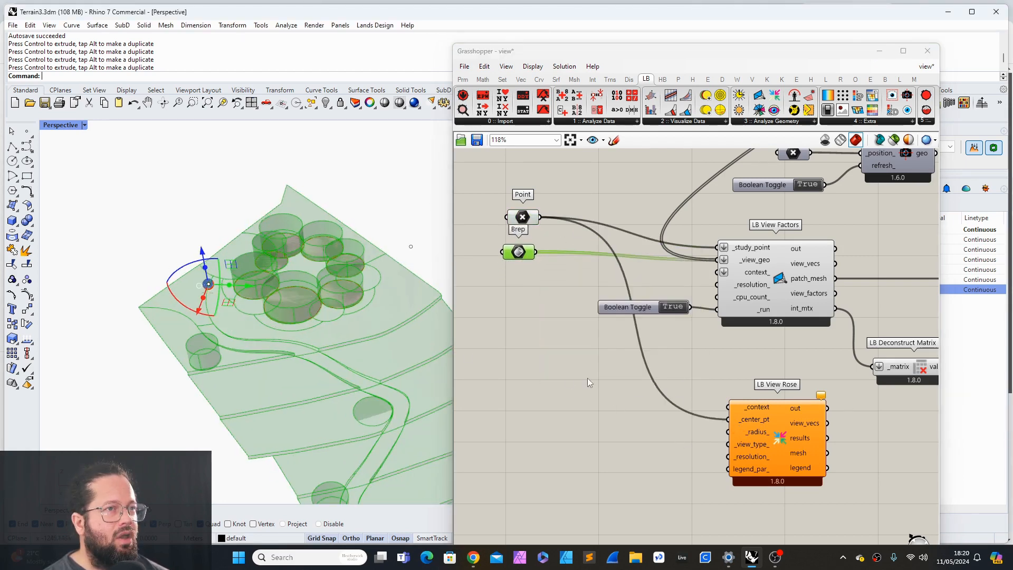
Step: Look over the components around LB View Factors and inspect the study point's heatmap sphere beside the cylinder cluster
scroll(535, 379, down, 5)
scroll(670, 293, up, 6)
scroll(730, 314, down, 4)
scroll(606, 364, up, 2)
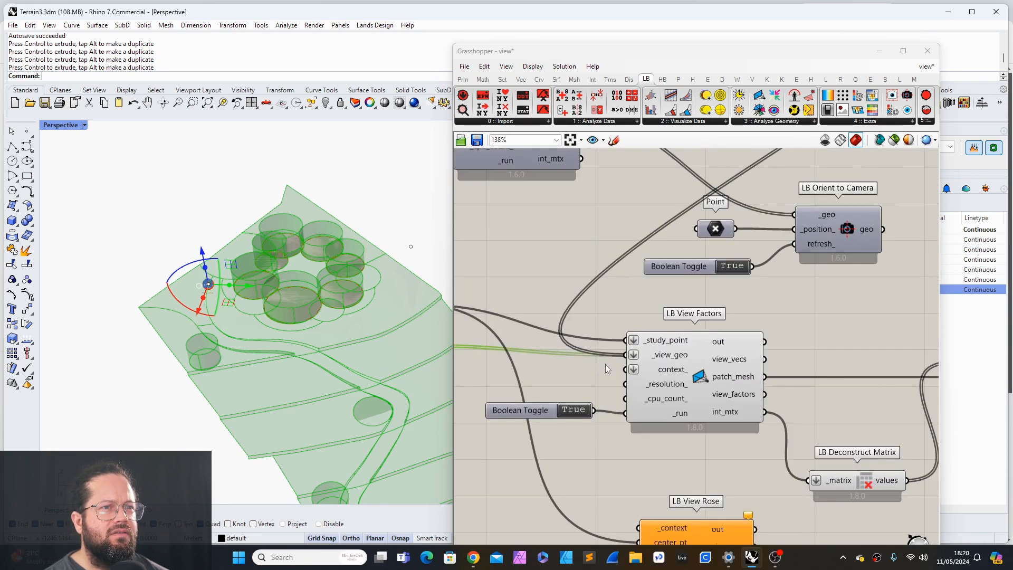
scroll(658, 314, down, 4)
scroll(707, 238, up, 5)
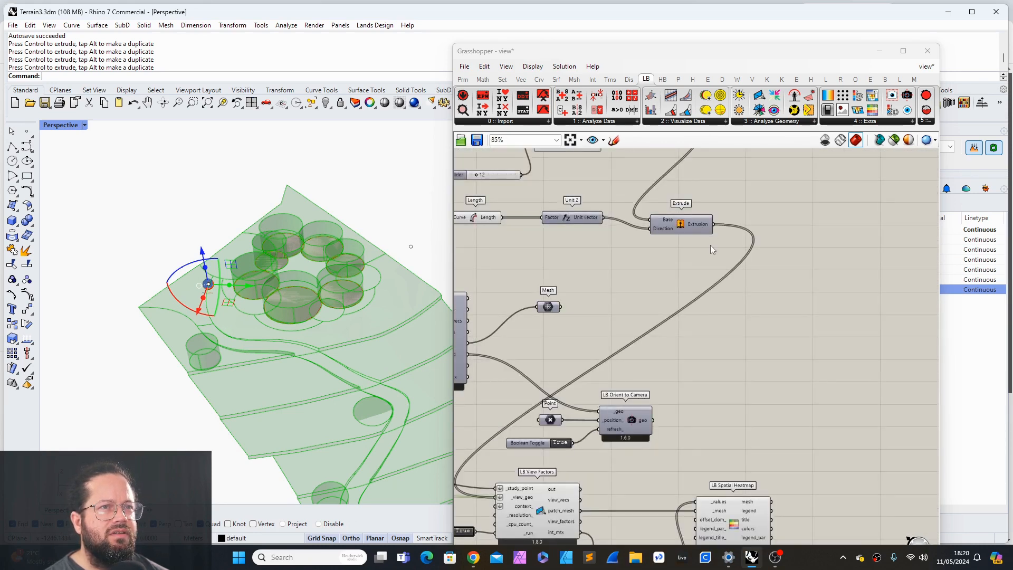
scroll(633, 369, up, 4)
right_click(628, 381)
mouse_move(677, 341)
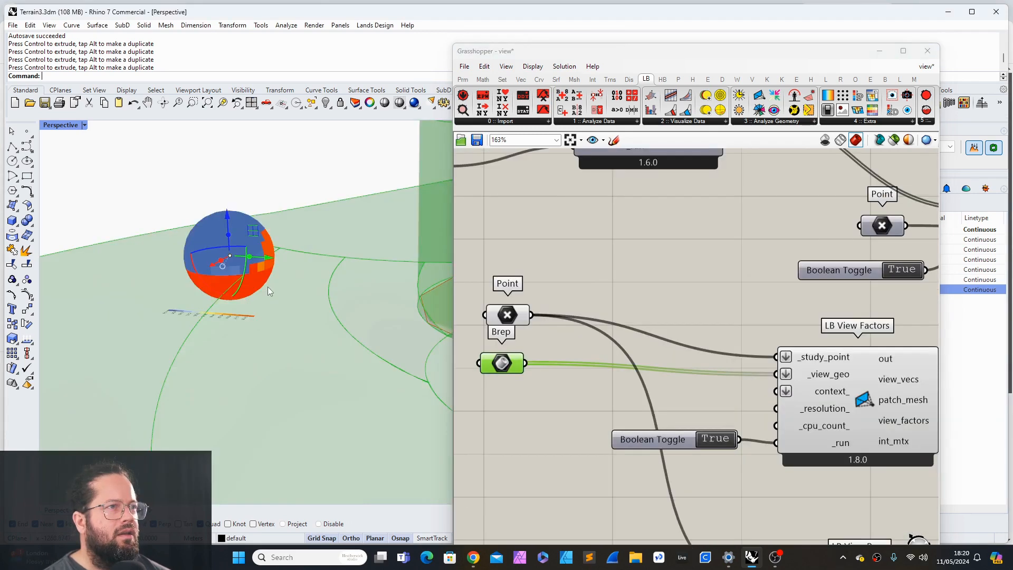
scroll(266, 289, up, 4)
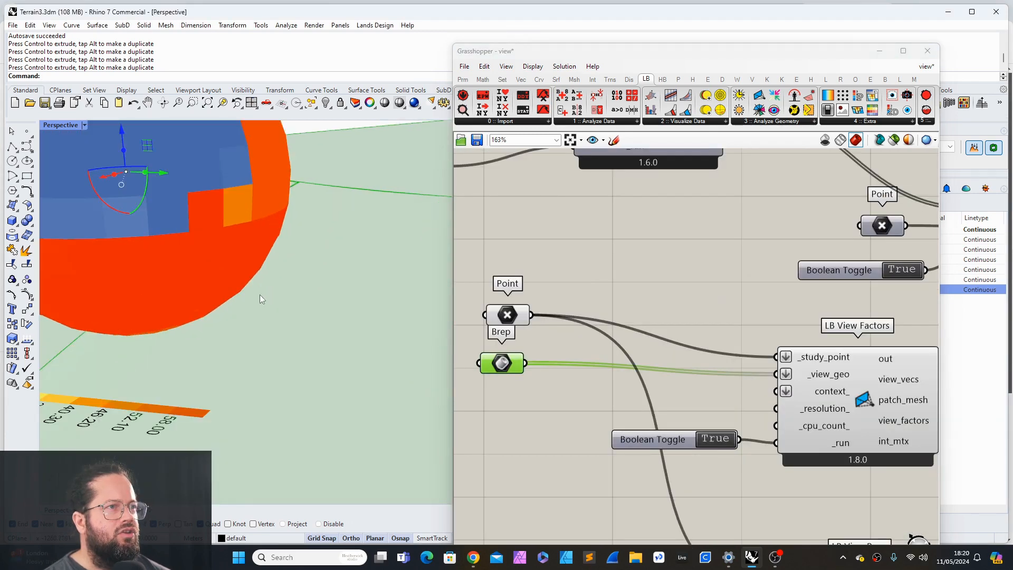
scroll(272, 311, down, 8)
scroll(337, 318, down, 6)
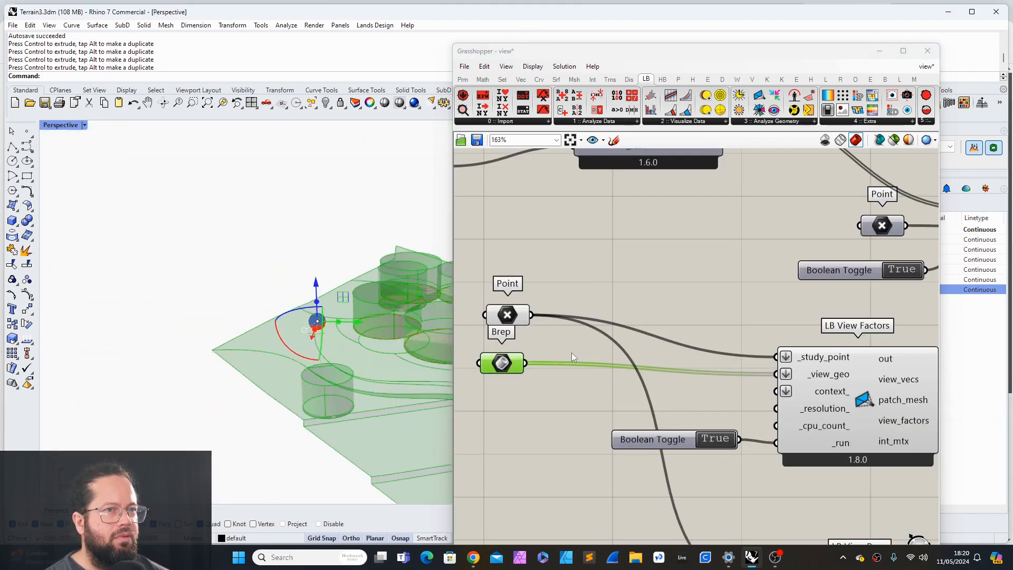
scroll(539, 329, down, 2)
scroll(253, 342, down, 5)
scroll(369, 348, up, 6)
Step: Connect the Brep parameter to the _context input of LB View Rose after reading that input's description
click(625, 459)
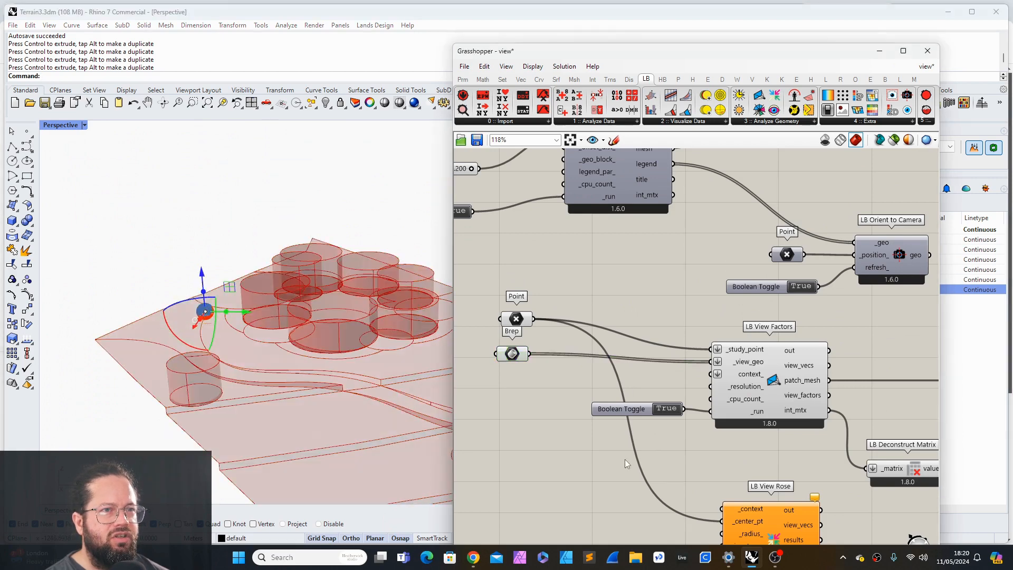
right_drag(625, 459, 620, 377)
drag(745, 426, 752, 430)
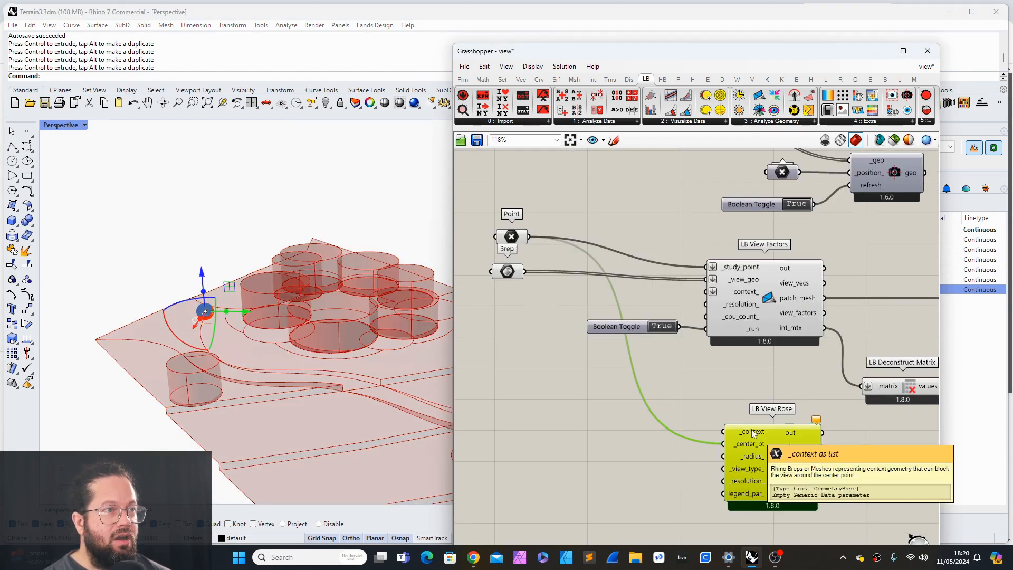
click(516, 274)
drag(525, 271, 723, 432)
Step: Examine the view rose mesh around the study point, both overall and where the cylinders block the view
scroll(260, 348, up, 5)
scroll(371, 463, up, 8)
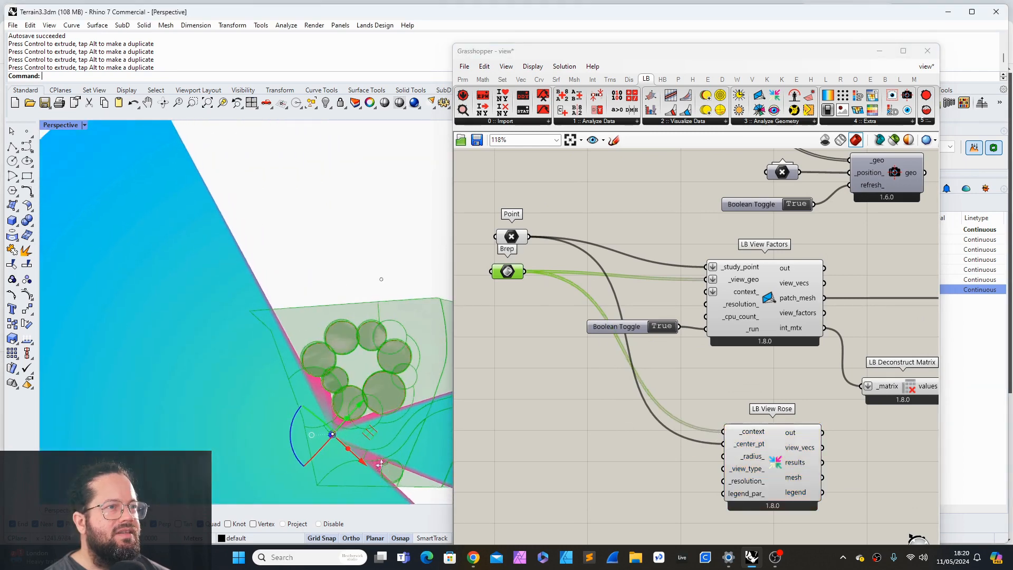
scroll(383, 426, down, 10)
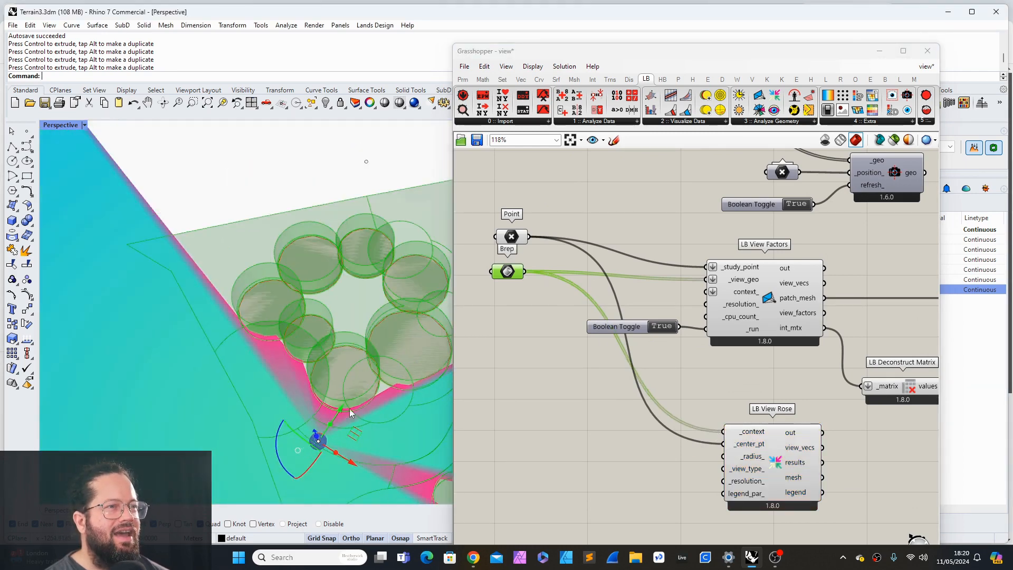
right_drag(337, 417, 253, 376)
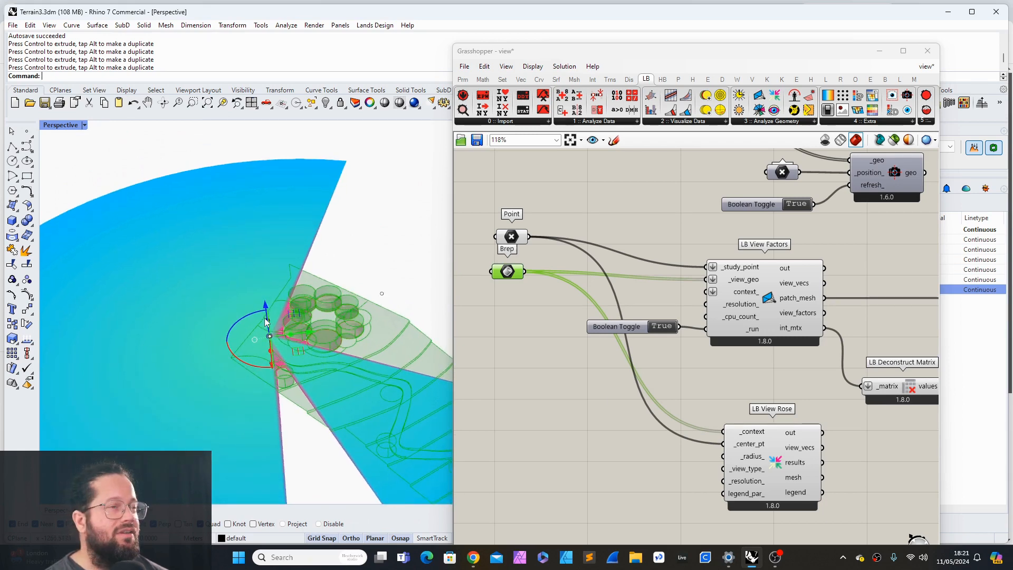
scroll(264, 318, down, 8)
right_drag(264, 318, 420, 432)
scroll(394, 430, up, 7)
scroll(270, 384, up, 6)
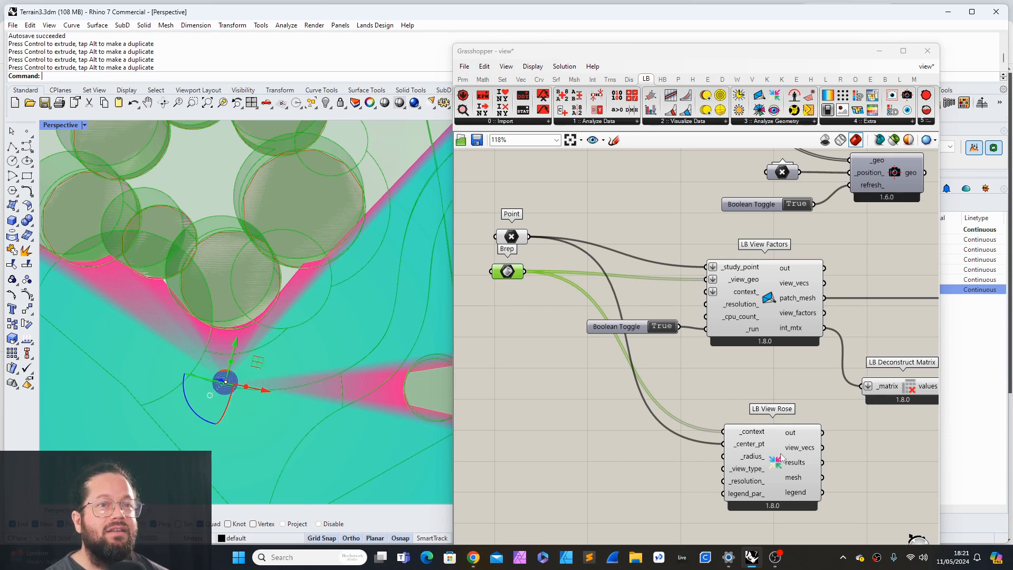
Step: Move LB View Rose slightly closer to LB View Factors and inspect the rose mesh from another angle
drag(782, 457, 776, 437)
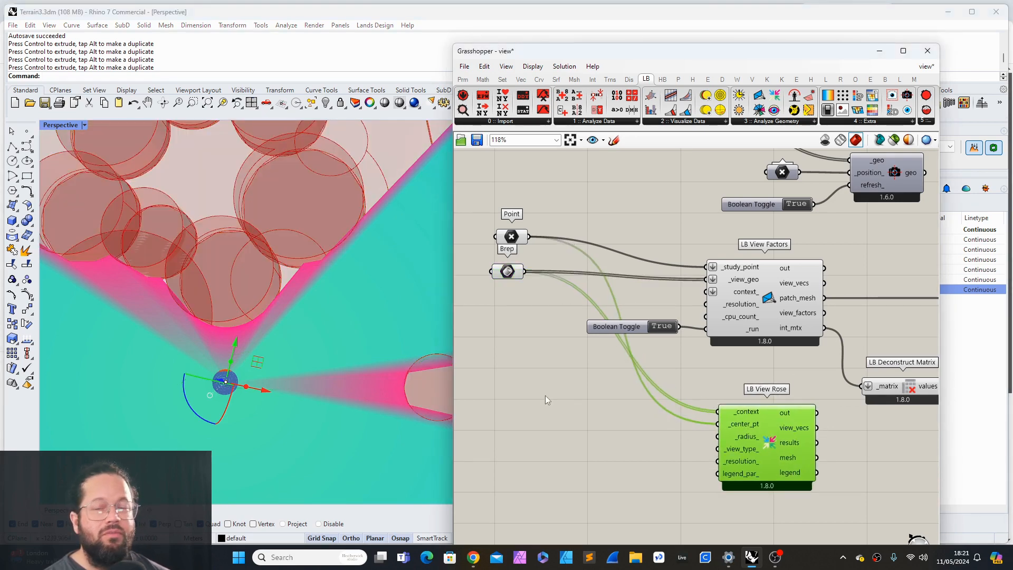
right_drag(346, 310, 387, 301)
scroll(387, 302, down, 7)
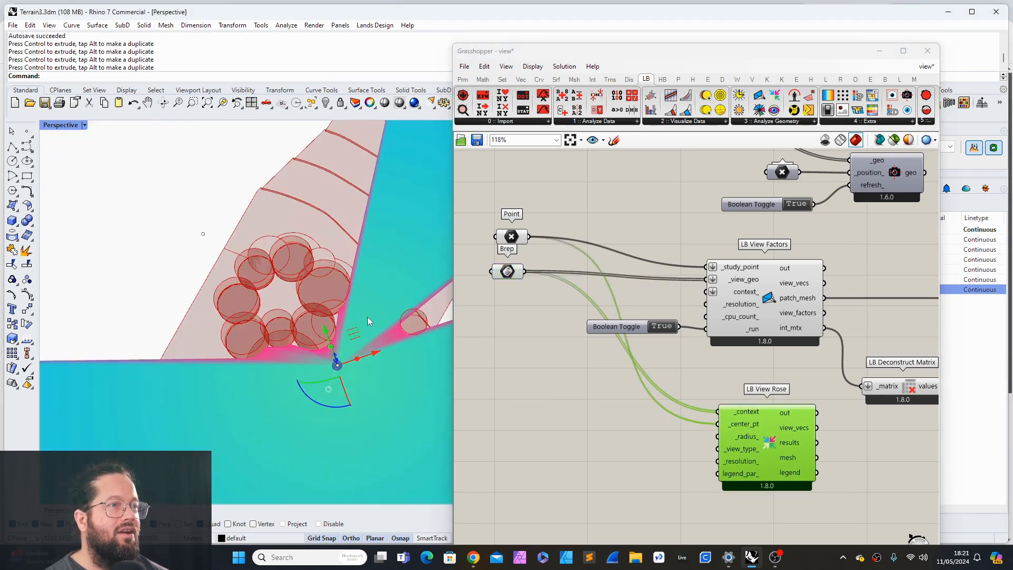
right_drag(333, 352, 338, 417)
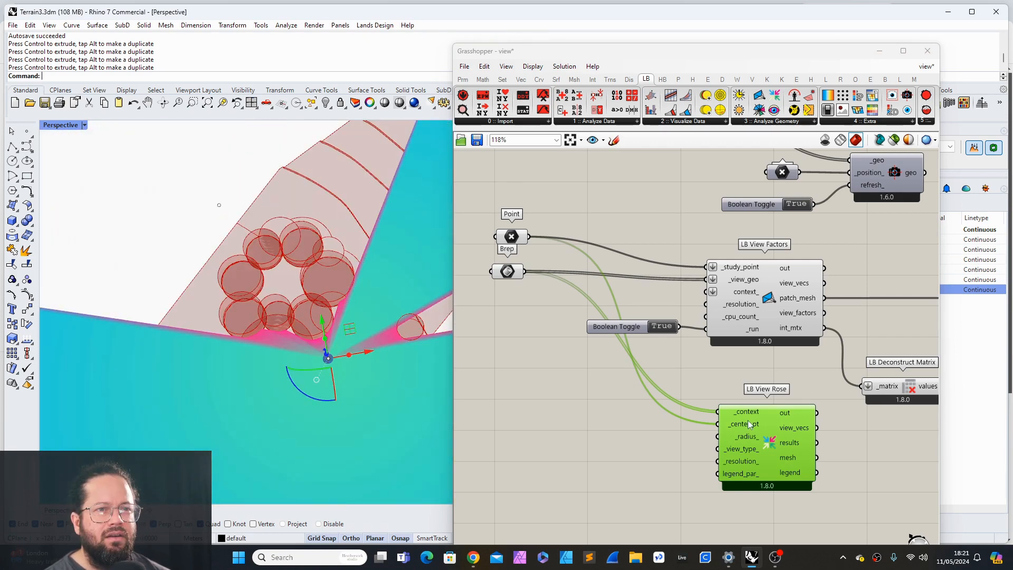
drag(755, 417, 752, 399)
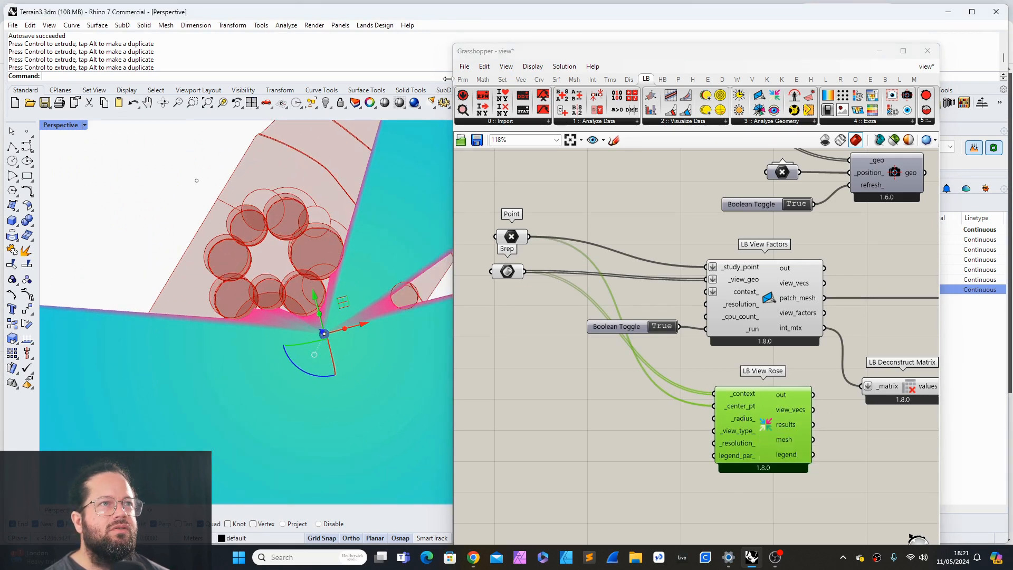
Step: Add a Number Slider beside LB View Rose and set its value to 1
click(462, 80)
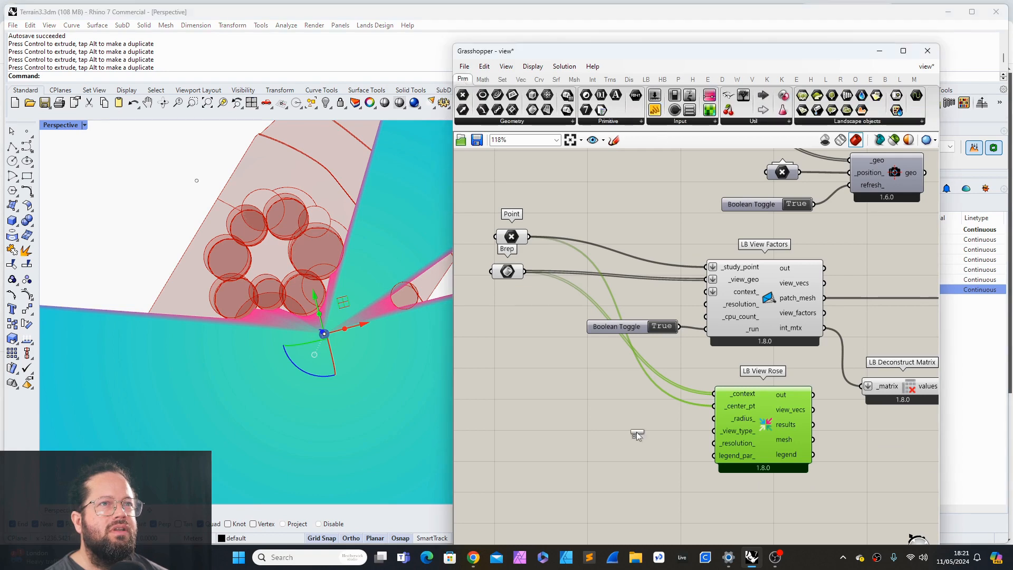
drag(636, 435, 638, 442)
double_click(628, 442)
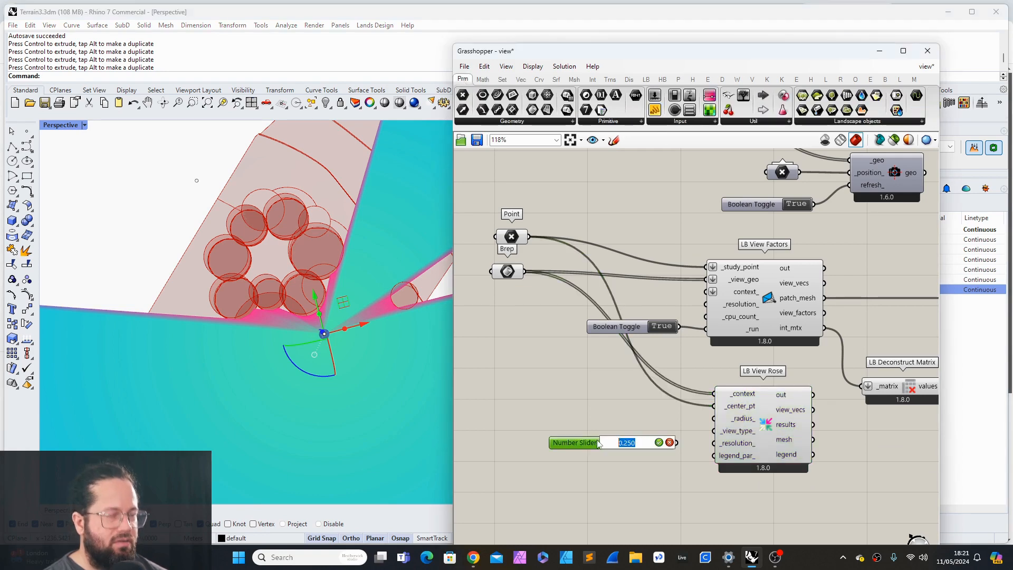
text(1)
key(Return)
Step: Drive the _radius_ input of LB View Rose with the slider, using a maximum of 100 and a value of 34
double_click(578, 446)
double_click(601, 458)
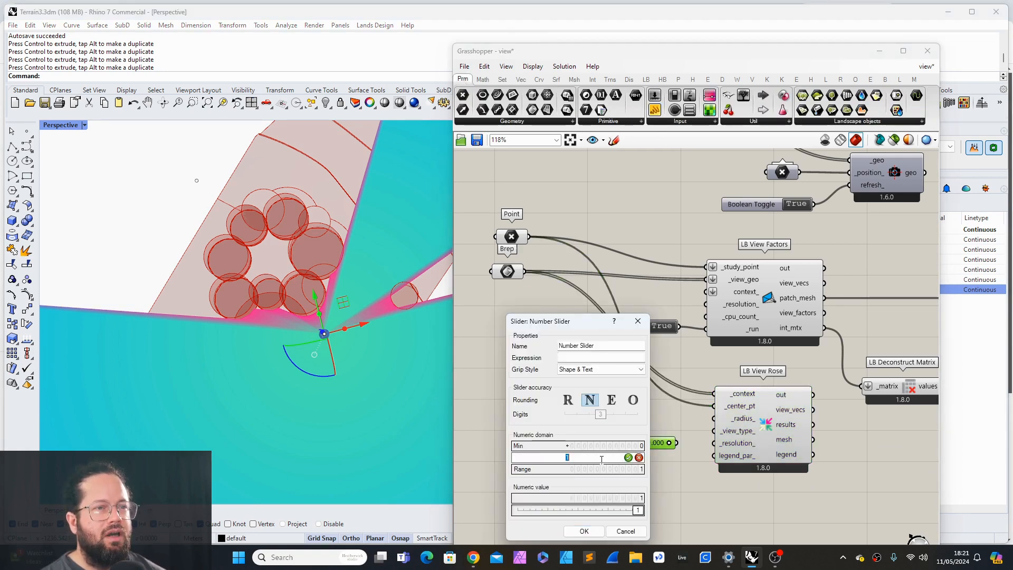
text(100)
key(Return)
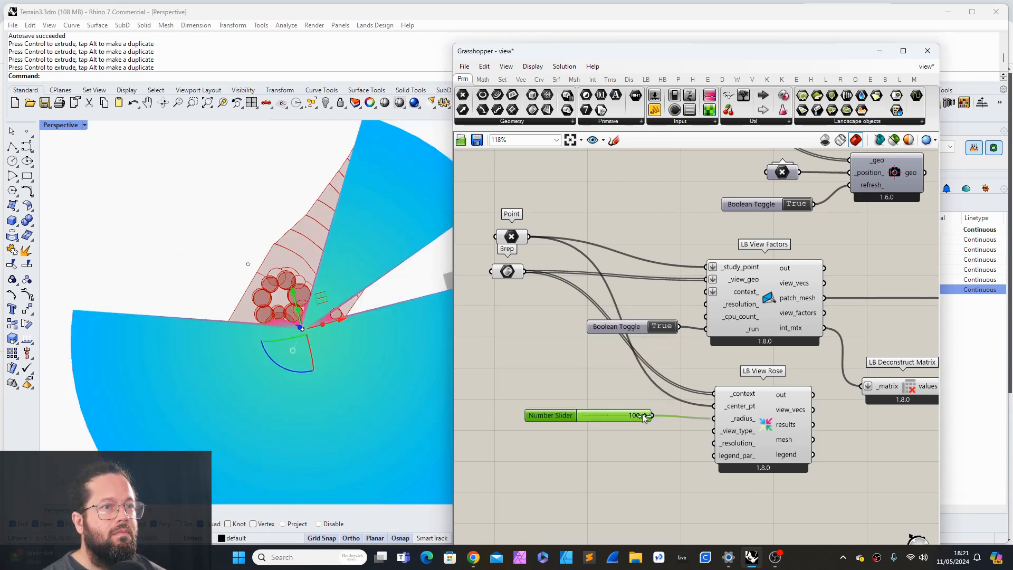
drag(642, 415, 622, 415)
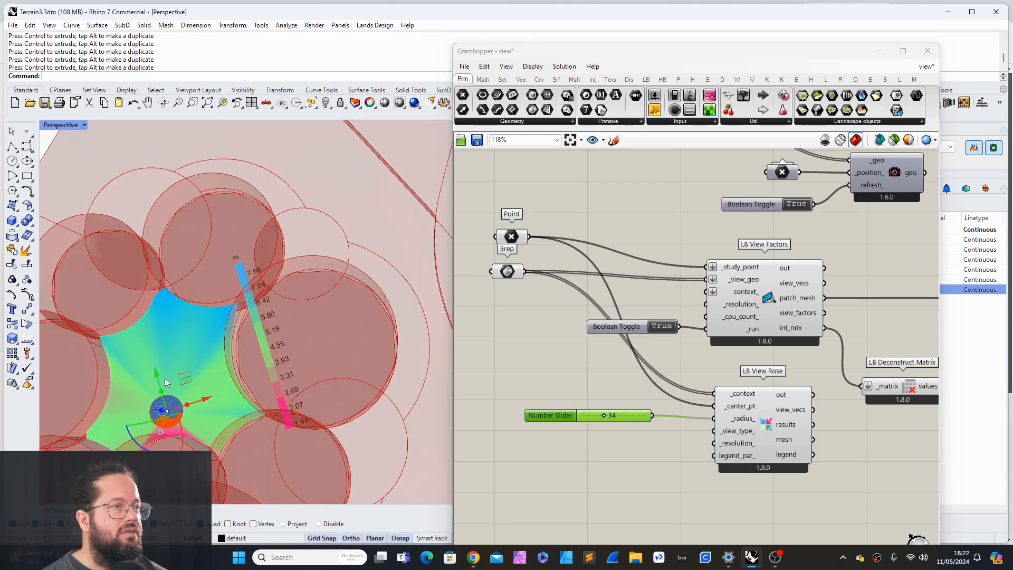
Step: Move the study point out of the cylinder ring, past the lone cylinder and farther along the terrain
drag(166, 382, 164, 396)
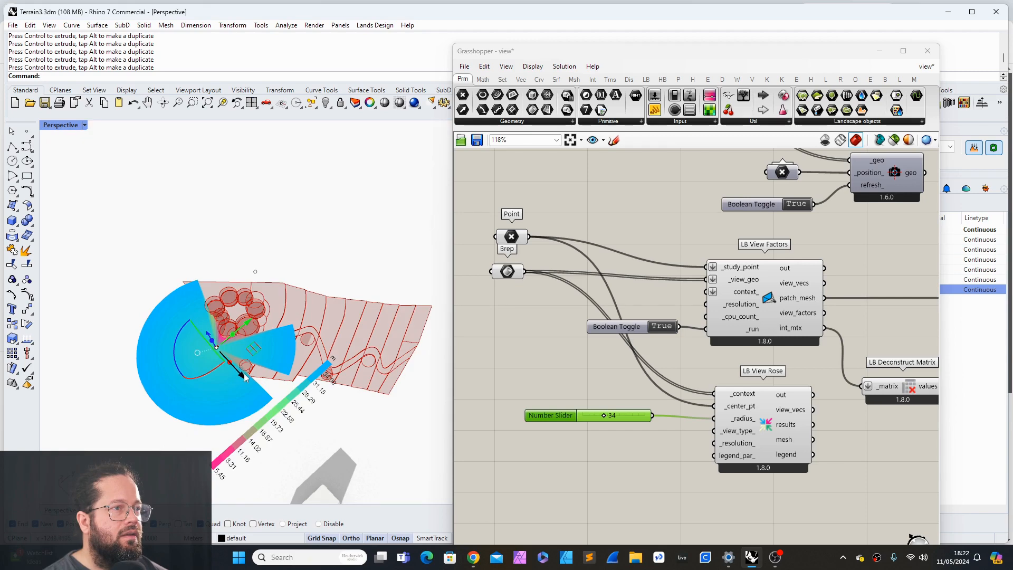
drag(244, 378, 272, 408)
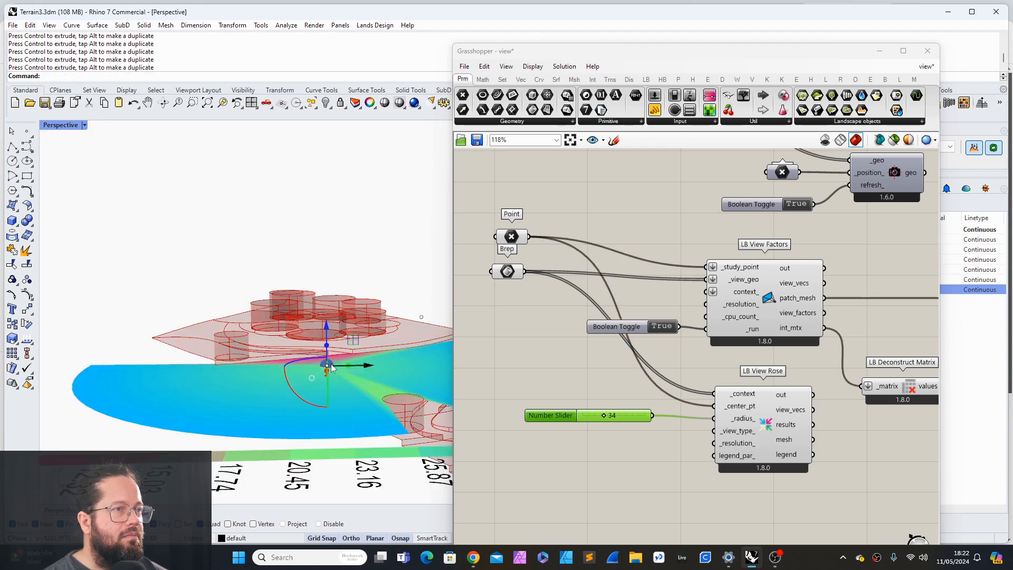
right_drag(325, 351, 278, 477)
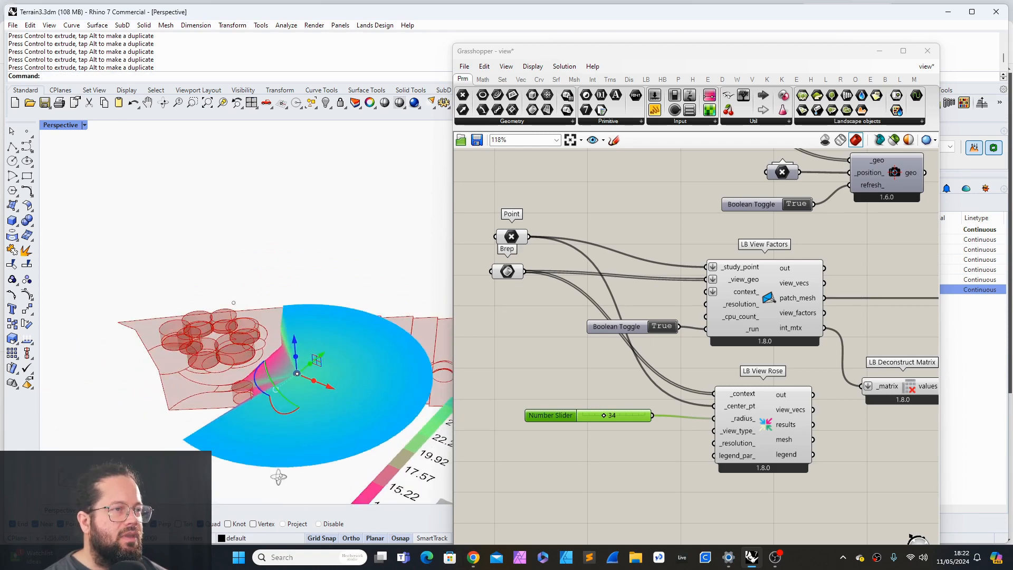
scroll(254, 381, up, 3)
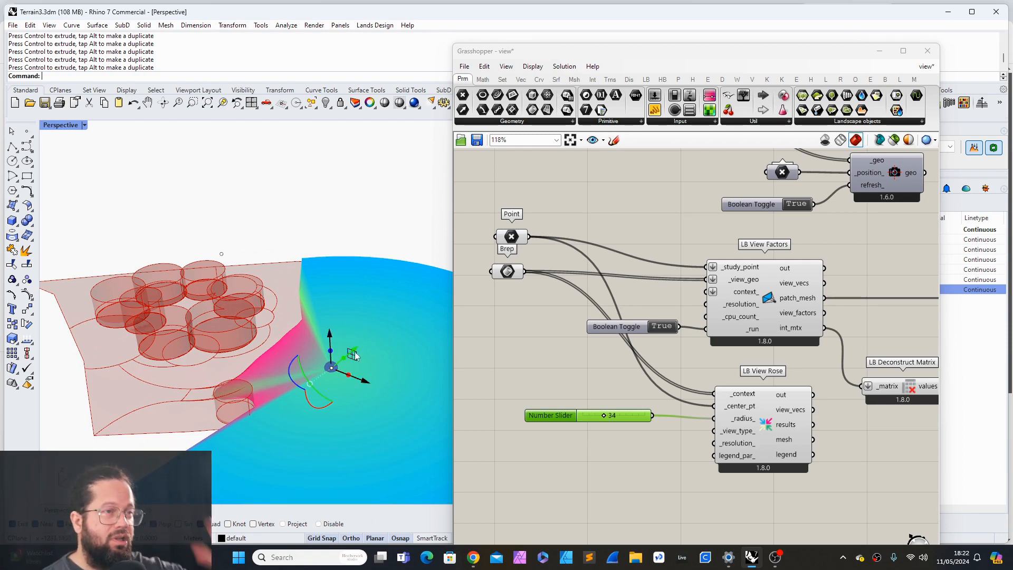
right_drag(368, 388, 331, 389)
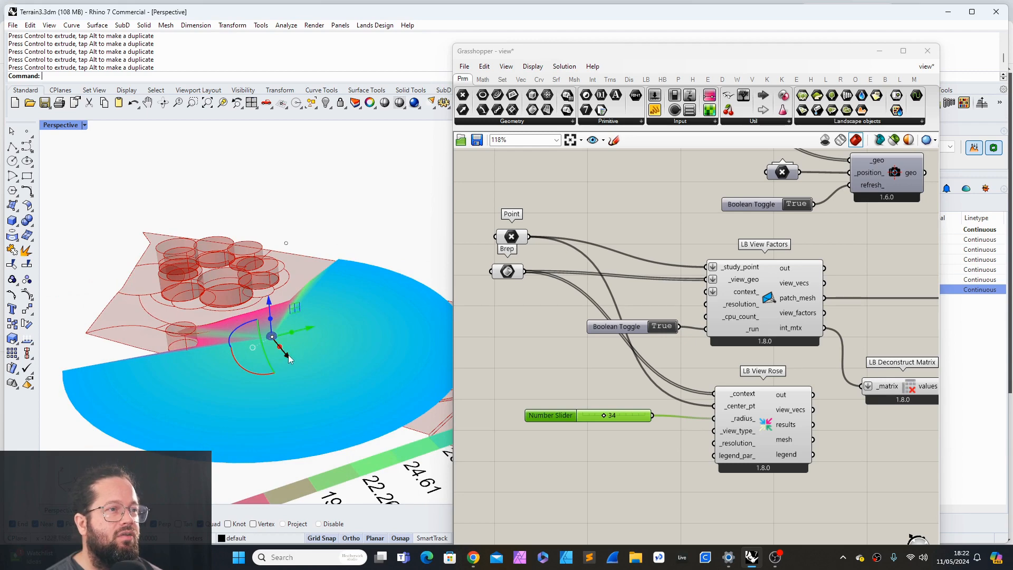
drag(288, 355, 422, 343)
Step: Examine the view rose at the relocated study point together with its distance legend, from above and from the side
right_drag(381, 380, 402, 329)
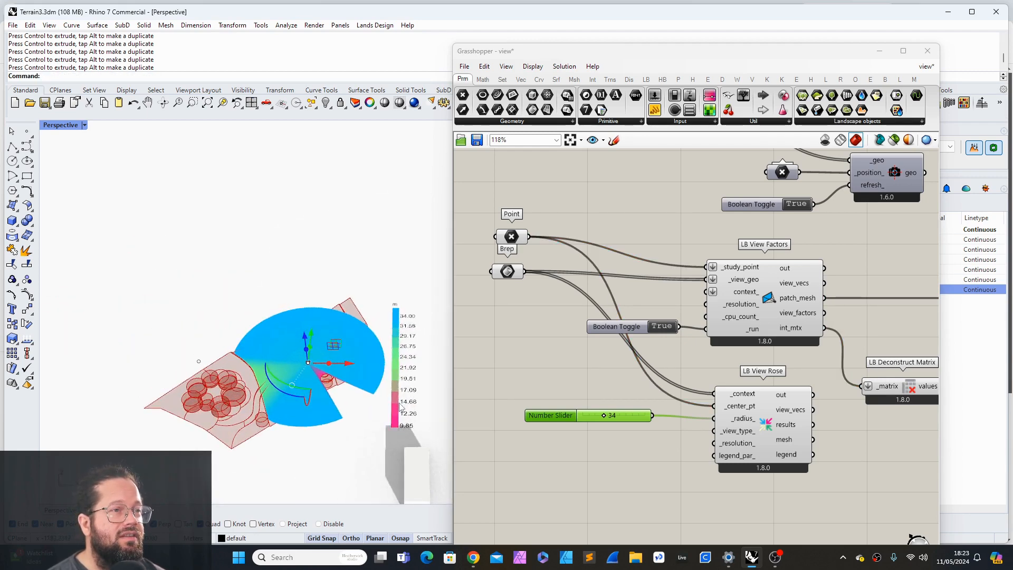
right_drag(401, 408, 391, 351)
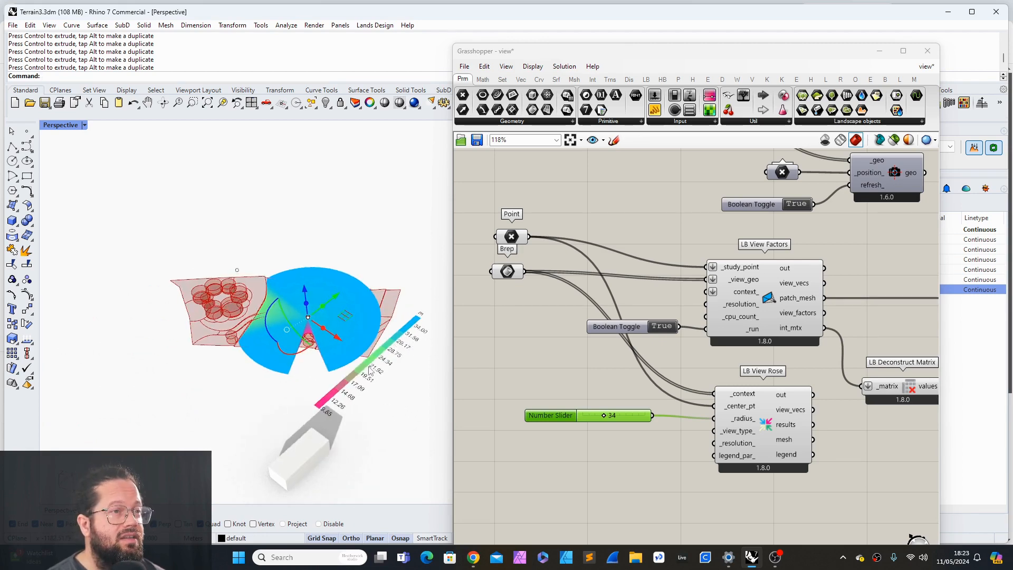
right_drag(334, 407, 367, 431)
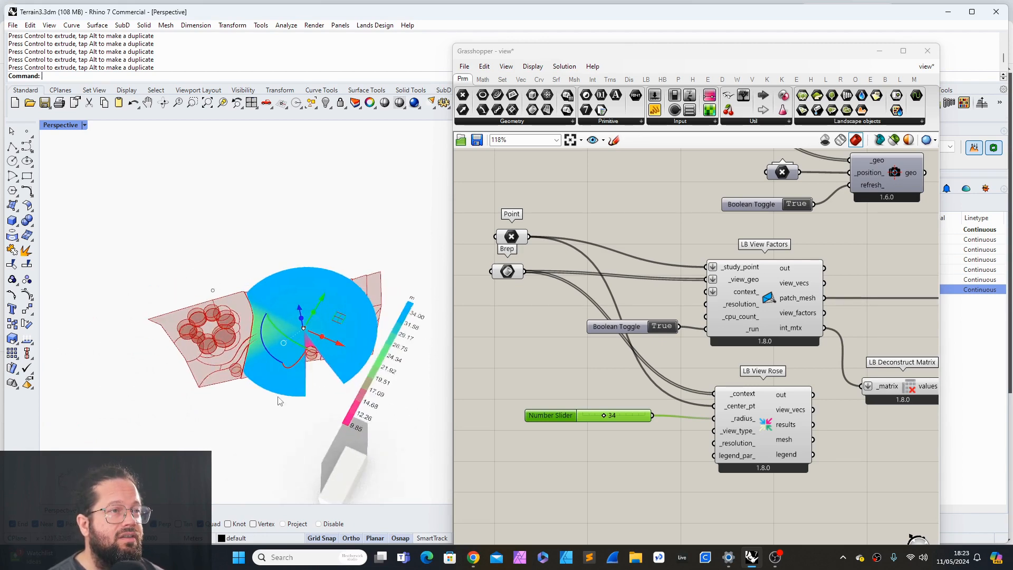
right_drag(279, 401, 308, 373)
scroll(365, 353, up, 5)
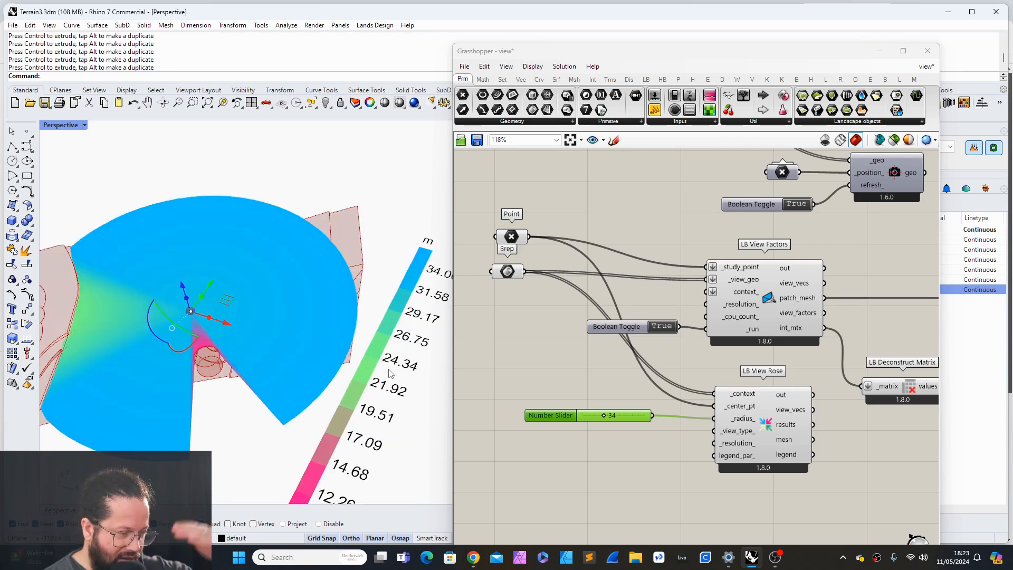
right_drag(387, 380, 204, 267)
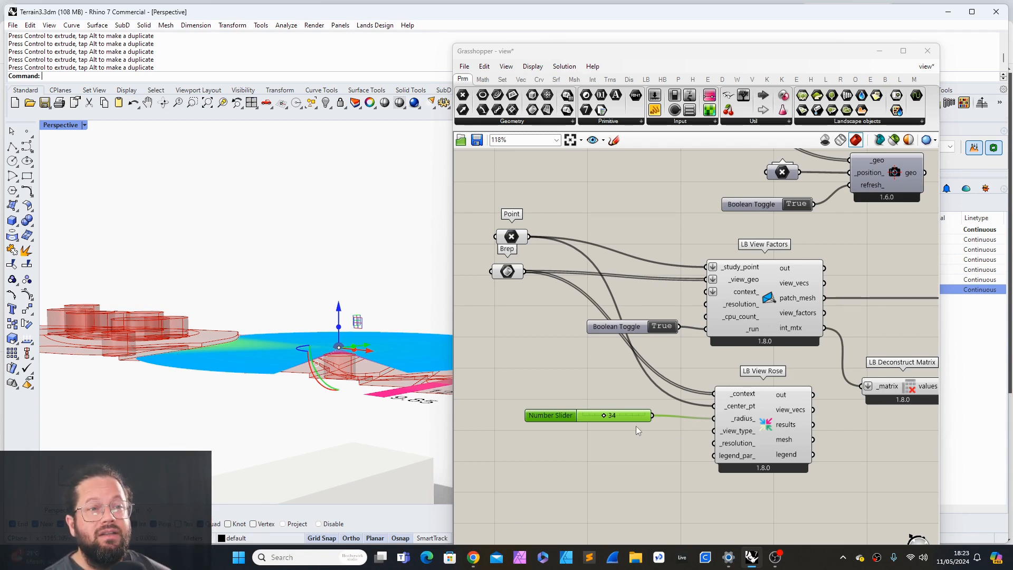
Step: Nudge the radius slider and LB View Rose slightly up and read the description of the _view_type_ input
drag(640, 413, 651, 409)
drag(781, 440, 789, 433)
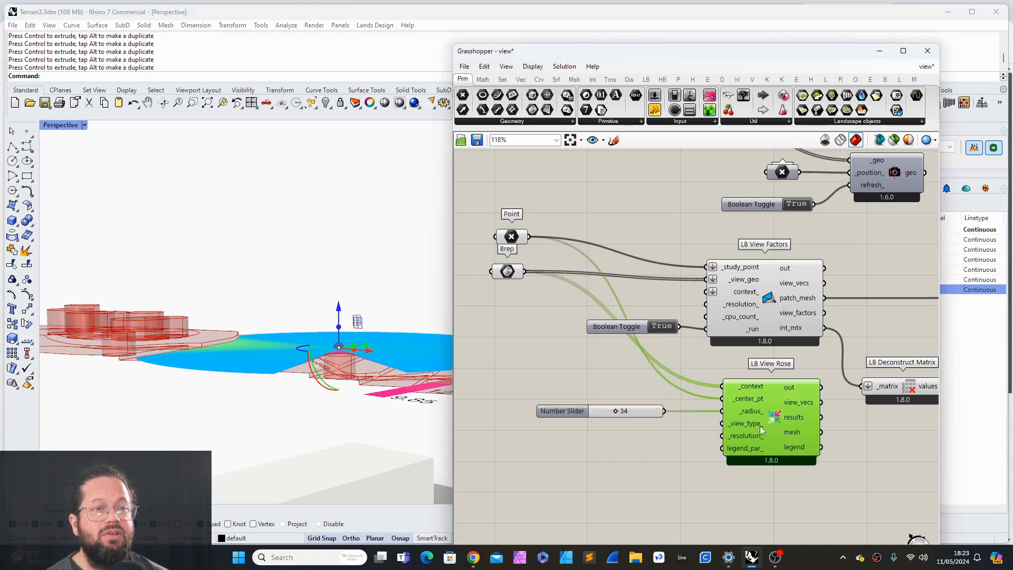
mouse_move(748, 422)
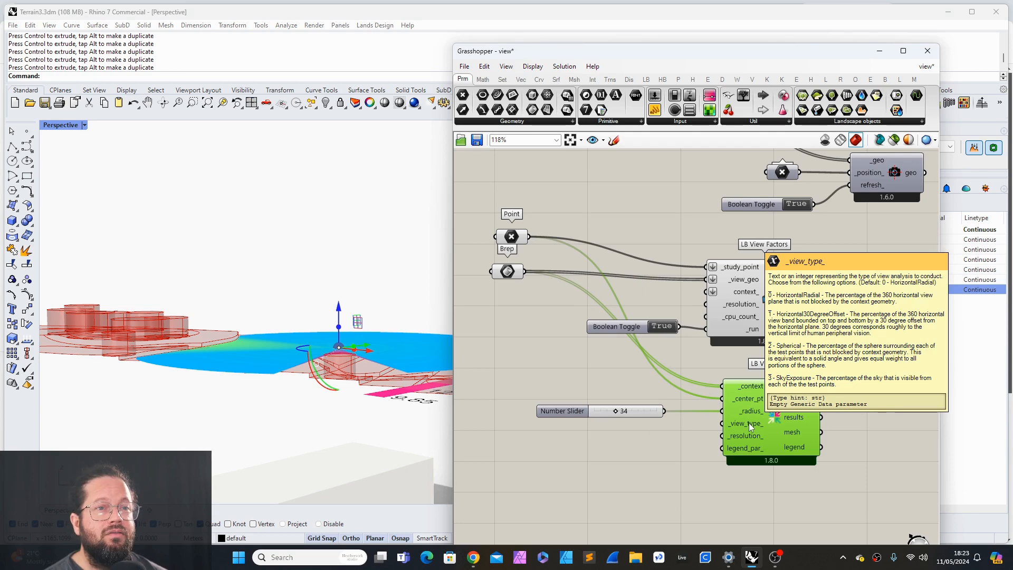
mouse_move(747, 449)
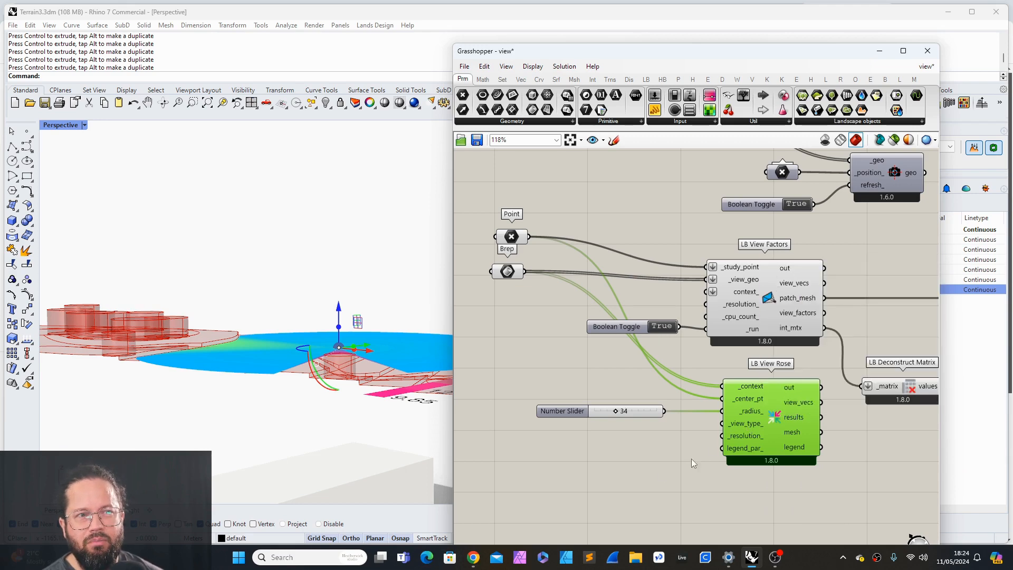
Step: Duplicate the radius slider just below it and limit the copy's numeric domain to a maximum of 3
drag(634, 413, 641, 464)
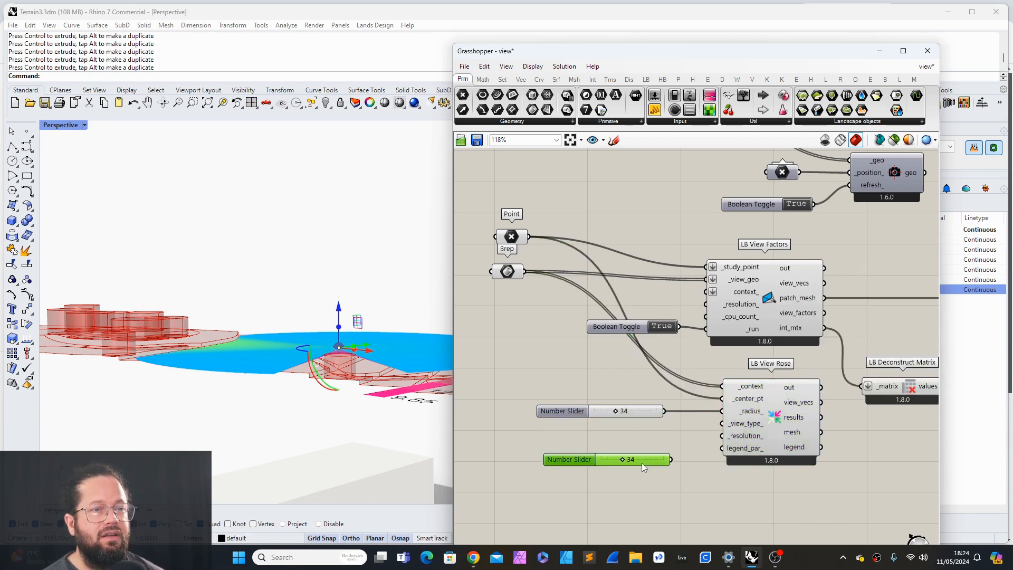
double_click(574, 462)
key(Escape)
mouse_move(748, 425)
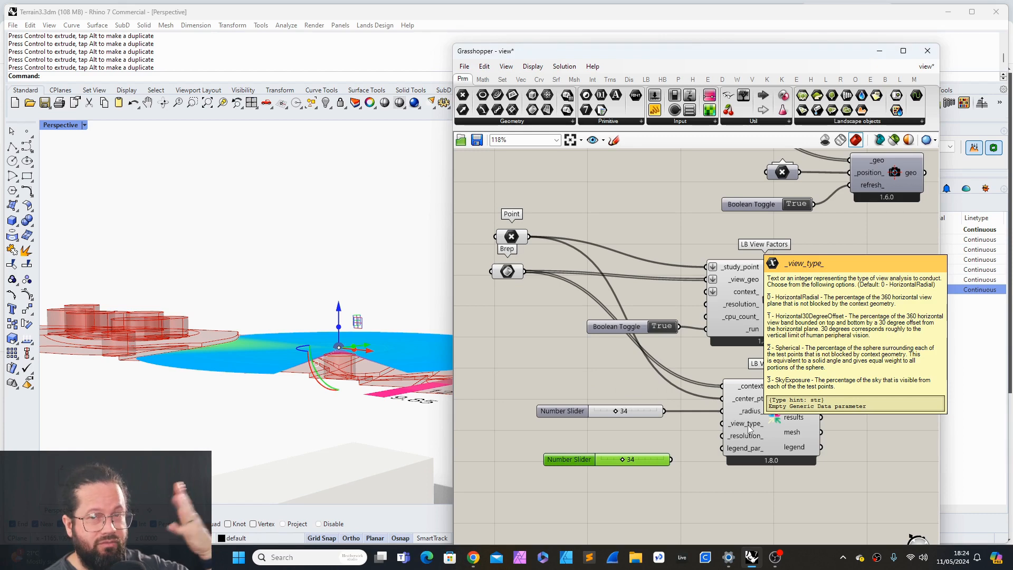
double_click(573, 460)
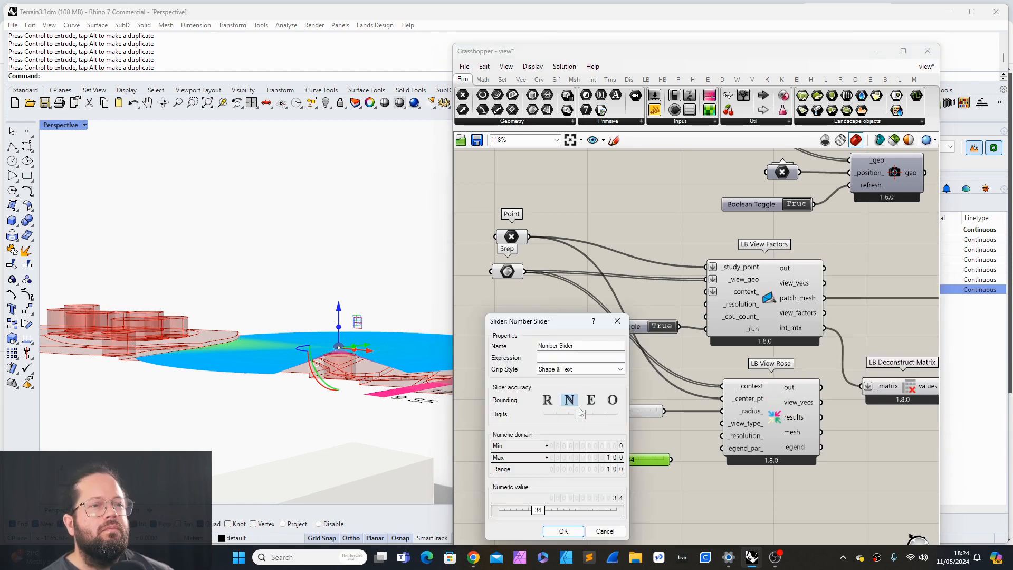
double_click(600, 458)
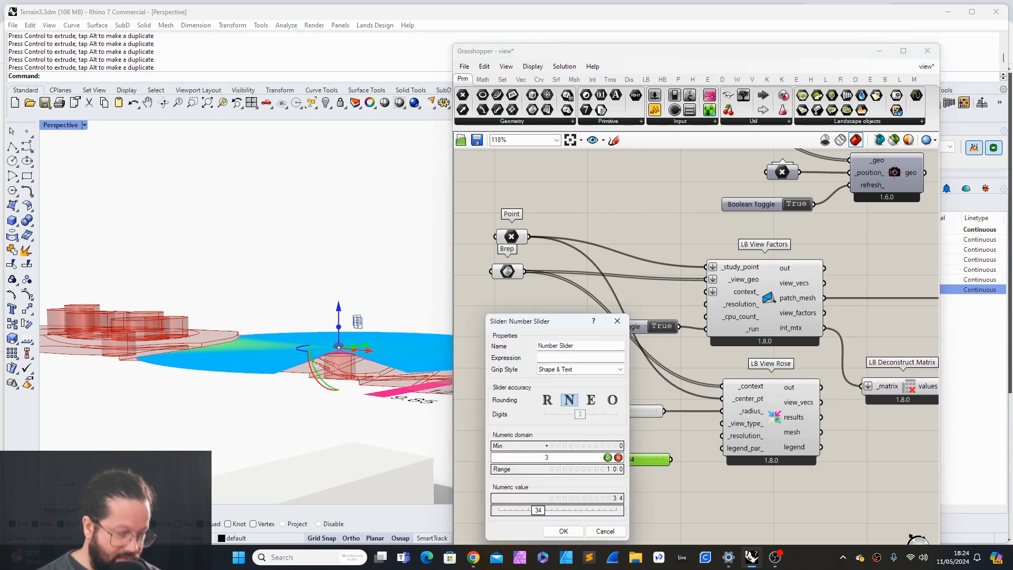
key(Return)
click(564, 531)
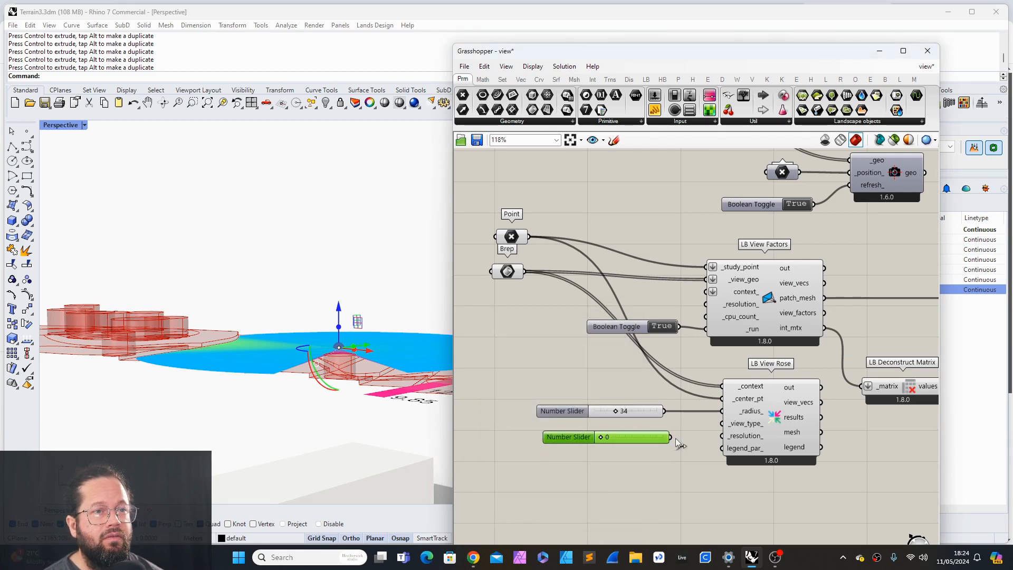
Step: Connect the new slider to the _view_type_ input of LB View Rose and set it to 1
drag(701, 430, 700, 437)
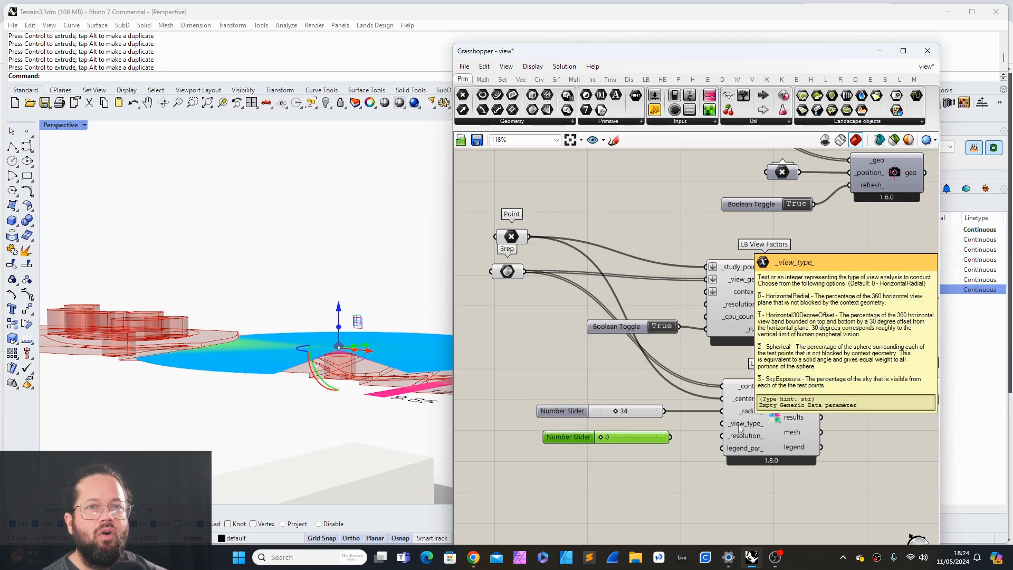
drag(647, 444, 644, 442)
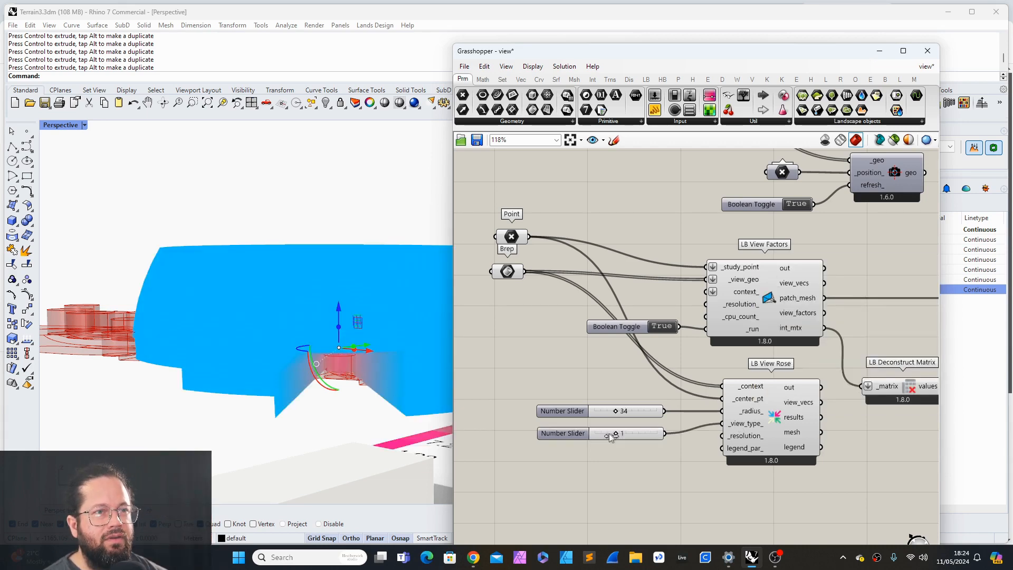
mouse_move(737, 427)
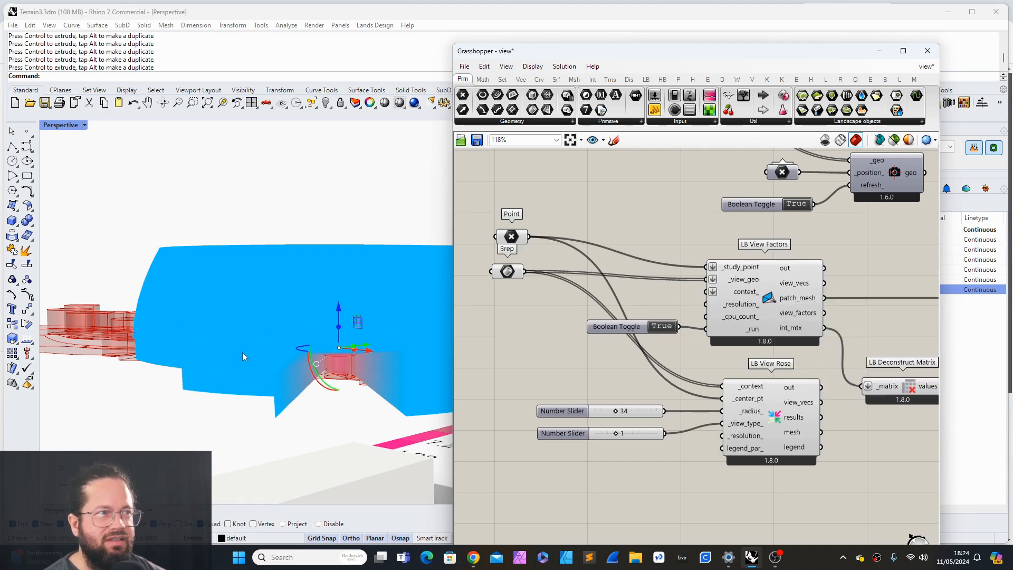
Step: Raise the study point above the terrain, set the rose radius to 39 and switch the viewport to Ghosted display
right_drag(244, 357, 299, 333)
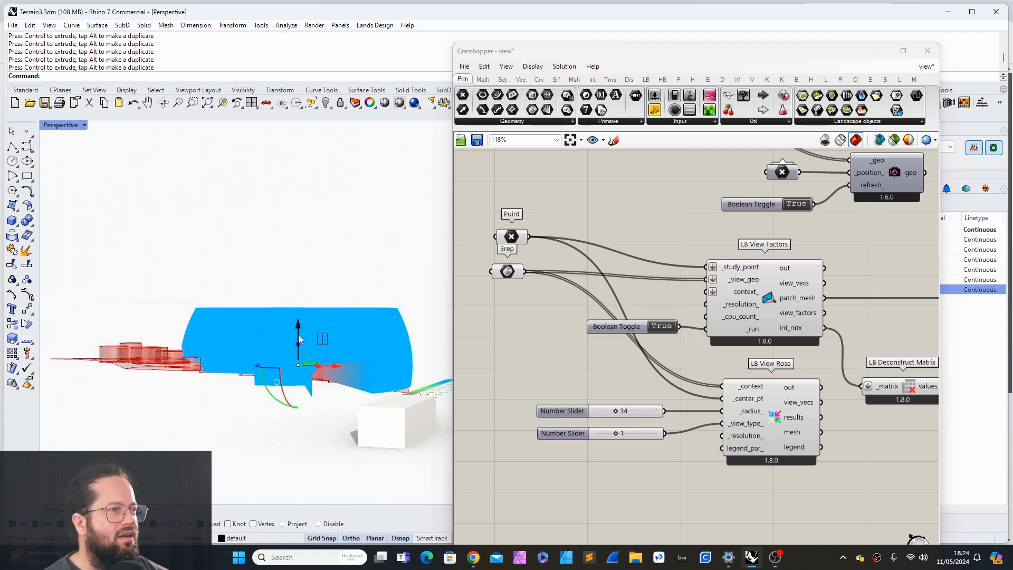
drag(299, 332, 298, 316)
right_drag(299, 331, 306, 380)
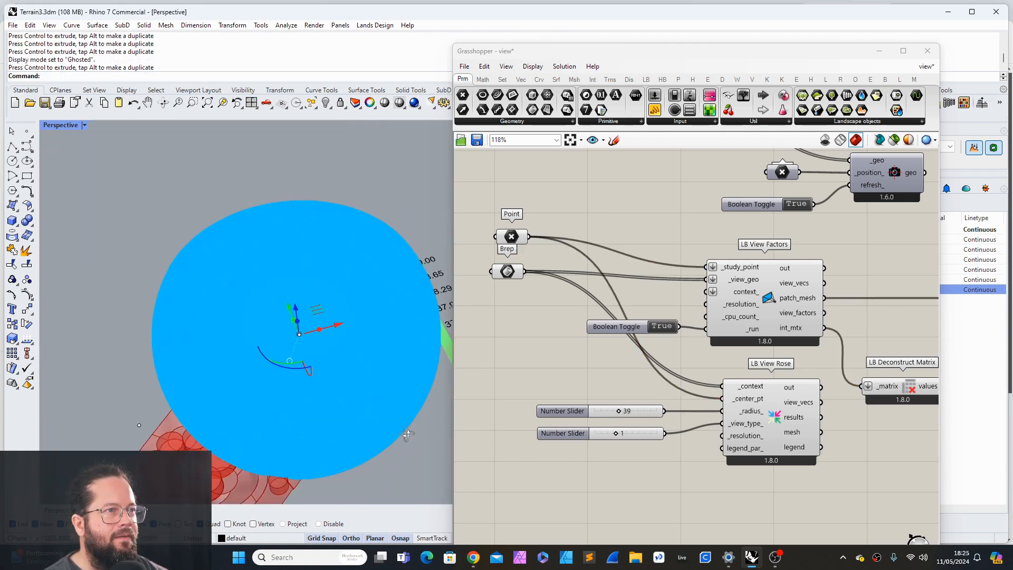
right_drag(338, 459, 297, 353)
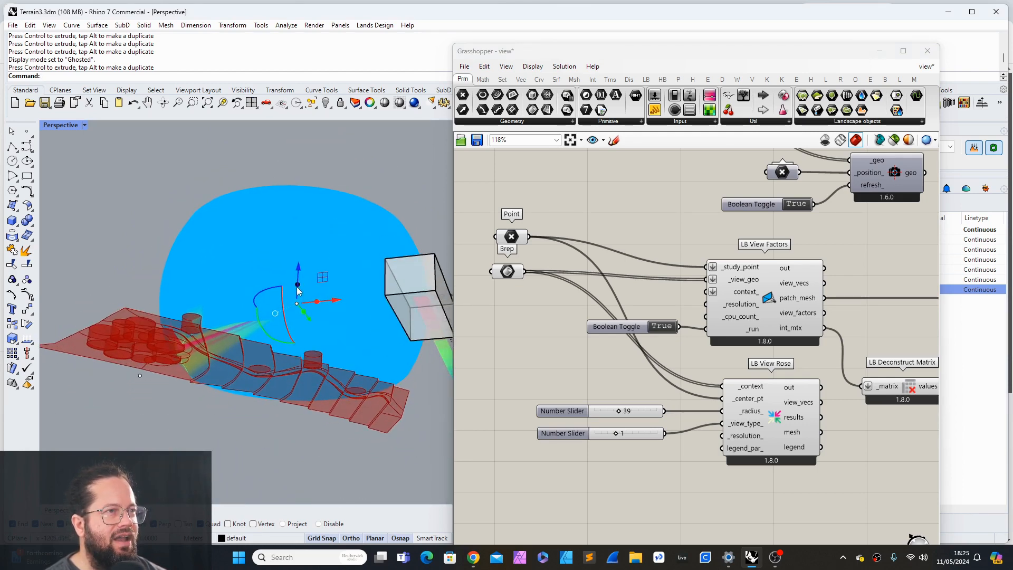
Step: Lower the study point to the terrain surface near the cylinders and inspect the view rose there
drag(297, 290, 295, 365)
right_drag(295, 365, 296, 448)
scroll(267, 338, up, 5)
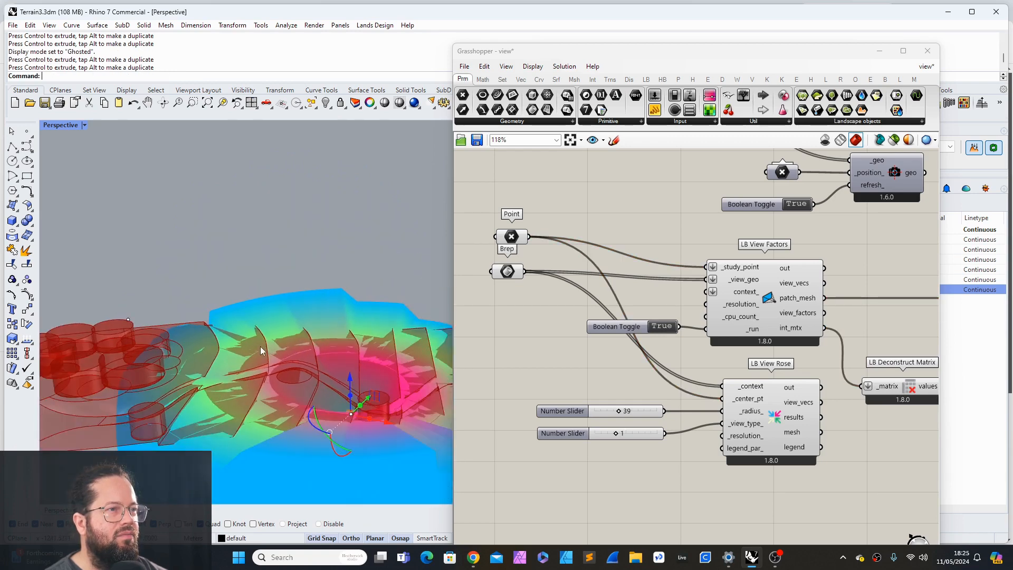
right_drag(261, 346, 363, 387)
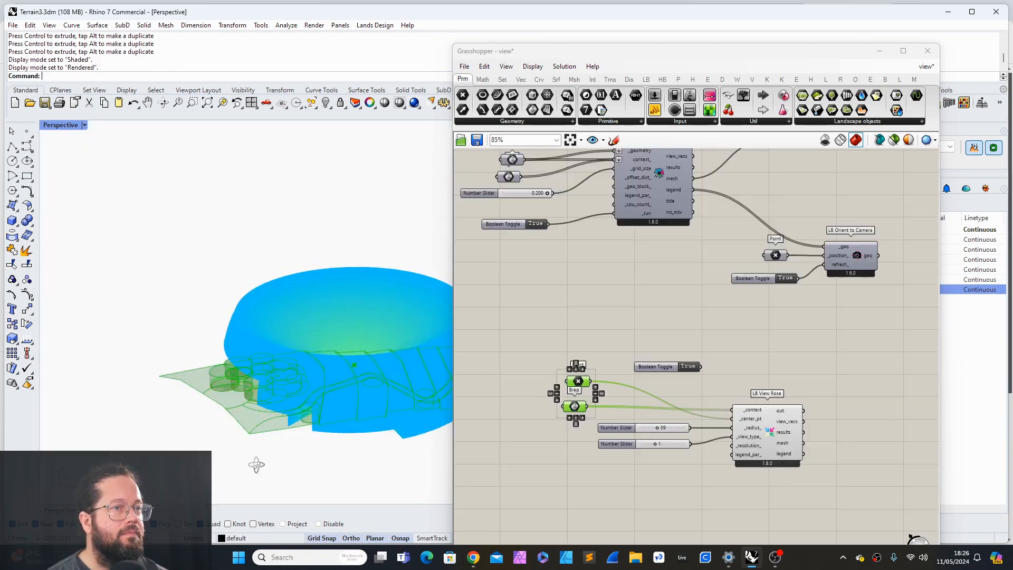
Step: Inspect the banded view rose around the terrain and set the _view_type_ slider to 2
right_drag(256, 465, 337, 427)
scroll(368, 321, up, 6)
scroll(367, 320, down, 6)
click(676, 468)
scroll(676, 469, up, 2)
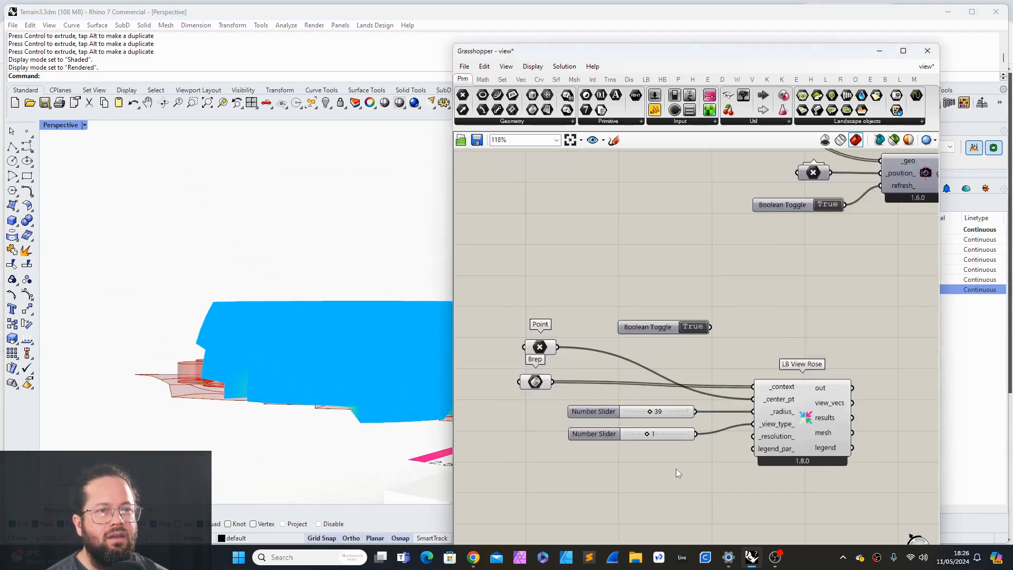
scroll(678, 472, up, 2)
mouse_move(861, 389)
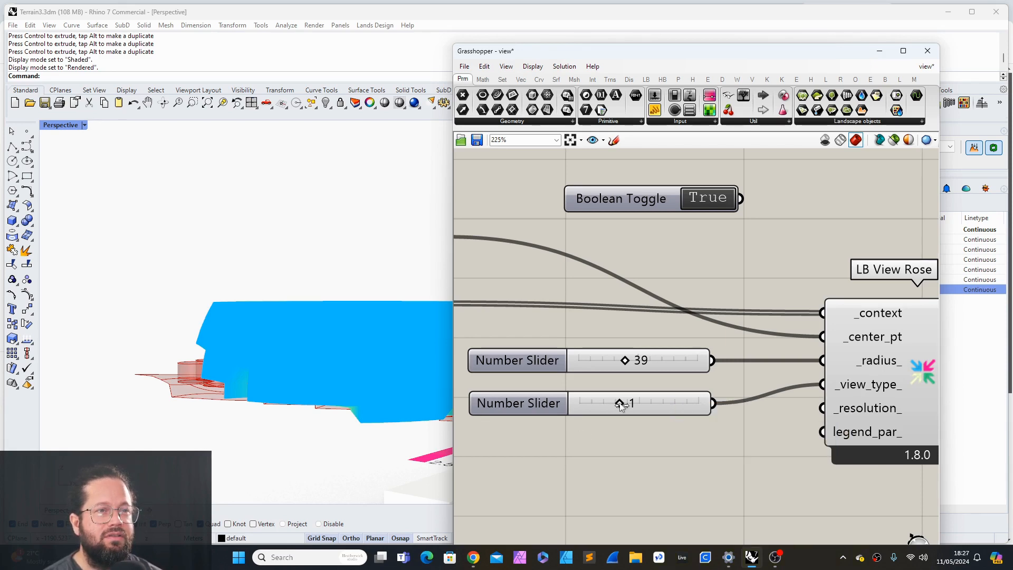
drag(626, 405, 649, 407)
Step: Raise the study point so that the spherical view rose stands above the terrain
right_drag(280, 382, 376, 385)
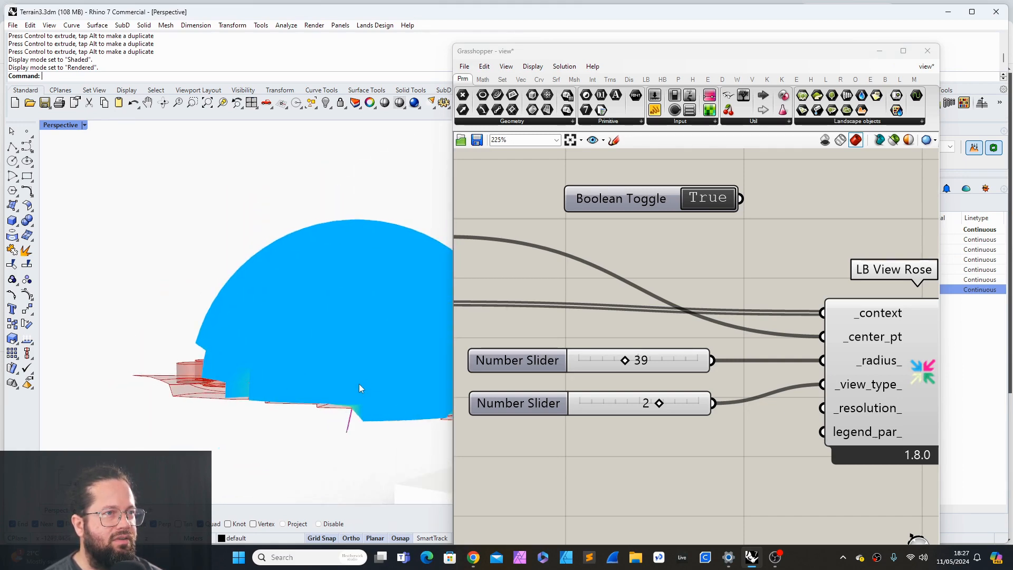
mouse_move(356, 419)
right_down()
mouse_move(370, 395)
mouse_move(336, 387)
mouse_move(346, 416)
right_up()
scroll(378, 394, up, 6)
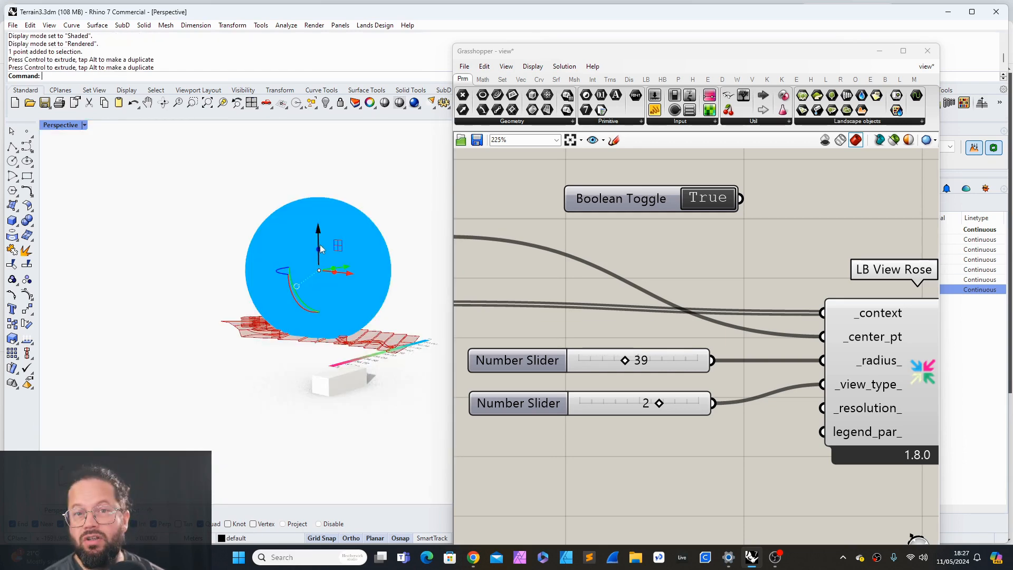
scroll(311, 326, down, 10)
right_drag(306, 368, 299, 407)
scroll(280, 353, up, 7)
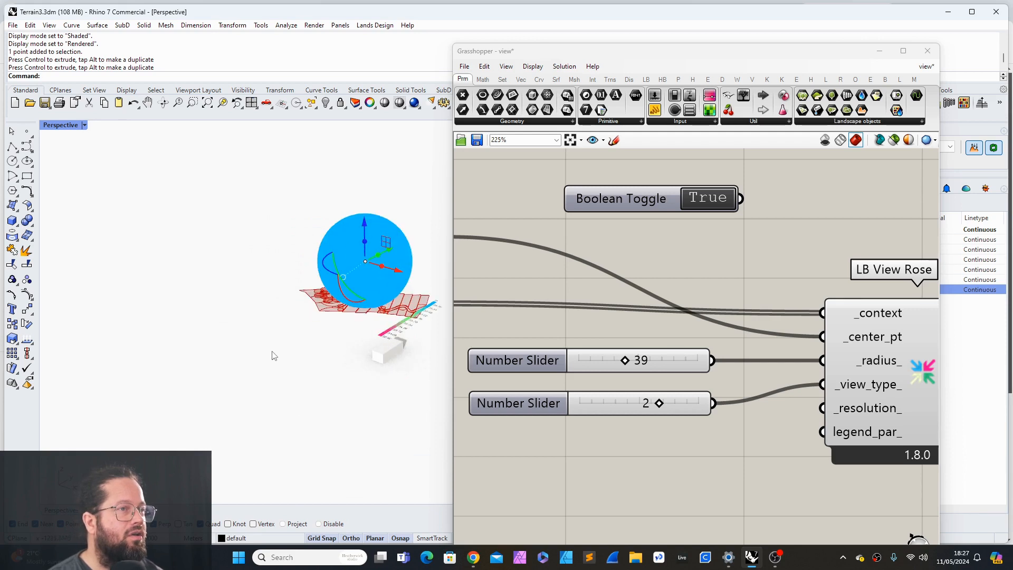
right_drag(274, 355, 317, 343)
scroll(351, 289, up, 3)
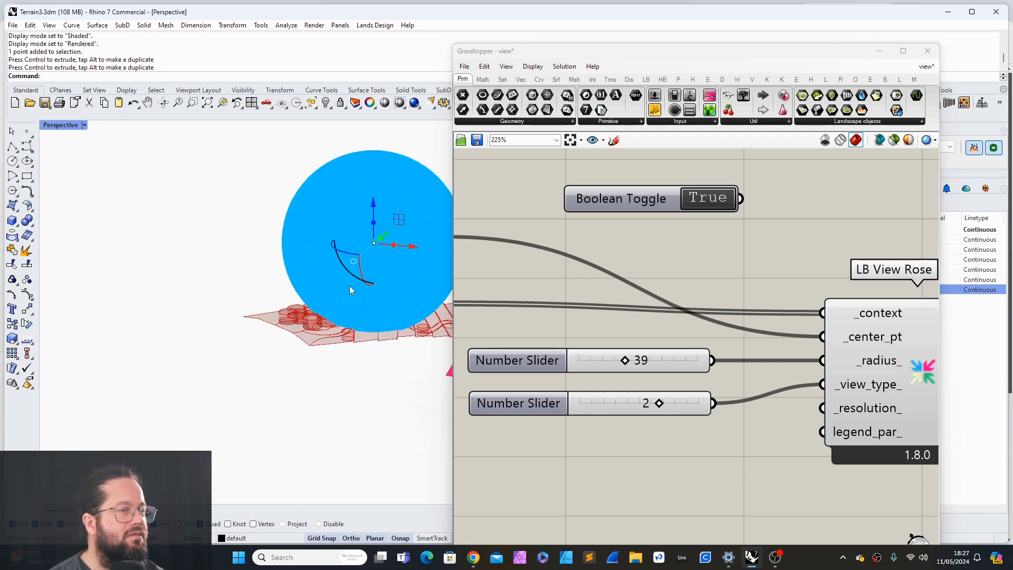
Step: Model three tall box towers around the terrain and the view sphere
click(12, 224)
click(197, 338)
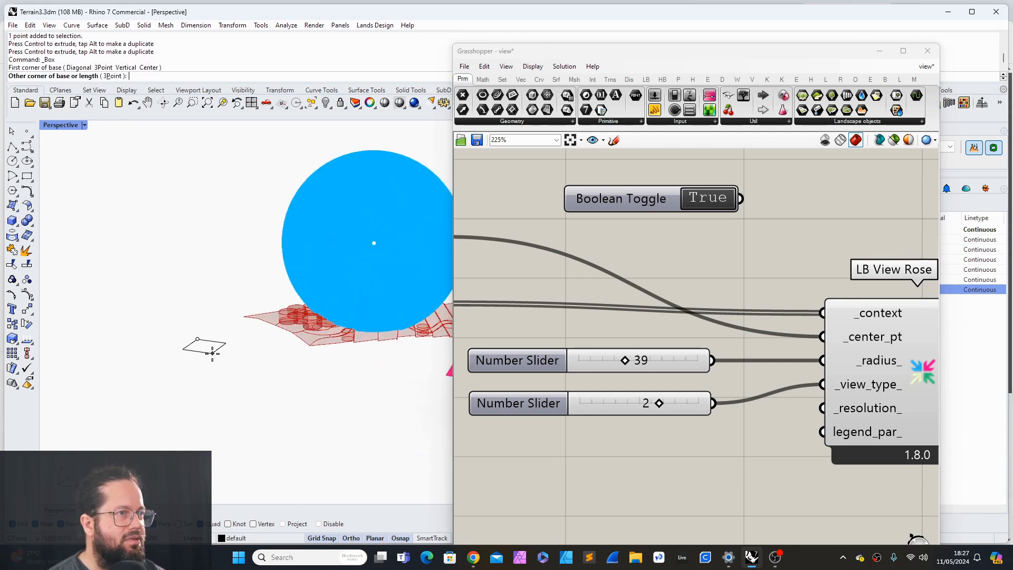
click(212, 352)
click(194, 138)
scroll(218, 297, down, 5)
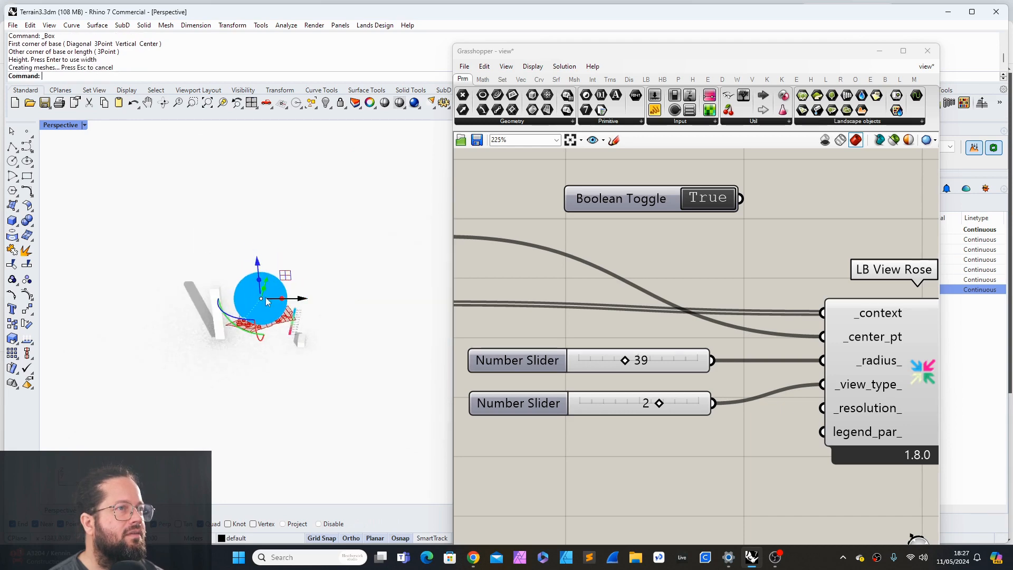
scroll(287, 368, up, 3)
right_click(267, 397)
click(274, 394)
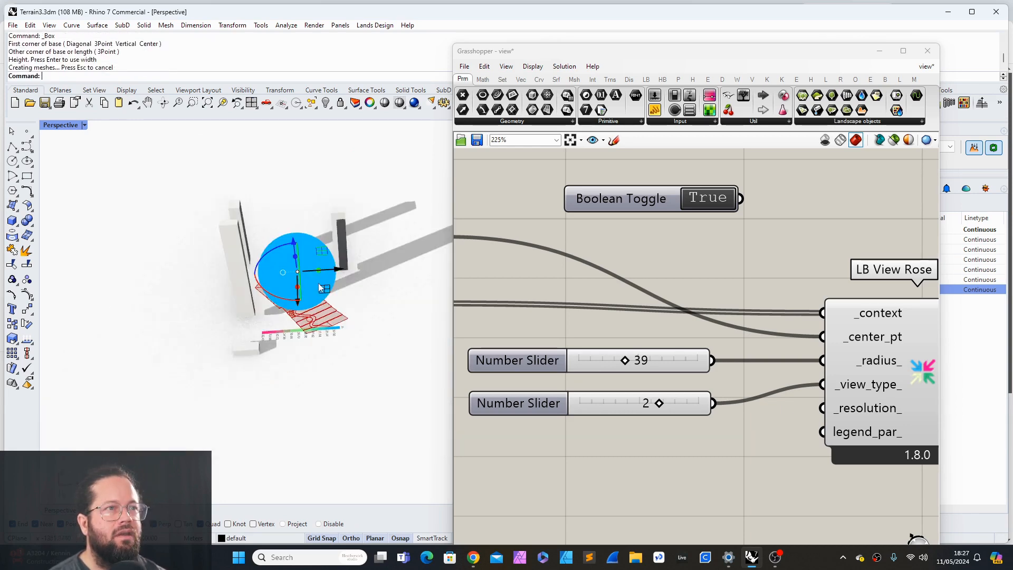
Step: Reference the box towers in a second Brep parameter, connect it to LB View Rose's _context input, and set the radius to 100
scroll(309, 290, down, 4)
scroll(682, 358, down, 5)
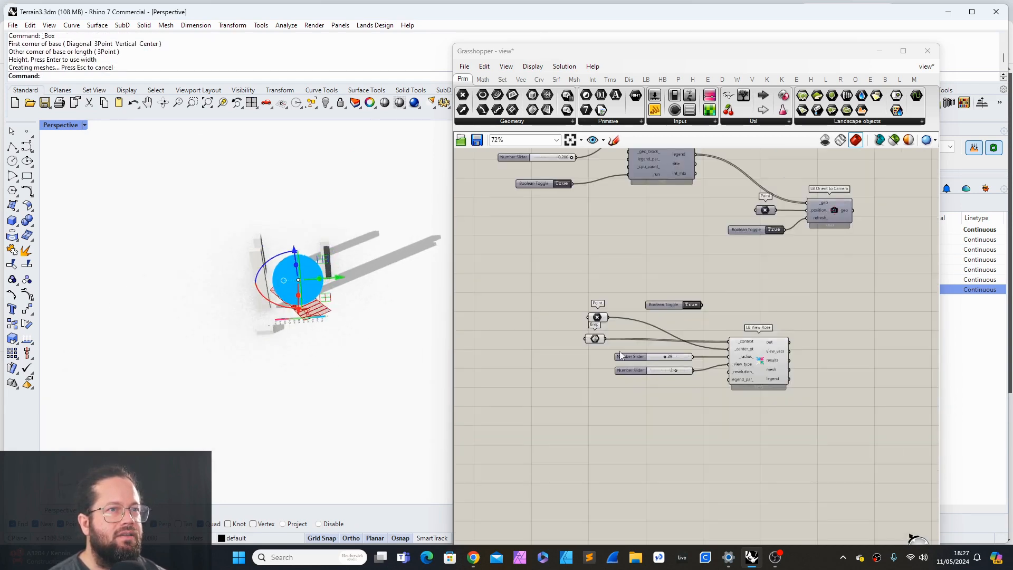
scroll(617, 353, up, 3)
drag(532, 110, 559, 383)
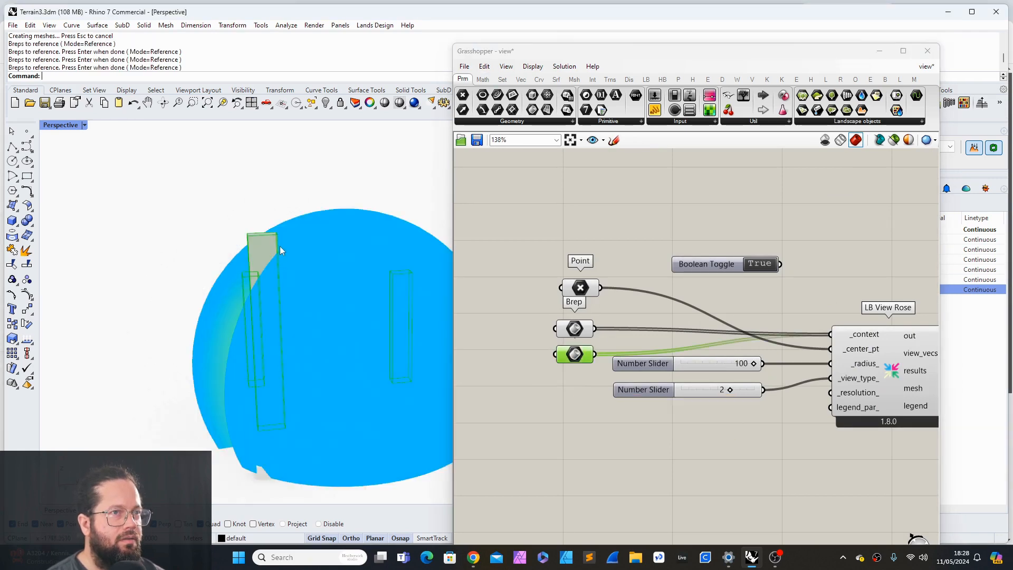
scroll(323, 267, down, 3)
right_drag(324, 267, 325, 168)
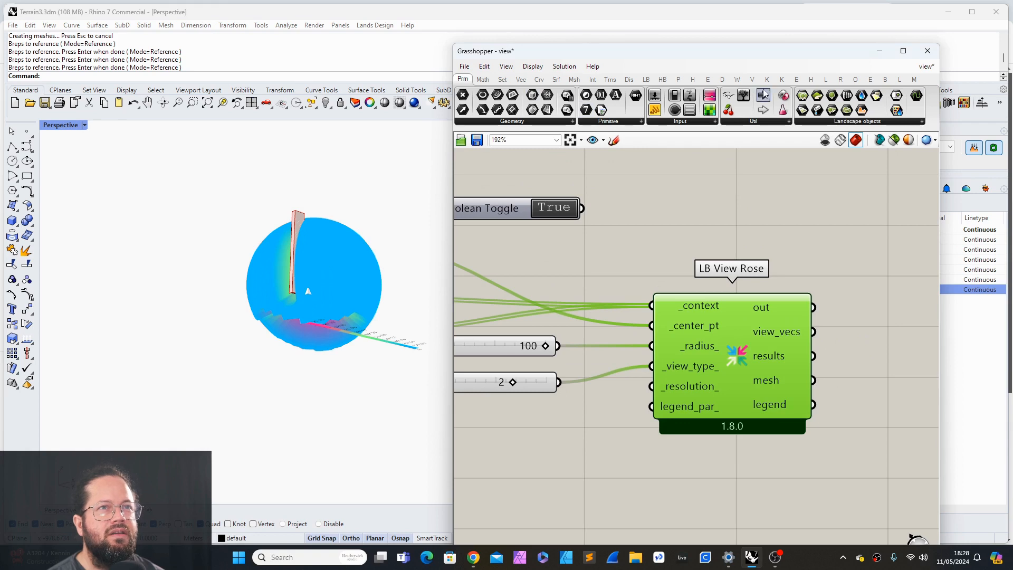
Step: Connect a Mesh parameter to the mesh output of LB View Rose and bake the view sphere
click(531, 122)
drag(547, 95, 813, 379)
right_drag(338, 248, 354, 308)
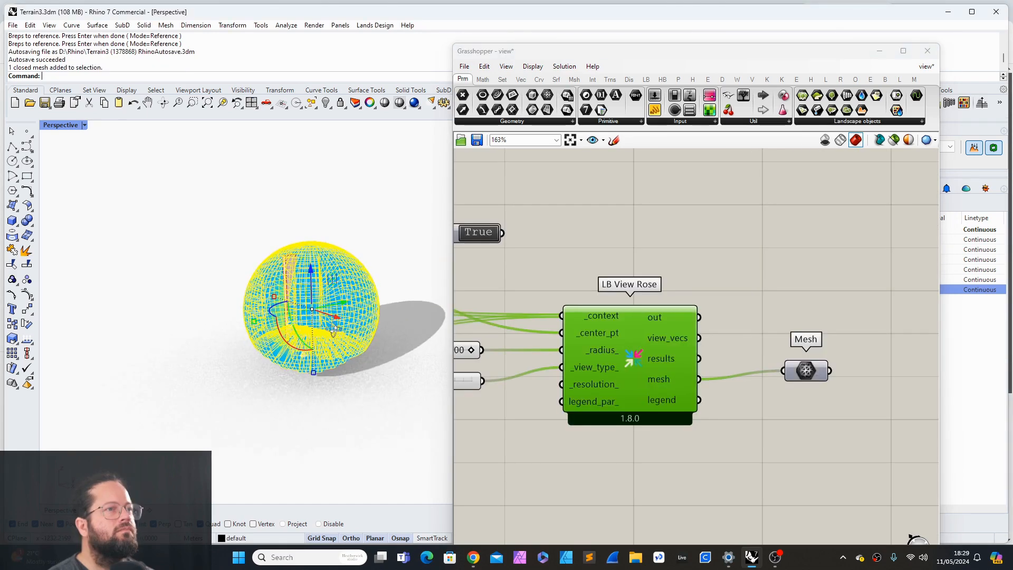
Step: Move the baked view sphere up and away from the towers and examine its coloured obstruction areas from several sides
drag(317, 292, 298, 168)
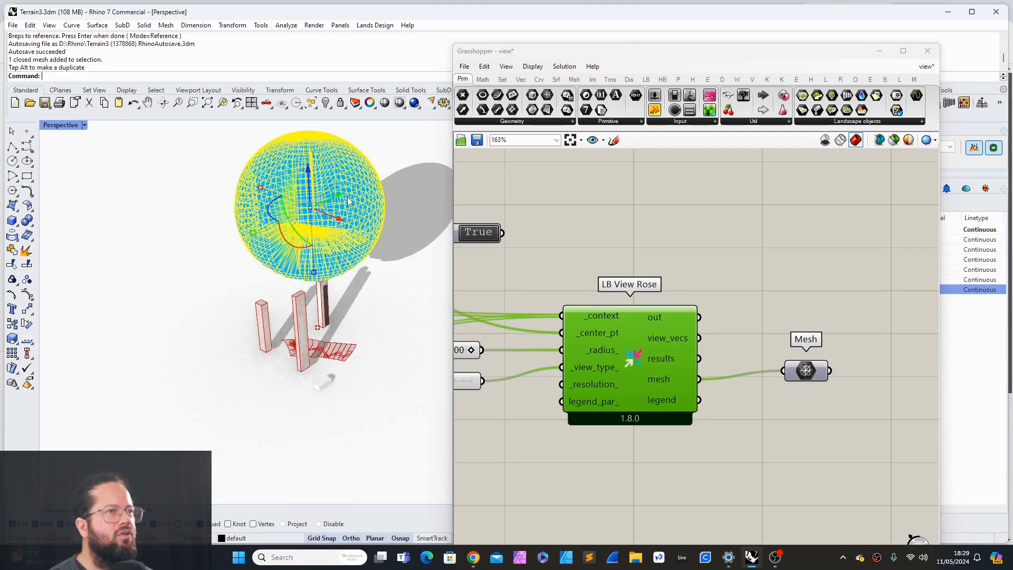
drag(344, 203, 177, 267)
key(Escape)
right_drag(224, 310, 230, 199)
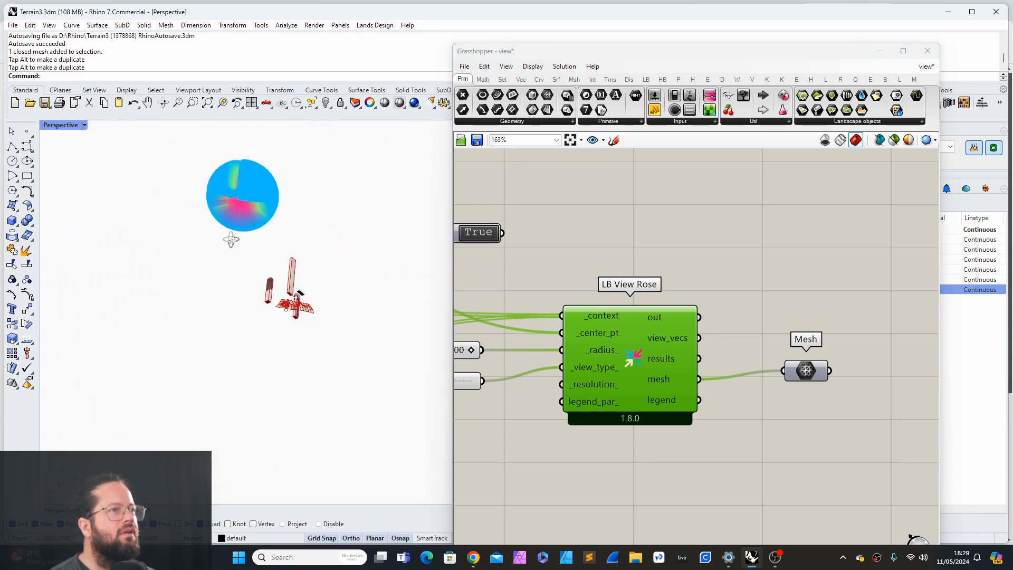
scroll(230, 176, up, 12)
scroll(251, 226, down, 7)
right_drag(255, 240, 290, 340)
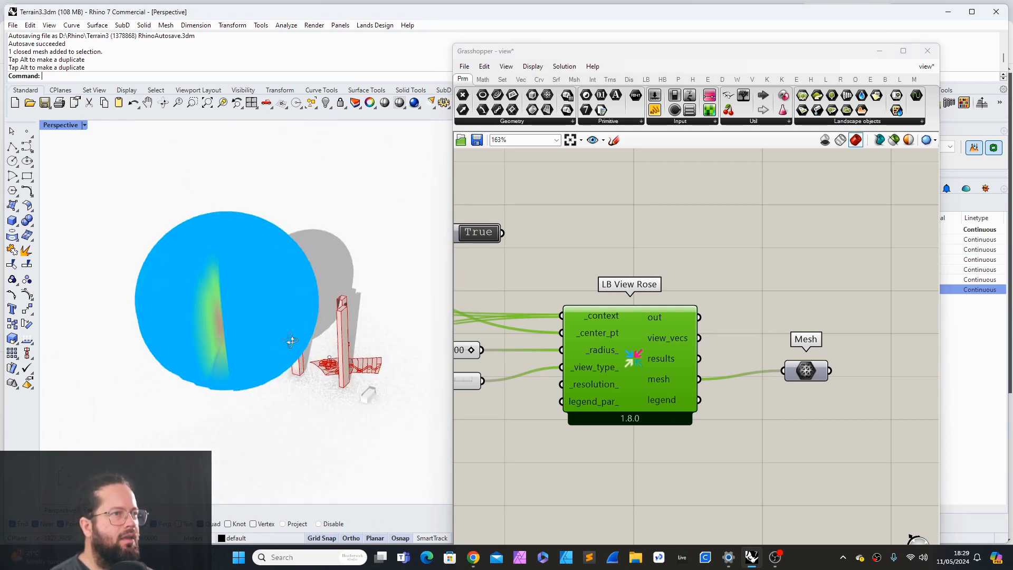
right_drag(298, 381, 210, 317)
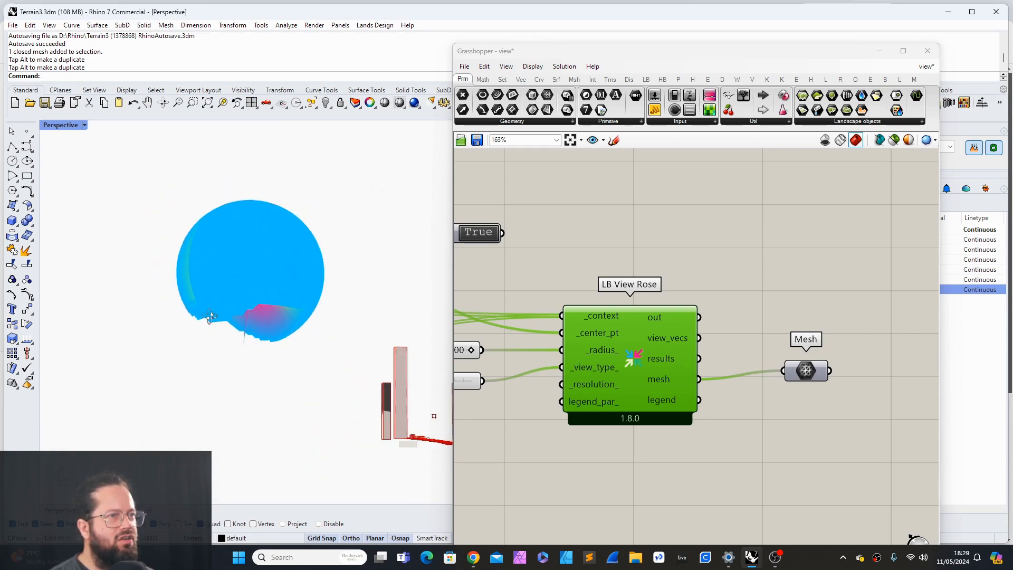
Step: Undo the clipping plane and the moves of the baked view sphere, and delete the baked sphere
key(ctrl+z)
key(ctrl+z)
key(ctrl+z)
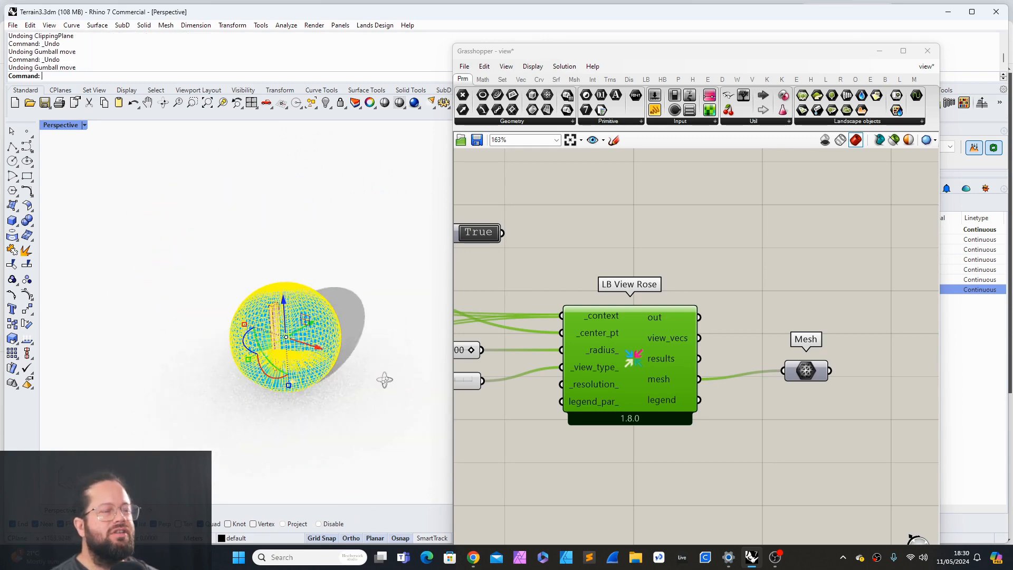
scroll(252, 264, up, 2)
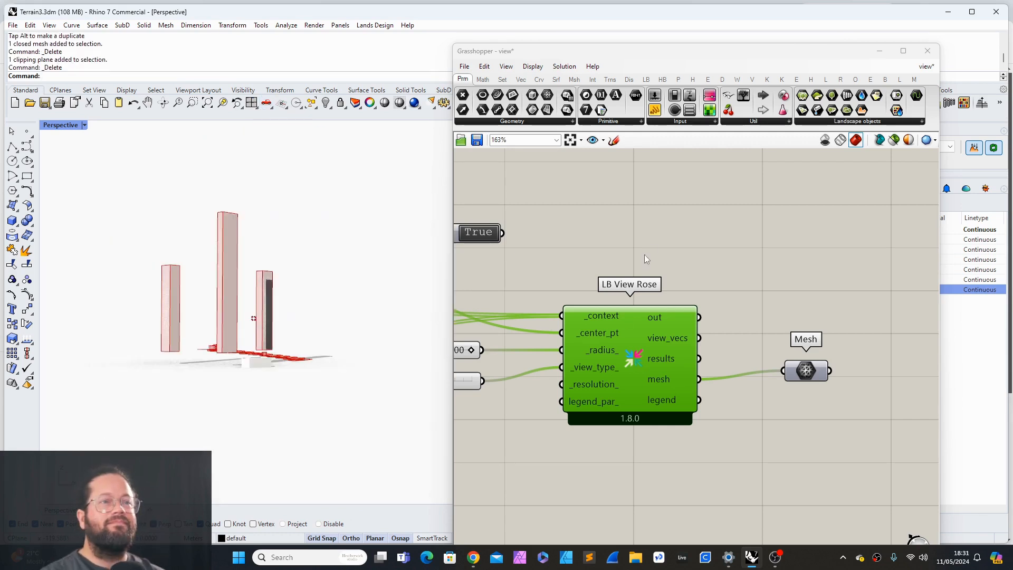
Step: Turn the preview of LB View Rose back on and select the Mesh parameter
right_drag(401, 351, 422, 385)
click(700, 248)
right_click(634, 337)
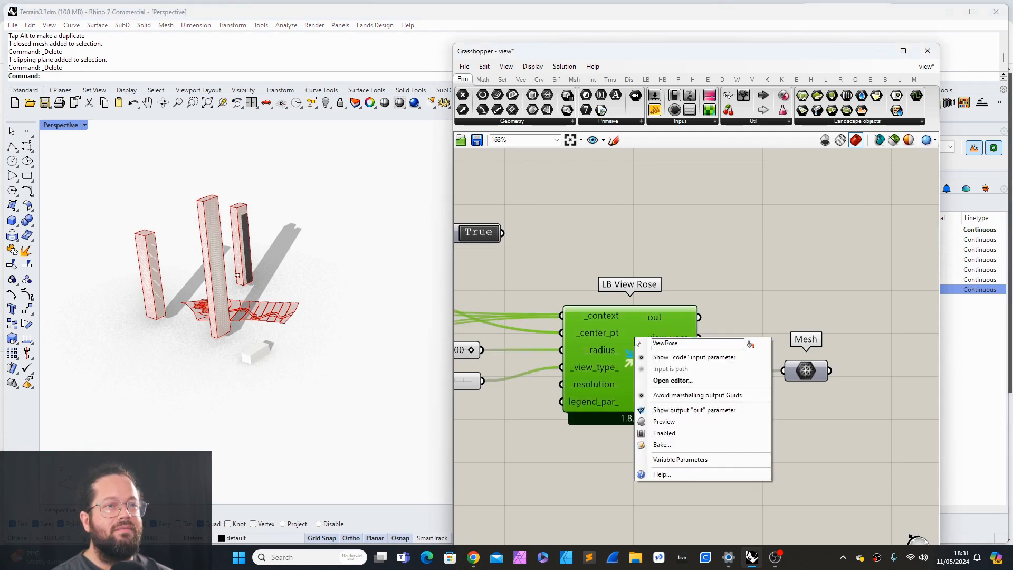
click(669, 425)
click(806, 372)
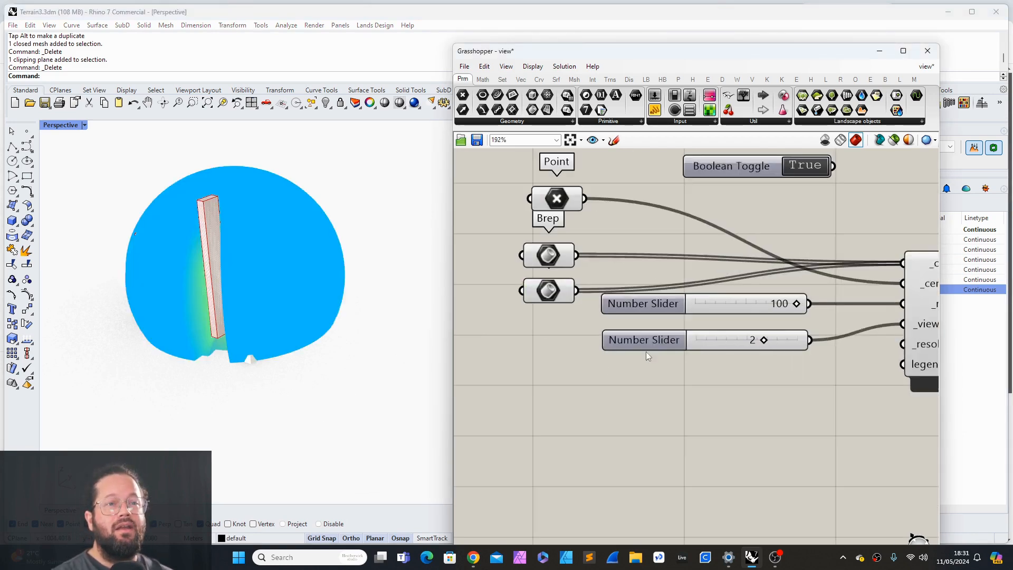
Step: Set the _view_type_ slider to 3 for the sky exposure analysis
scroll(645, 352, down, 5)
scroll(815, 341, up, 5)
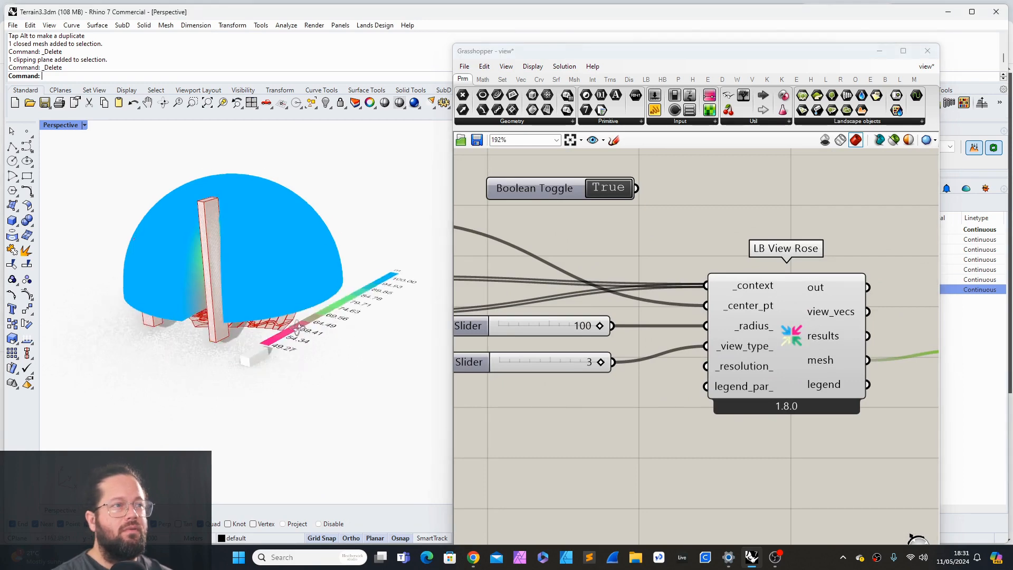
Step: Delete the tall box towers standing around the terrain
right_drag(275, 287, 321, 278)
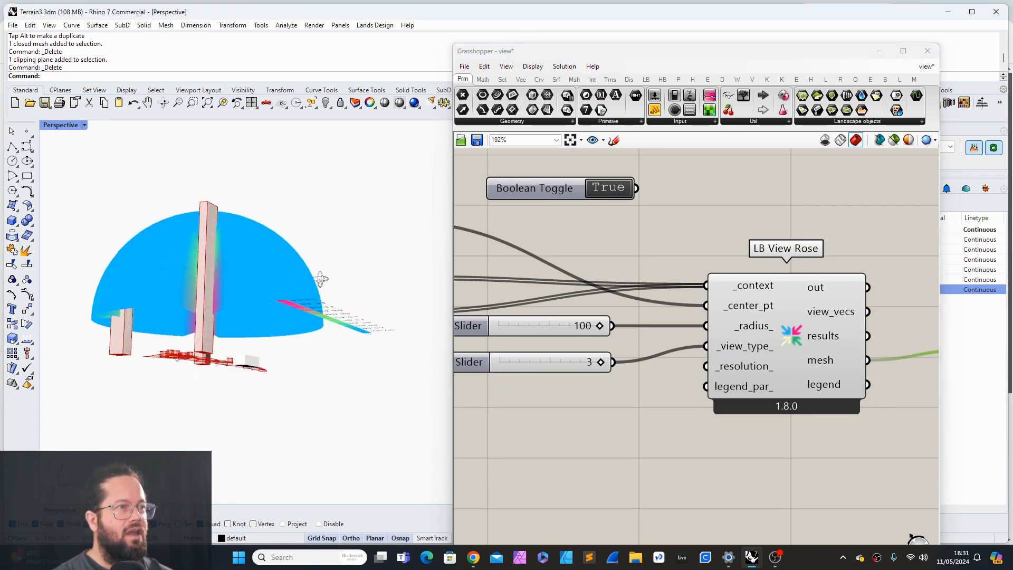
right_drag(265, 318, 260, 323)
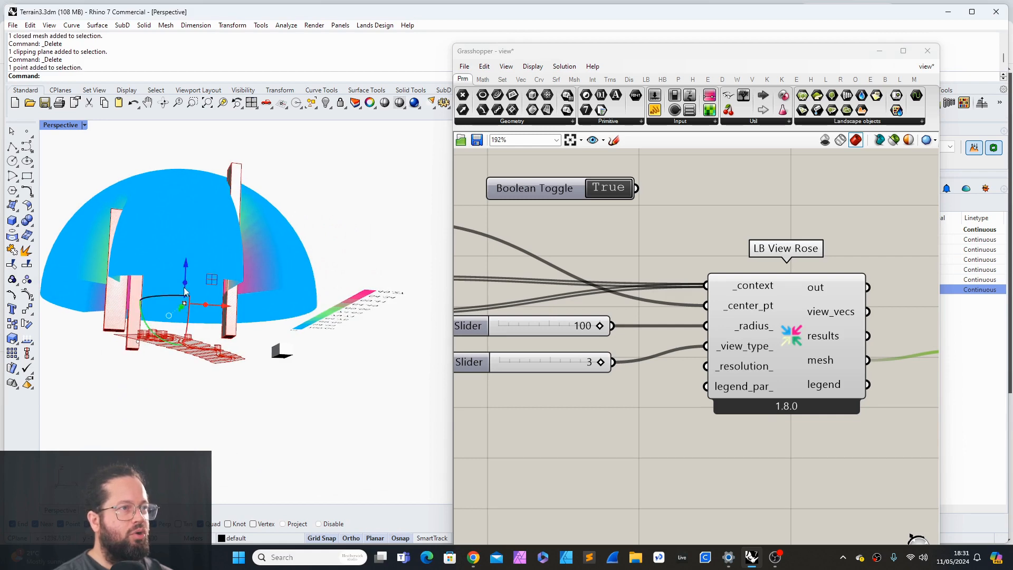
key(Delete)
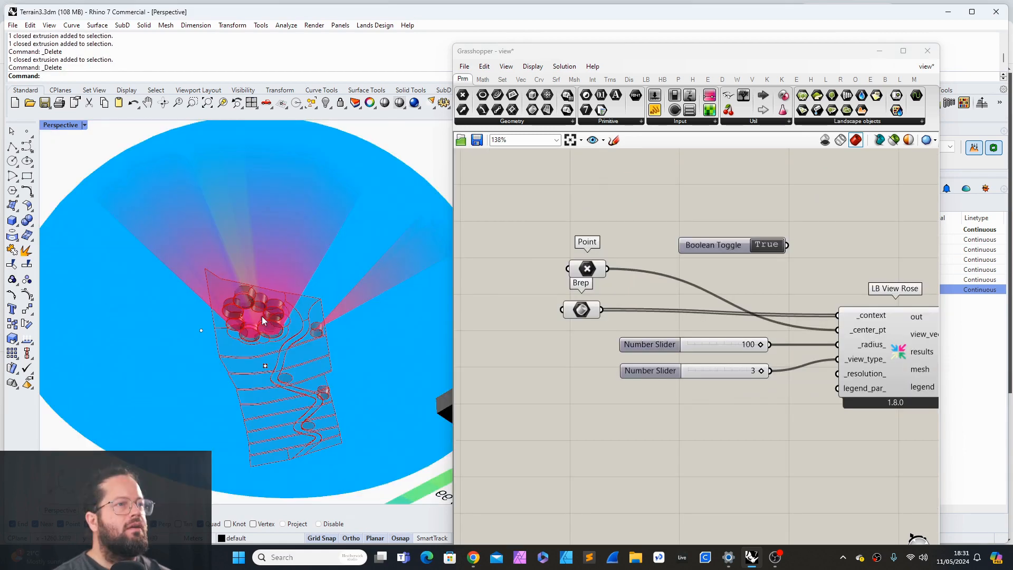
Step: Add a clipping plane through the view dome and flip its direction
right_drag(262, 315, 306, 445)
scroll(356, 418, up, 5)
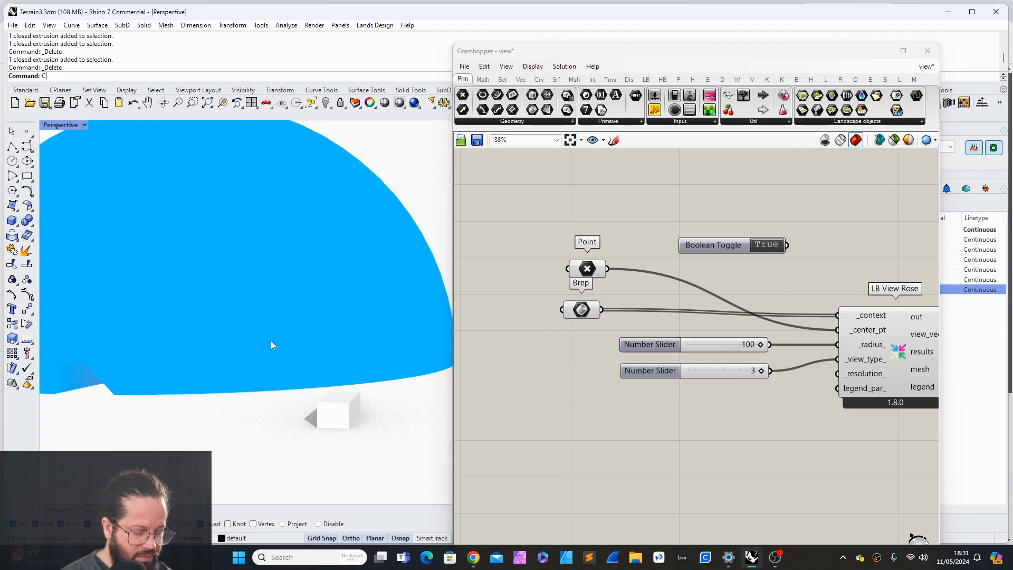
key(Return)
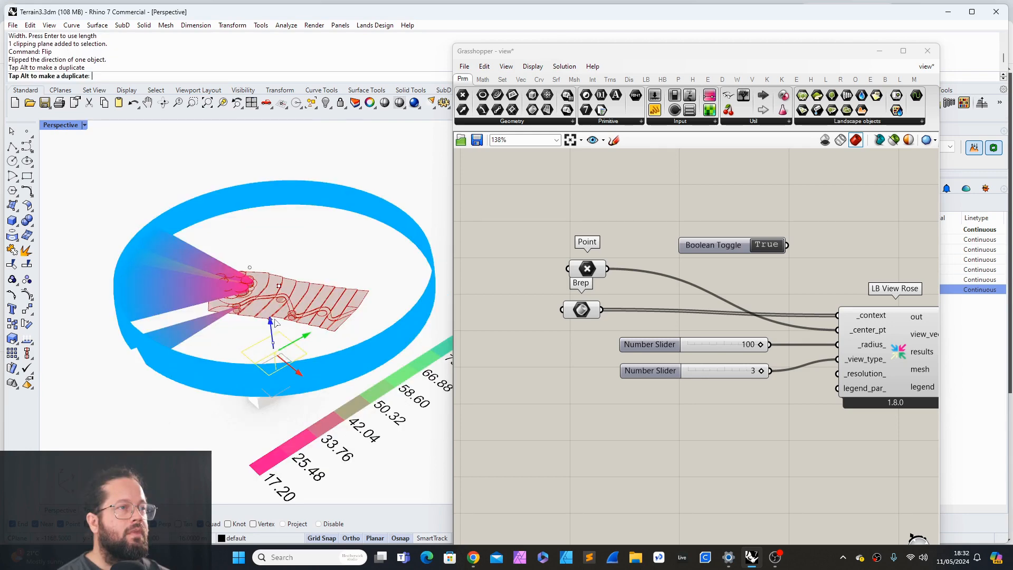
Step: Shift the clipping plane slightly and examine the cut view dome from above and from the side
right_drag(227, 237, 251, 218)
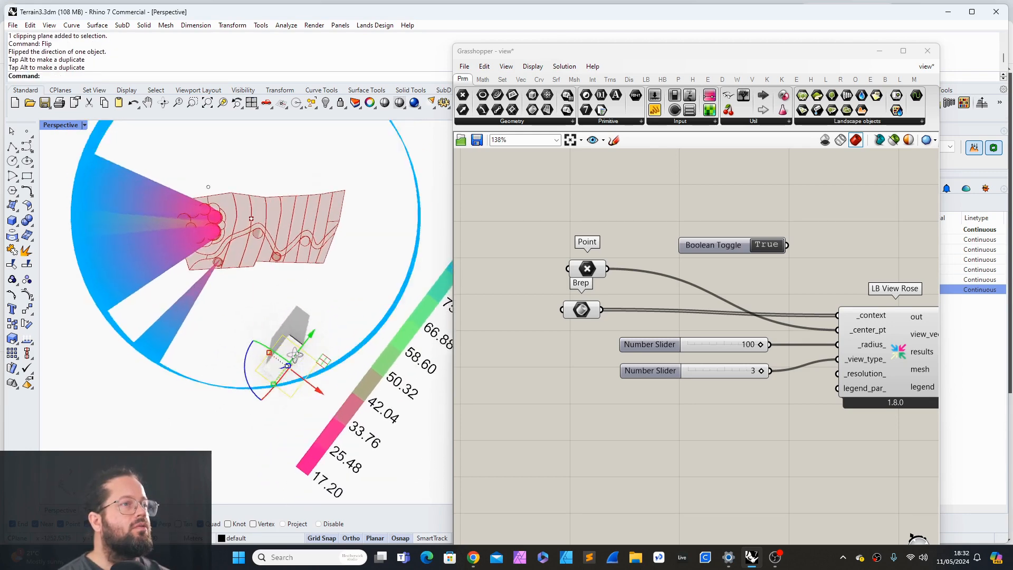
right_drag(295, 355, 248, 322)
scroll(304, 305, up, 4)
scroll(256, 386, down, 4)
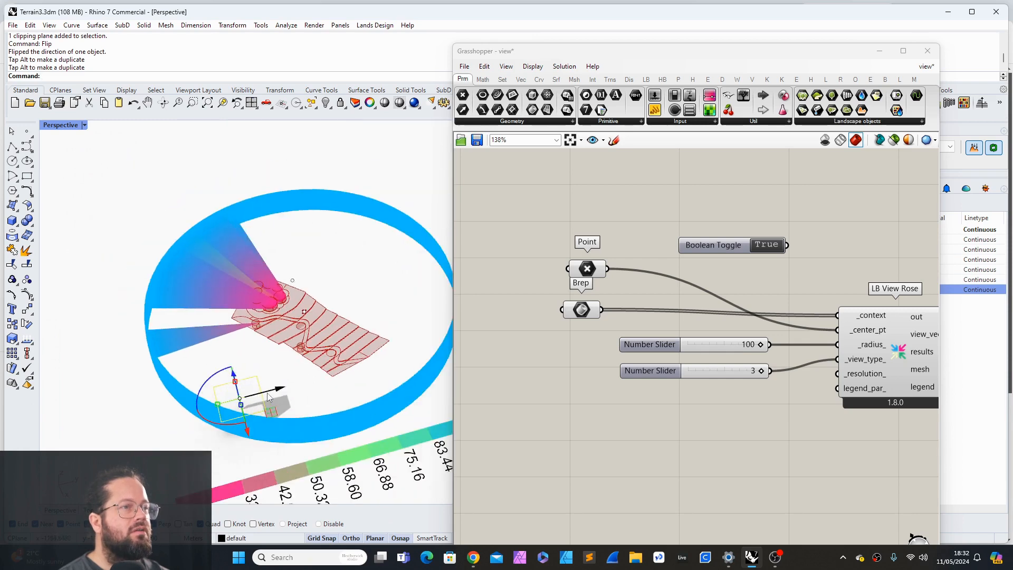
mouse_move(268, 396)
mouse_down()
mouse_move(249, 378)
mouse_move(231, 327)
mouse_move(236, 390)
mouse_move(278, 398)
mouse_up()
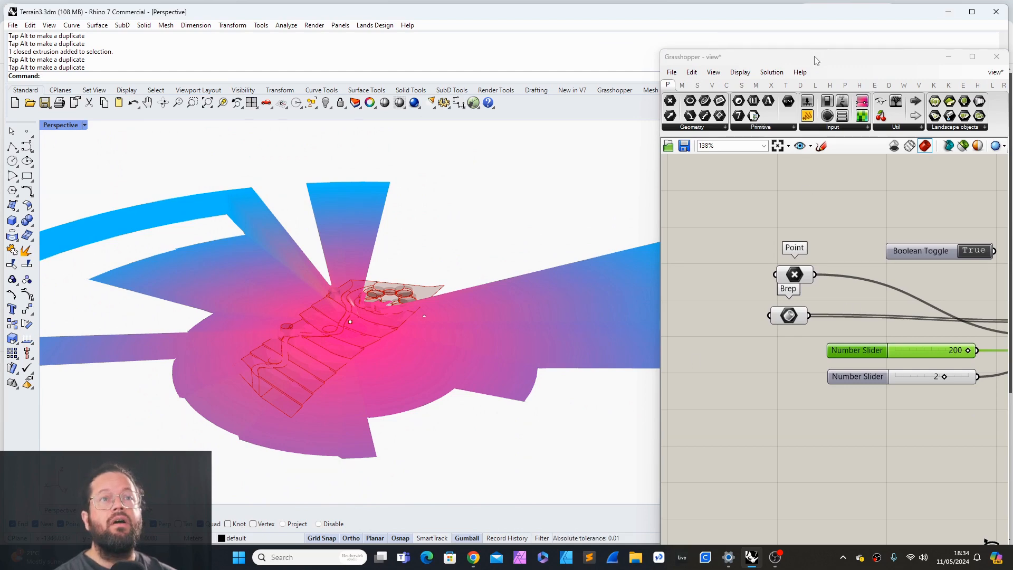
Step: Bring the Grasshopper window closer to the viewport centre and examine the 200-radius view rose around the terrain from above, from the side and close up
drag(816, 60, 660, 67)
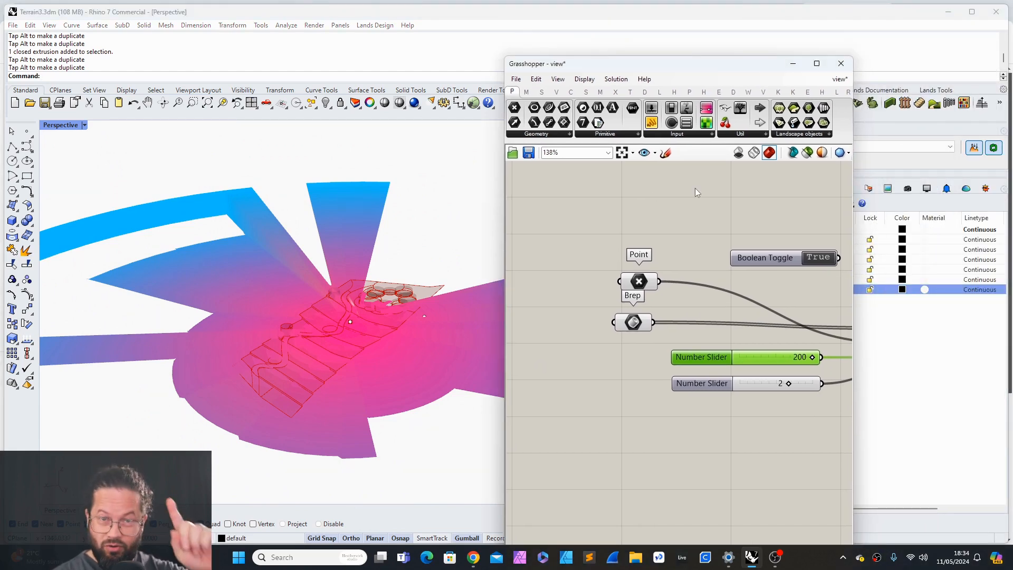
right_drag(445, 306, 419, 431)
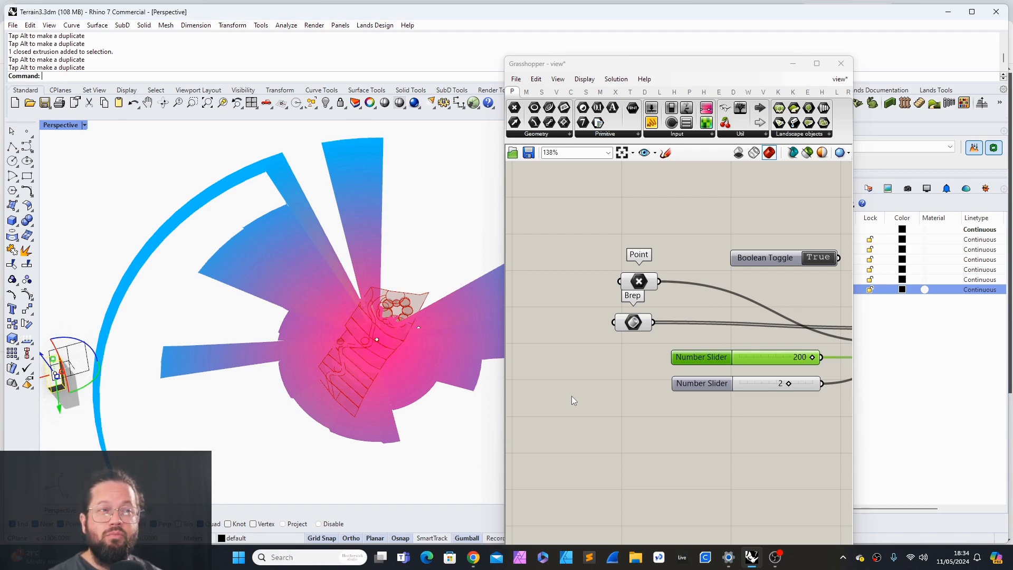
scroll(431, 330, up, 10)
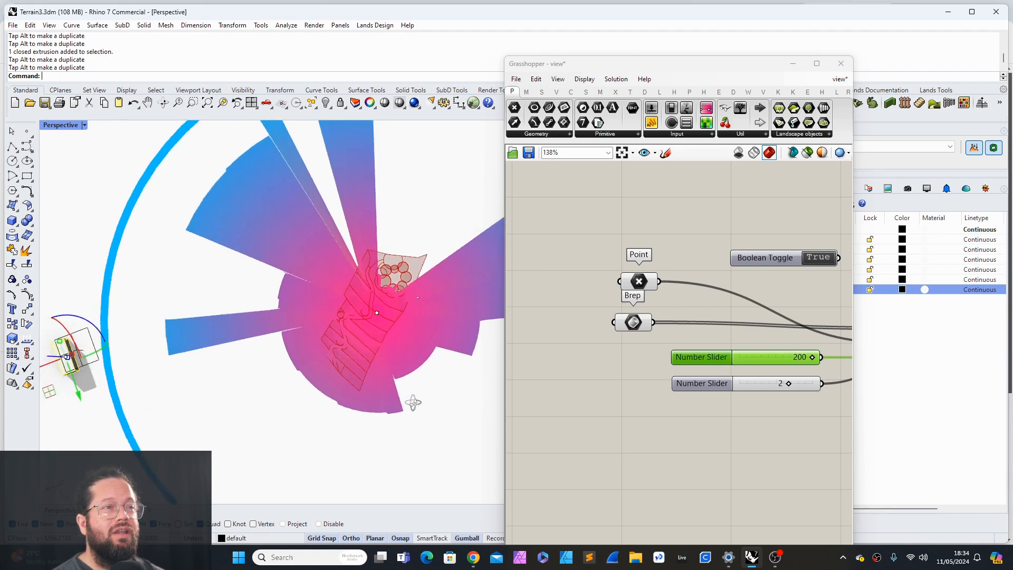
scroll(385, 331, down, 10)
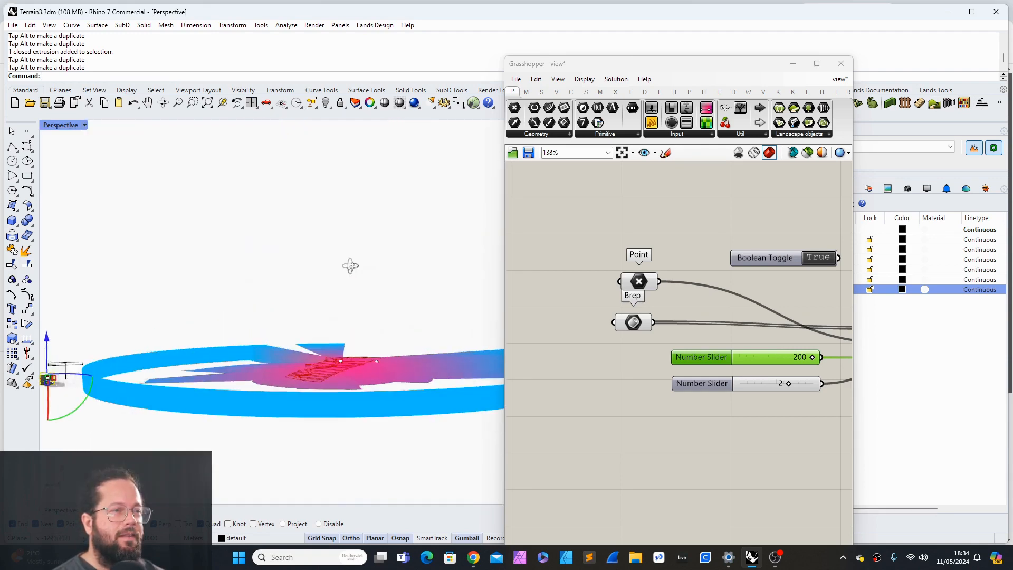
right_drag(350, 264, 383, 225)
scroll(293, 390, up, 5)
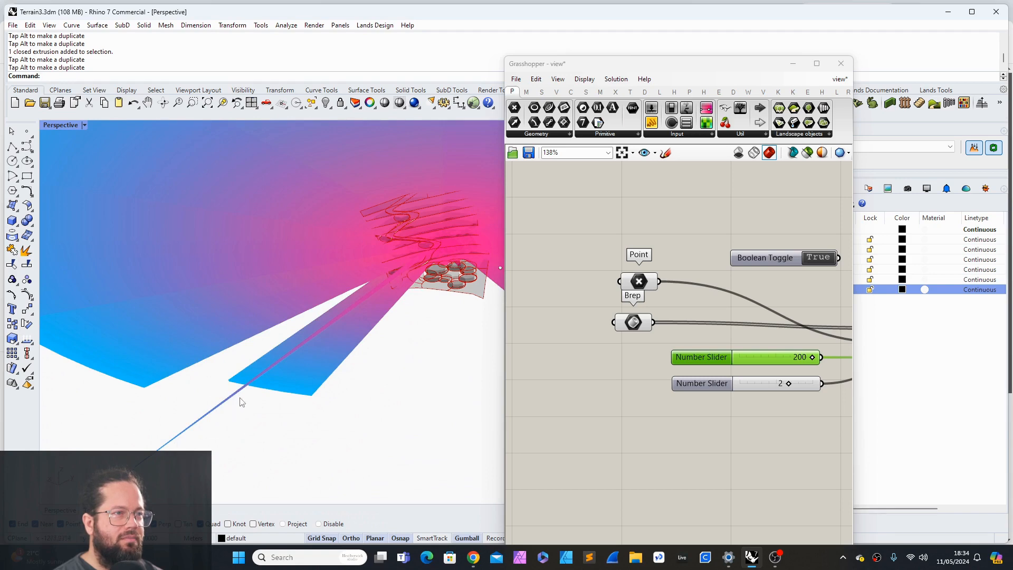
right_drag(241, 402, 403, 312)
scroll(403, 312, up, 5)
scroll(361, 268, down, 3)
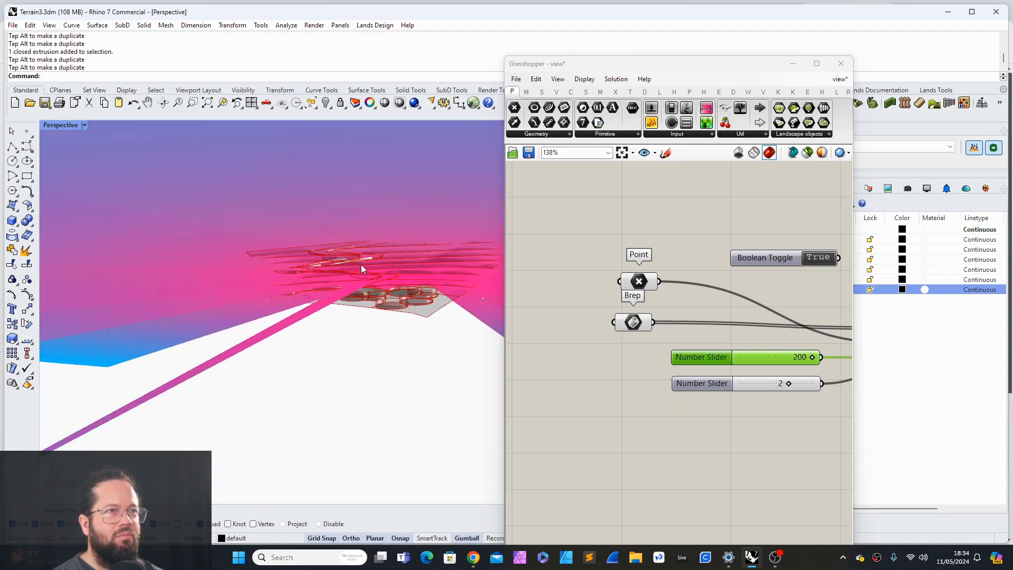
right_drag(361, 264, 278, 443)
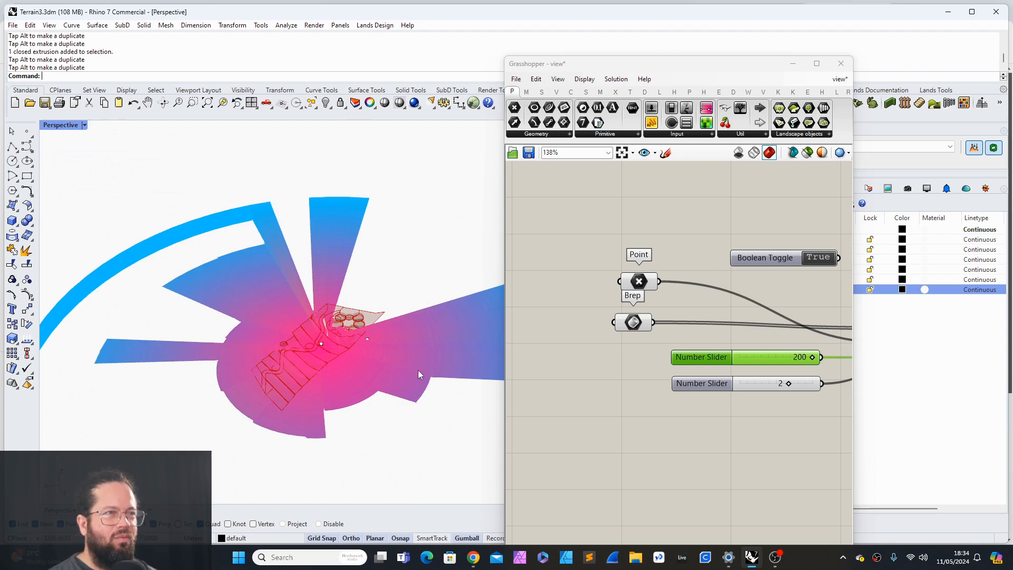
right_drag(417, 370, 156, 342)
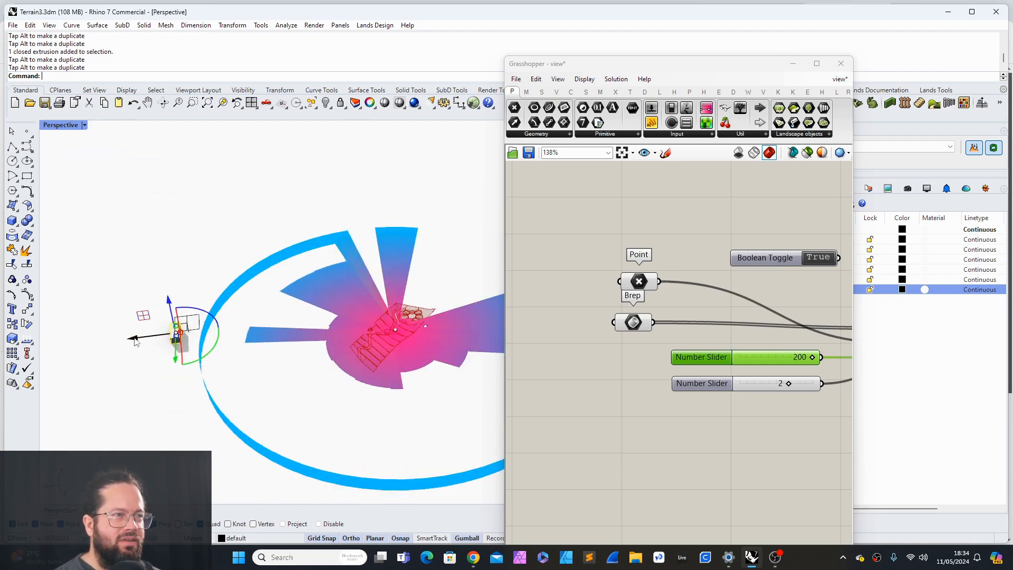
Step: Move the box farther from the view rose and shift the clipping plane to expose more of the dome
drag(134, 342, 110, 343)
click(624, 285)
drag(142, 305, 144, 297)
drag(142, 294, 235, 304)
scroll(206, 317, up, 3)
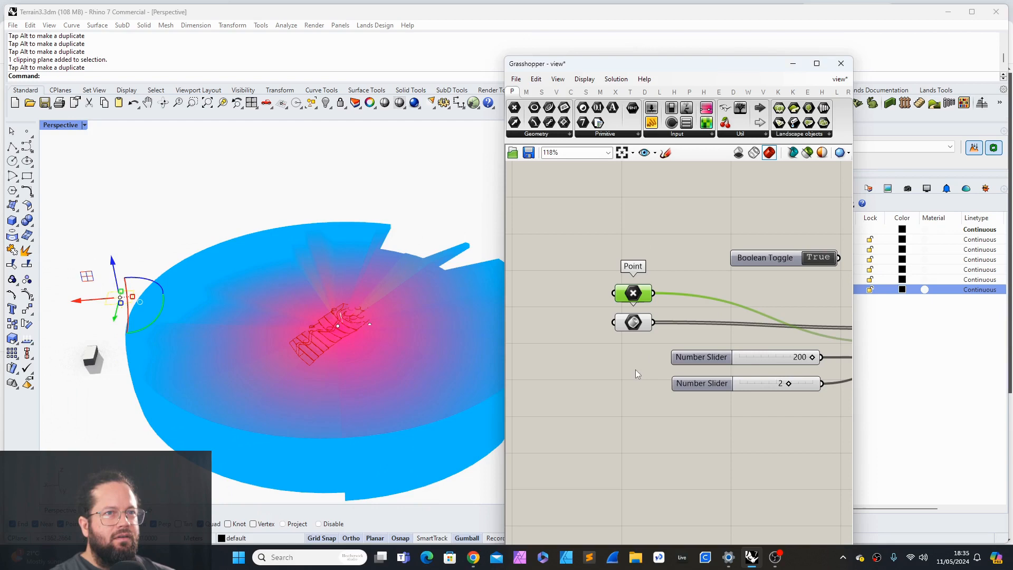
Step: Delete the unconnected Boolean Toggle above the view rose definition and turn off the preview of LB View Rose
scroll(636, 374, down, 5)
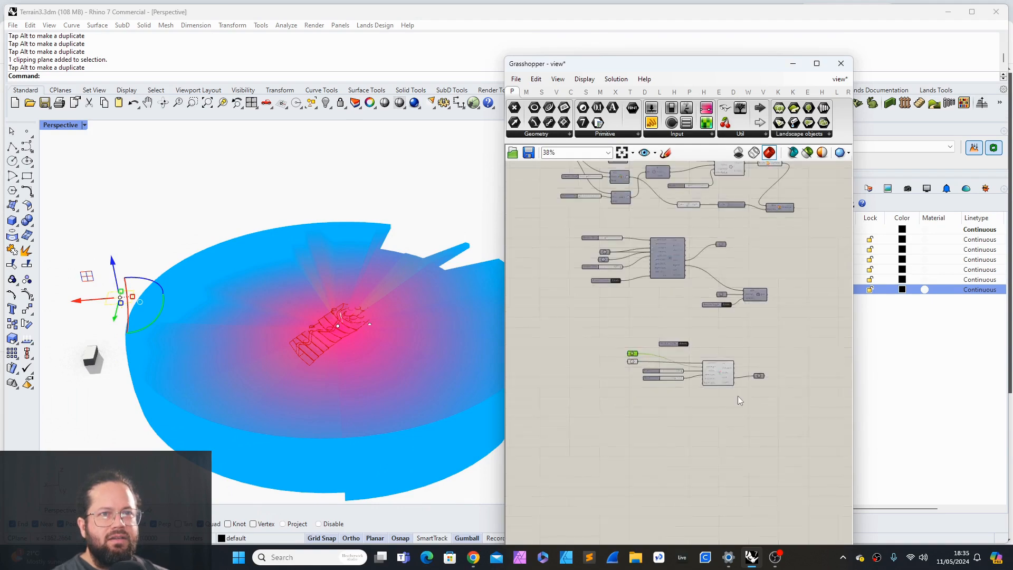
scroll(739, 395, up, 4)
scroll(722, 343, down, 3)
scroll(678, 345, up, 5)
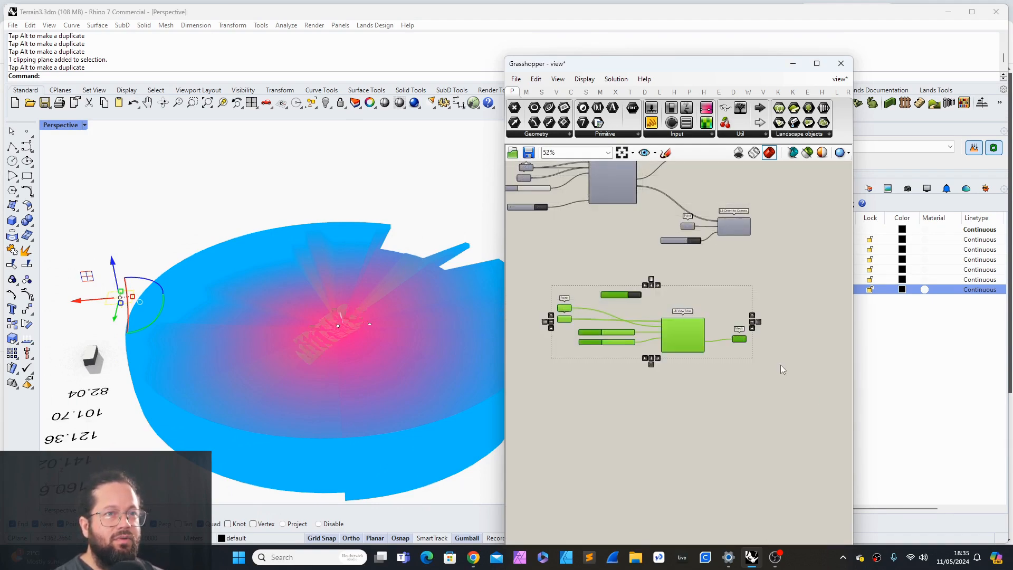
scroll(612, 279, down, 2)
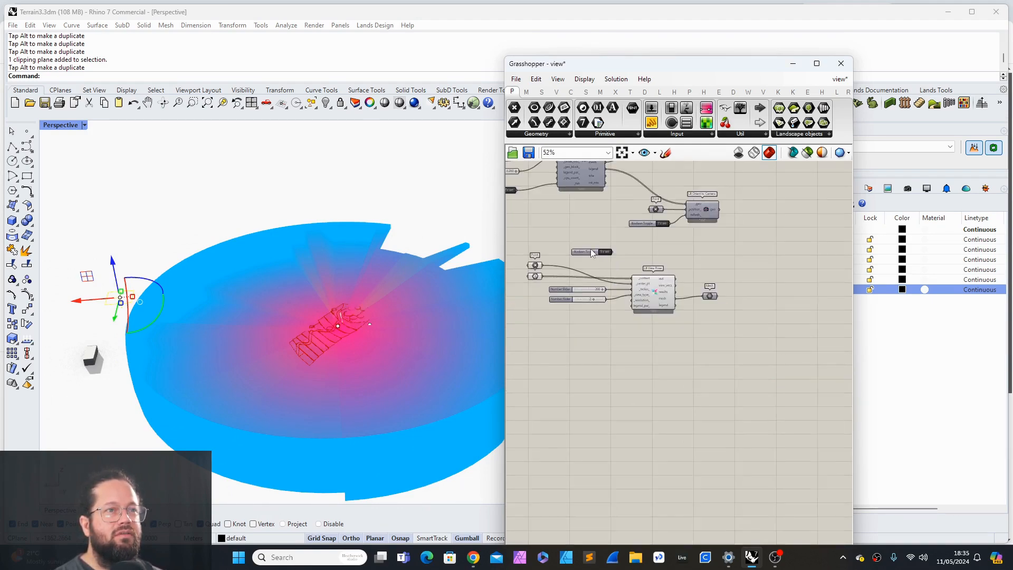
click(583, 255)
scroll(633, 275, up, 1)
right_click(659, 277)
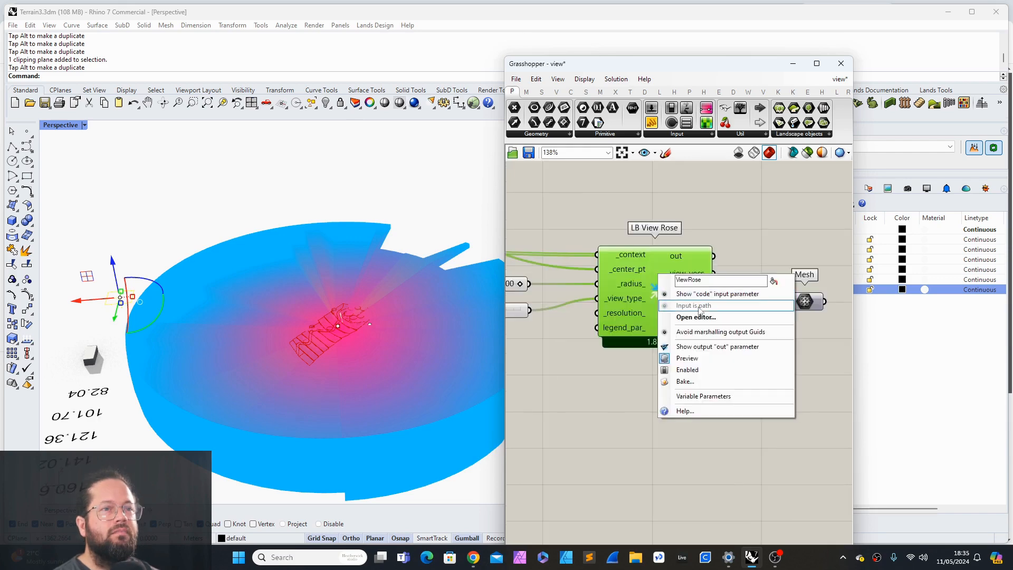
click(691, 357)
Step: Place an LB Visibility Percent component beneath LB View Rose
click(660, 92)
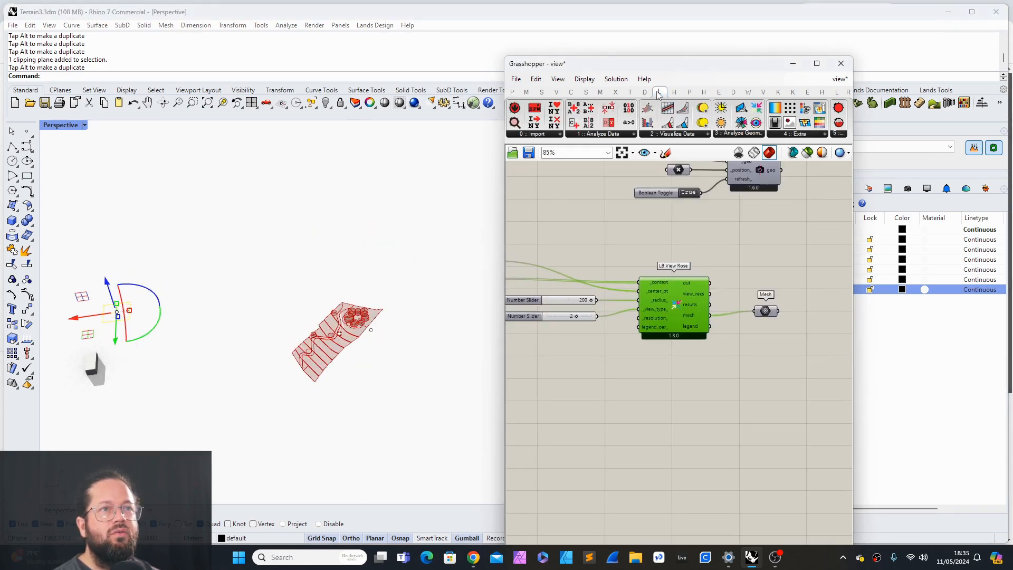
click(741, 134)
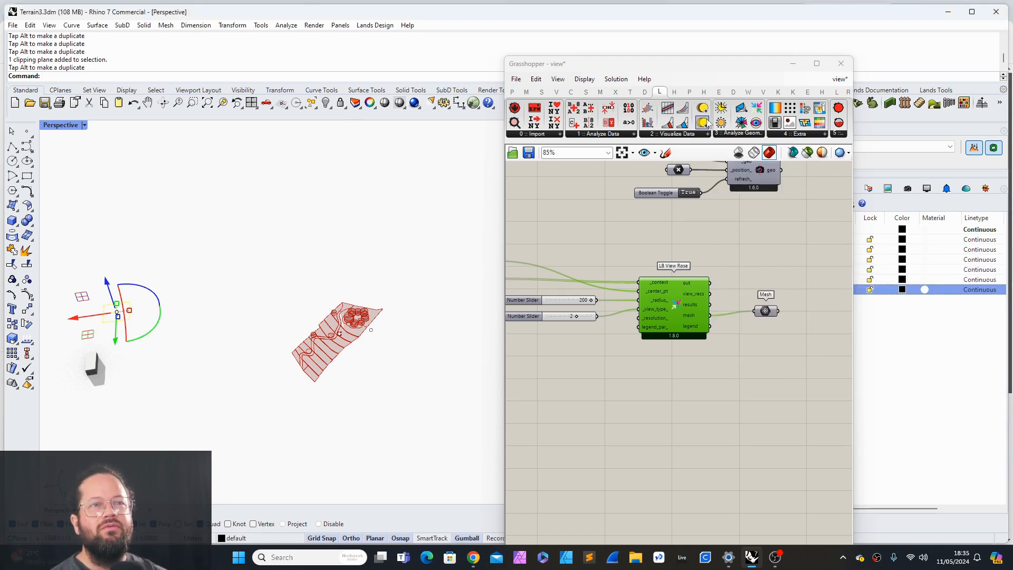
click(739, 134)
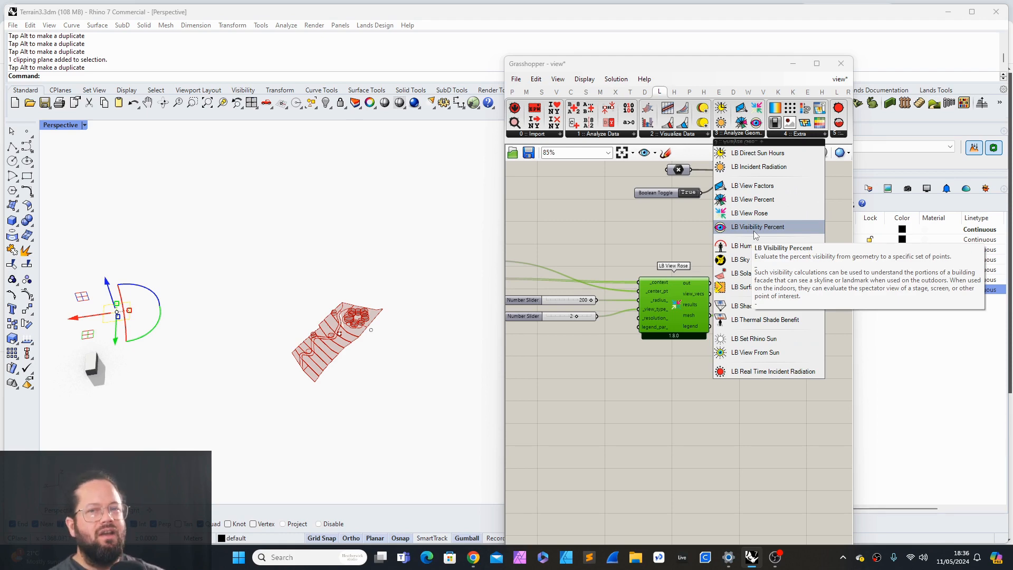
click(757, 227)
scroll(720, 378, down, 1)
click(719, 378)
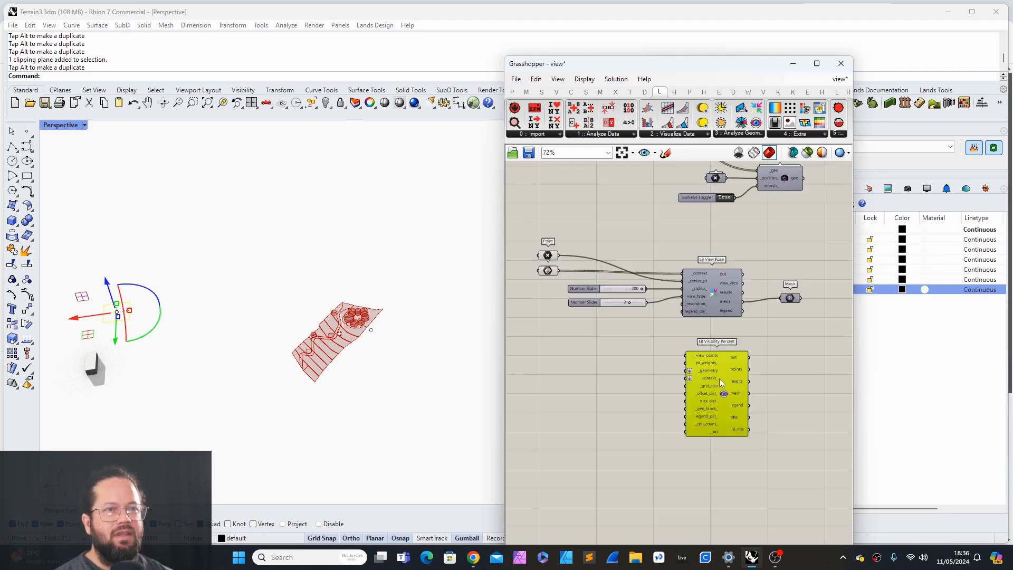
Step: Move the point beside the winding path to the terrain's far corner next to the ring of cylinders
scroll(719, 379, up, 3)
mouse_move(371, 381)
right_down()
mouse_move(391, 404)
mouse_move(369, 364)
right_up()
scroll(343, 312, up, 8)
scroll(335, 307, down, 4)
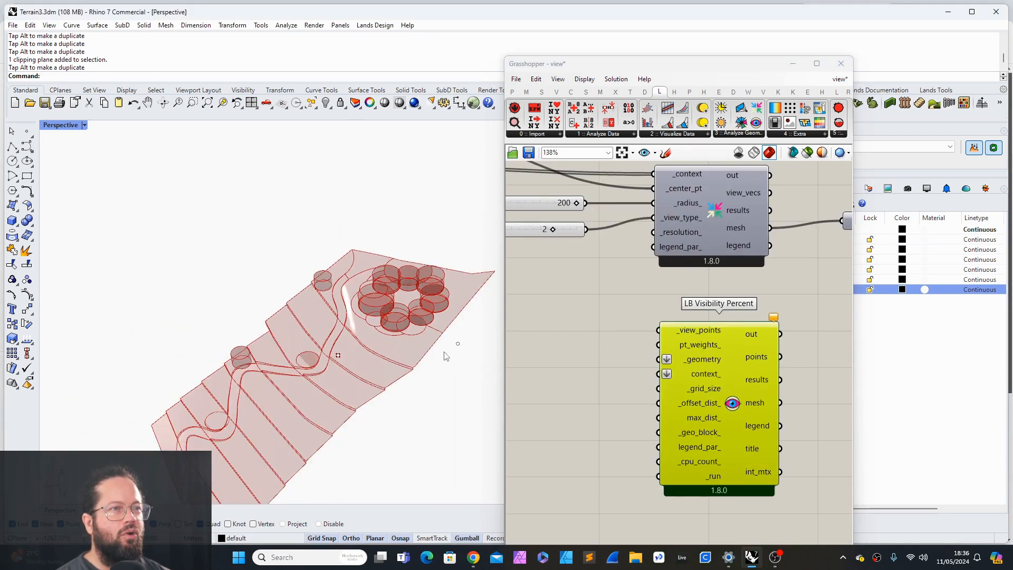
click(740, 134)
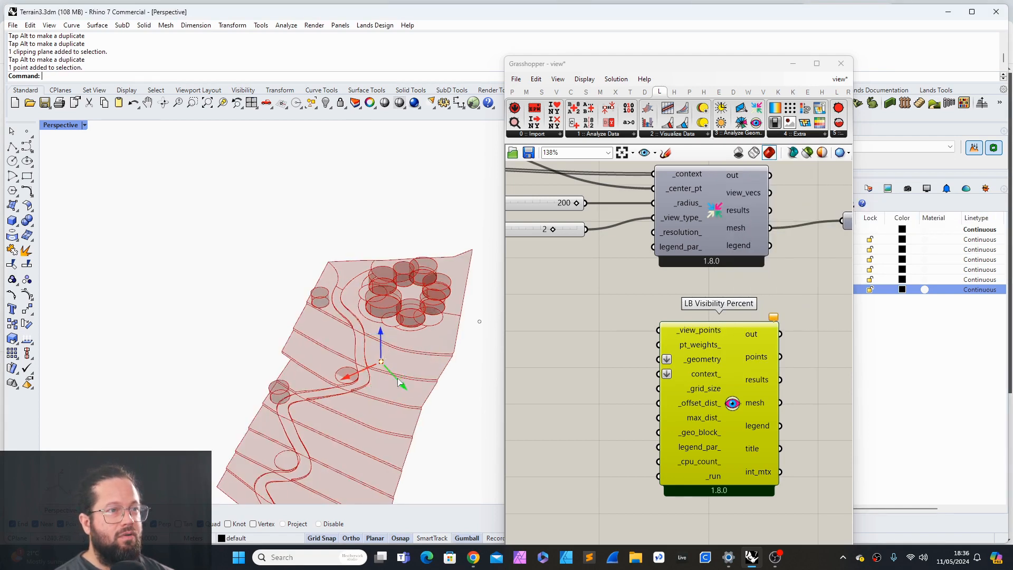
drag(385, 367, 378, 285)
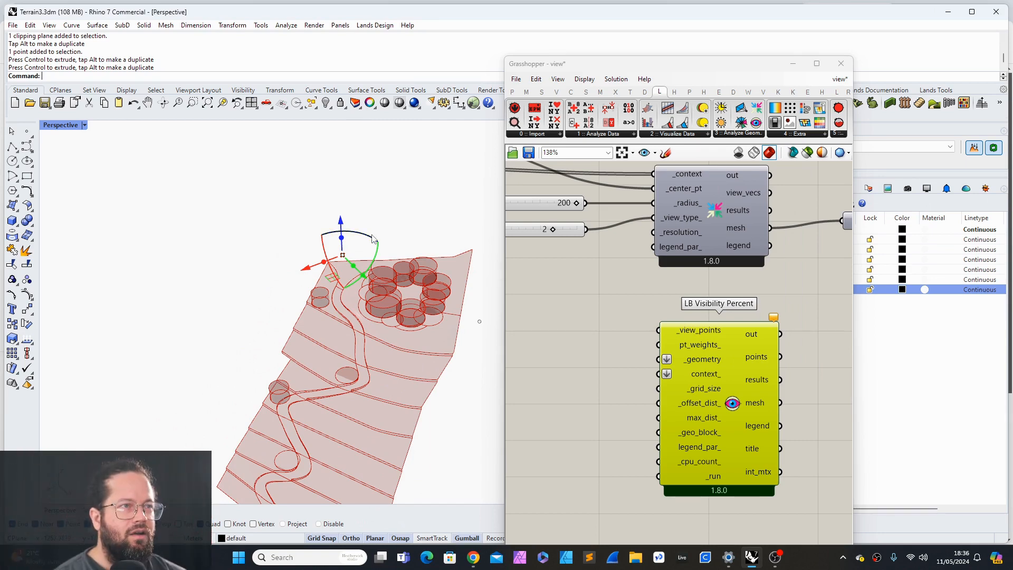
Step: Check the point's position at the terrain corner and the _view_points input, and move LB Visibility Percent closer to LB View Rose
scroll(370, 248, down, 5)
scroll(391, 259, up, 8)
right_drag(393, 285, 391, 288)
scroll(300, 261, up, 4)
scroll(301, 261, down, 5)
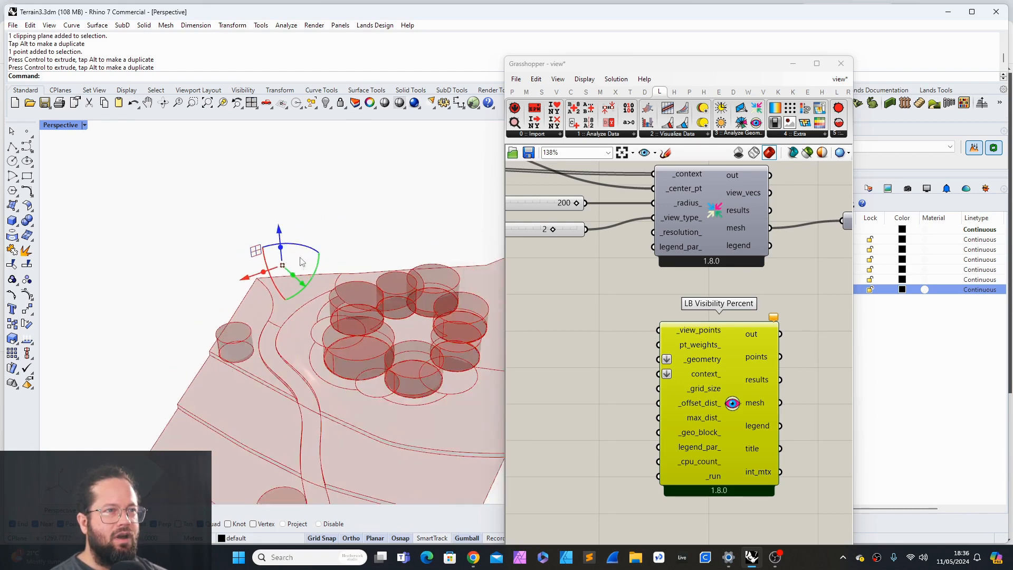
right_drag(254, 264, 274, 265)
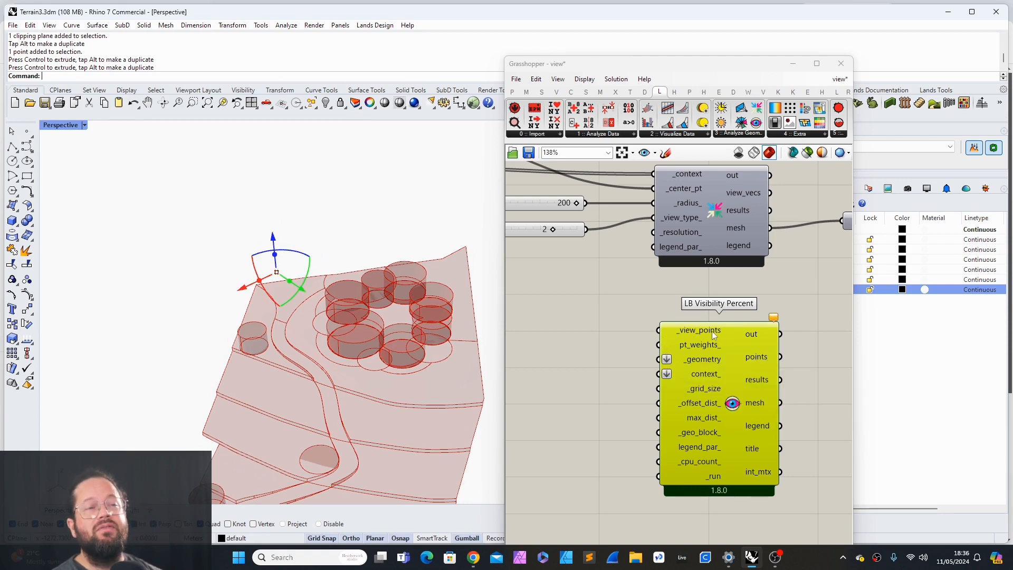
mouse_move(712, 331)
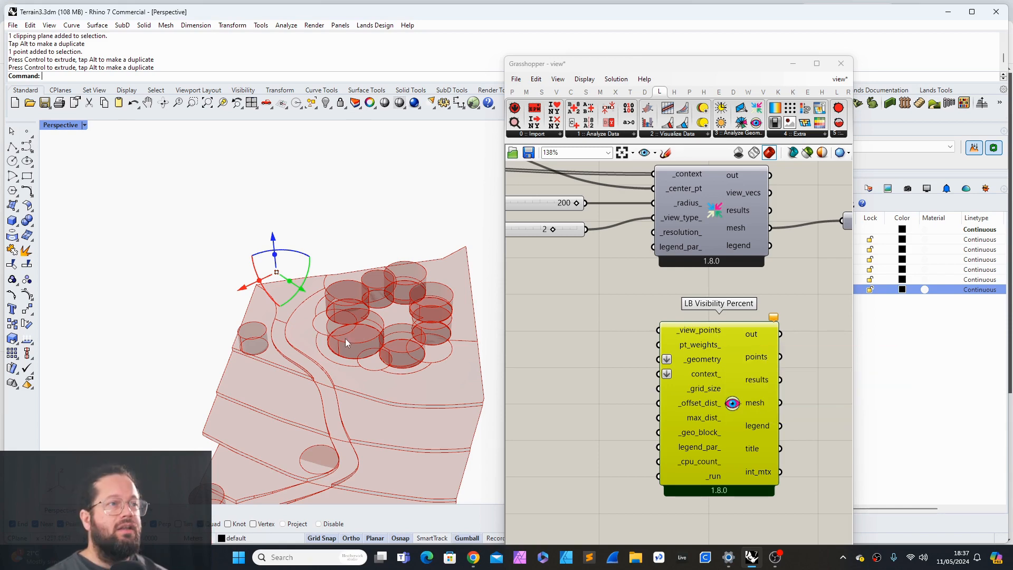
mouse_move(724, 346)
mouse_down()
mouse_move(711, 339)
mouse_move(738, 334)
mouse_up()
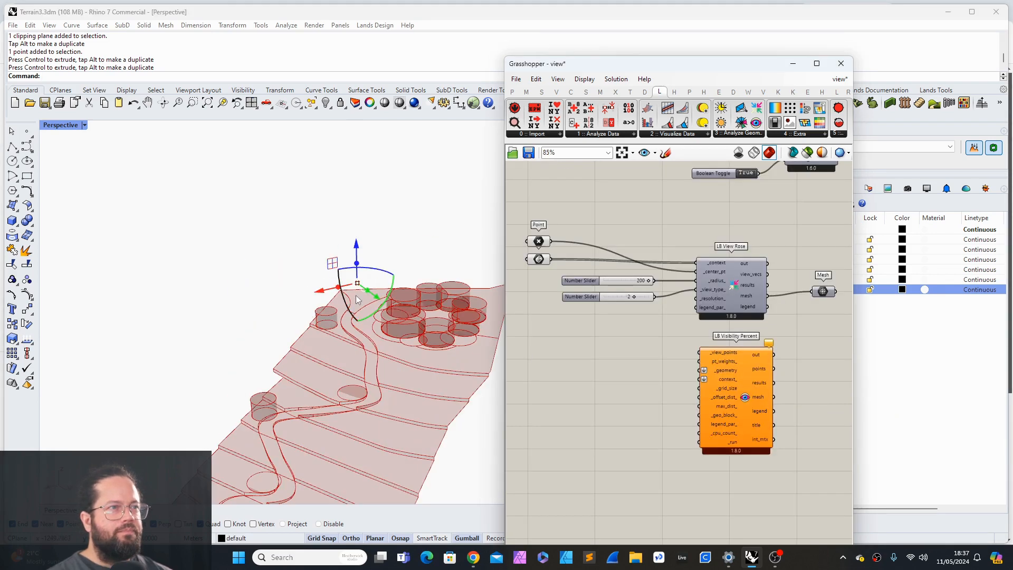
Step: Add a second point at the terrain's other far corner, beyond the ring of cylinders, and raise it above the surface
scroll(401, 285, up, 3)
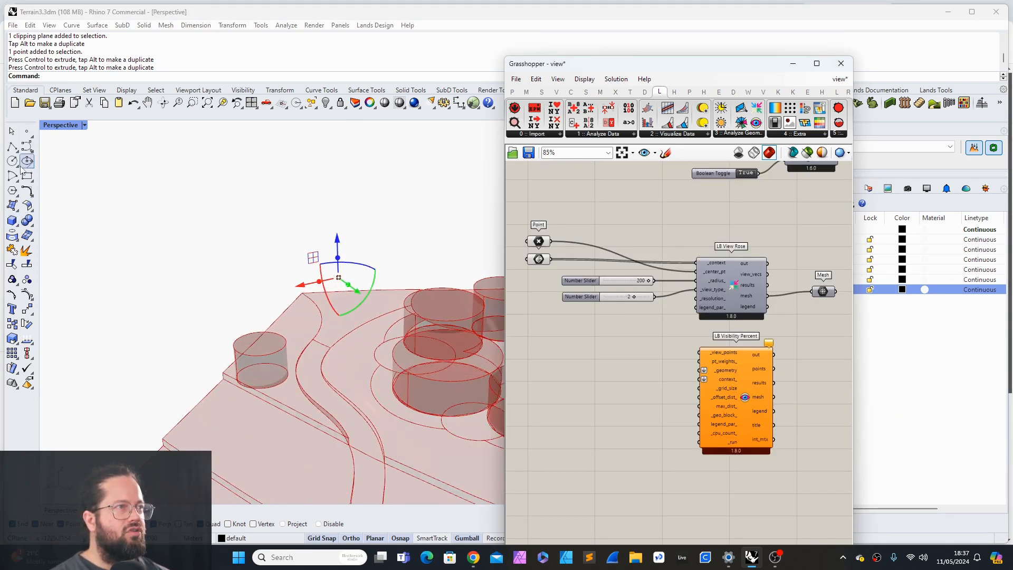
click(26, 131)
scroll(253, 309, down, 7)
right_drag(252, 309, 269, 365)
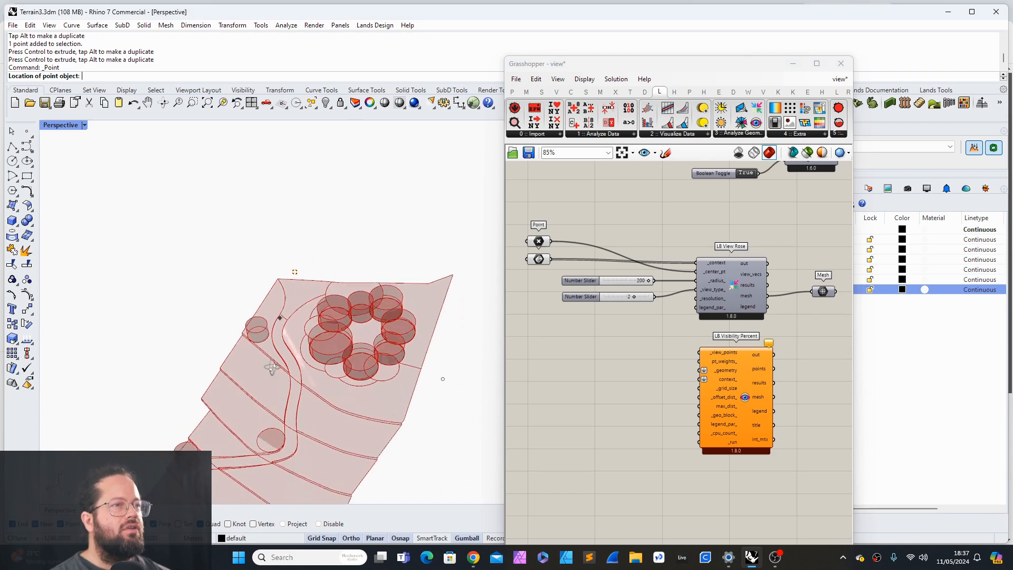
scroll(446, 311, up, 7)
right_drag(460, 281, 416, 254)
key(Escape)
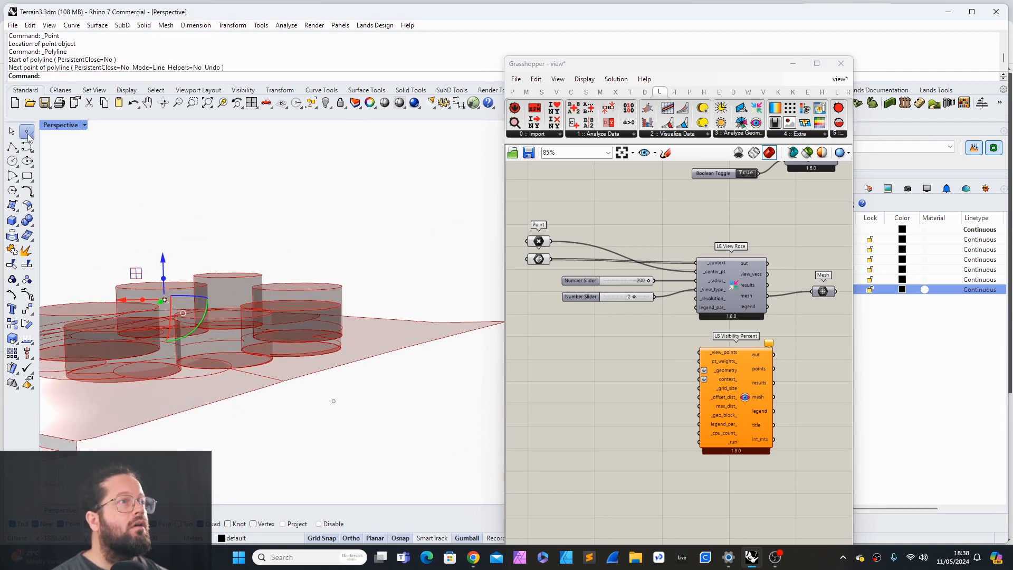
click(27, 132)
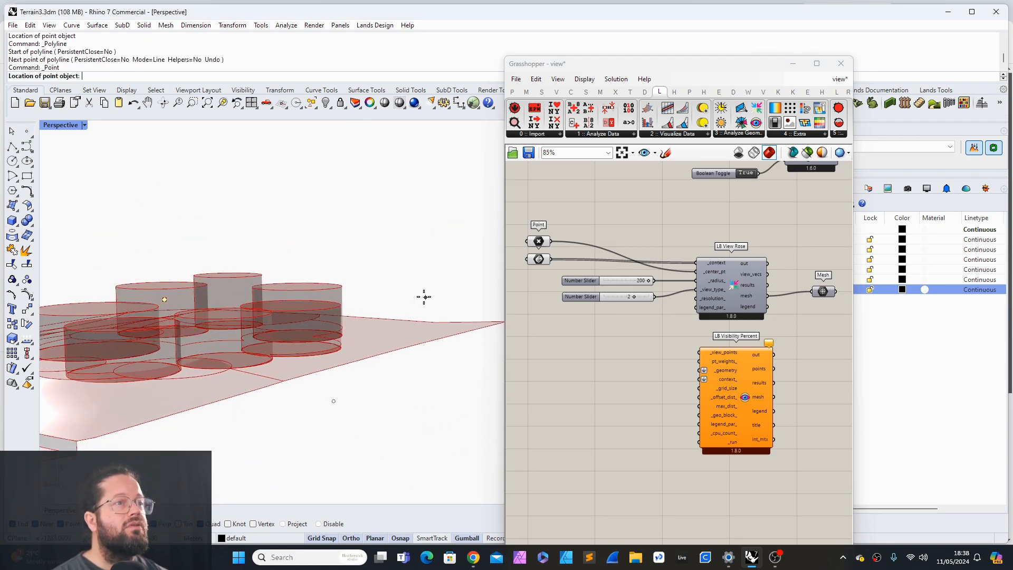
click(425, 296)
right_drag(425, 298, 423, 378)
right_drag(333, 395, 322, 297)
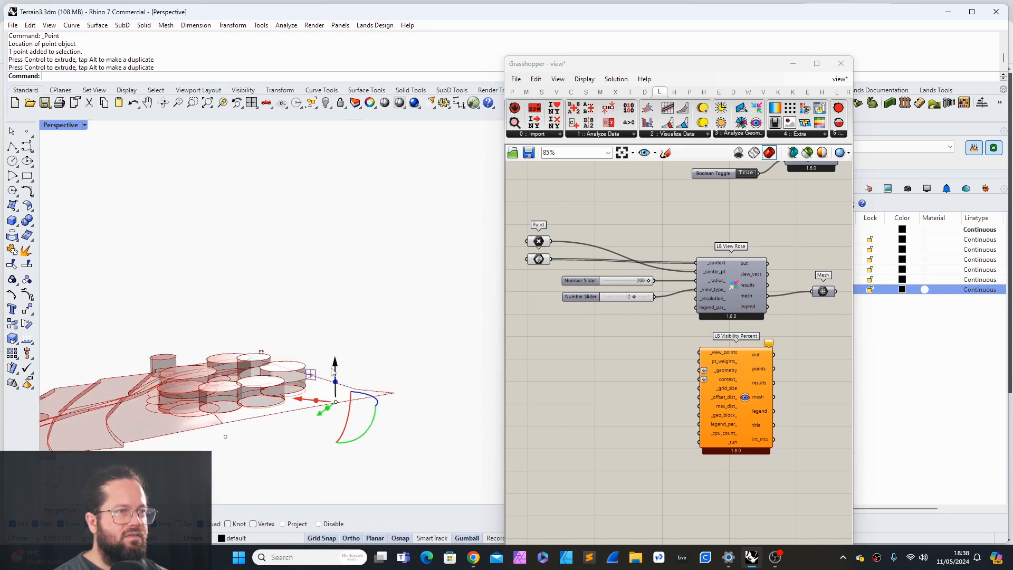
drag(332, 368, 335, 352)
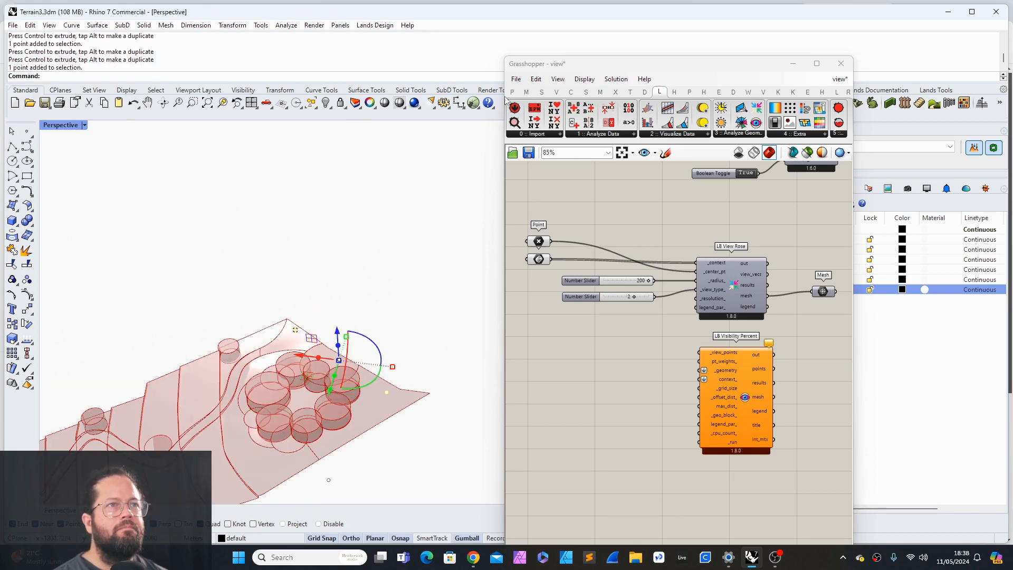
Step: Place a Point parameter near LB Visibility Percent that references both points at the terrain's far corners
click(512, 93)
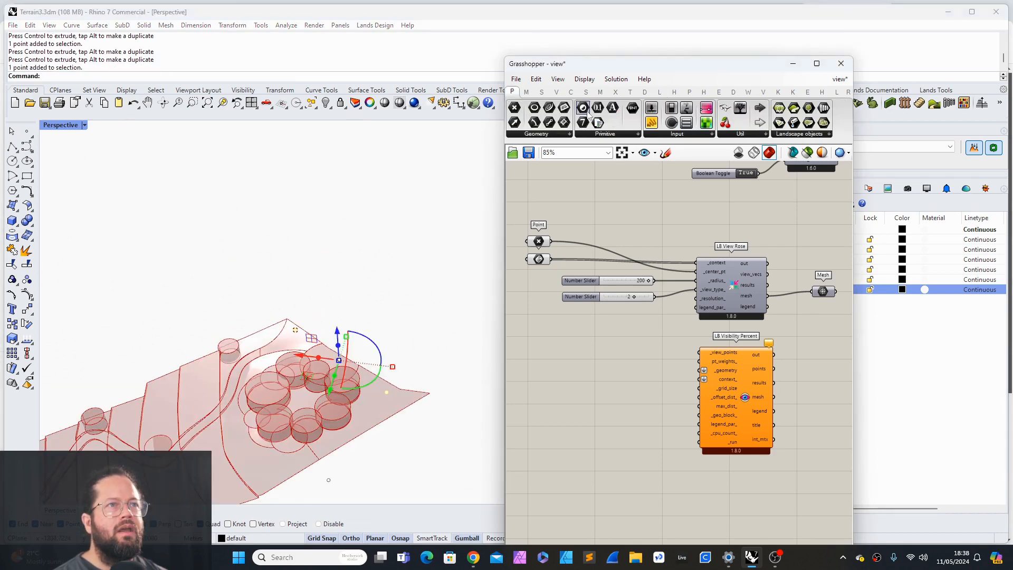
click(514, 107)
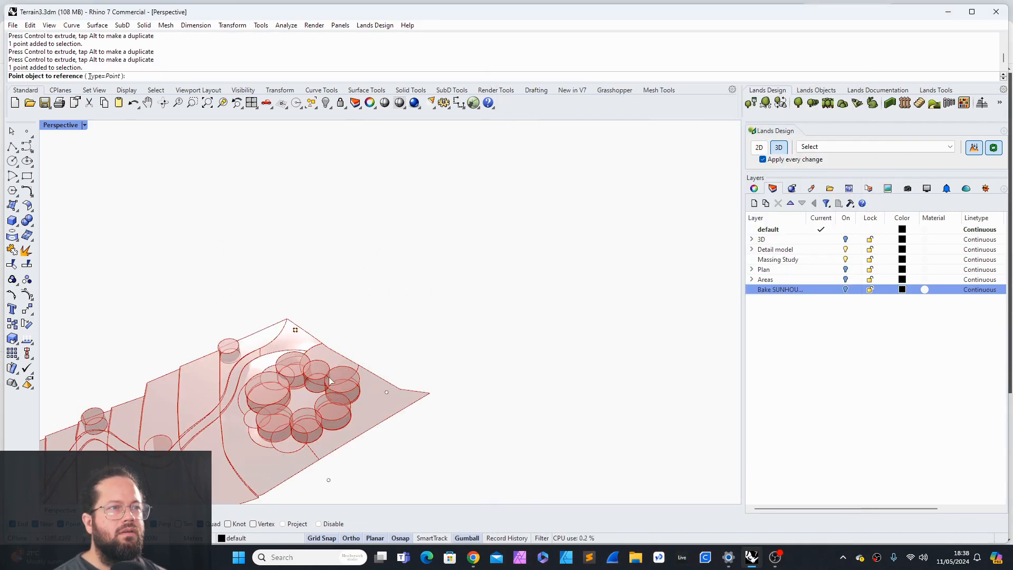
click(295, 331)
key(Return)
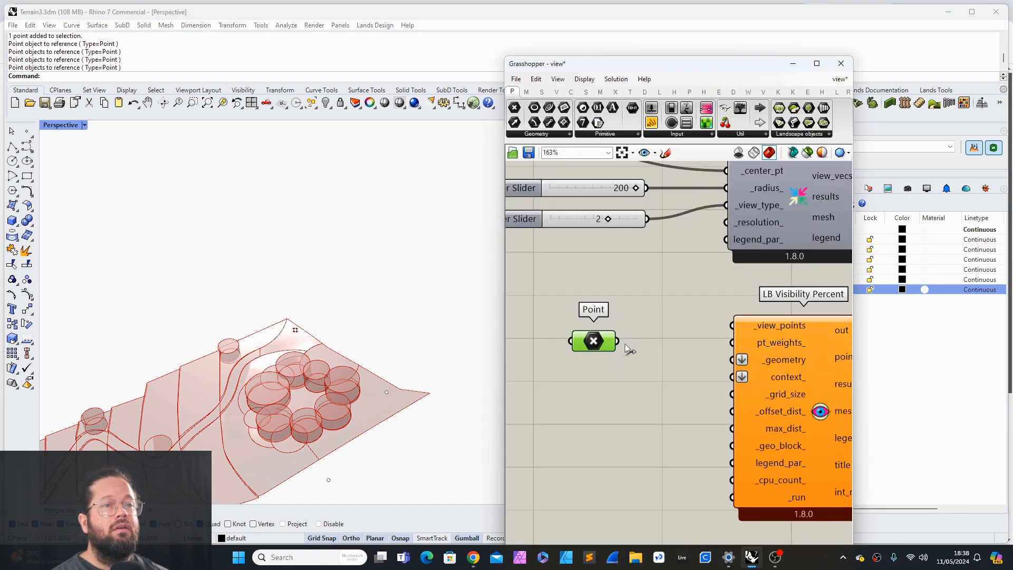
Step: Connect the new Point parameter to the _view_points input of LB Visibility Percent and space the two components apart in line
drag(617, 342, 731, 326)
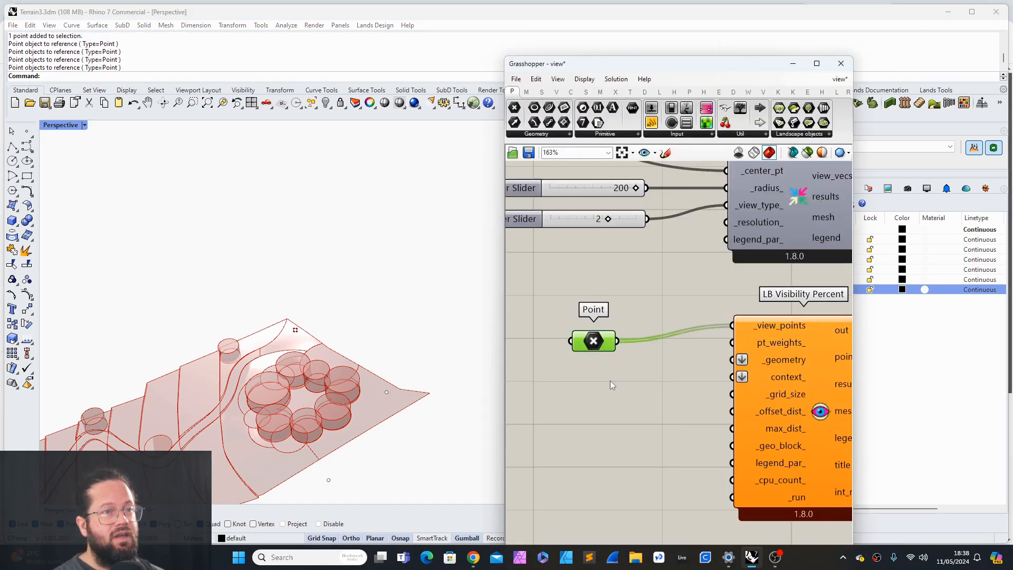
drag(581, 337, 616, 328)
click(663, 399)
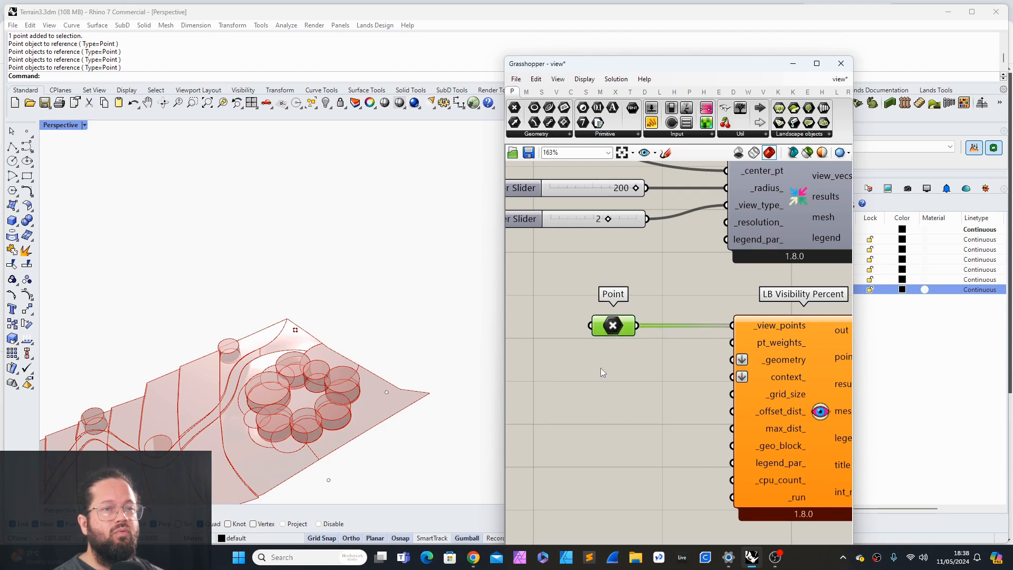
scroll(601, 368, down, 2)
right_drag(749, 348, 692, 371)
scroll(692, 371, up, 1)
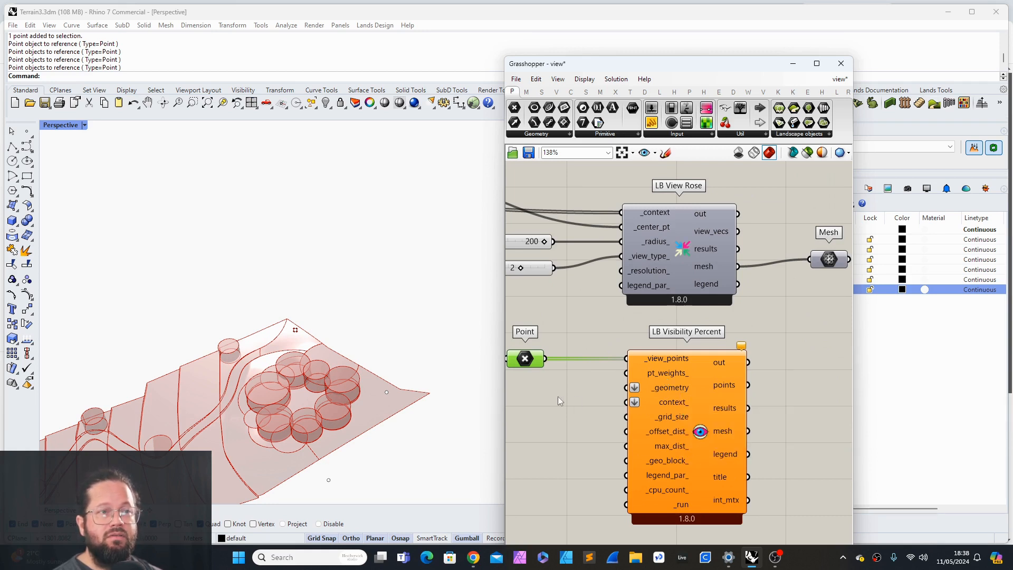
drag(529, 362, 545, 362)
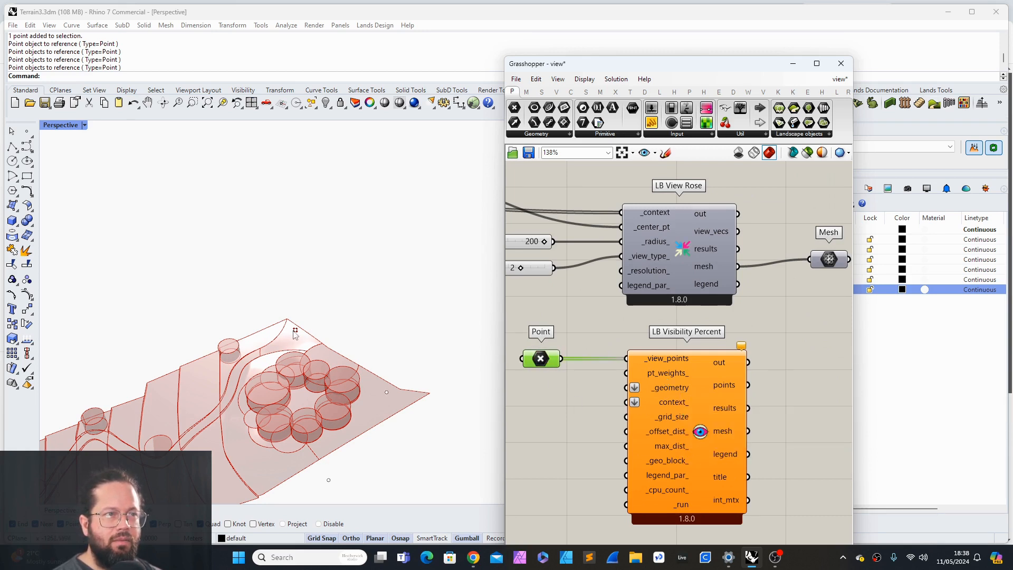
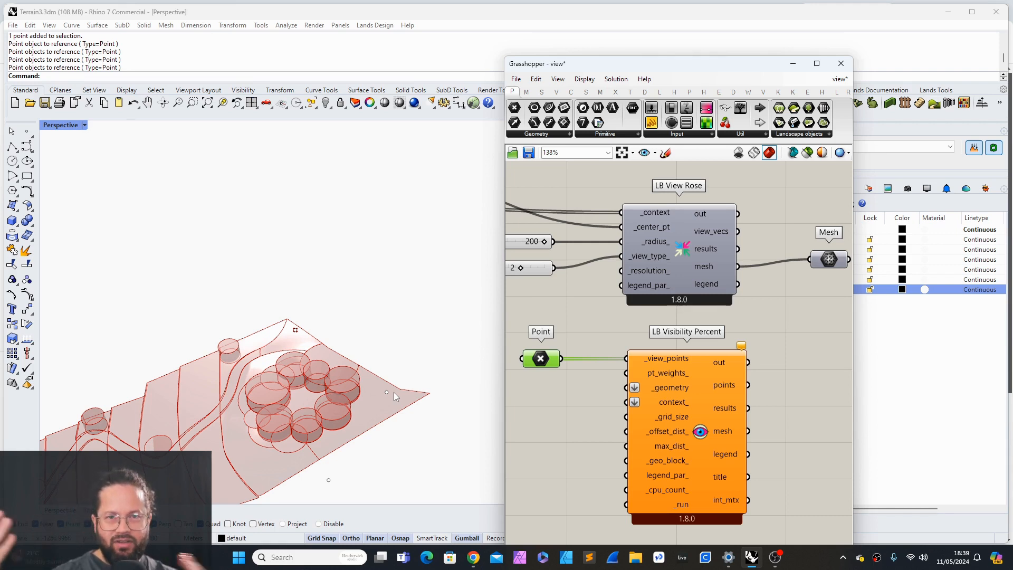
drag(666, 368, 722, 369)
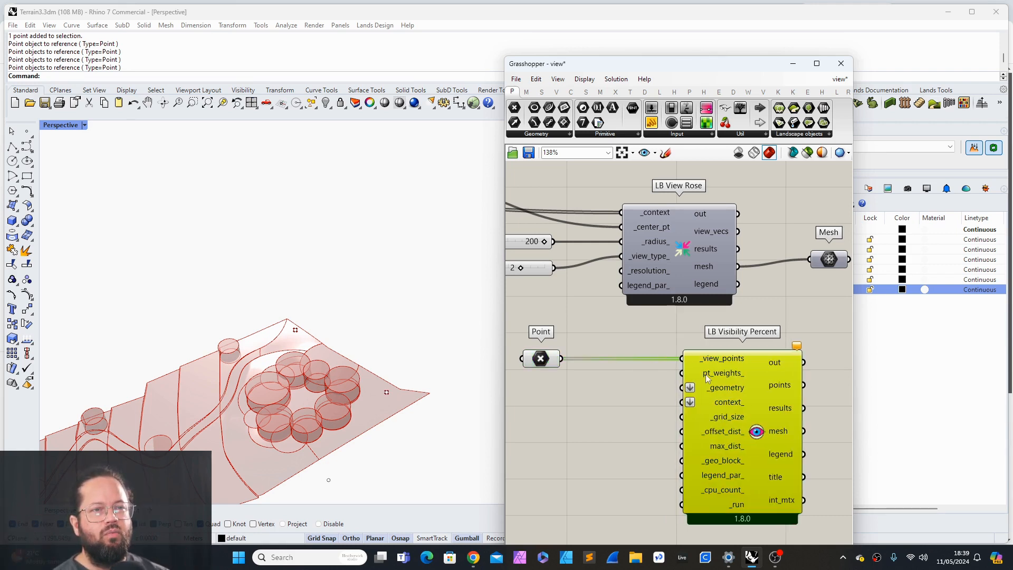
drag(549, 363, 593, 363)
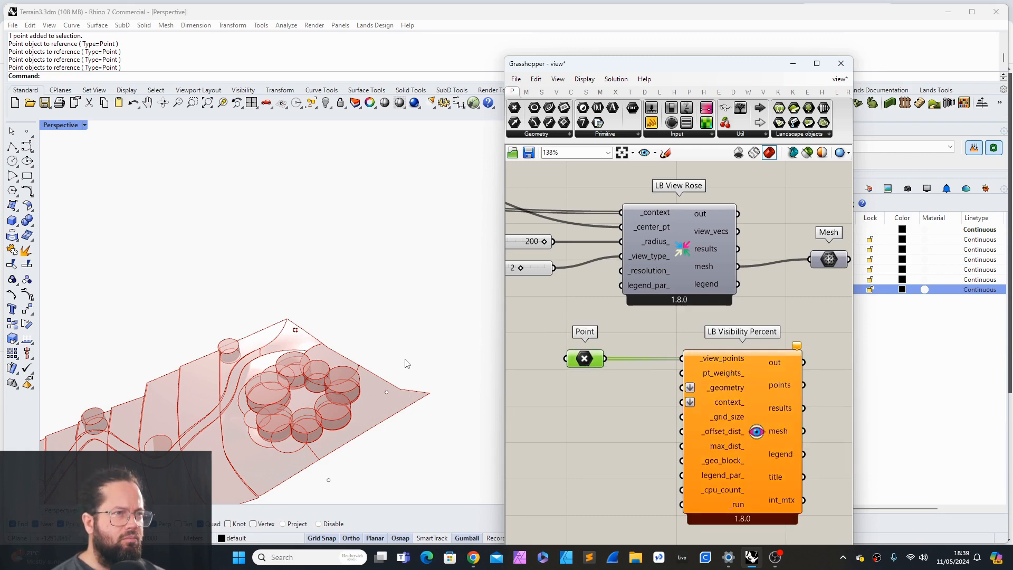
Step: Connect the geometry parameter that feeds the _context of LB View Rose to the _geometry input of LB Visibility Percent
scroll(417, 366, down, 5)
scroll(404, 374, up, 5)
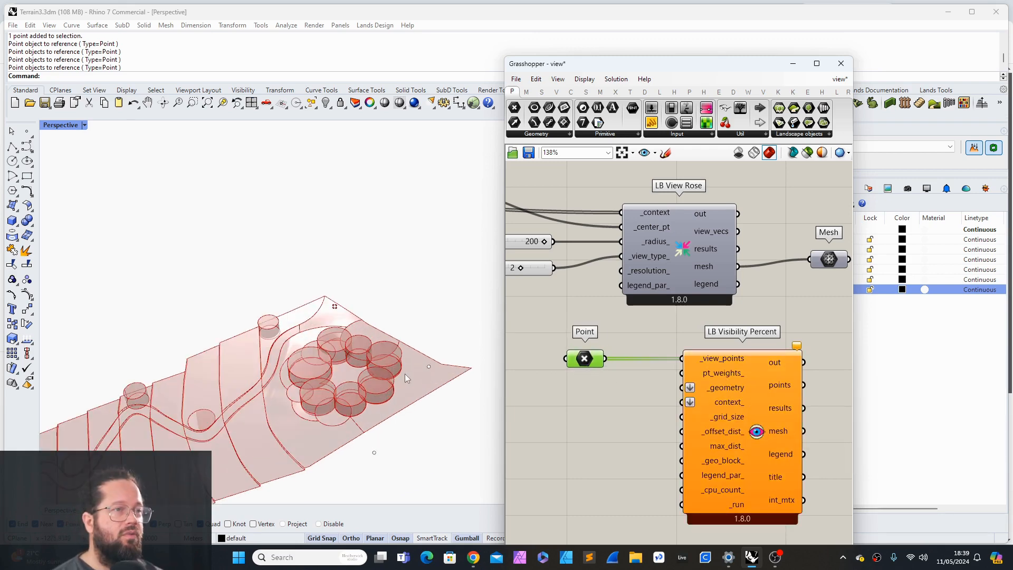
click(429, 366)
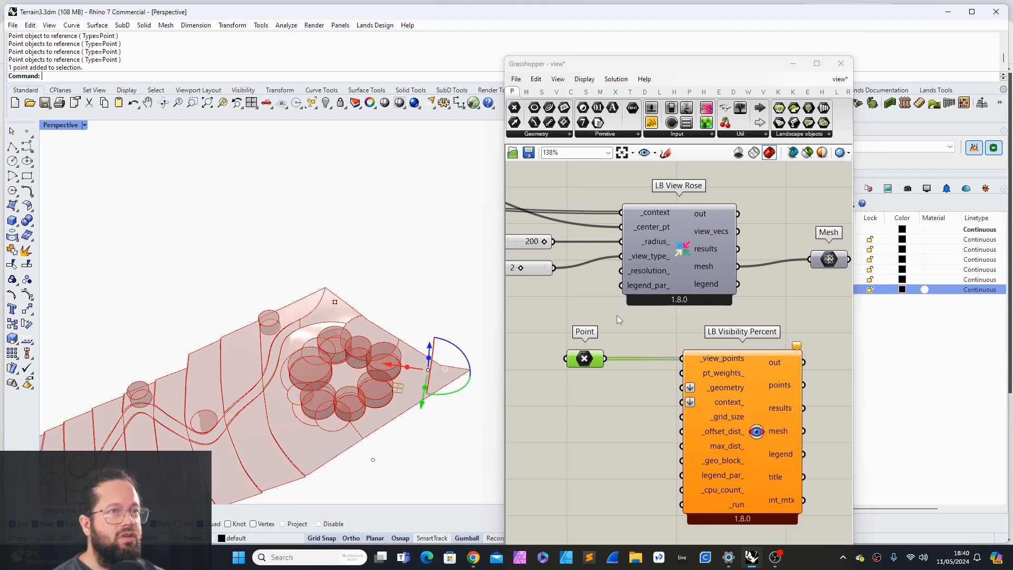
scroll(618, 319, down, 3)
right_drag(644, 356, 704, 476)
click(523, 278)
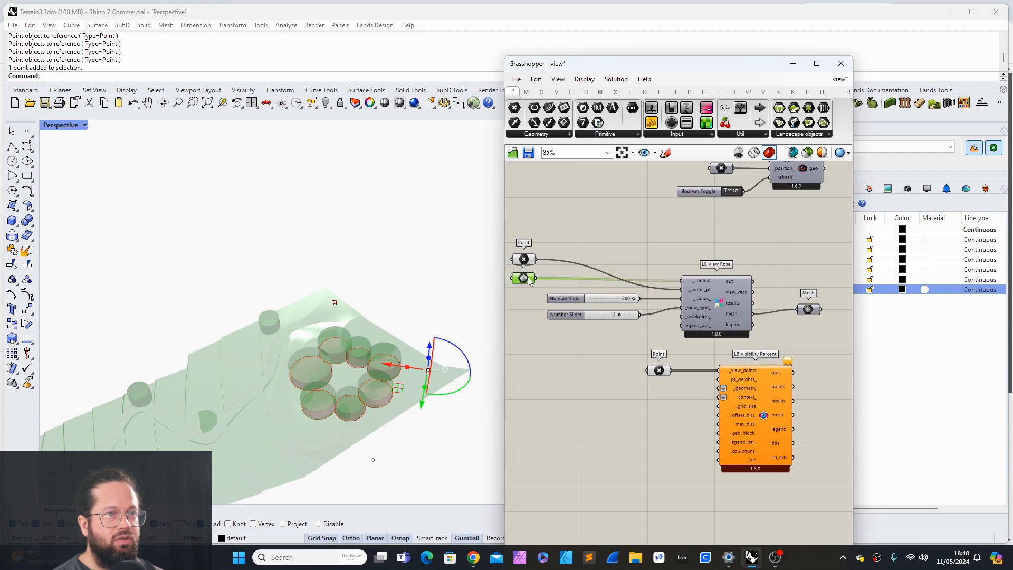
drag(535, 279, 722, 389)
Step: Add a whole-number Number Slider with a value of 2 and connect it to the _grid_size input of LB Visibility Percent
scroll(733, 359, up, 3)
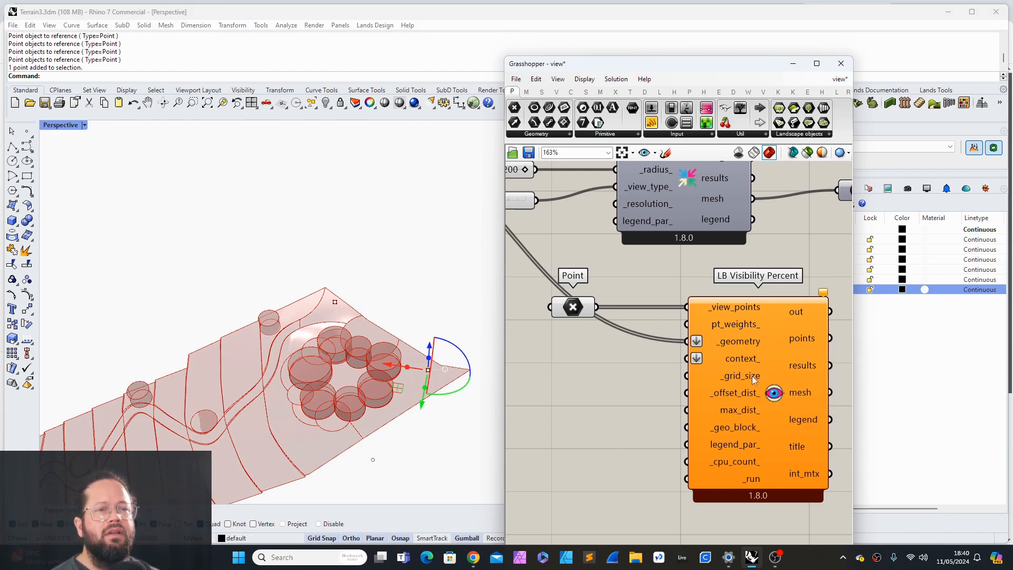
mouse_move(753, 377)
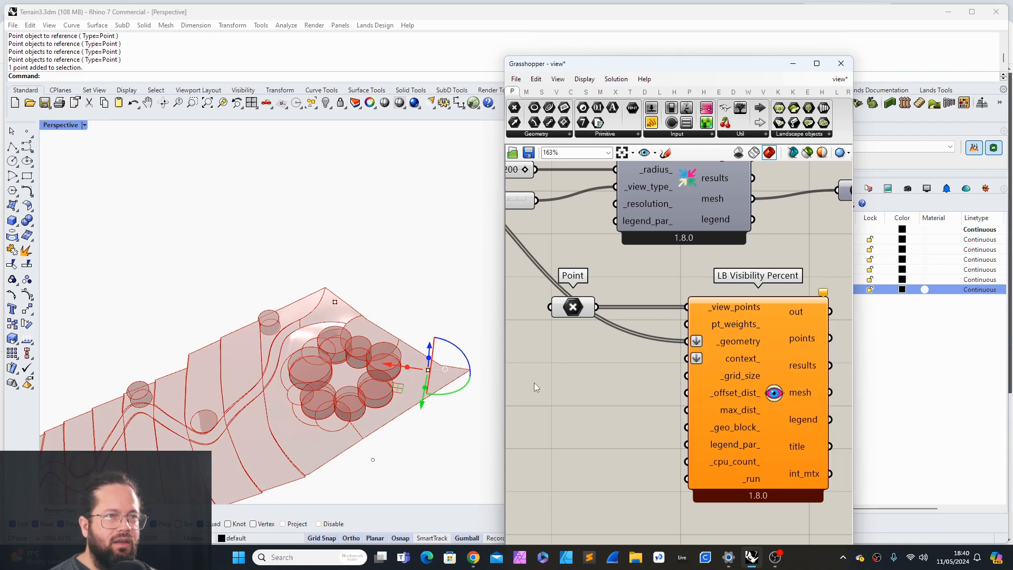
scroll(332, 313, down, 2)
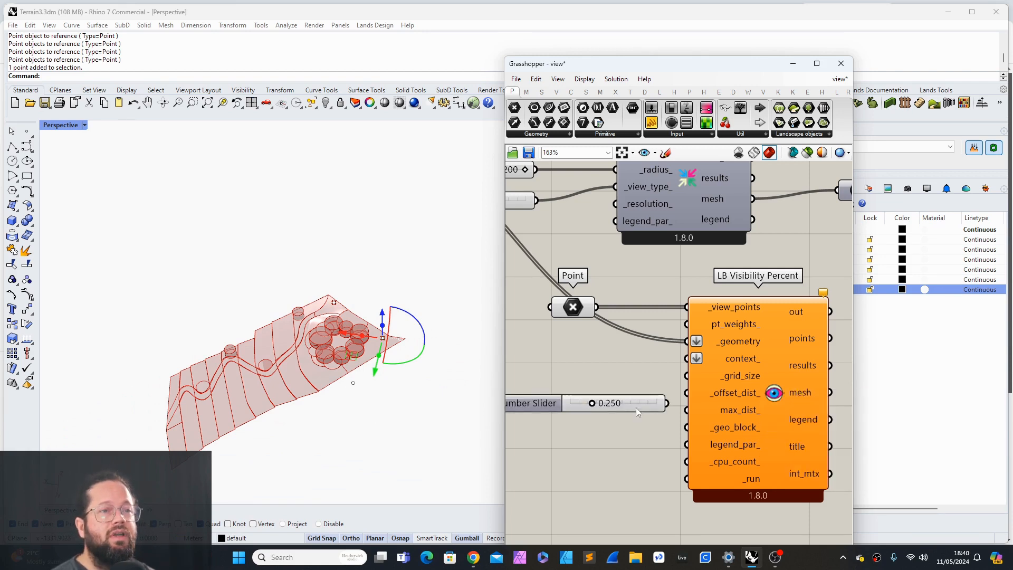
scroll(621, 397, down, 2)
scroll(621, 396, up, 2)
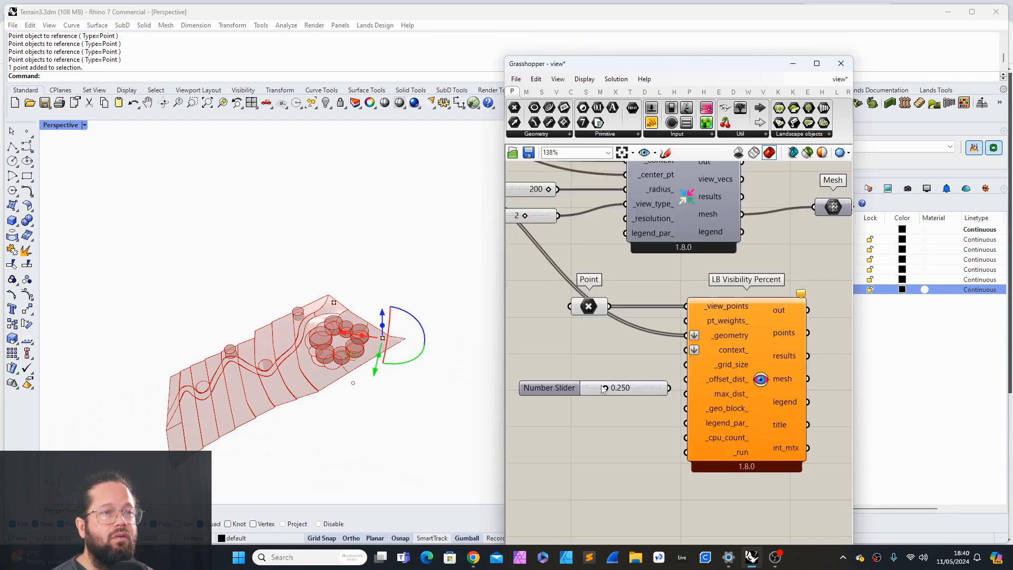
double_click(561, 391)
click(569, 365)
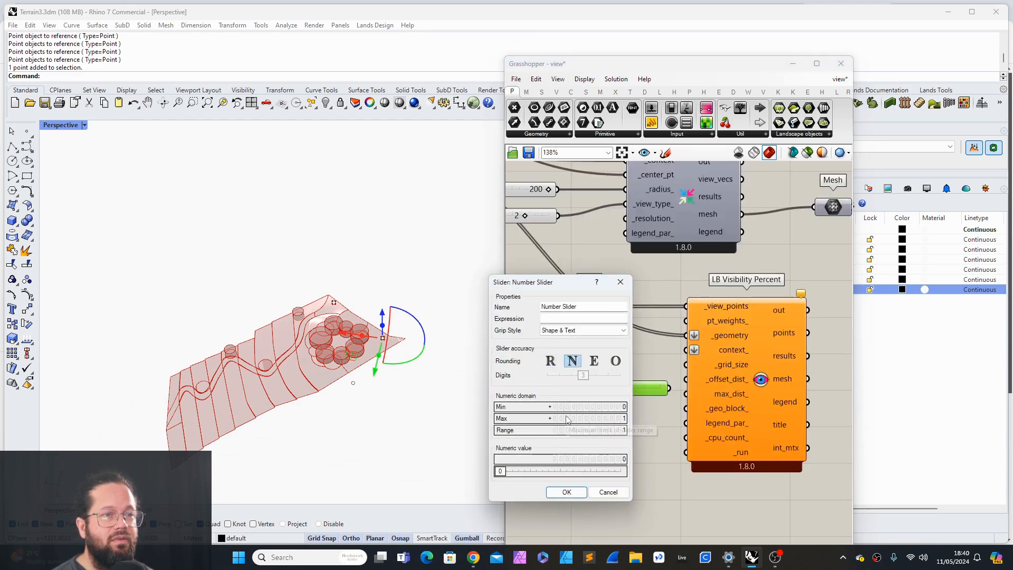
drag(602, 389, 677, 365)
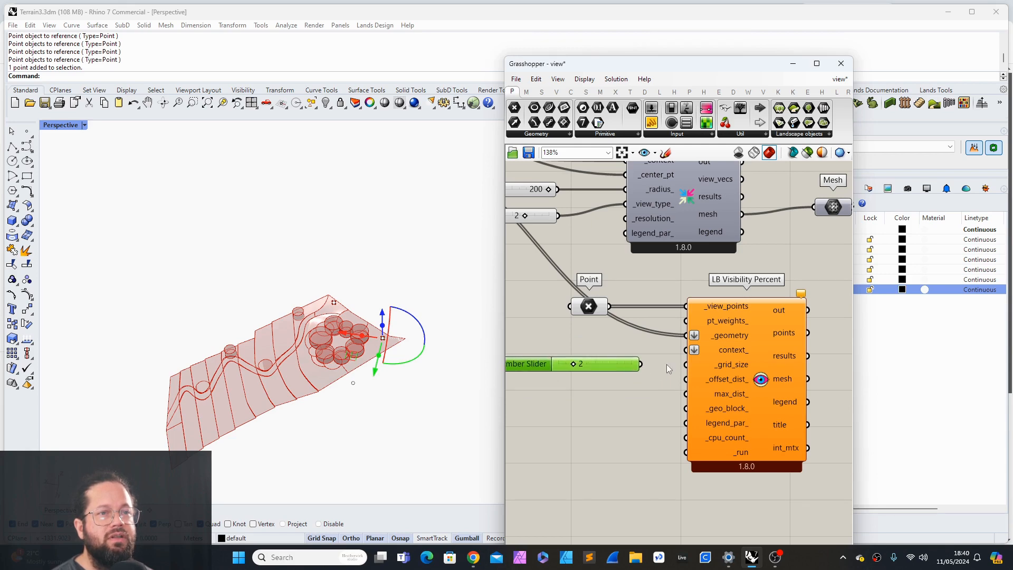
scroll(671, 377, down, 2)
drag(613, 362, 620, 363)
mouse_move(761, 381)
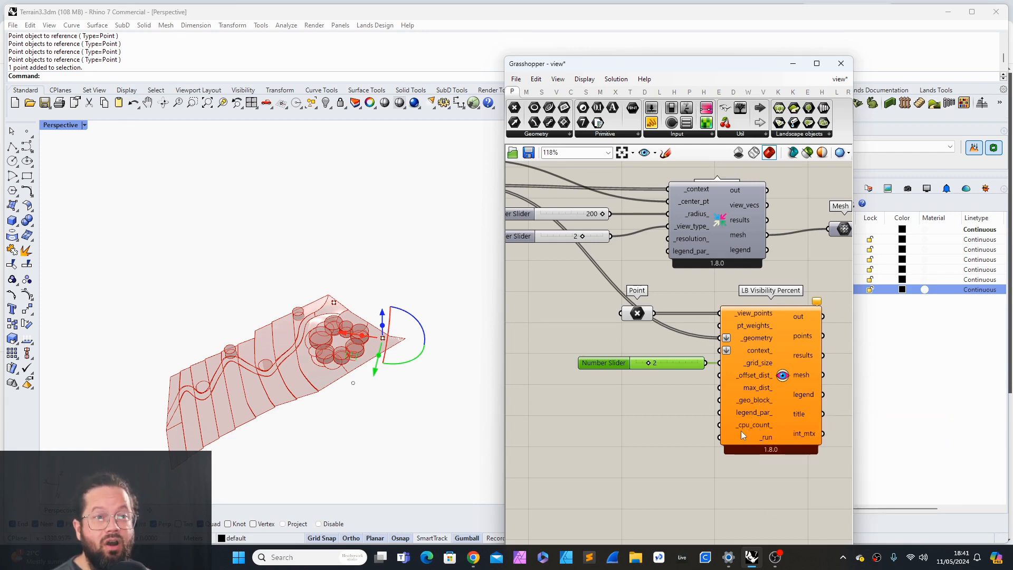
Step: Add a Boolean Toggle set to True beneath the slider and connect it to the _run input of LB Visibility Percent
scroll(650, 416, down, 4)
scroll(657, 325, up, 2)
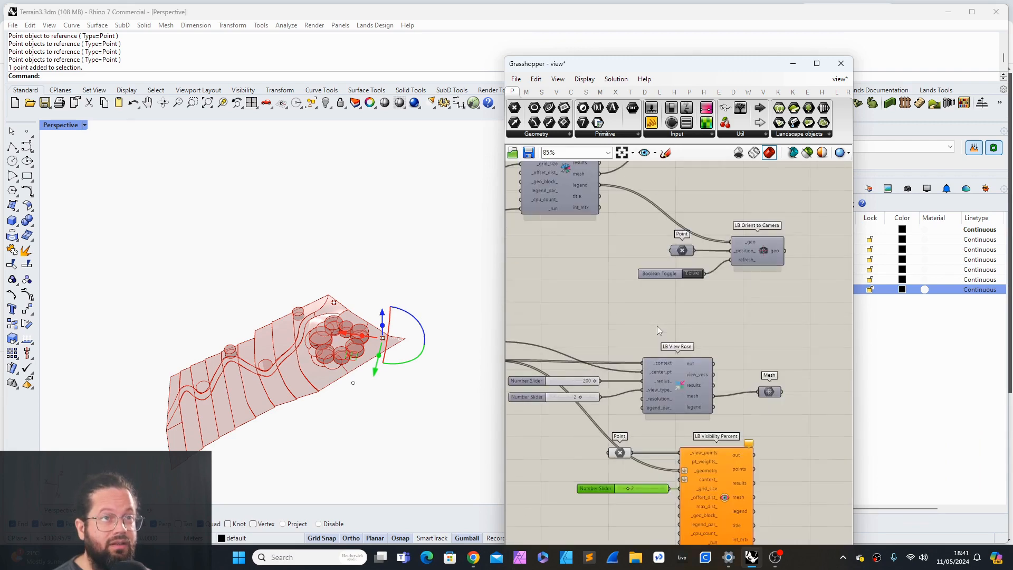
scroll(662, 280, down, 2)
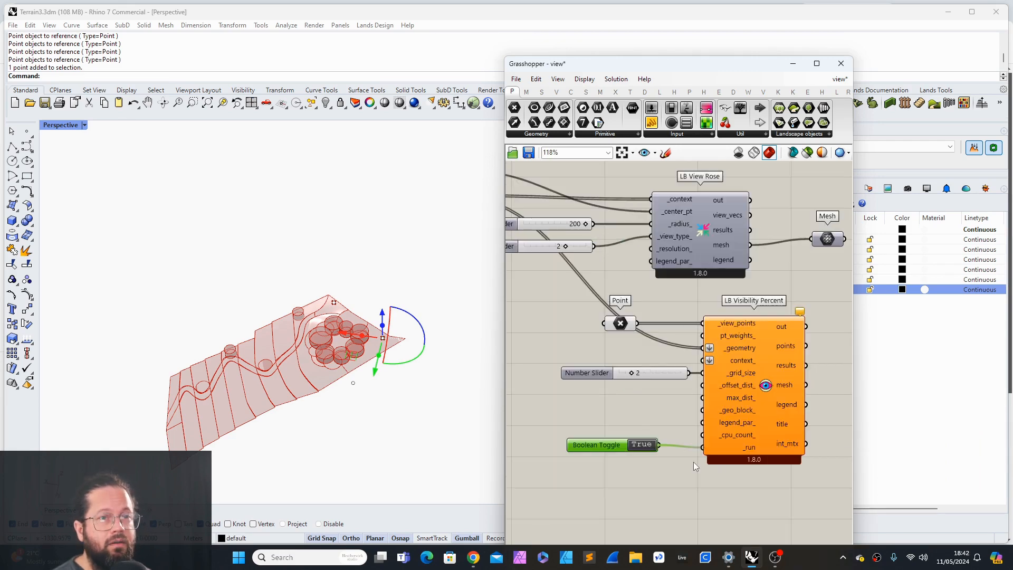
right_drag(270, 393, 290, 404)
scroll(321, 319, up, 8)
drag(609, 442, 612, 444)
Step: Set the _grid_size slider of LB Visibility Percent to 1
click(647, 371)
double_click(647, 370)
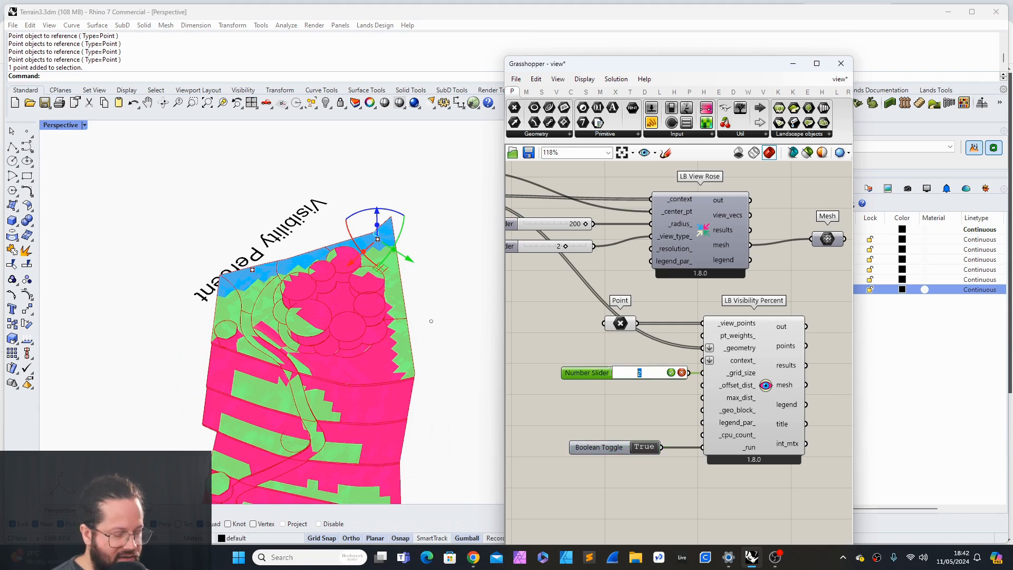
key(Return)
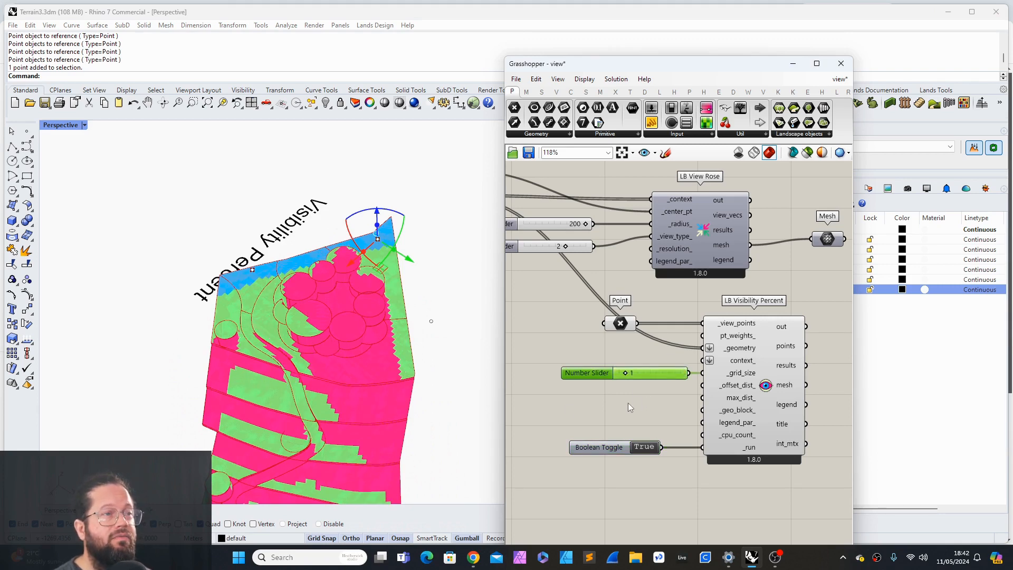
Step: Examine the coloured visibility mesh against its percentage legend, around the cylinders and the two corner view points
right_drag(470, 417, 358, 391)
scroll(319, 427, down, 7)
scroll(369, 373, up, 8)
scroll(468, 281, down, 5)
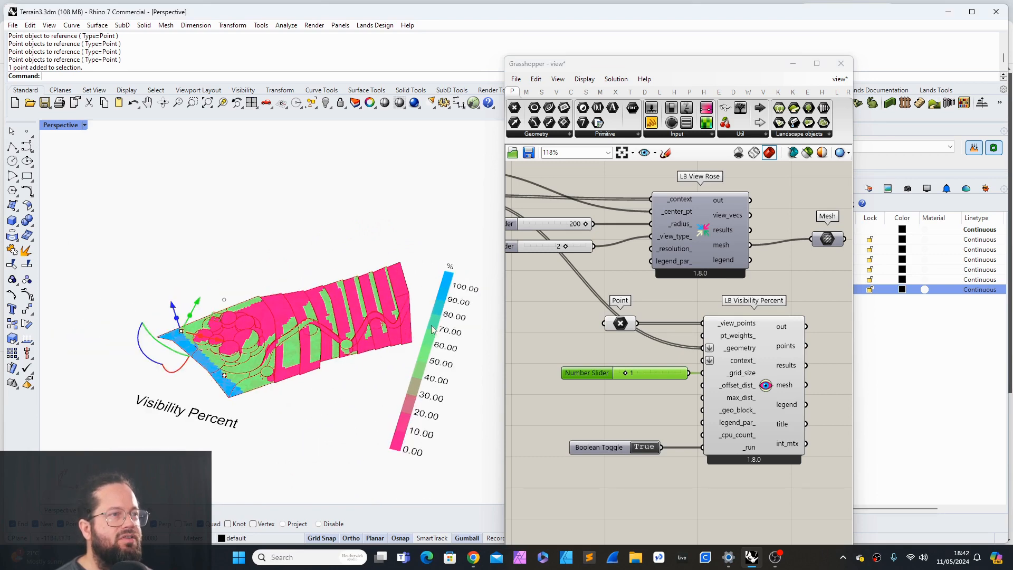
scroll(452, 304, up, 5)
scroll(463, 274, down, 2)
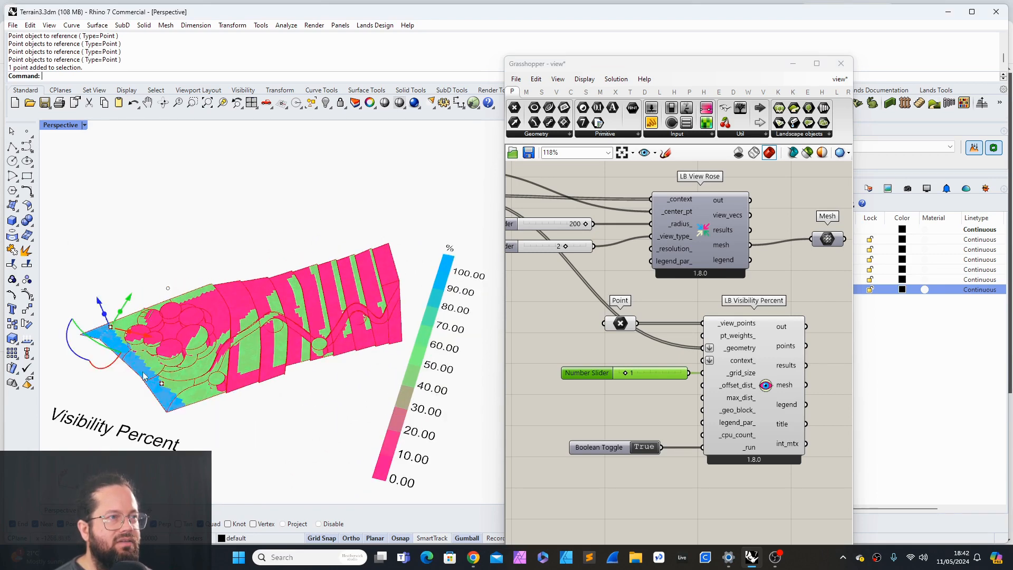
right_drag(220, 378, 396, 330)
right_drag(251, 366, 255, 402)
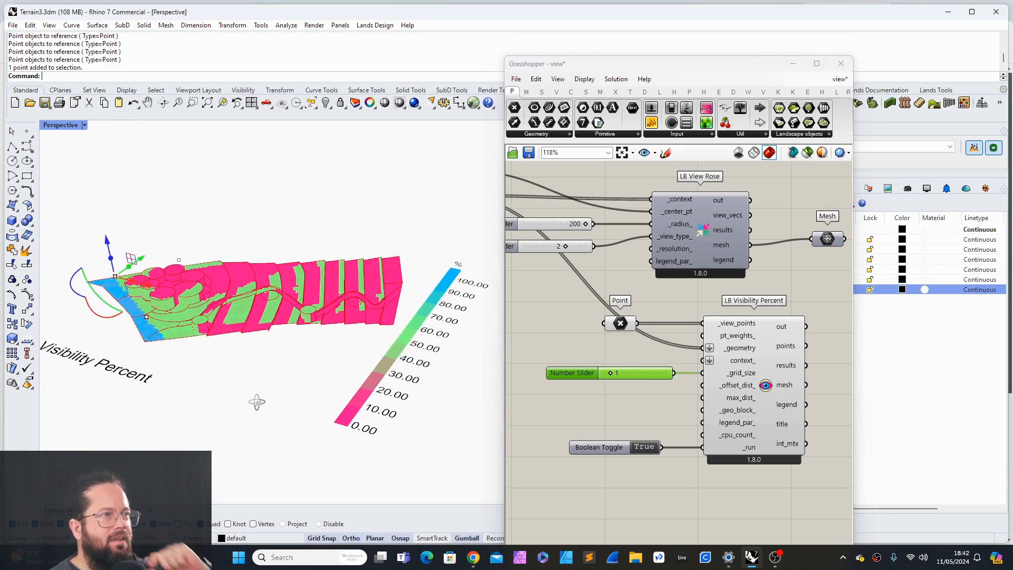
scroll(95, 320, up, 5)
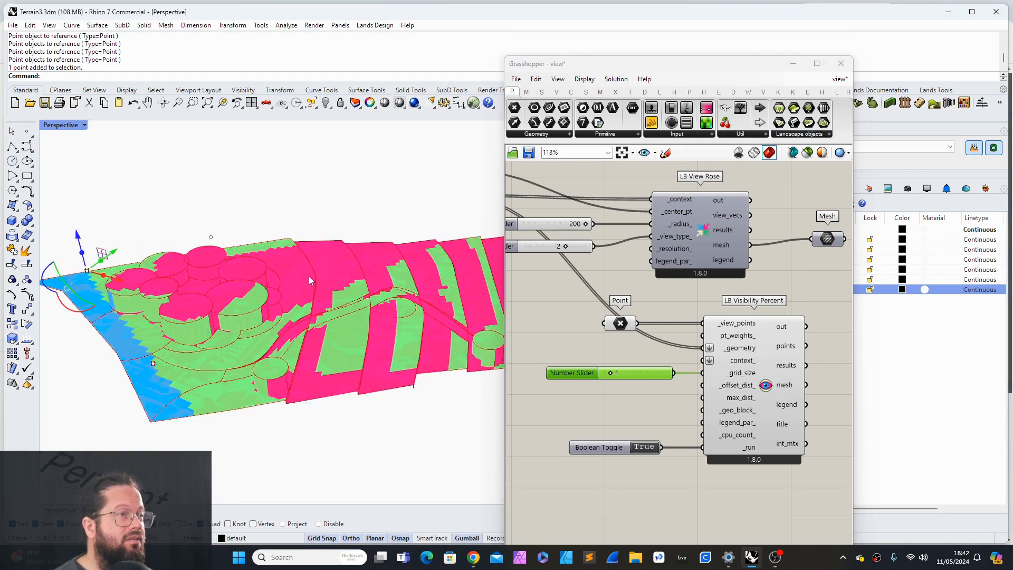
click(229, 329)
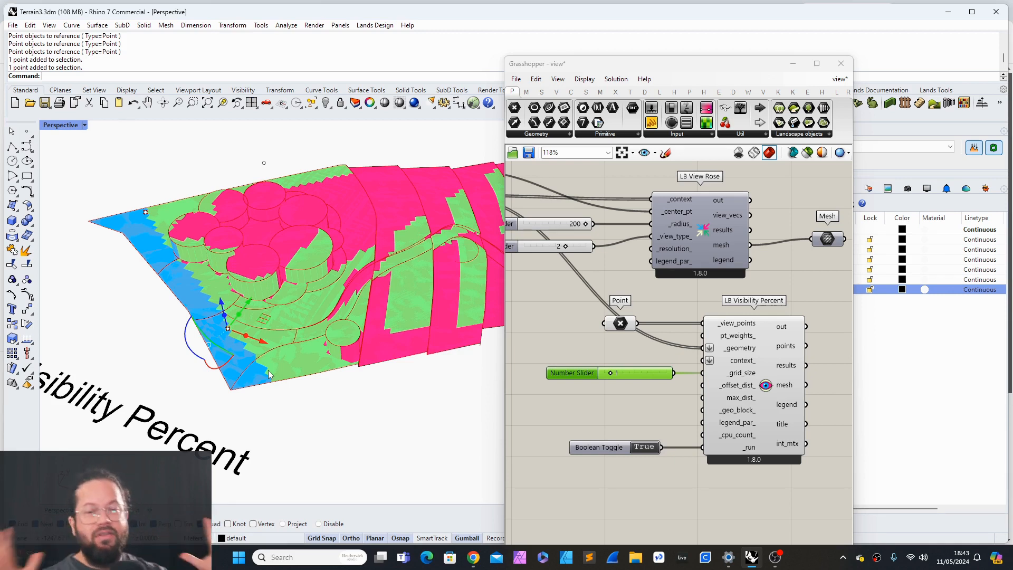
Step: Add more view points over the terrain by copying the corner view point and placing new point objects beyond the cylinders
click(146, 212)
click(12, 323)
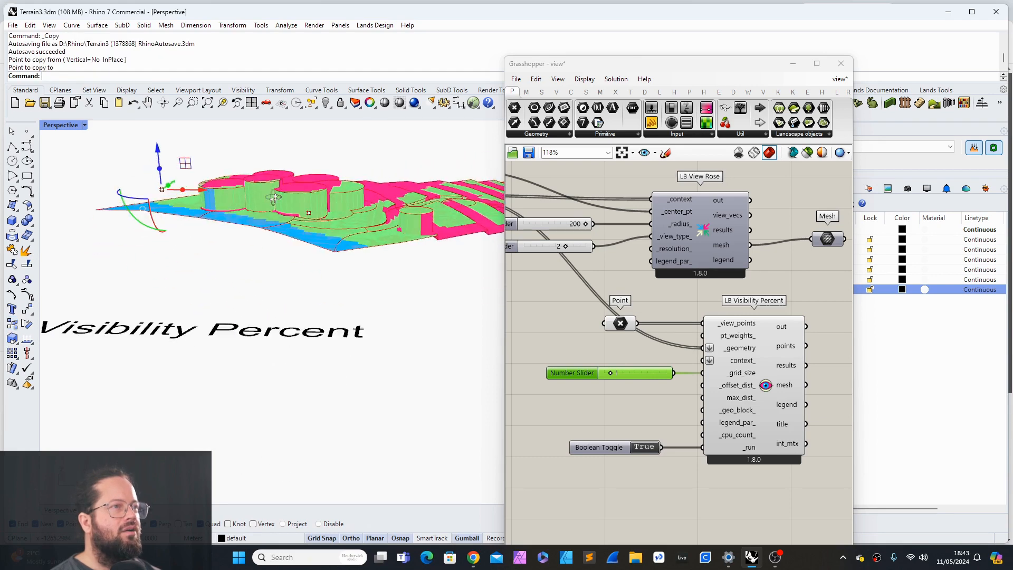
right_drag(243, 207, 289, 205)
click(26, 130)
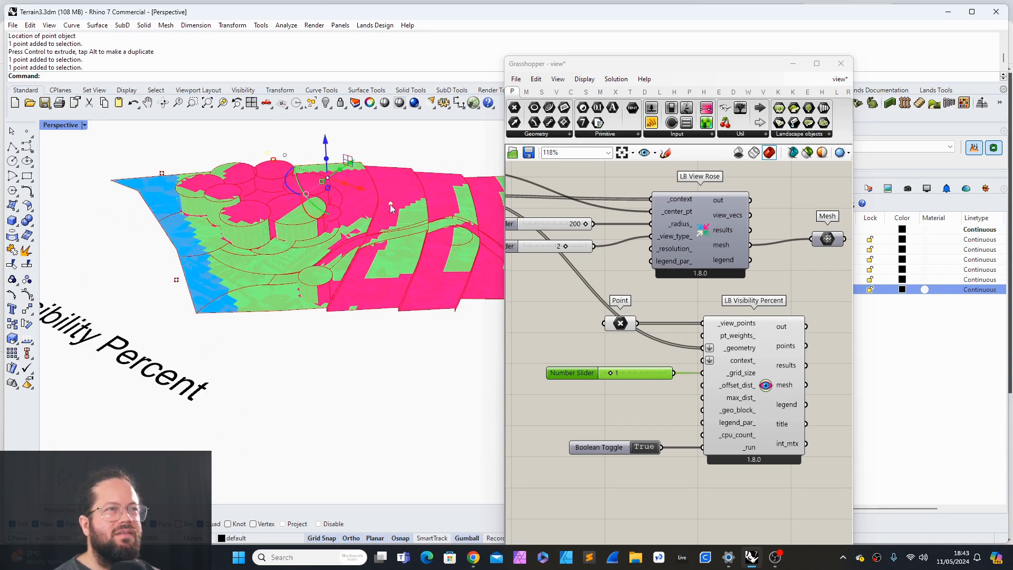
Step: Move the Point container on the canvas further away from LB Visibility Percent's _view_points input
right_click(615, 321)
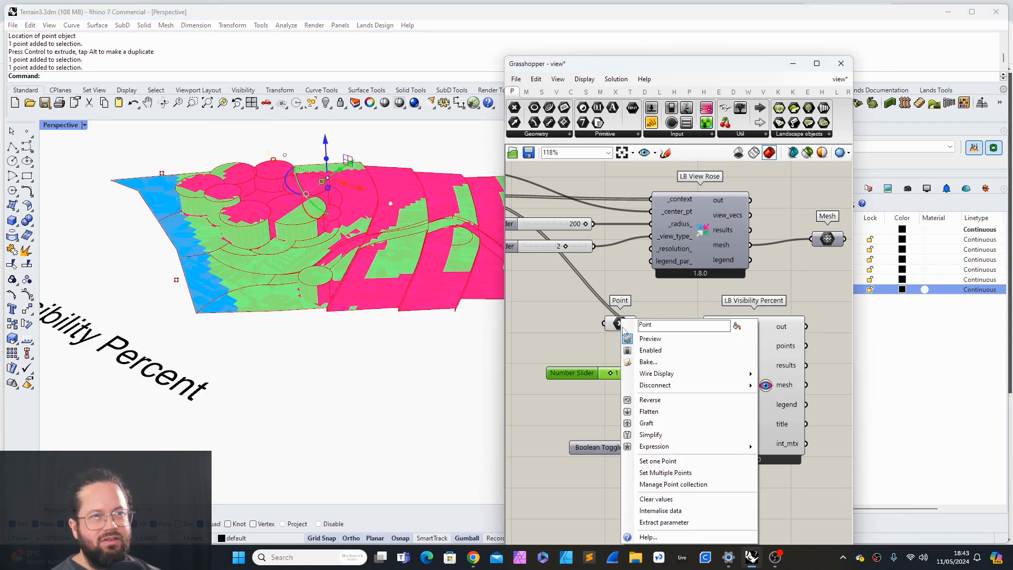
click(596, 332)
drag(604, 323, 549, 322)
drag(623, 325, 578, 332)
right_click(577, 331)
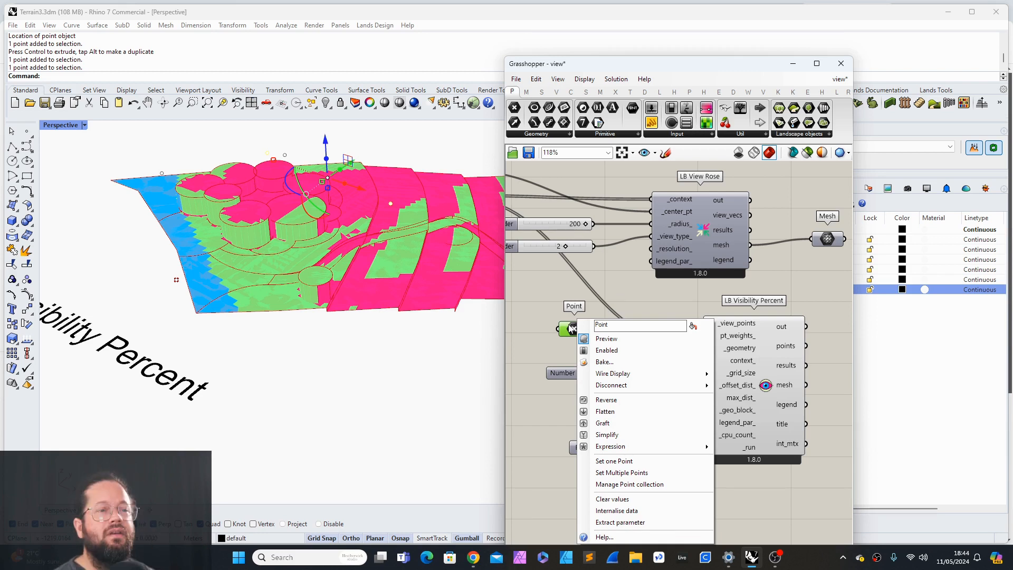
click(629, 484)
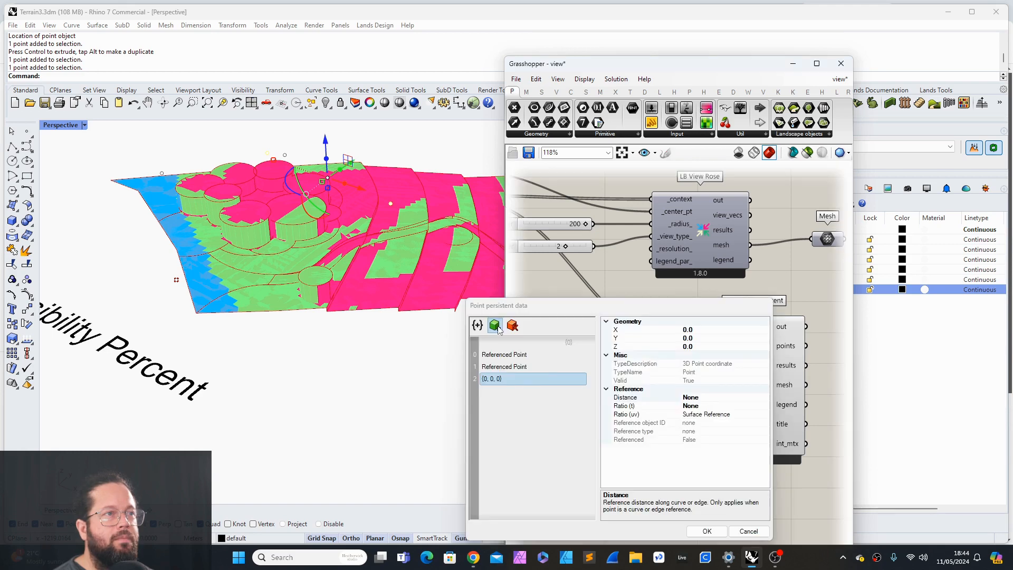
click(494, 326)
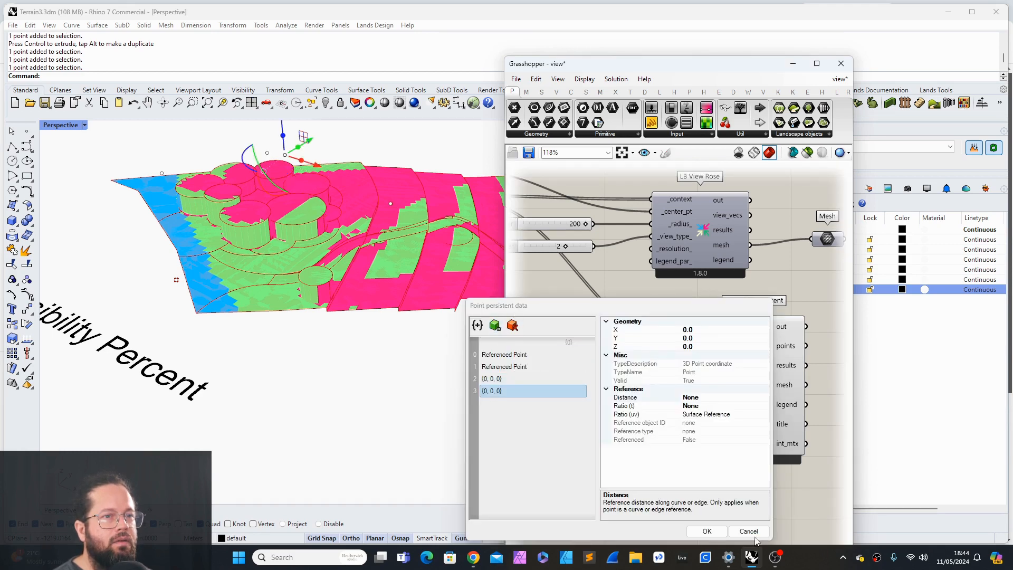
click(512, 326)
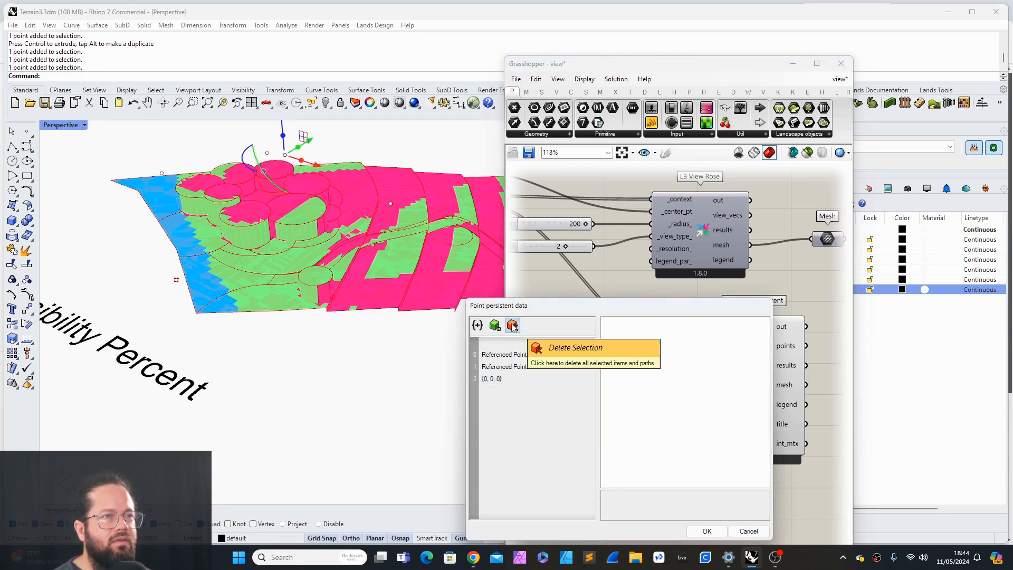
click(748, 530)
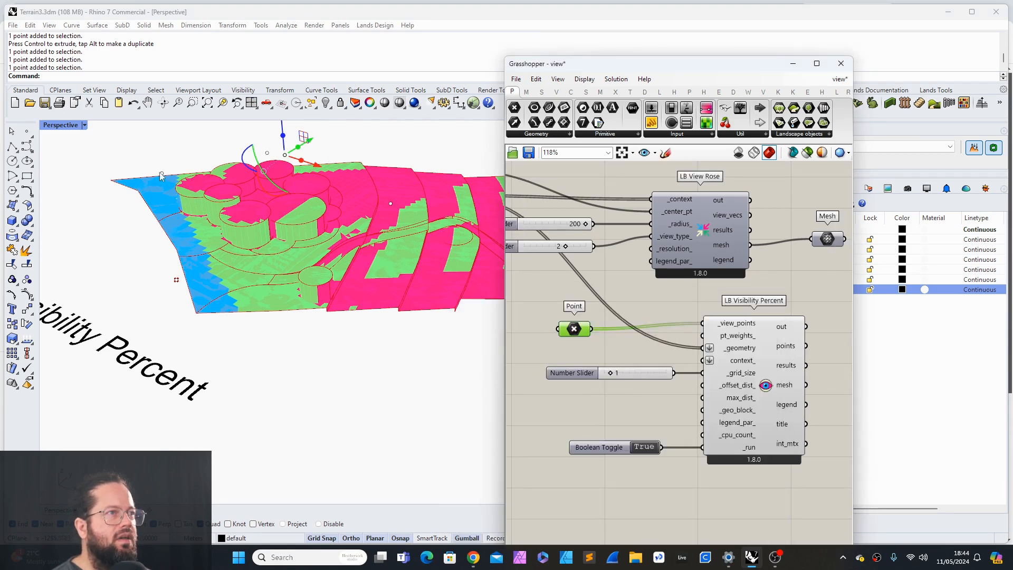
Step: Reference four view points around the terrain in the Point container that feeds LB Visibility Percent
click(176, 280)
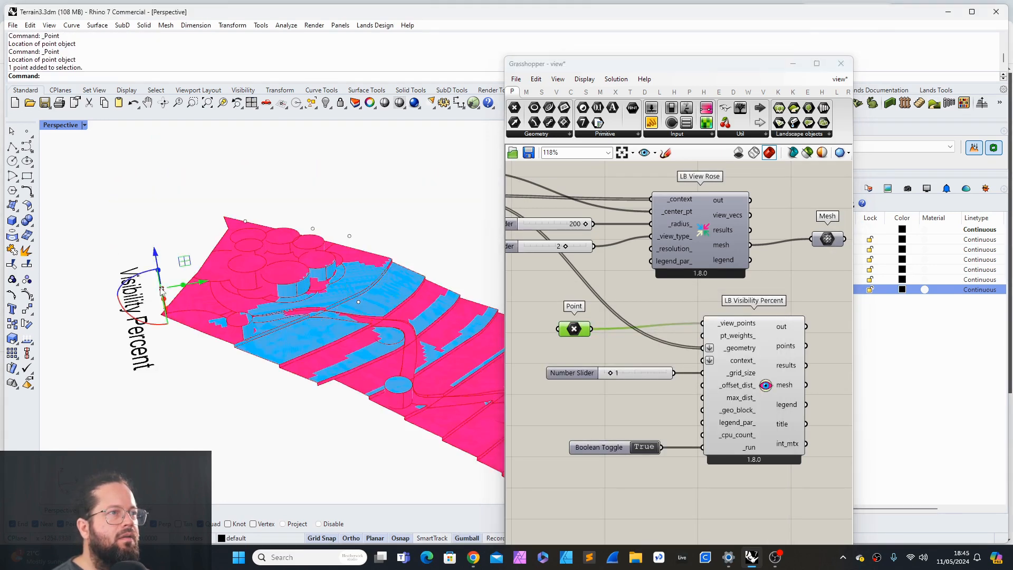
click(246, 224)
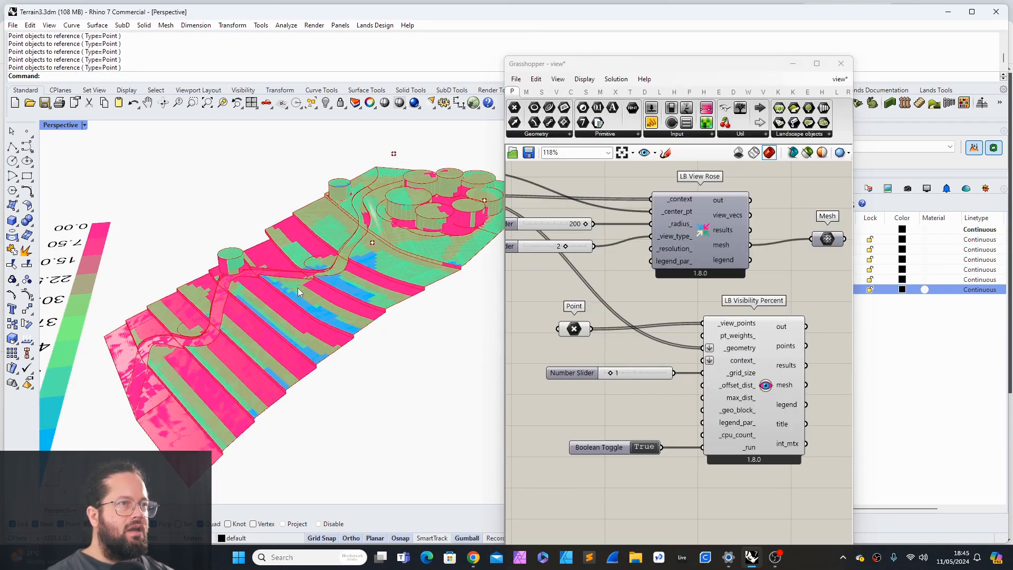
right_drag(298, 287, 348, 309)
scroll(348, 306, down, 6)
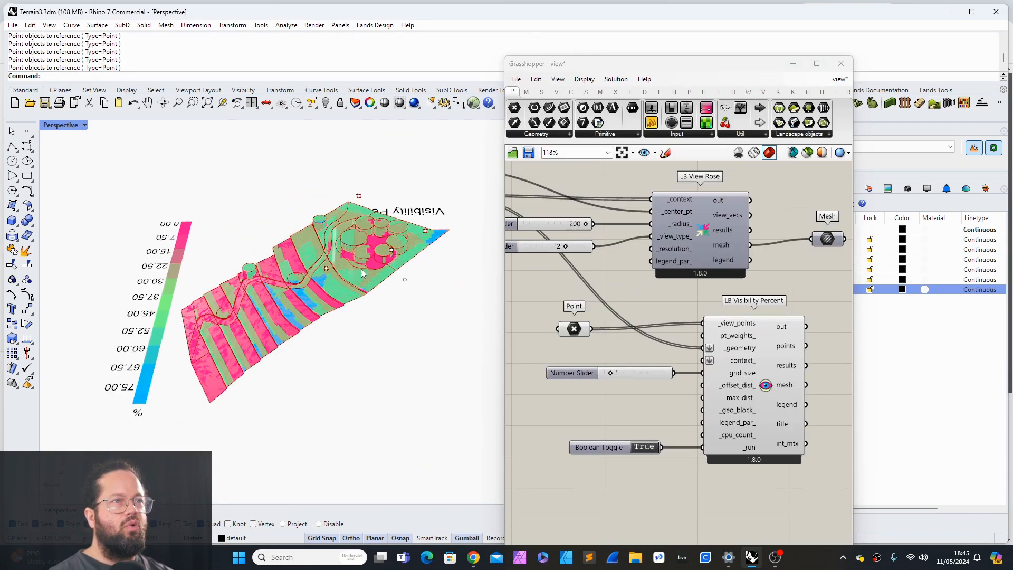
scroll(371, 272, up, 6)
mouse_move(371, 272)
right_down()
mouse_move(417, 285)
mouse_move(461, 255)
mouse_move(387, 261)
right_up()
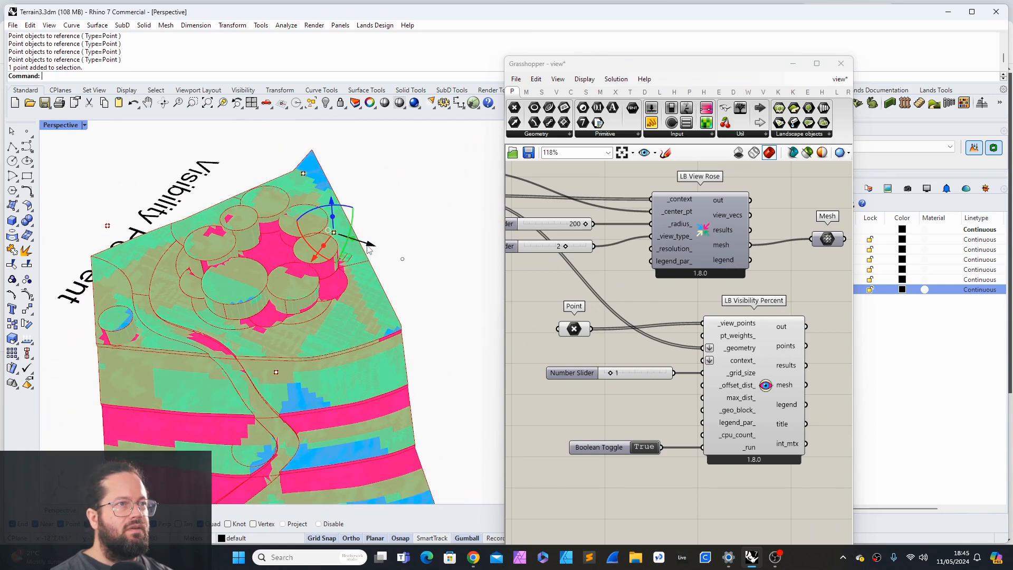
Step: Shift the view point beside the cylinders and relocate another view point to the far end of the terrain
drag(368, 244, 394, 250)
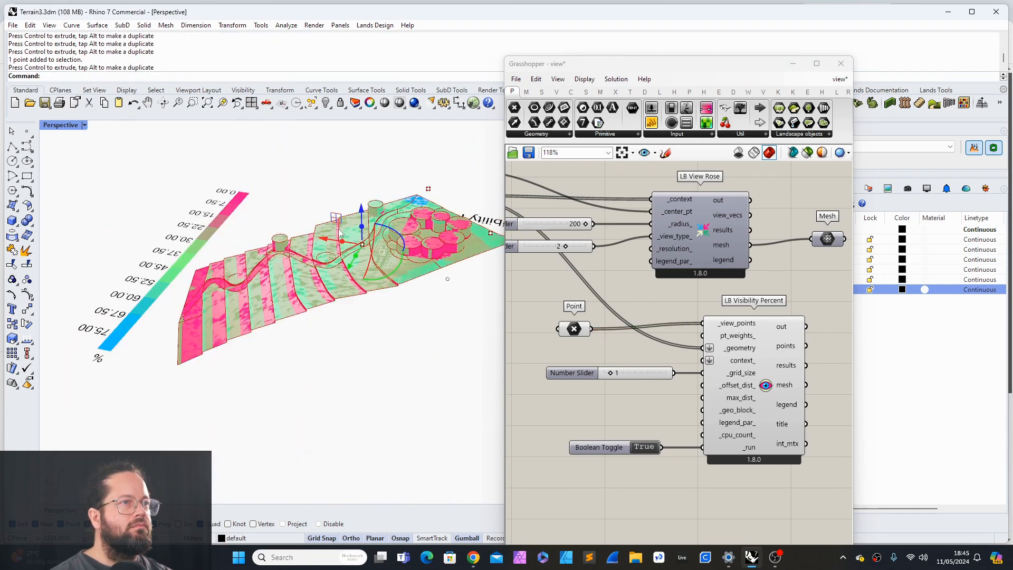
drag(340, 233, 221, 226)
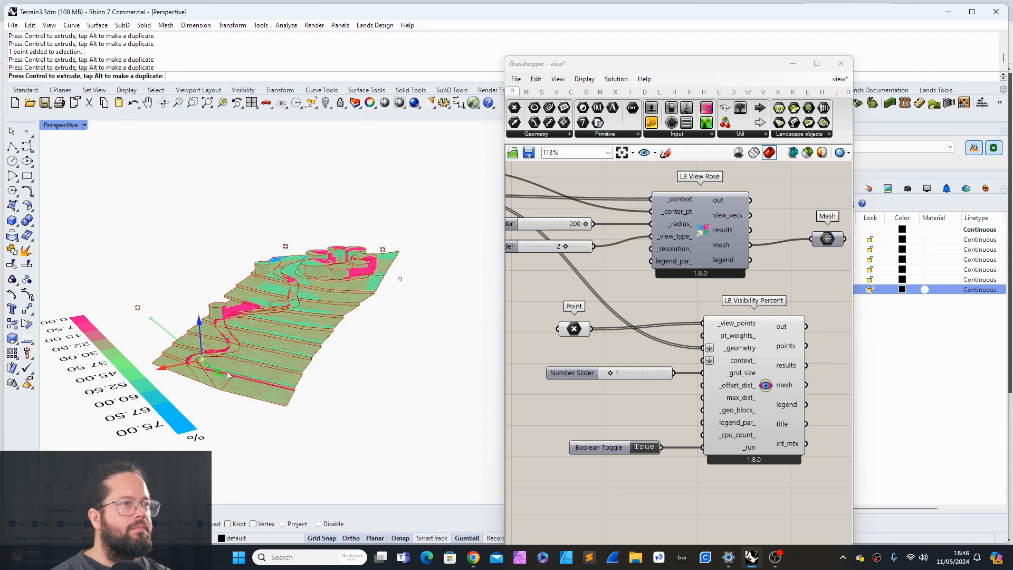
drag(227, 376, 227, 375)
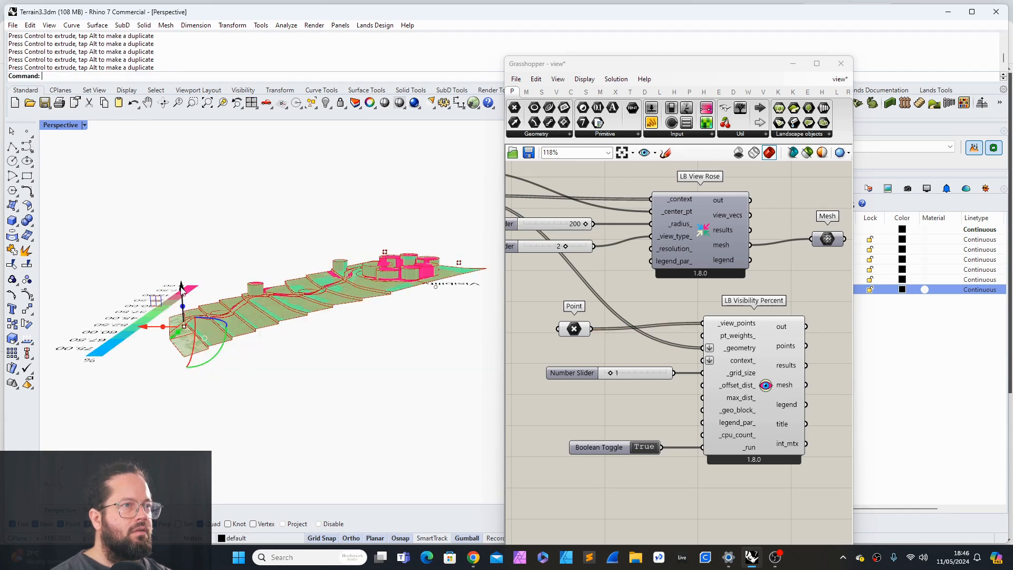
Step: Examine the recalculated visibility mesh across the whole terrain, comparing its colours with the percentage legend and the view point positions
right_drag(267, 320, 467, 396)
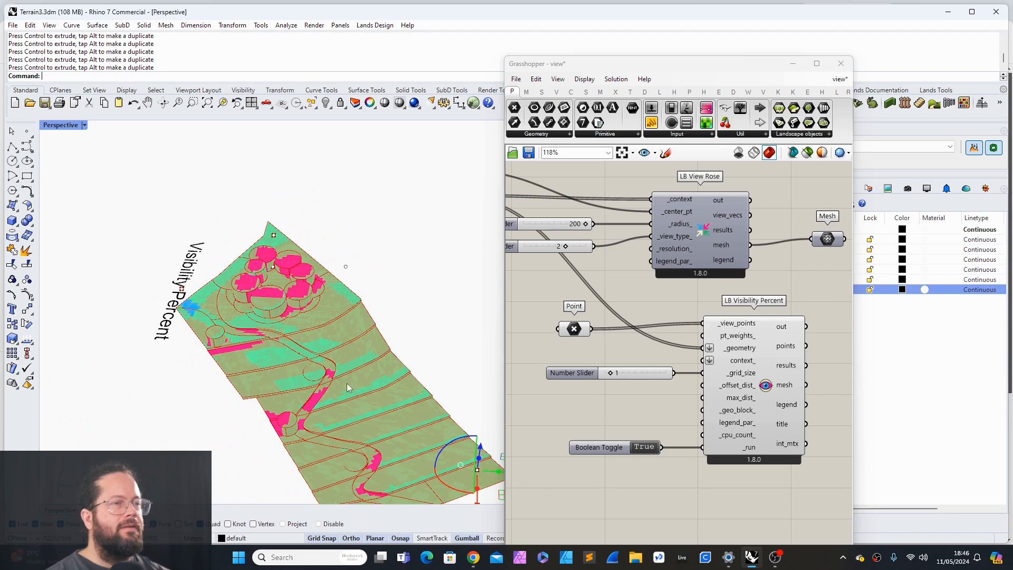
scroll(347, 383, down, 6)
right_drag(346, 383, 396, 439)
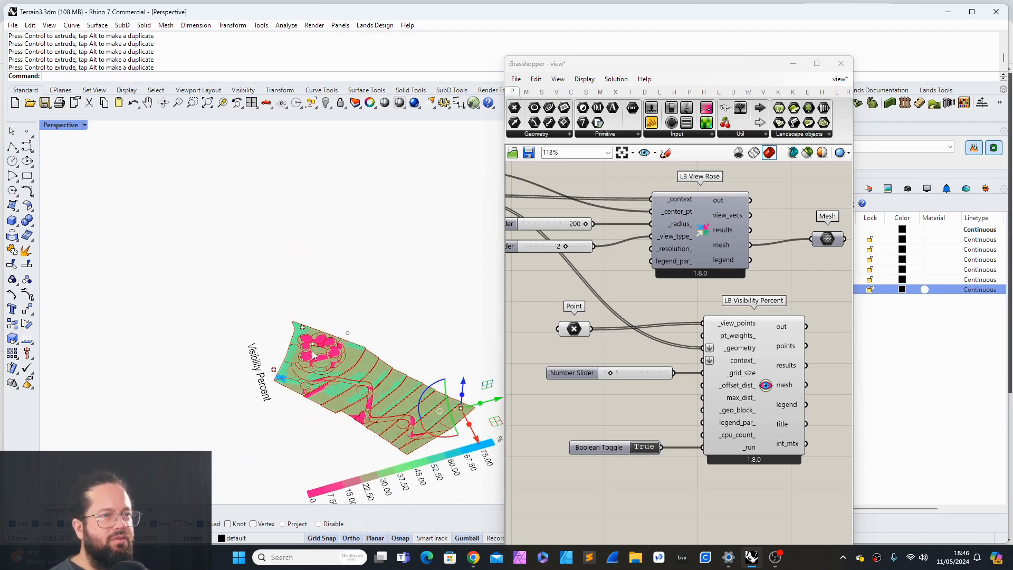
right_drag(314, 355, 346, 419)
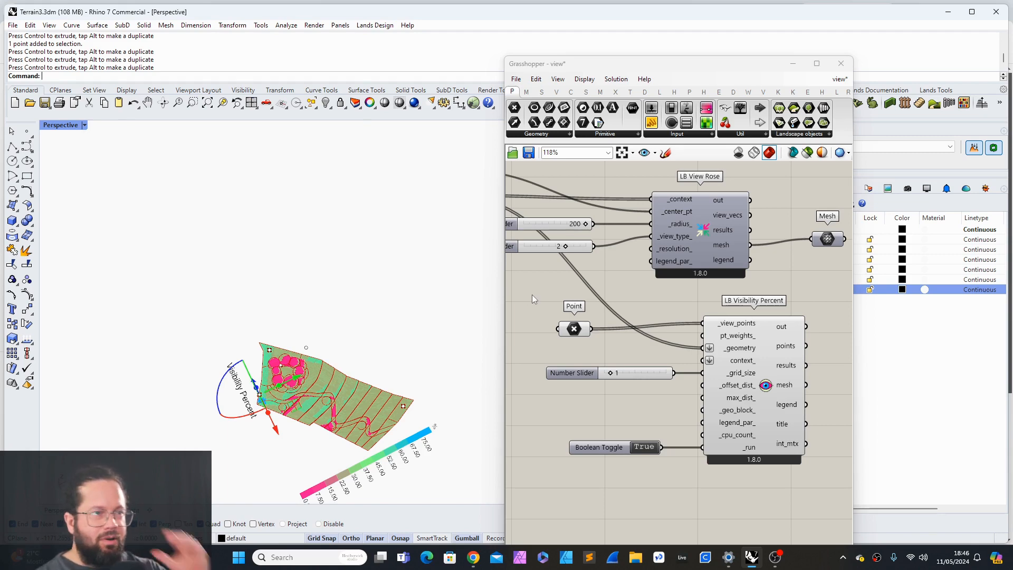
scroll(439, 407, up, 3)
click(414, 400)
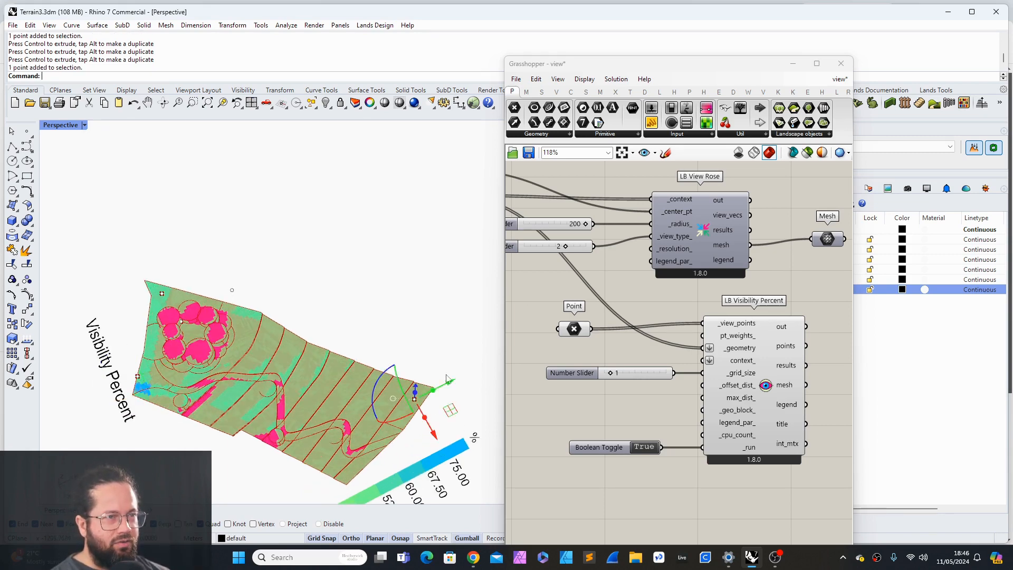
scroll(362, 295, down, 5)
right_drag(350, 362, 433, 374)
scroll(448, 423, up, 3)
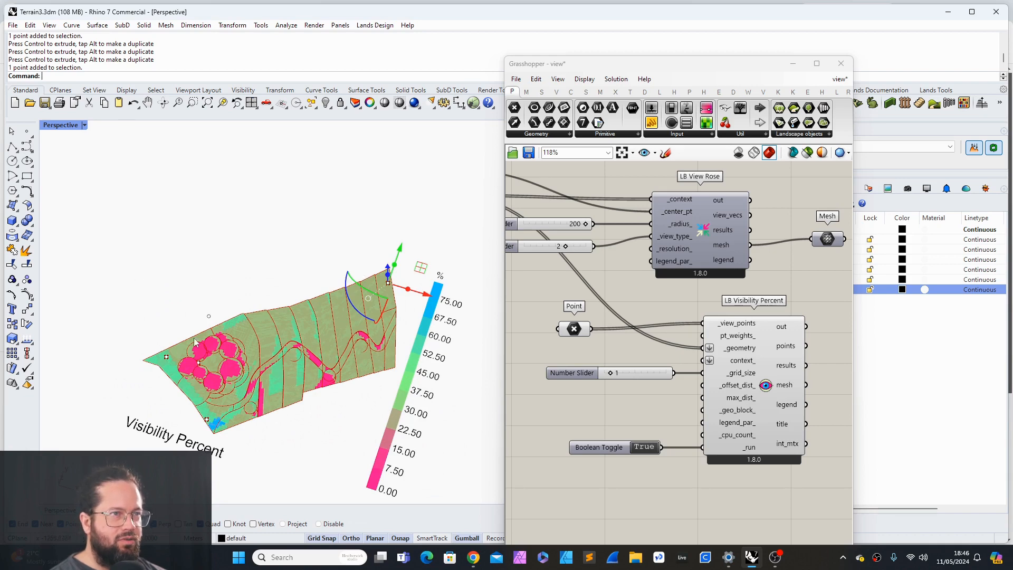
right_drag(384, 389, 258, 351)
scroll(219, 279, up, 6)
Step: Reposition the corner view point nearest the Visibility Percent title, and shift the view point among the cylinders
click(201, 279)
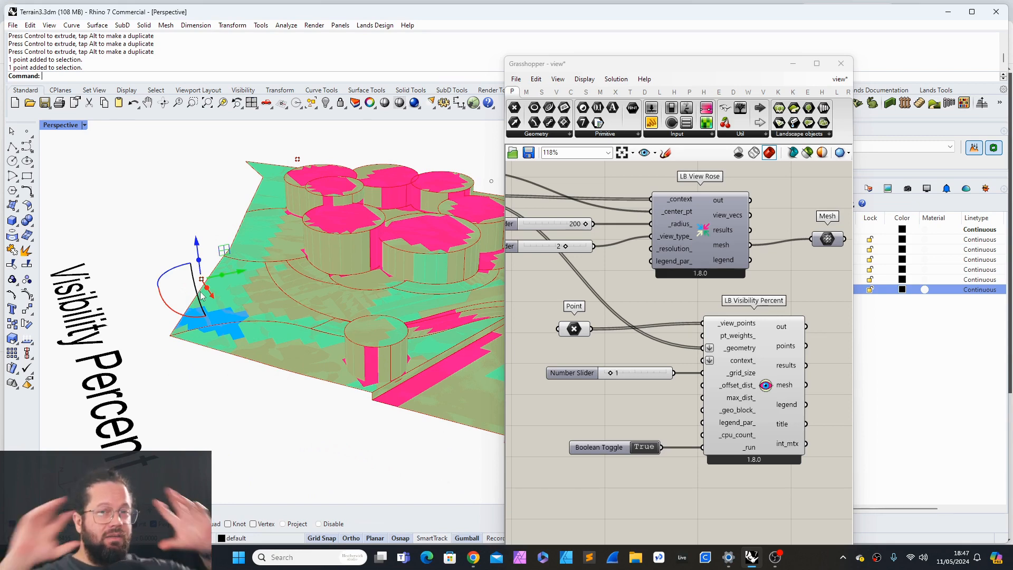
right_drag(205, 251, 189, 292)
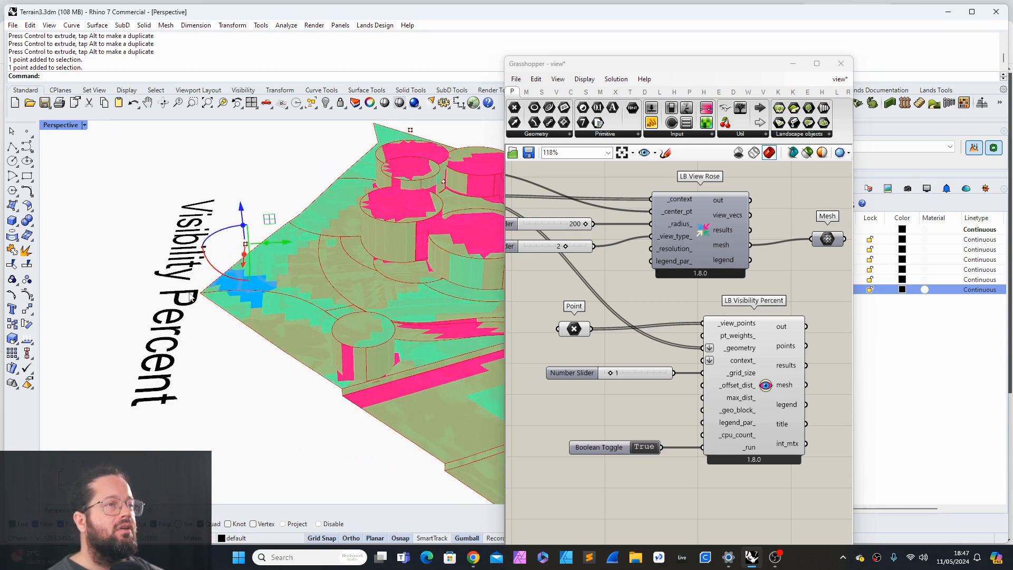
drag(285, 242, 242, 244)
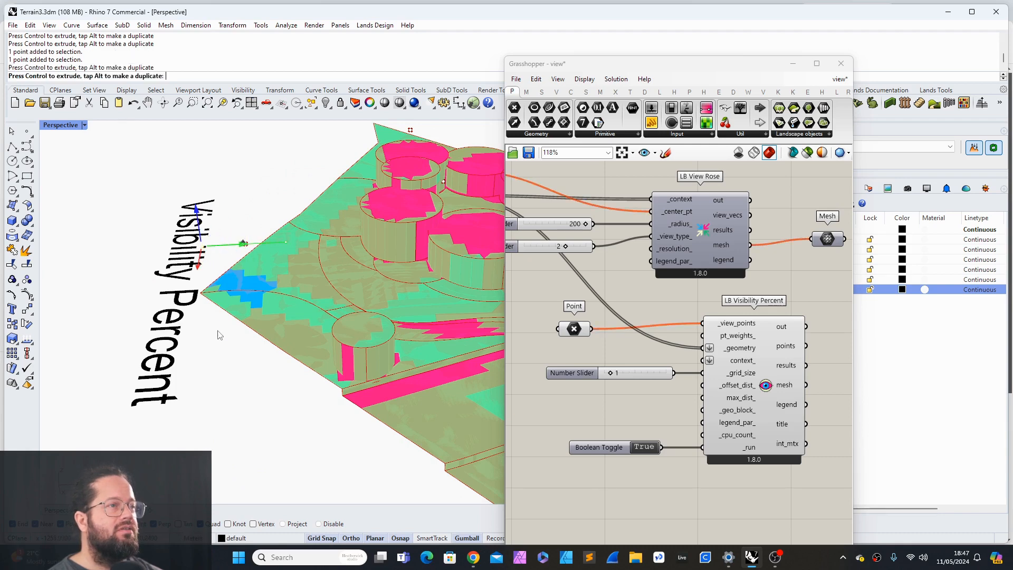
right_drag(217, 331, 248, 322)
drag(156, 327, 177, 353)
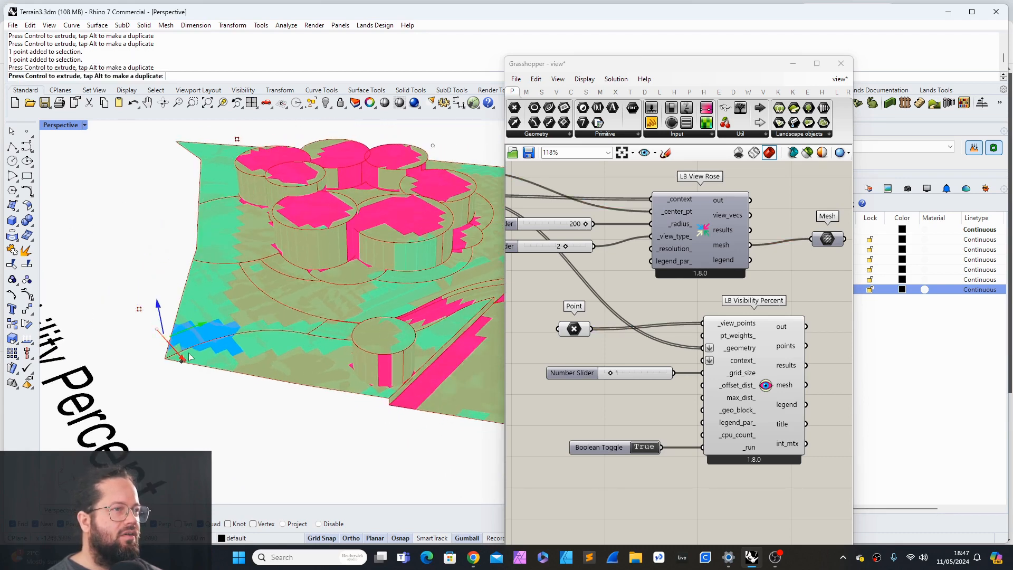
right_drag(247, 340, 192, 348)
drag(257, 277, 278, 277)
right_drag(232, 356, 424, 378)
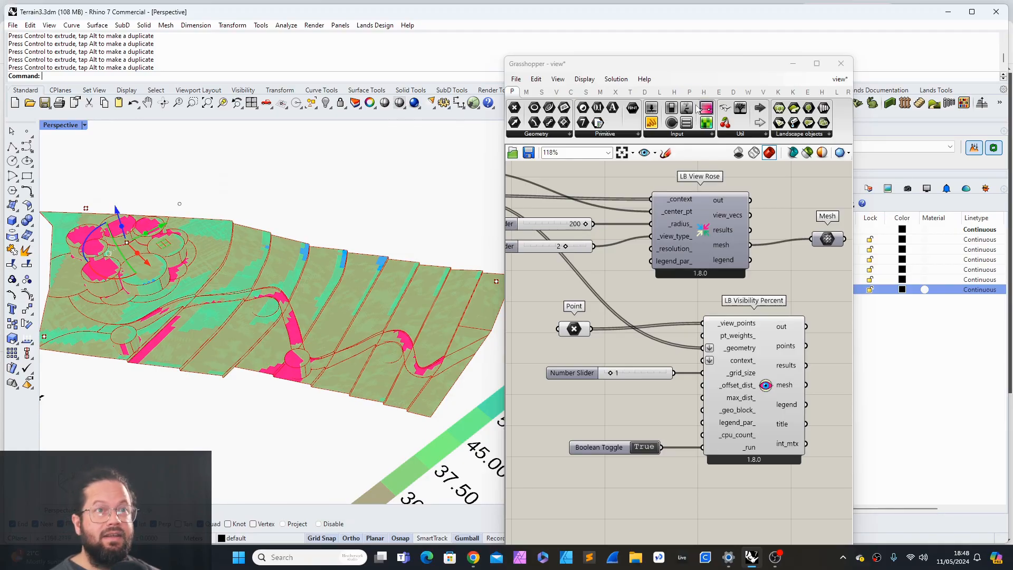
Step: Browse Ladybug's Analyze Geometry components for other view analyses, such as LB View Factors
click(660, 93)
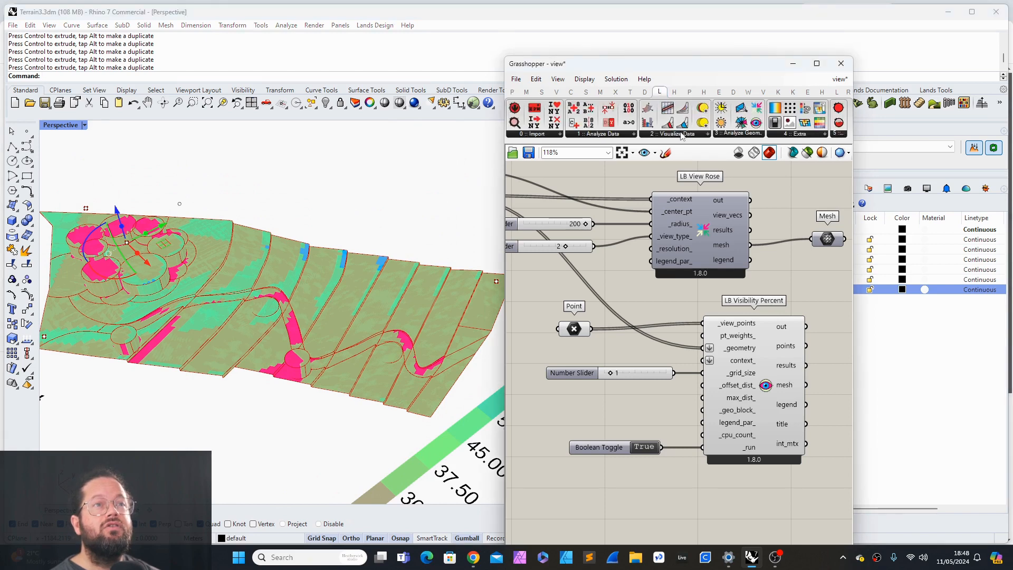
click(735, 134)
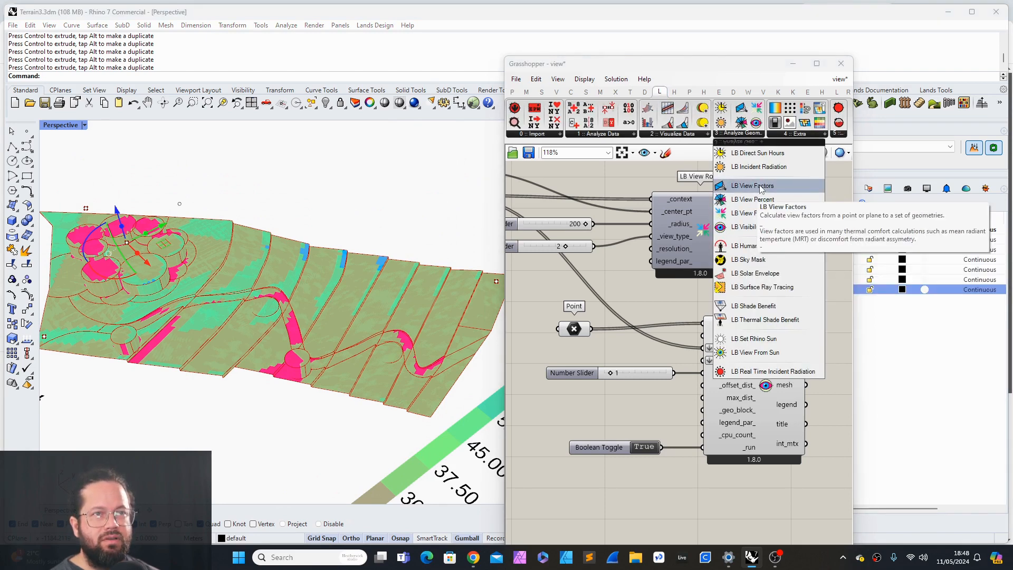